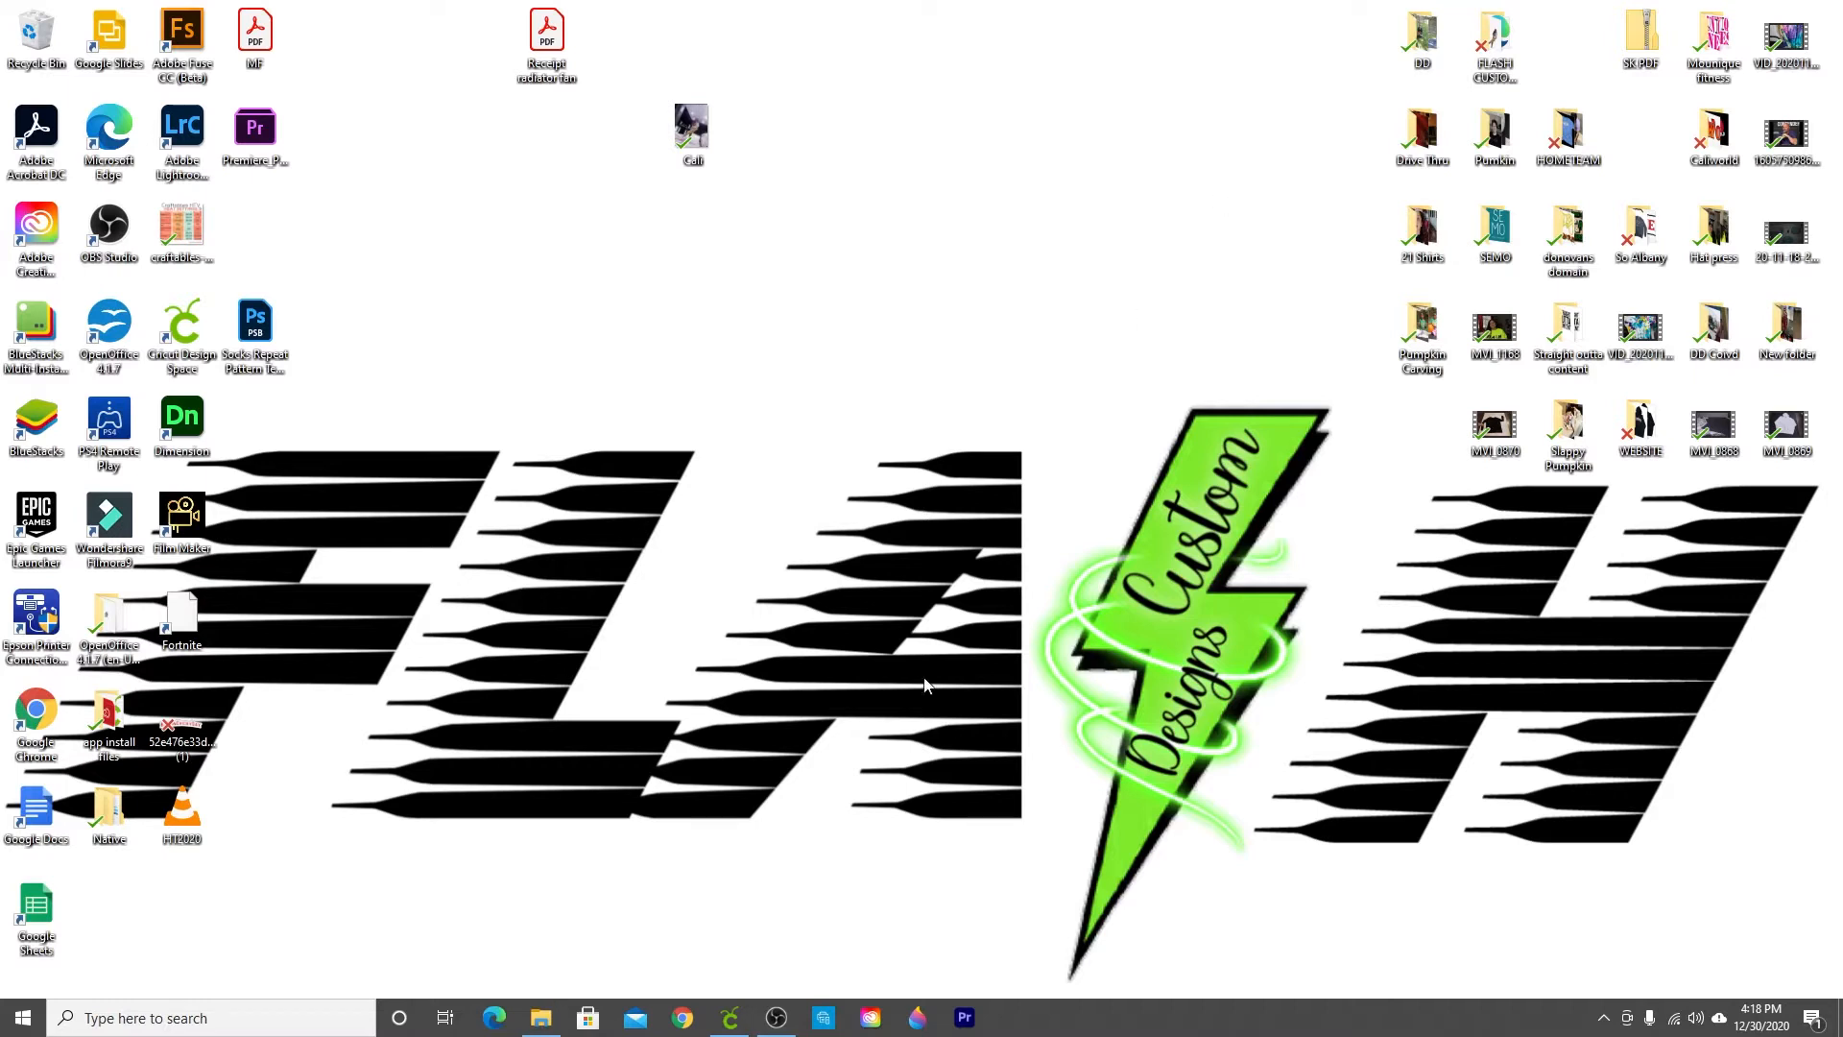
# Step: Open the Cali photo from the desktop to view it
pyautogui.click(684, 1020)
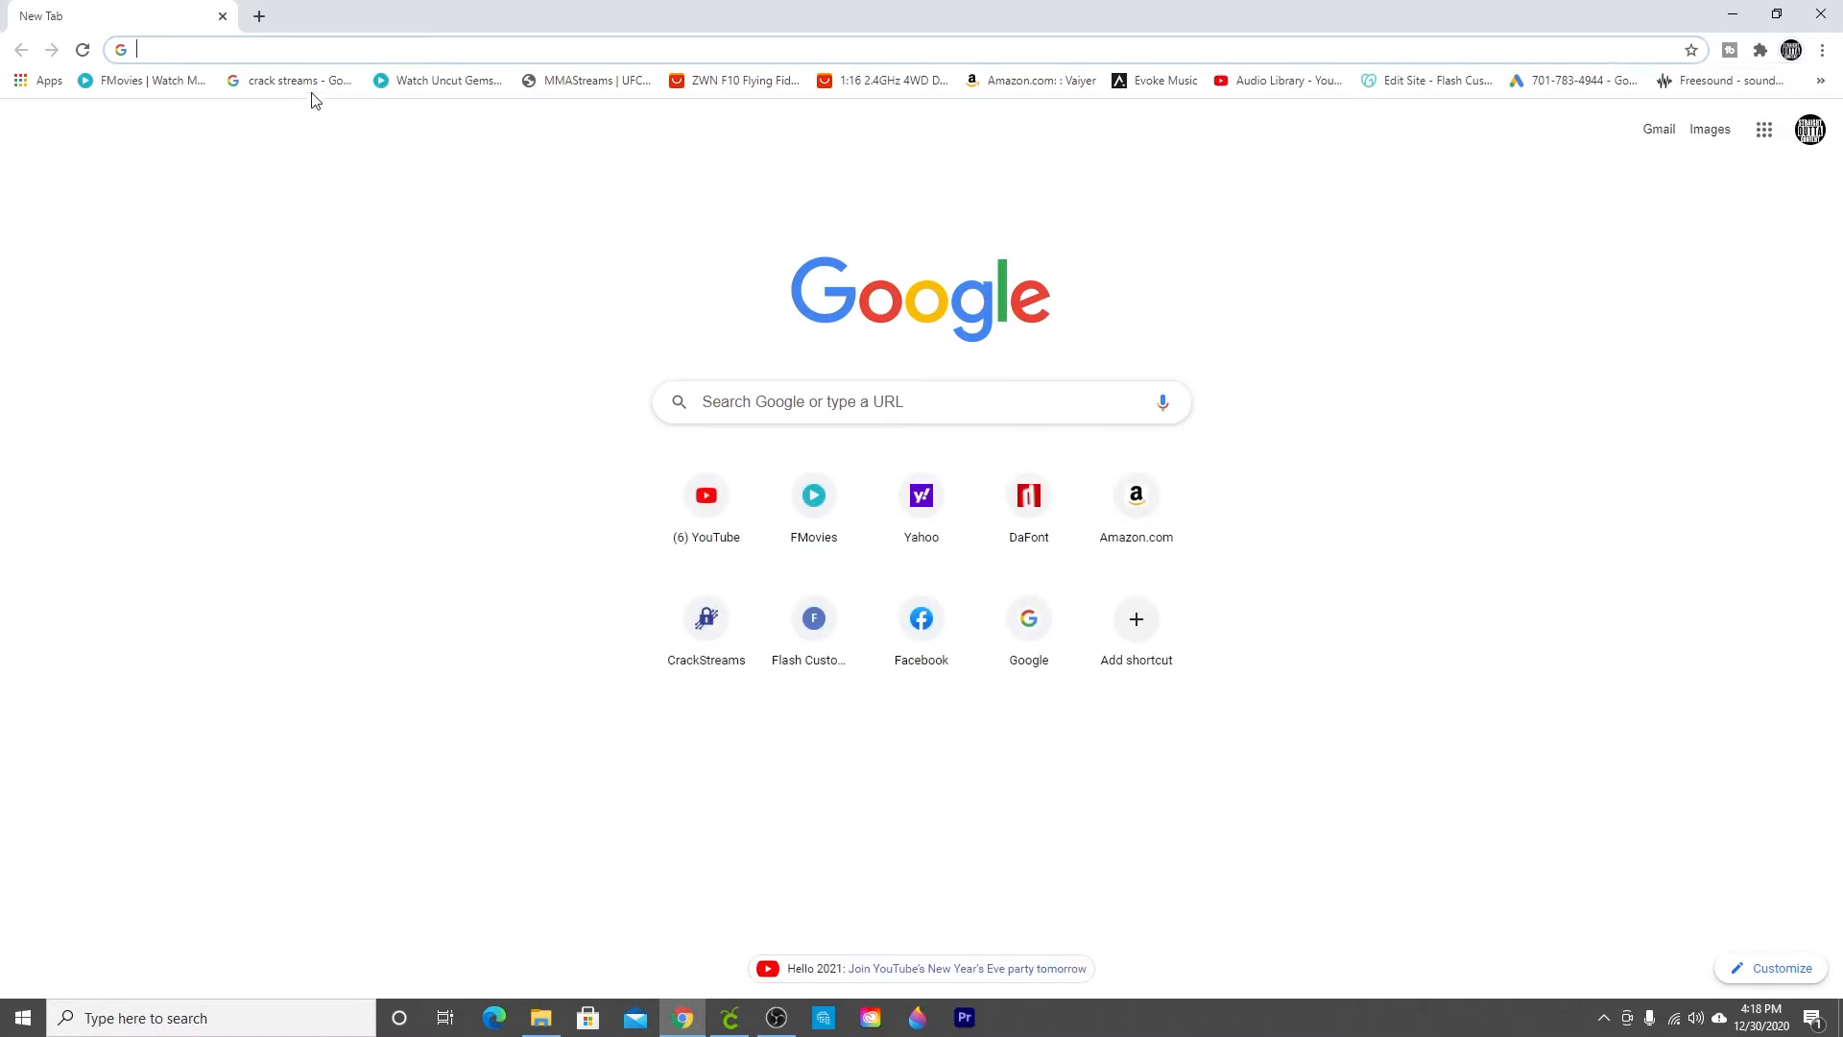
pyautogui.click(1732, 14)
pyautogui.doubleClick(691, 129)
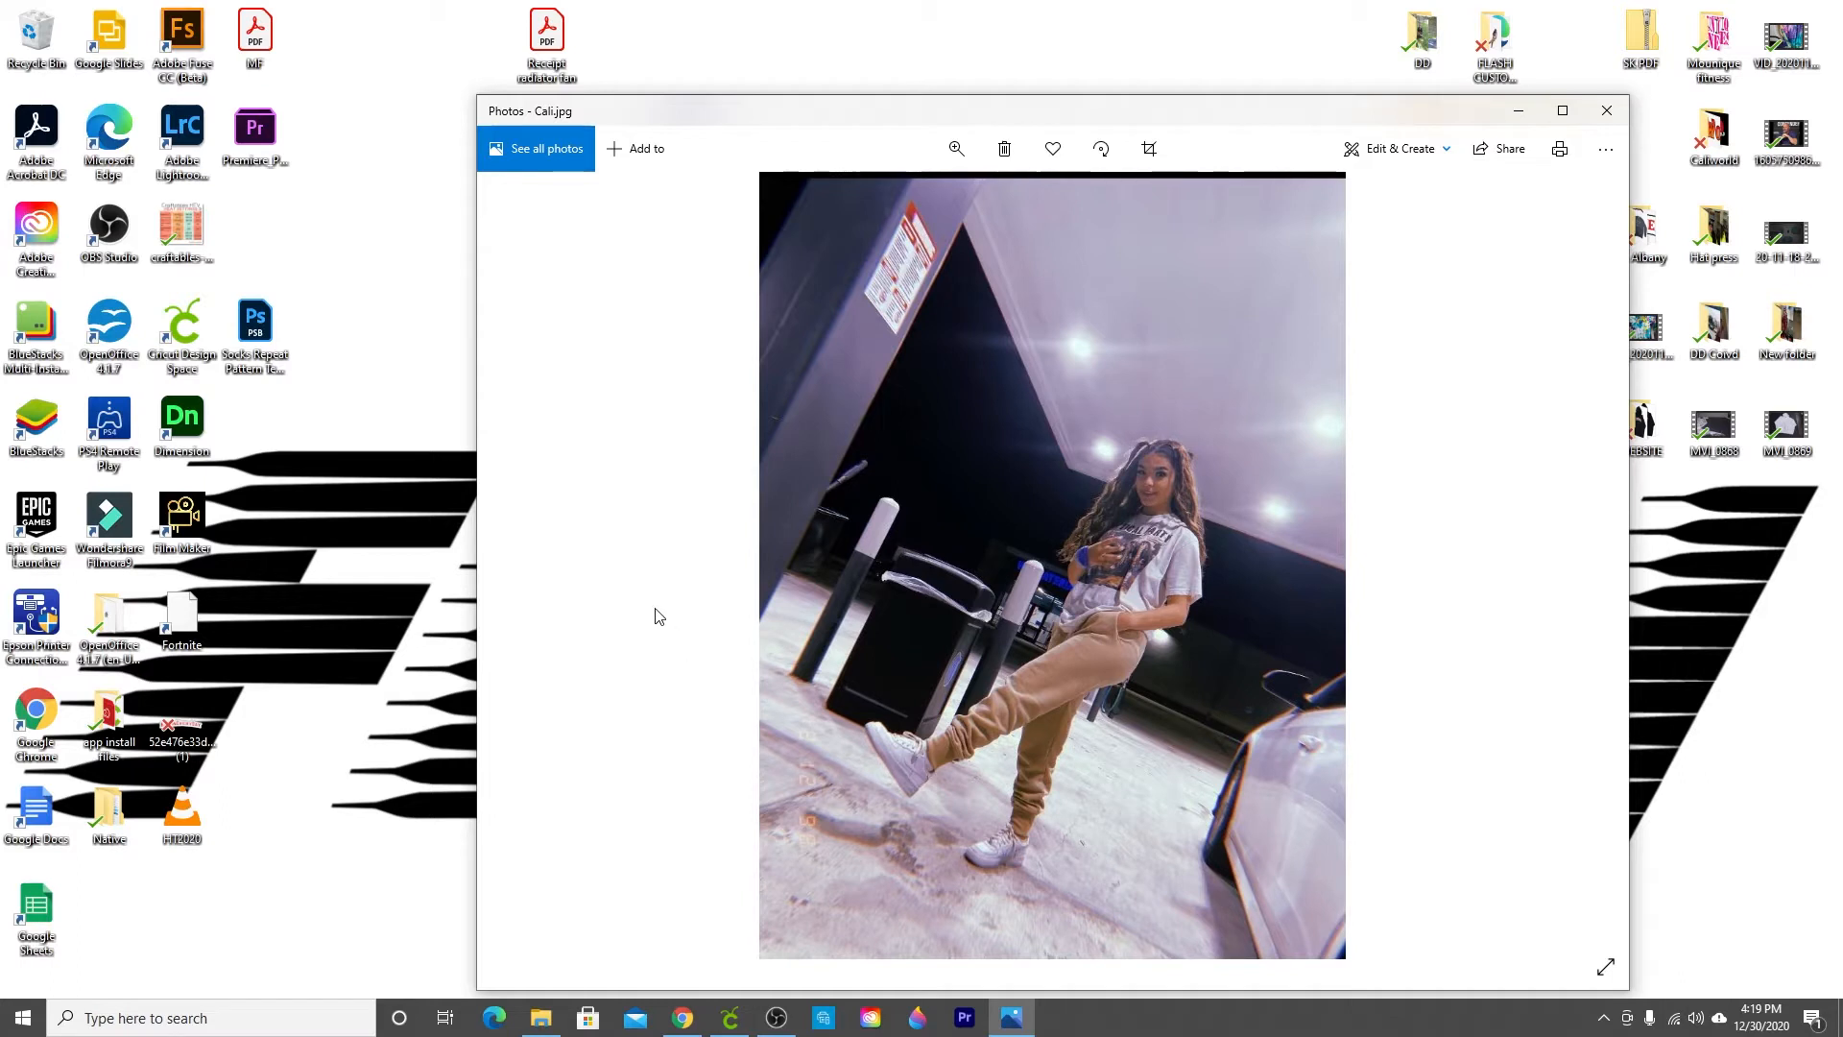
# Step: Switch back to the browser and go to remove.bg
pyautogui.click(685, 1028)
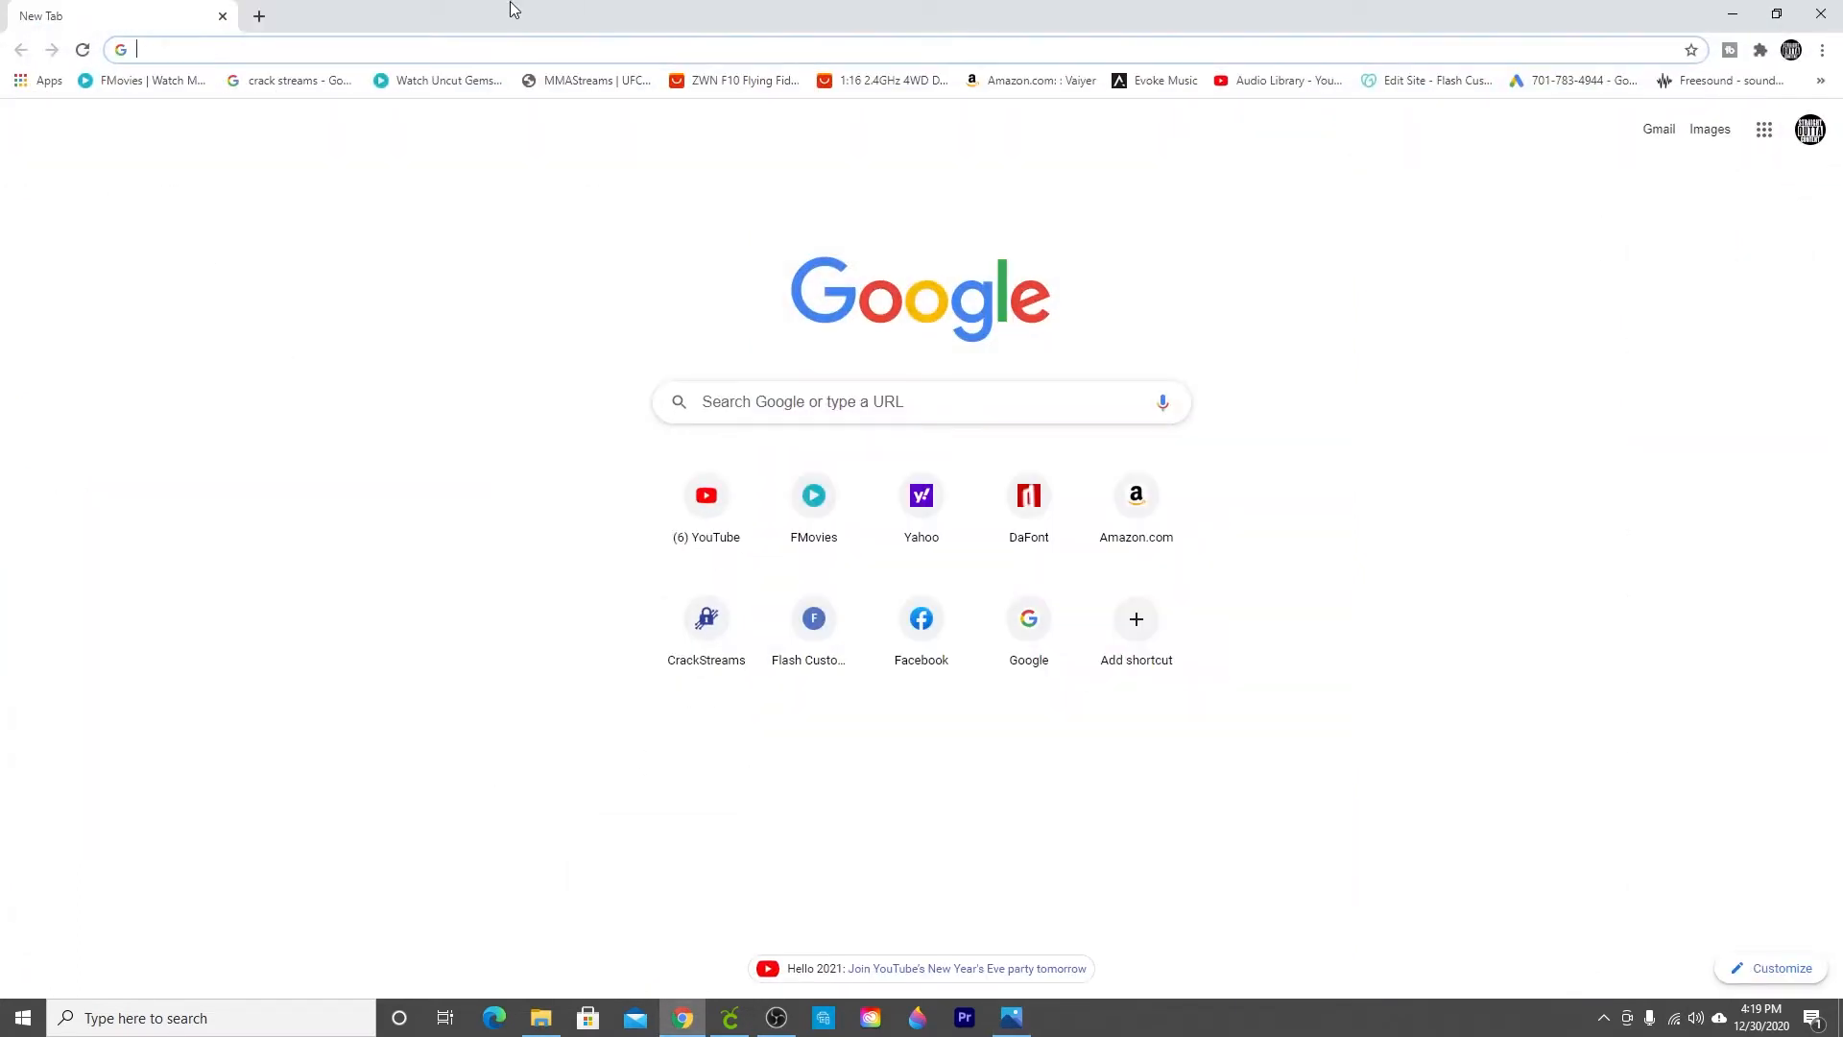
pyautogui.write('remove')
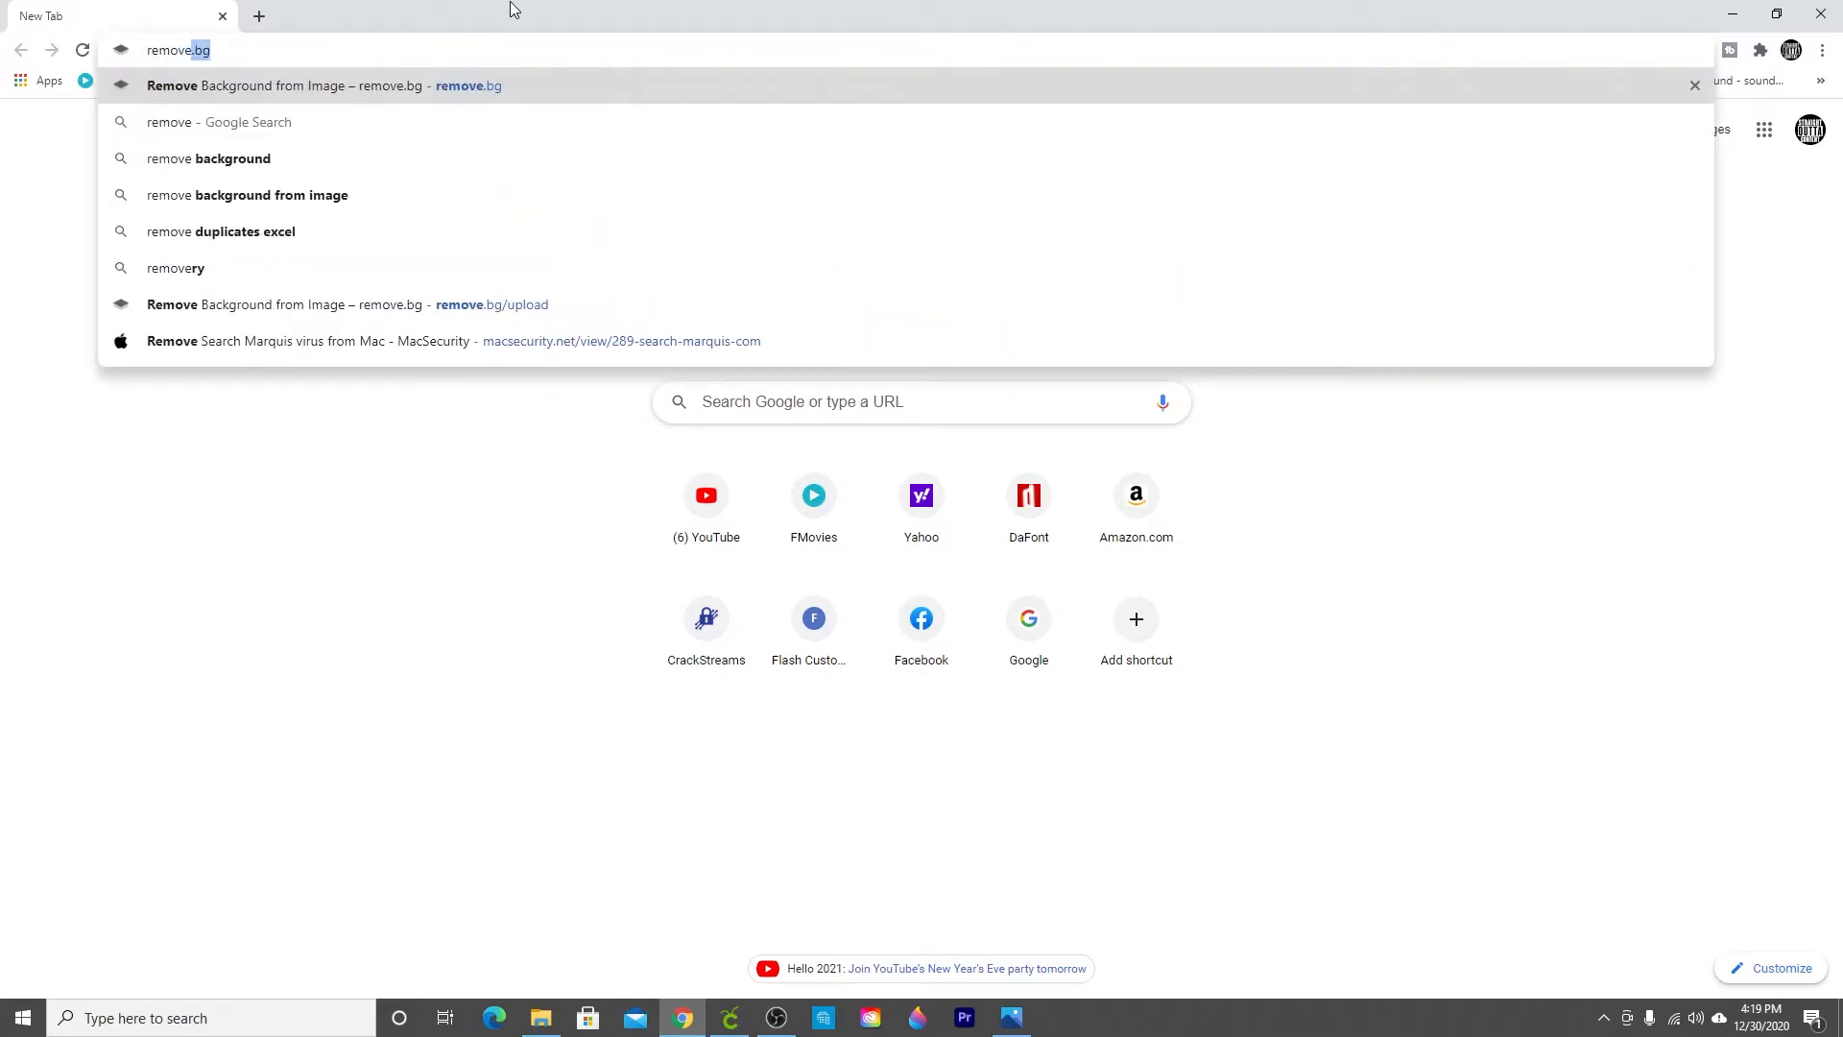
pyautogui.write('.bg')
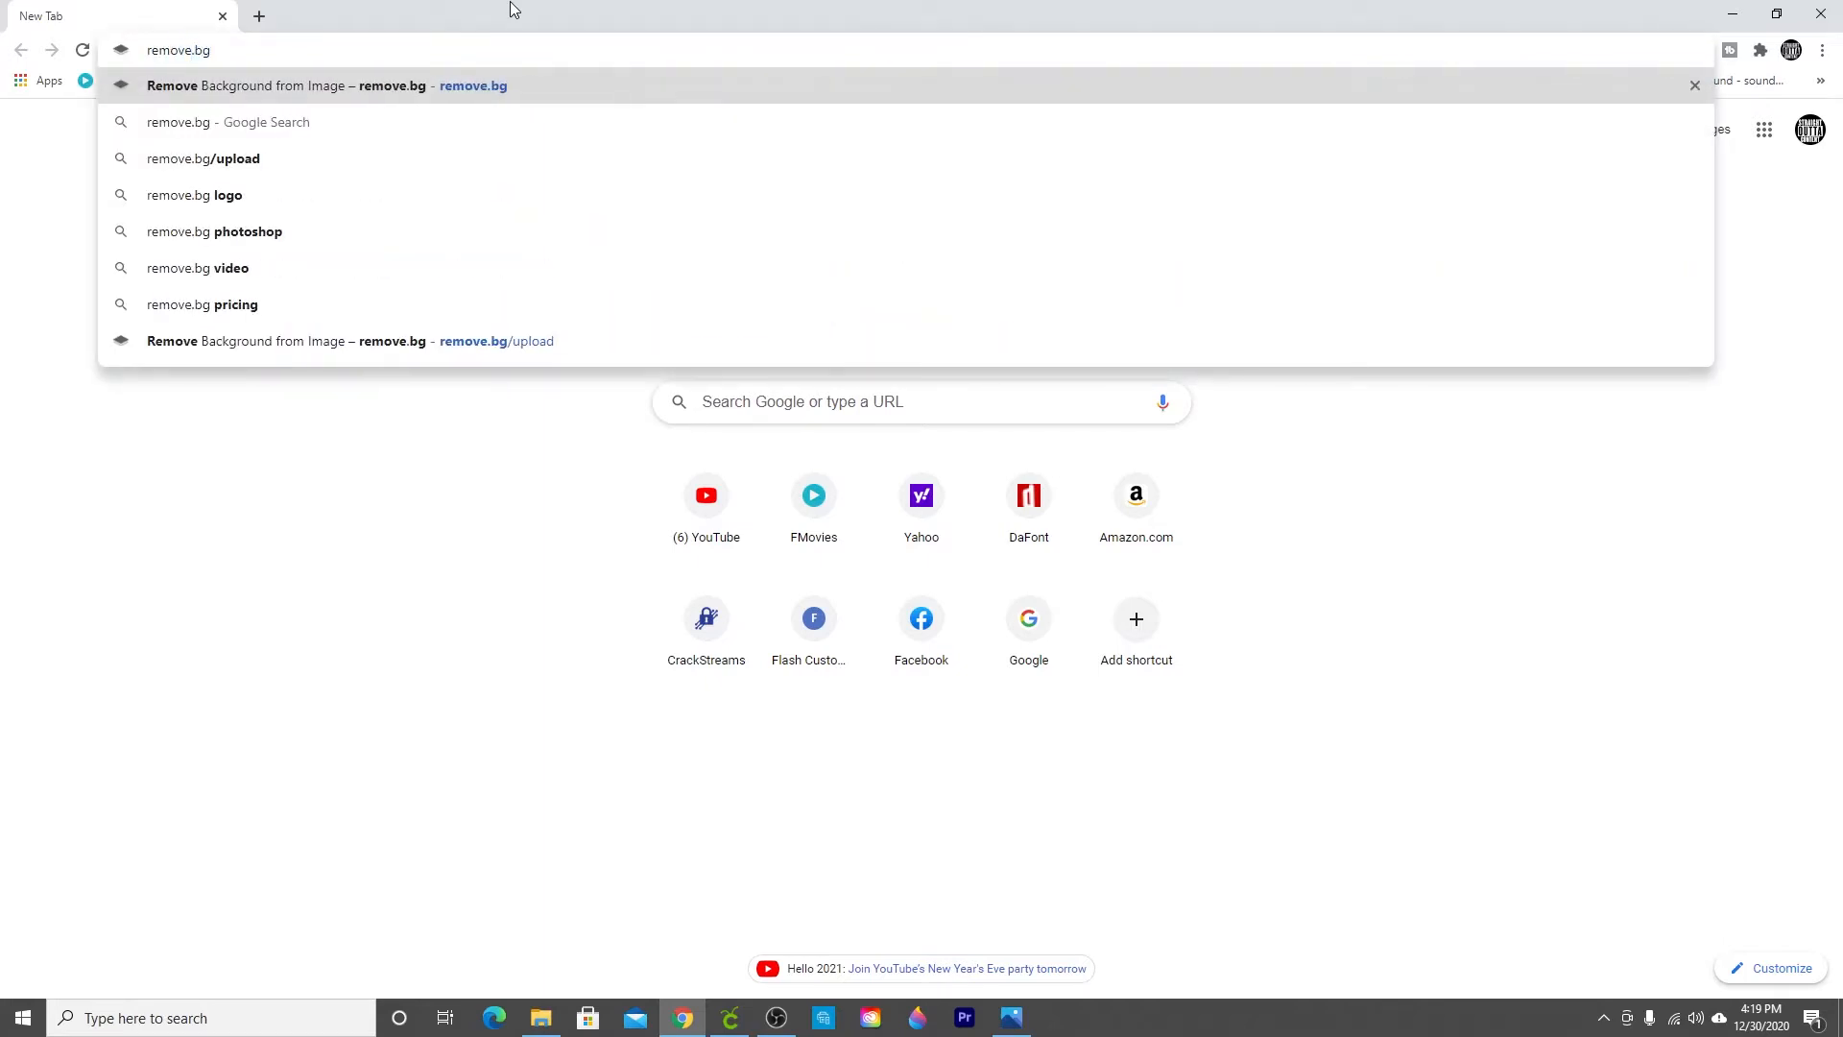
pyautogui.press('Return')
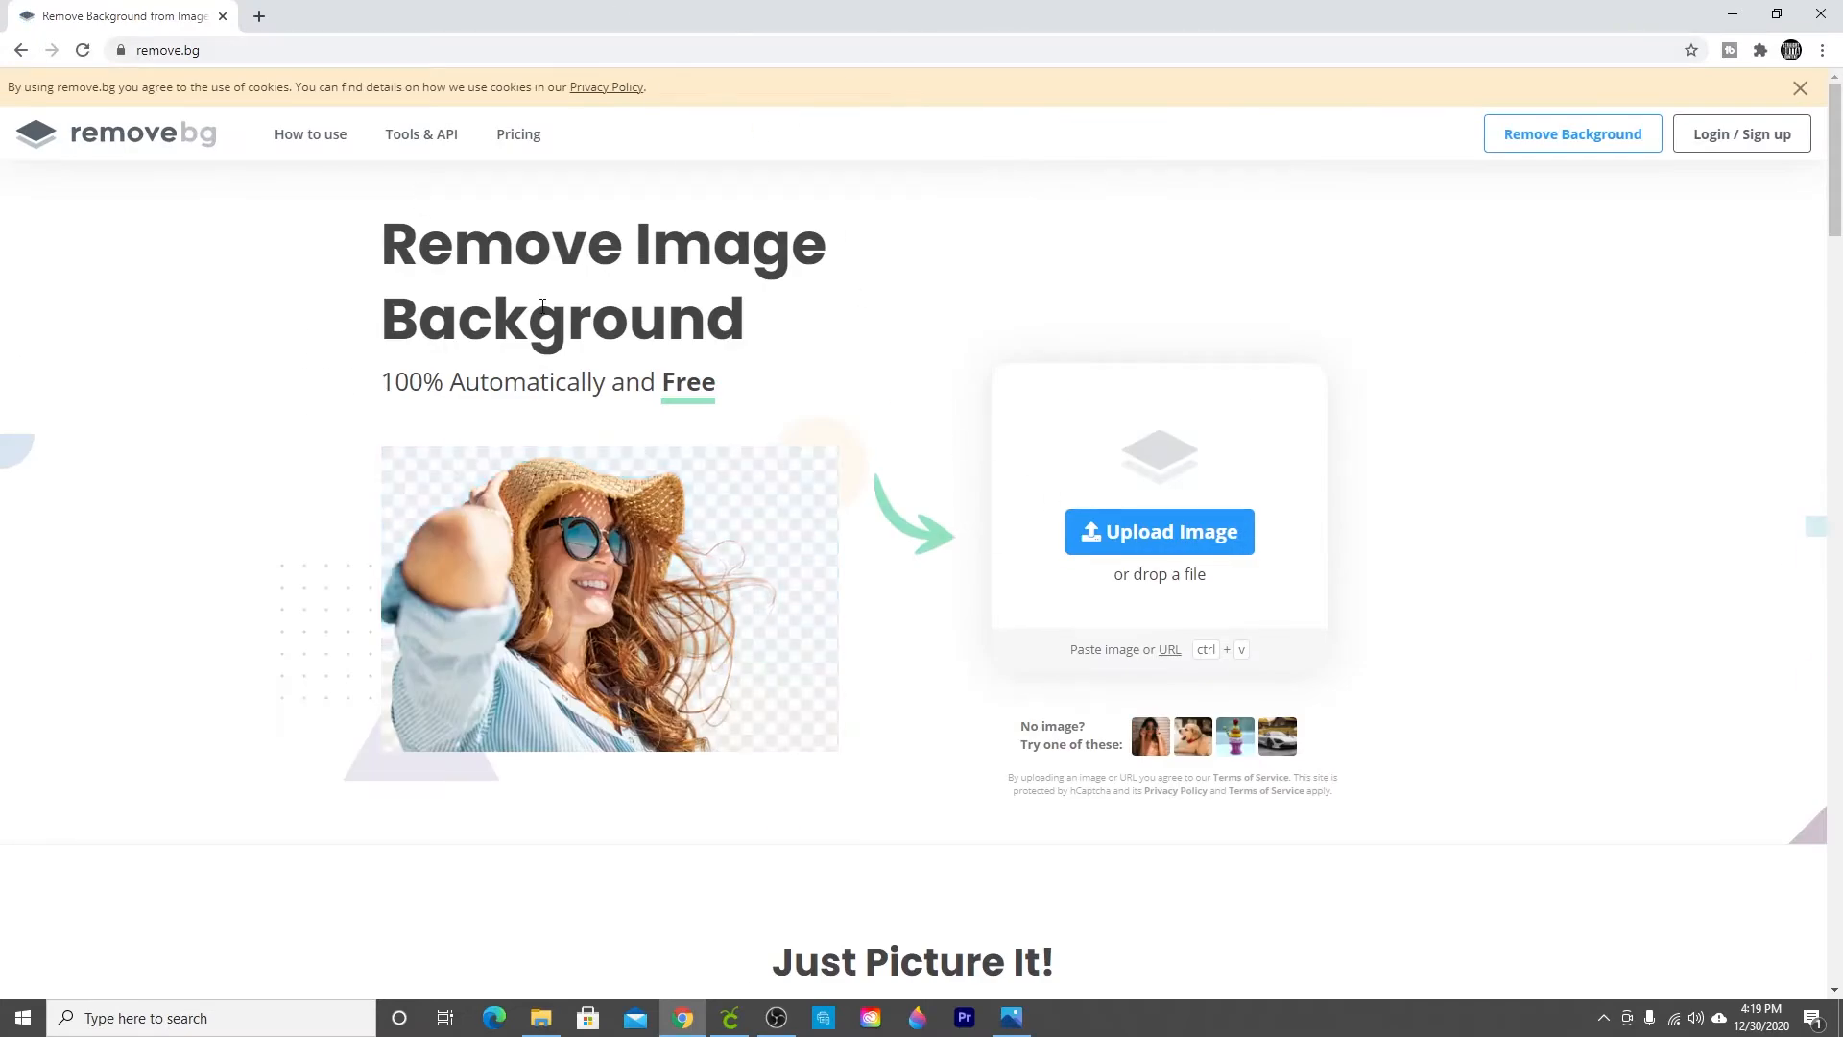
# Step: Upload the Cali image from the desktop to remove its background
pyautogui.click(1179, 530)
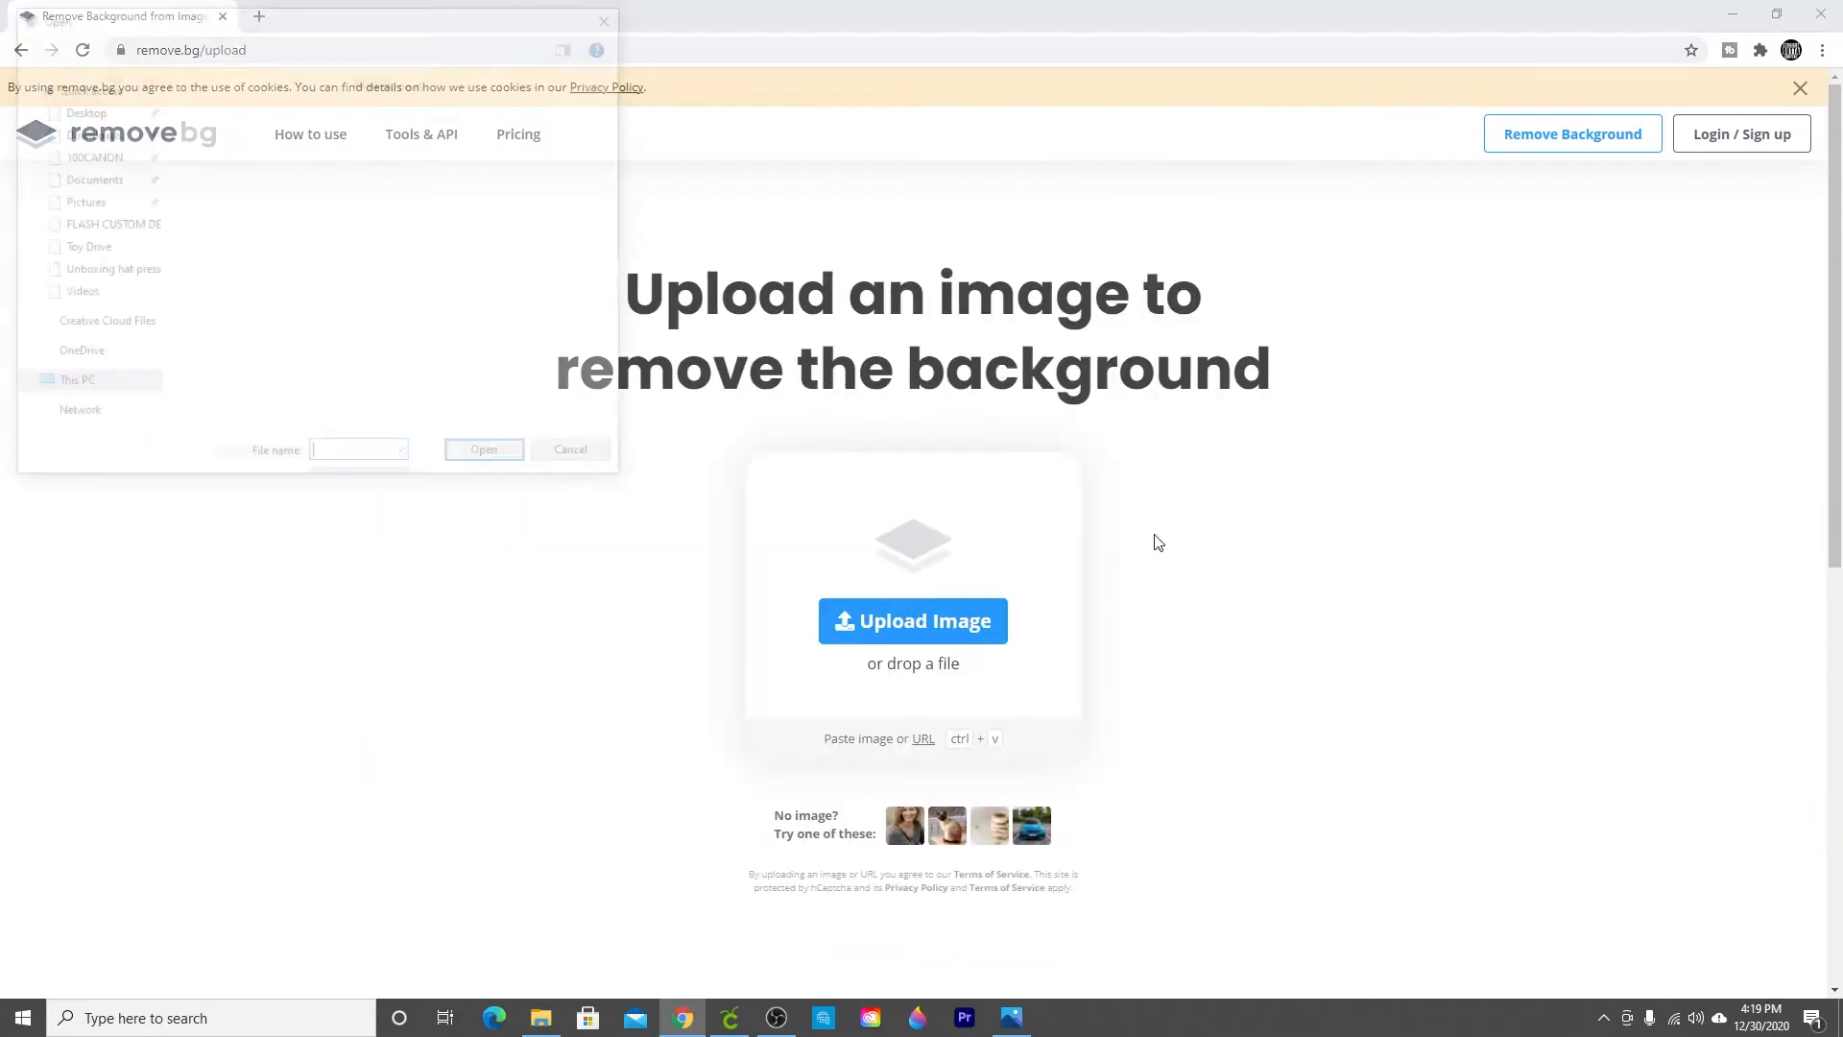
pyautogui.scroll(-2, 778, 293)
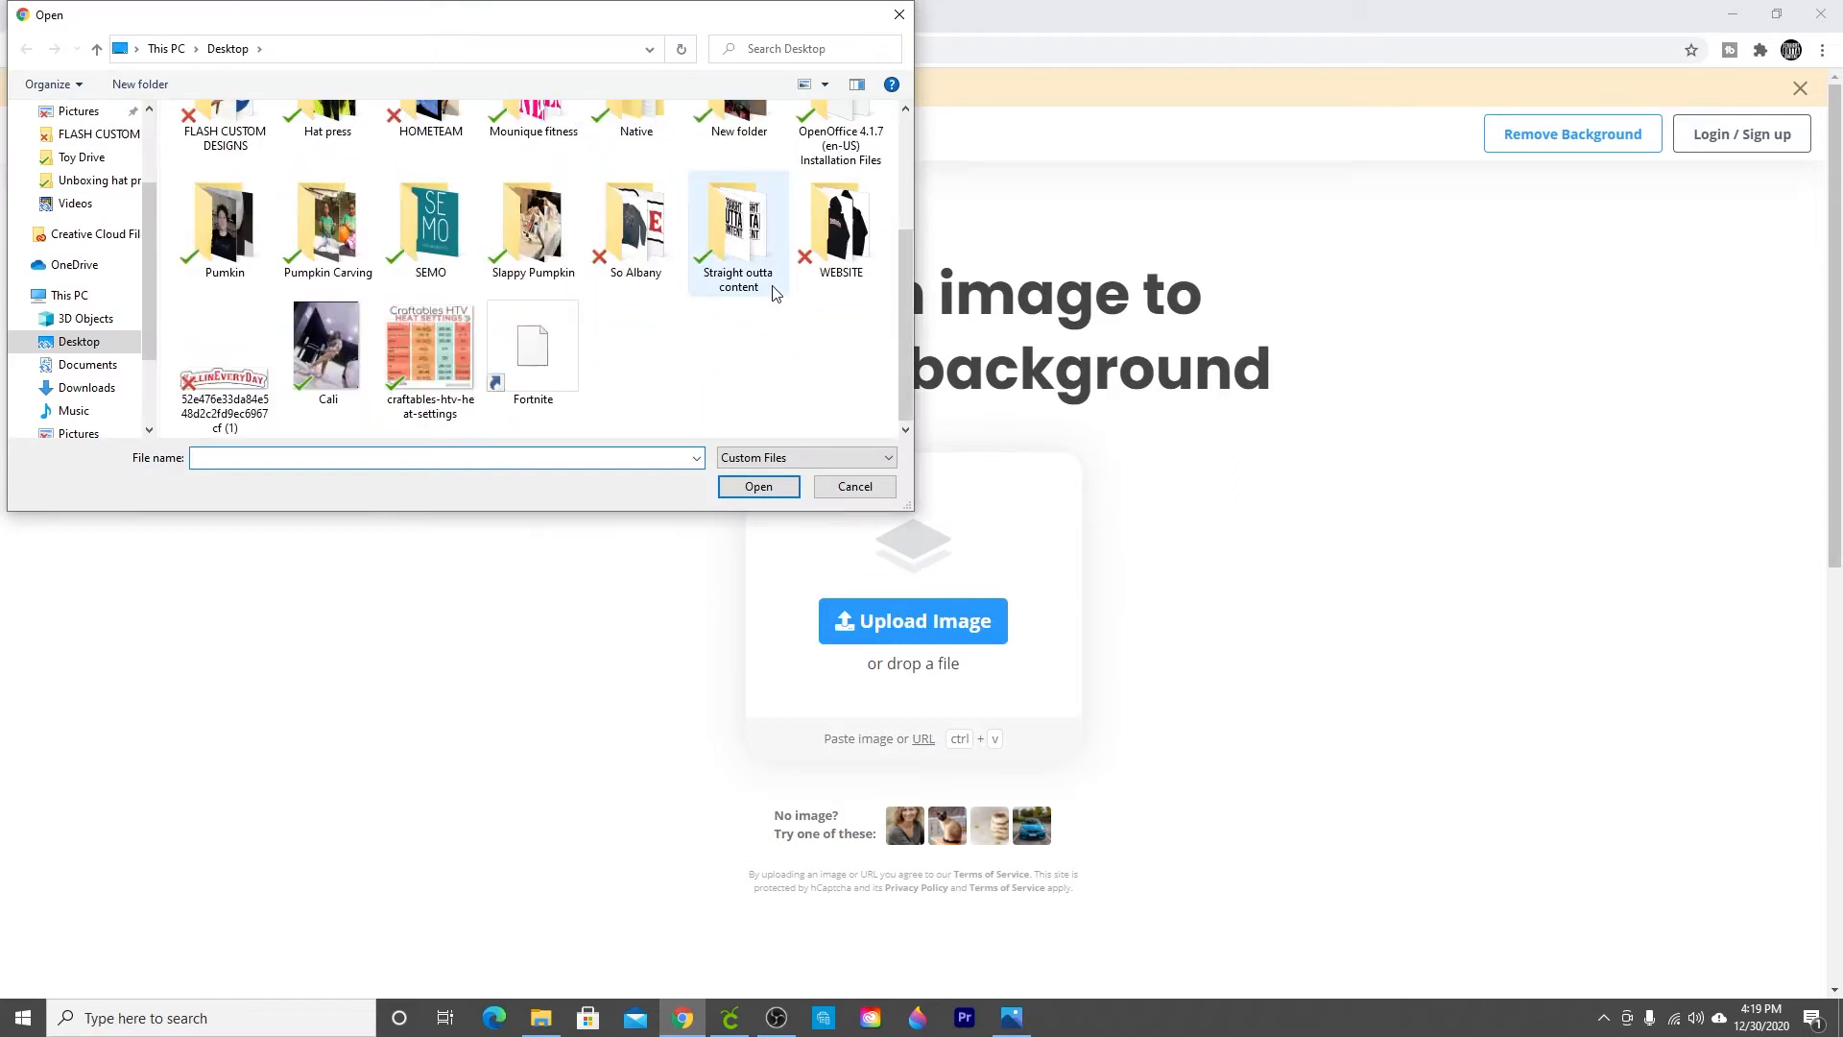
pyautogui.click(344, 386)
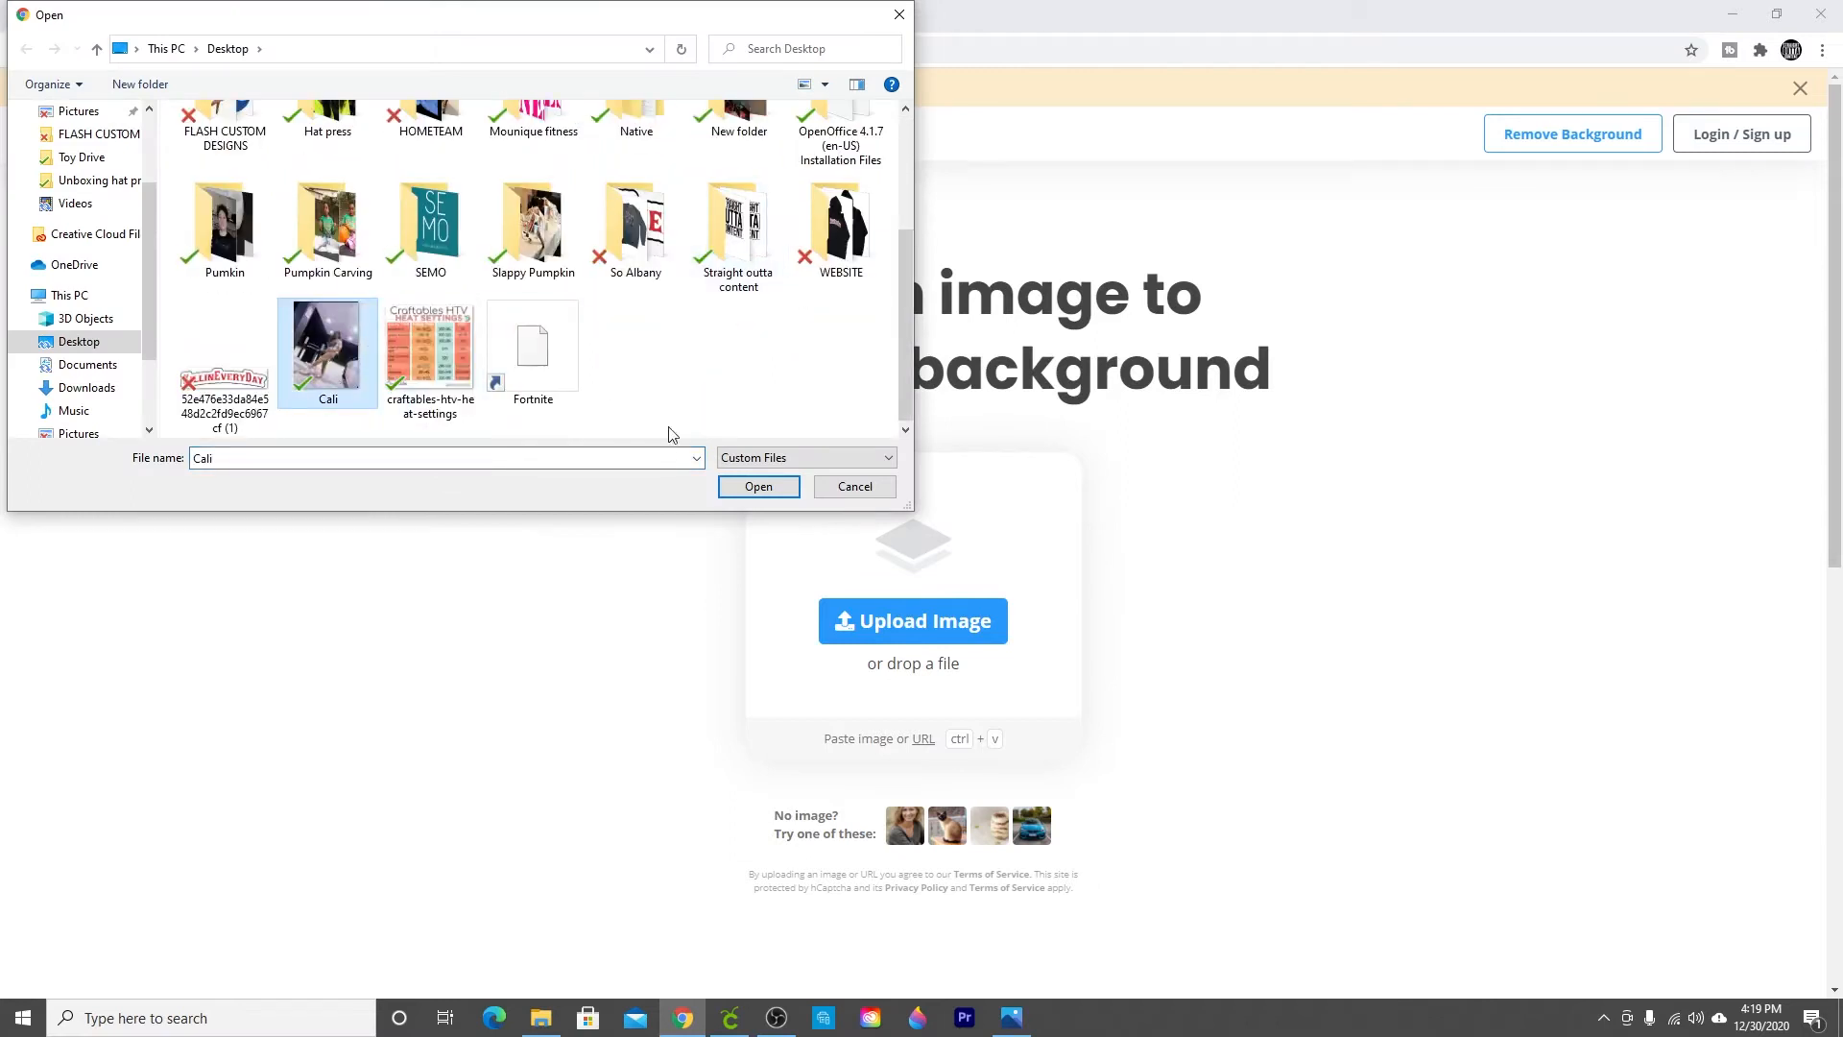
pyautogui.click(765, 496)
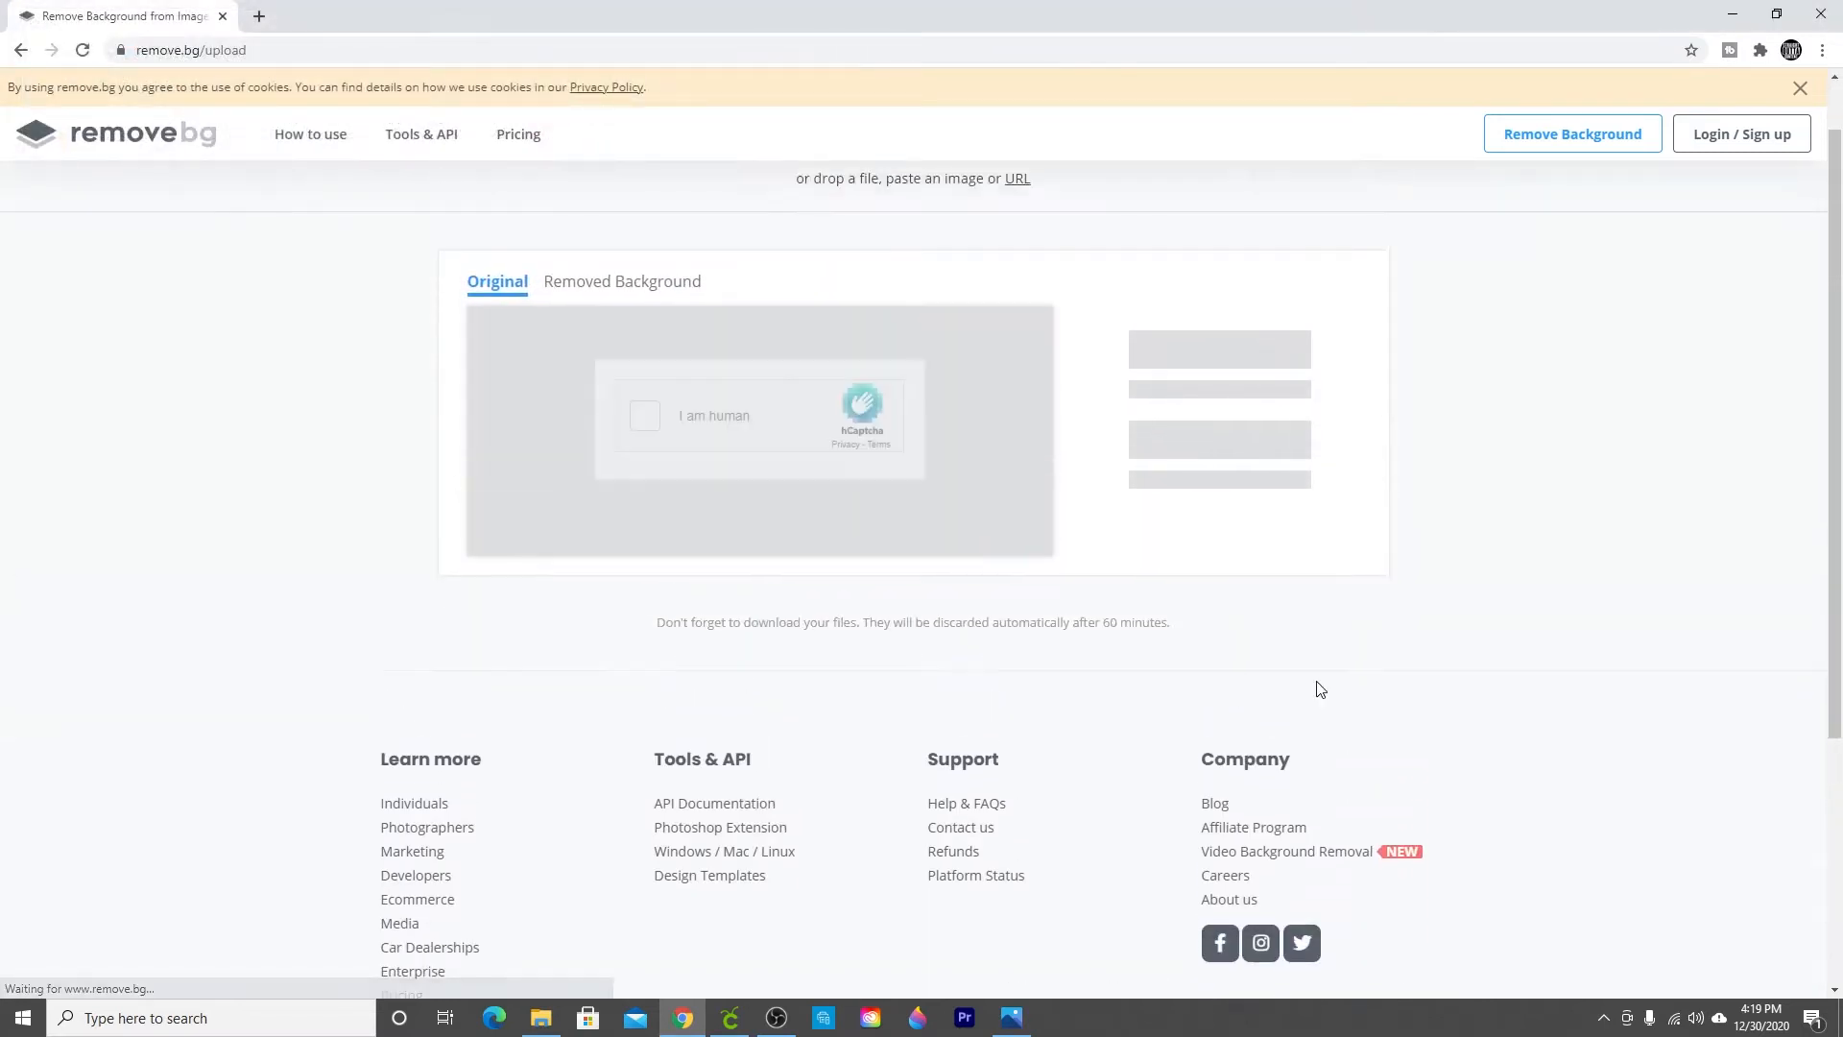
# Step: Pass the human check and download the background-removed preview image
pyautogui.click(645, 415)
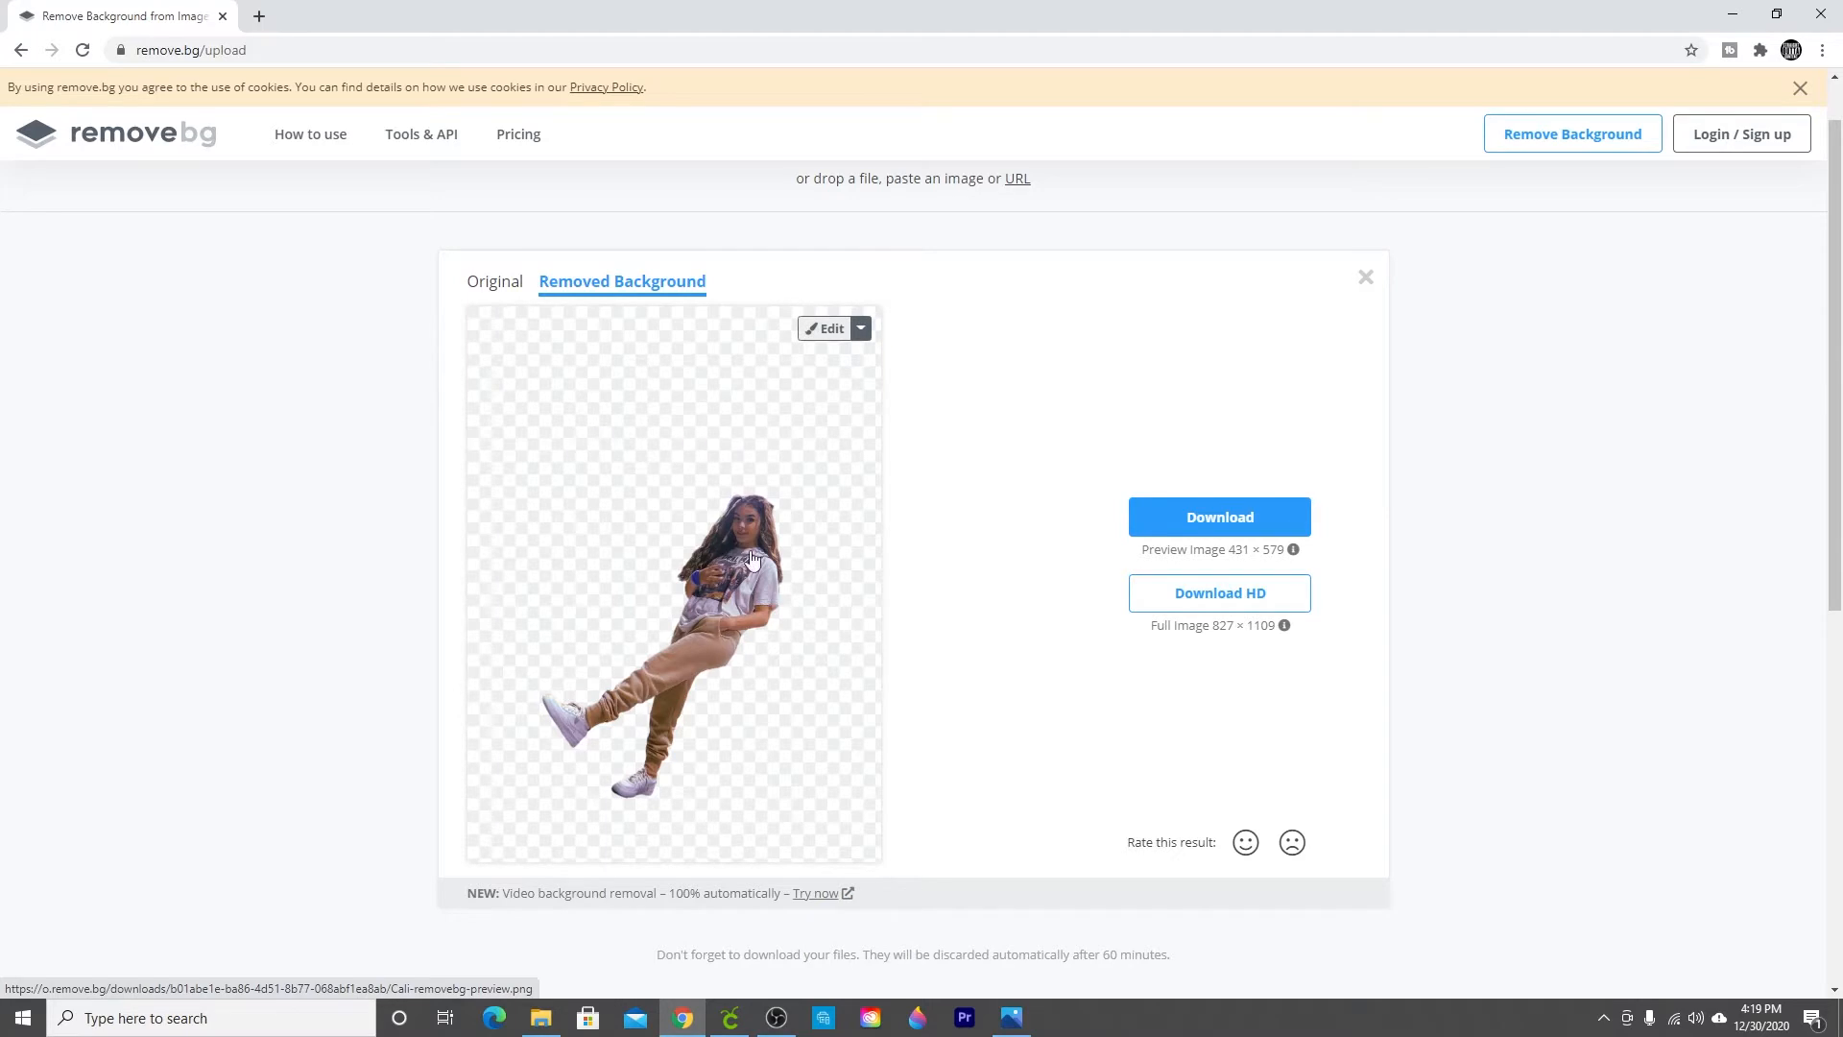
pyautogui.scroll(-2, 840, 732)
pyautogui.scroll(2, 842, 731)
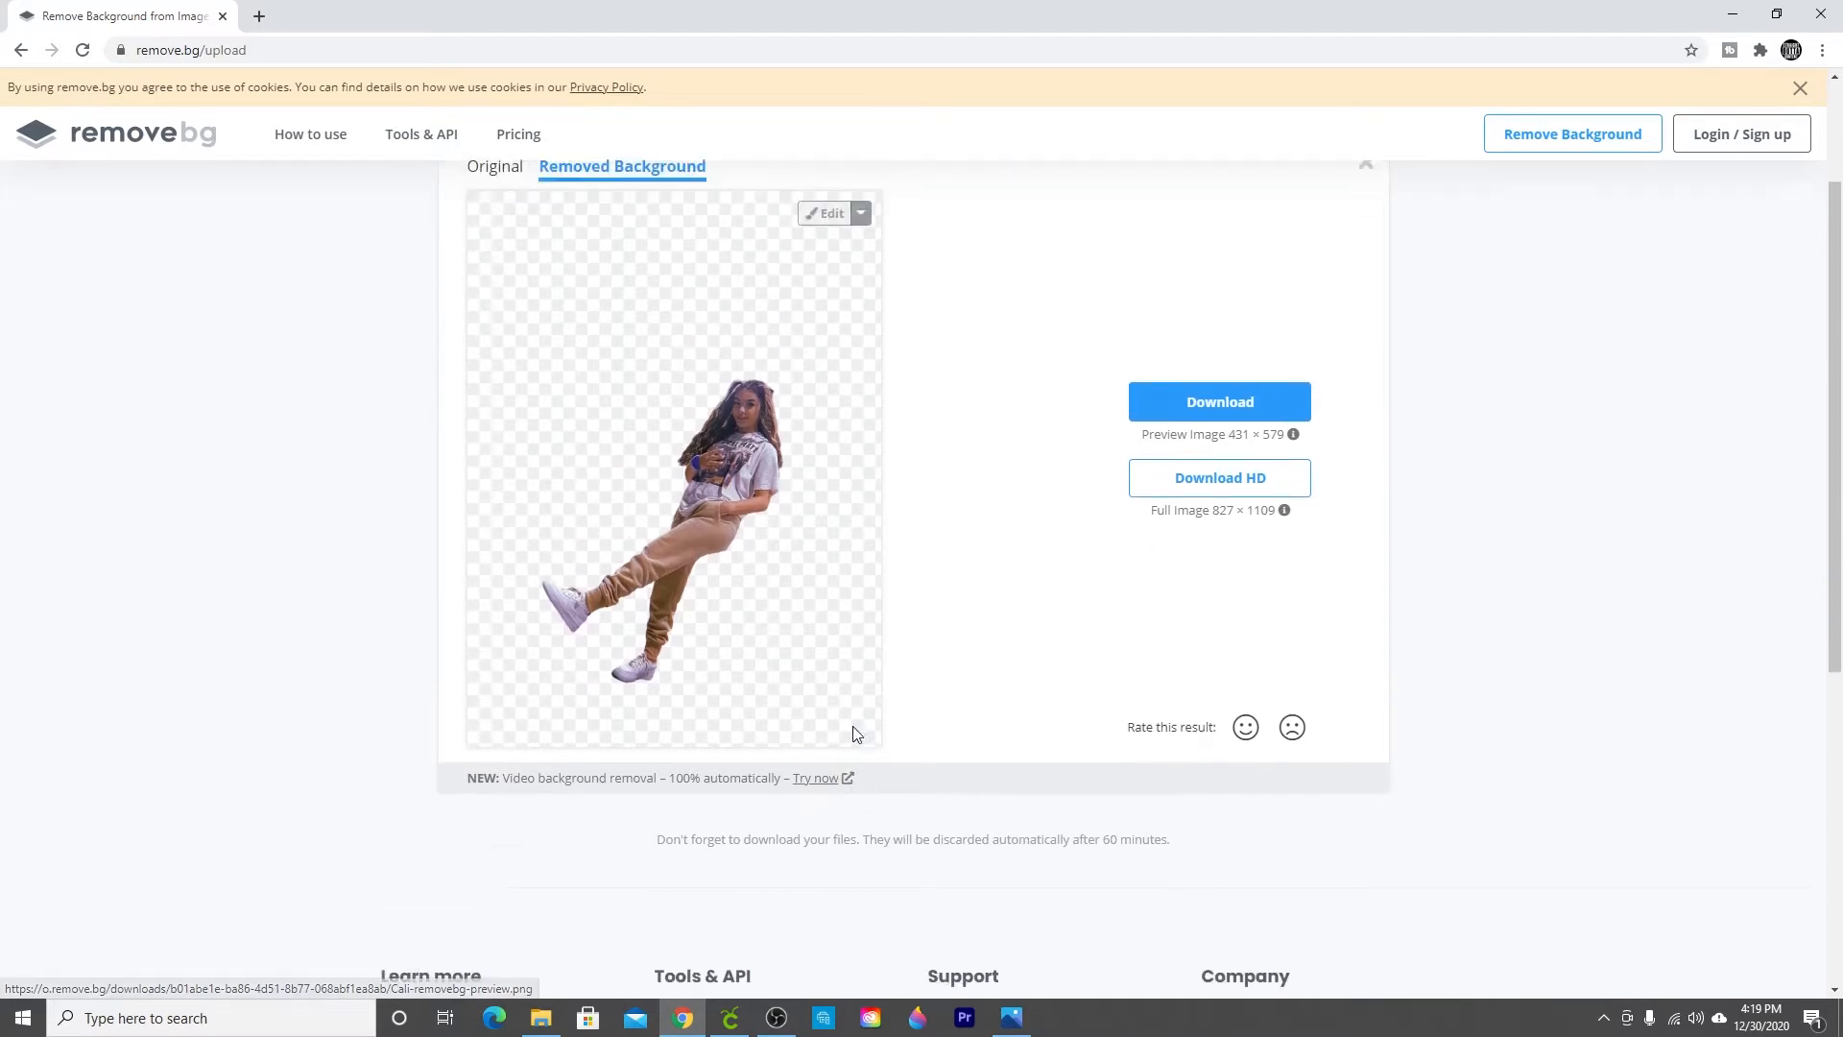
pyautogui.click(1248, 517)
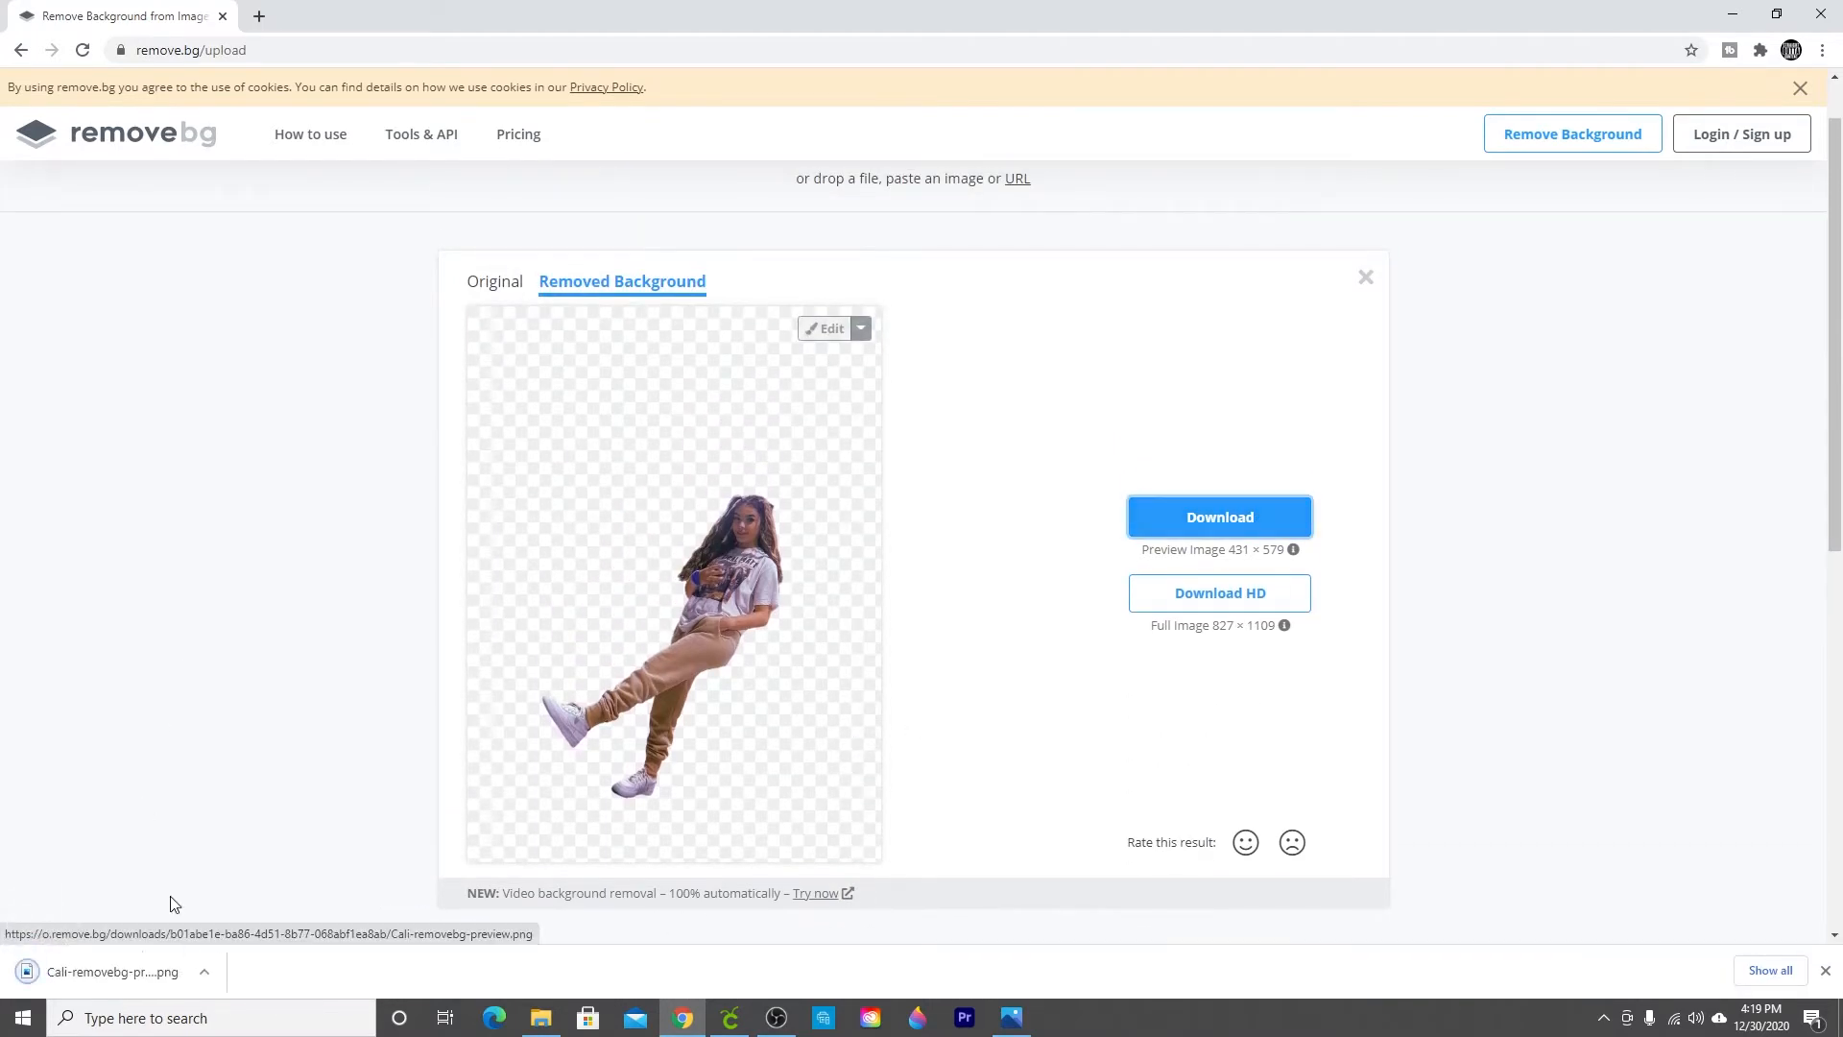
# Step: Open the downloaded image and save a copy to the desktop as Cali No background in PNG format
pyautogui.click(203, 971)
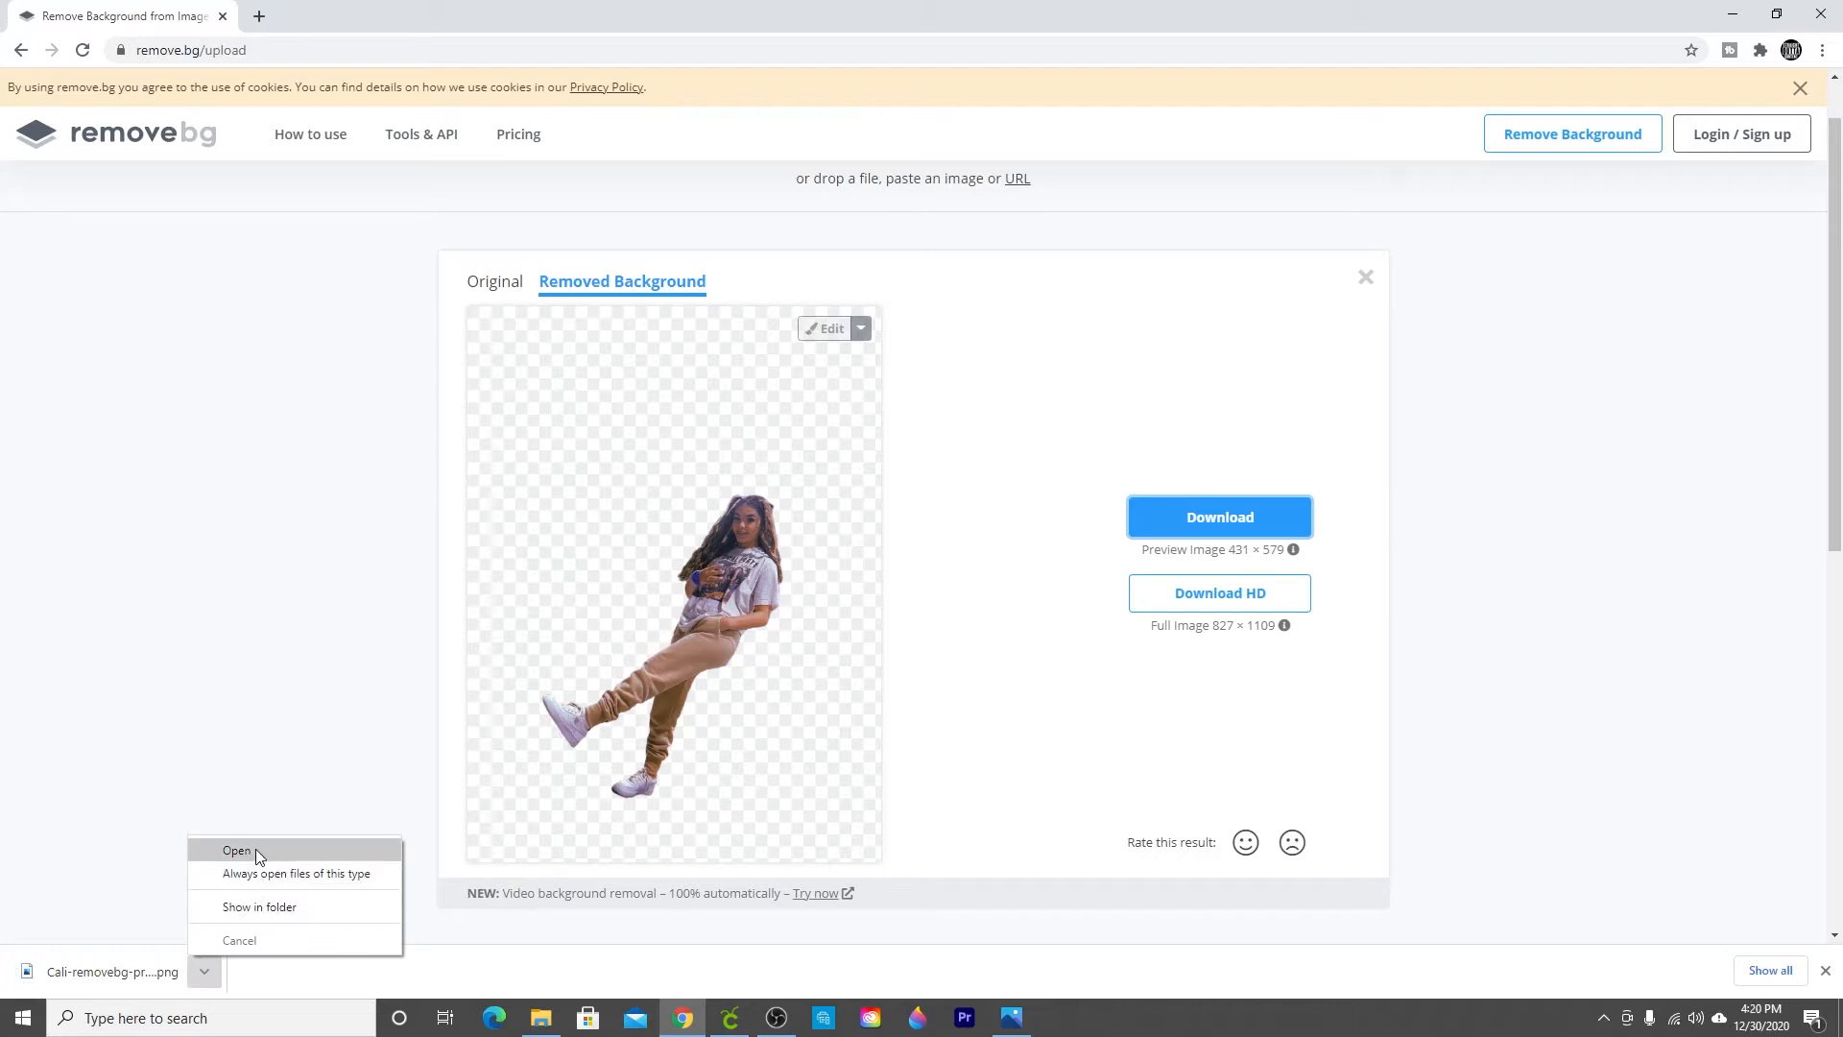
pyautogui.click(255, 849)
pyautogui.rightClick(1156, 545)
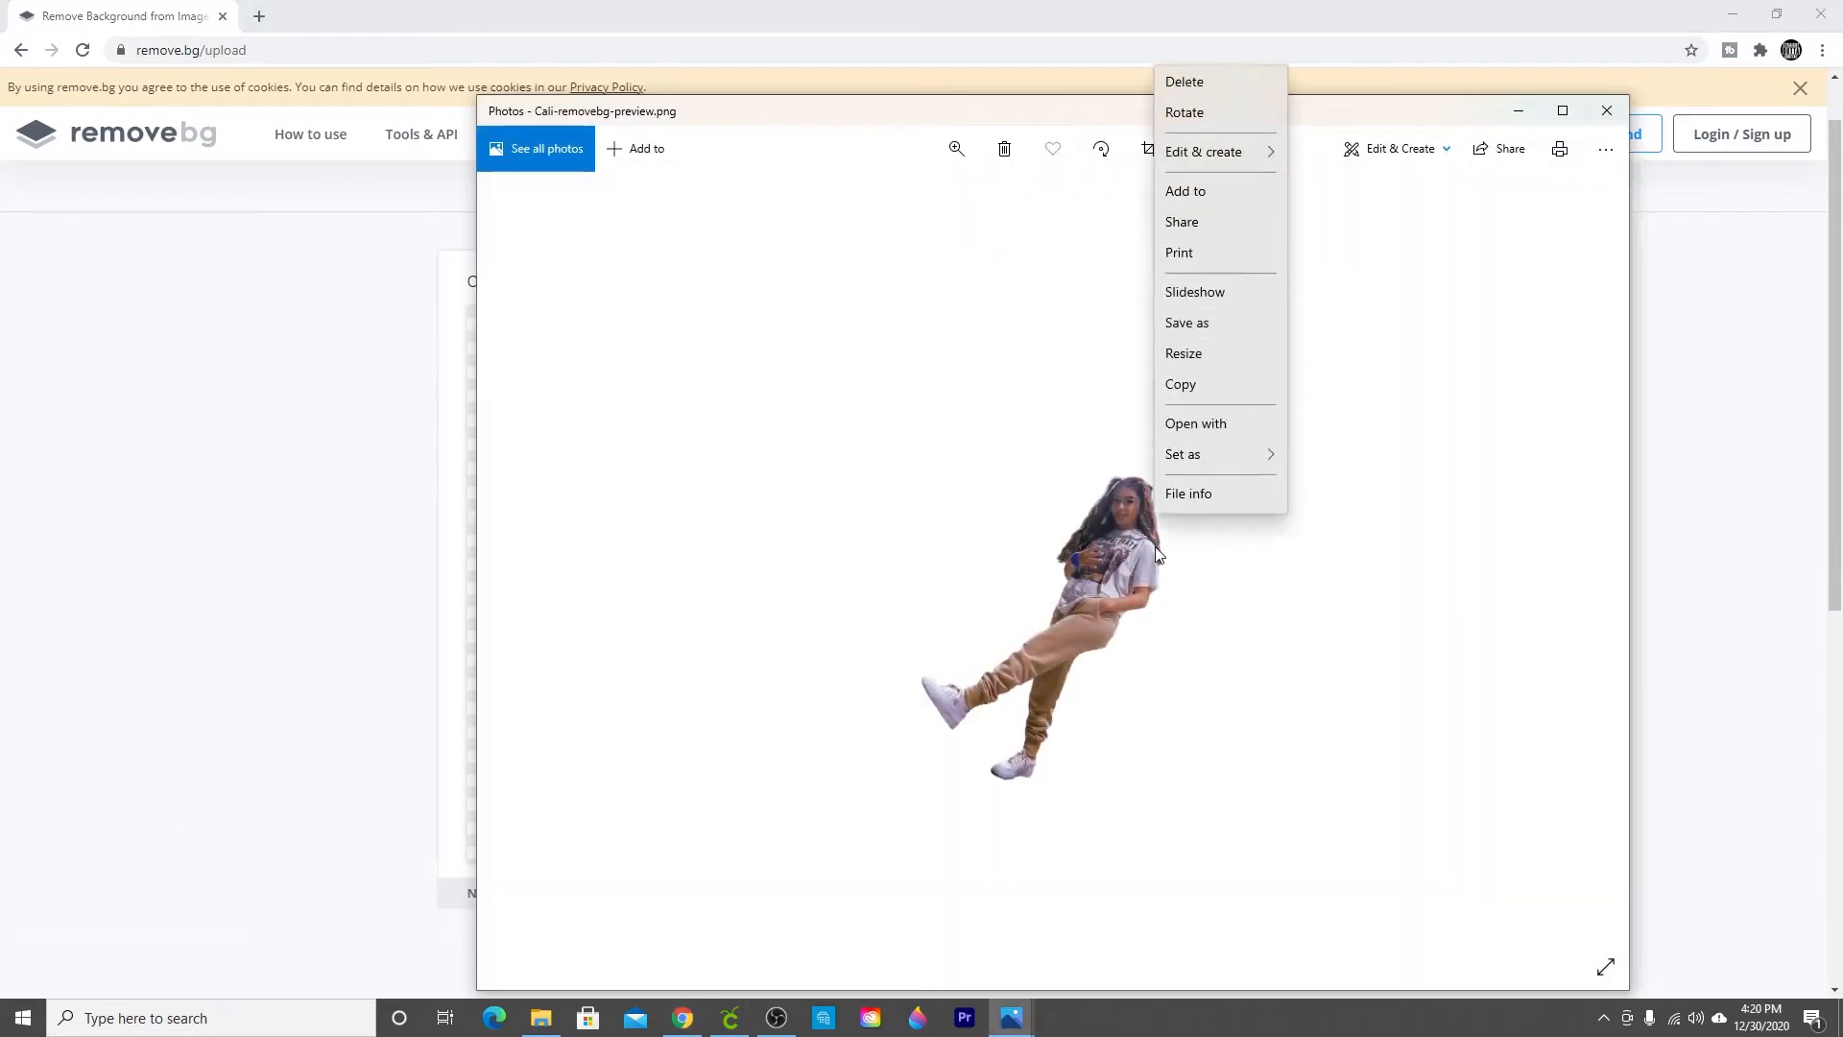
pyautogui.click(1236, 357)
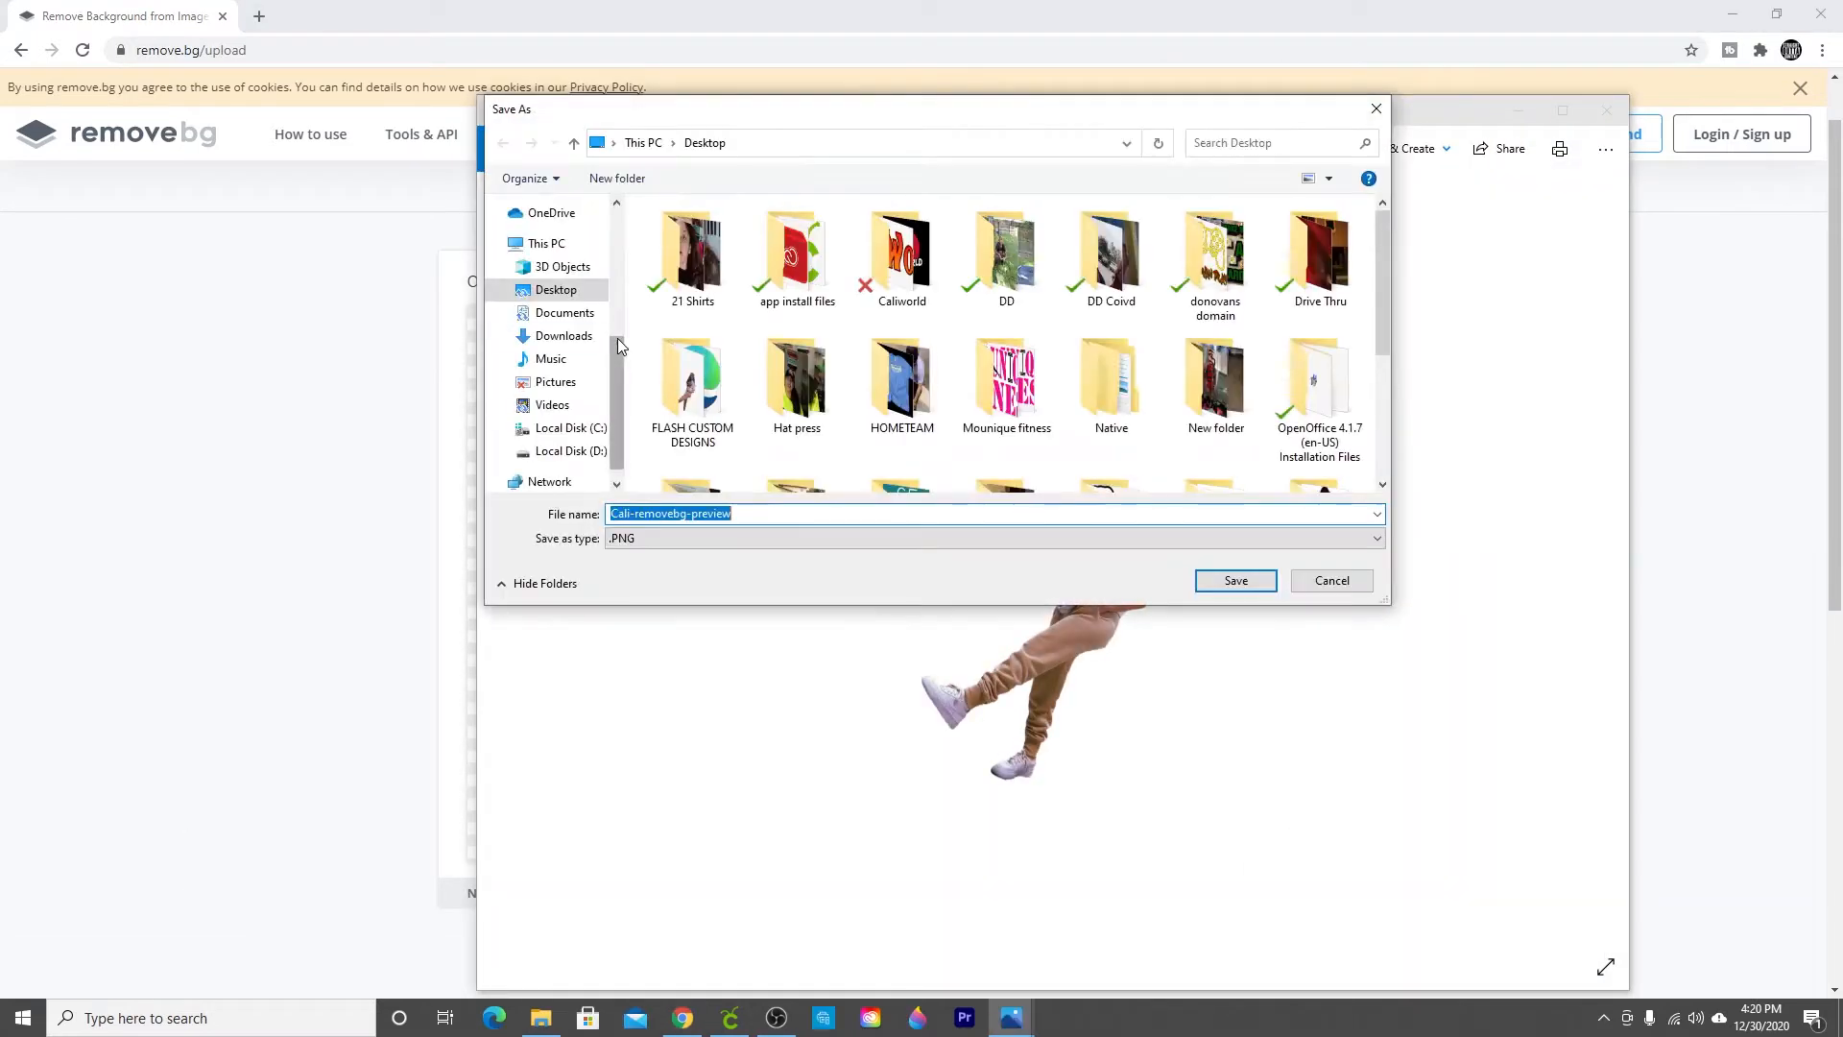
pyautogui.write('C')
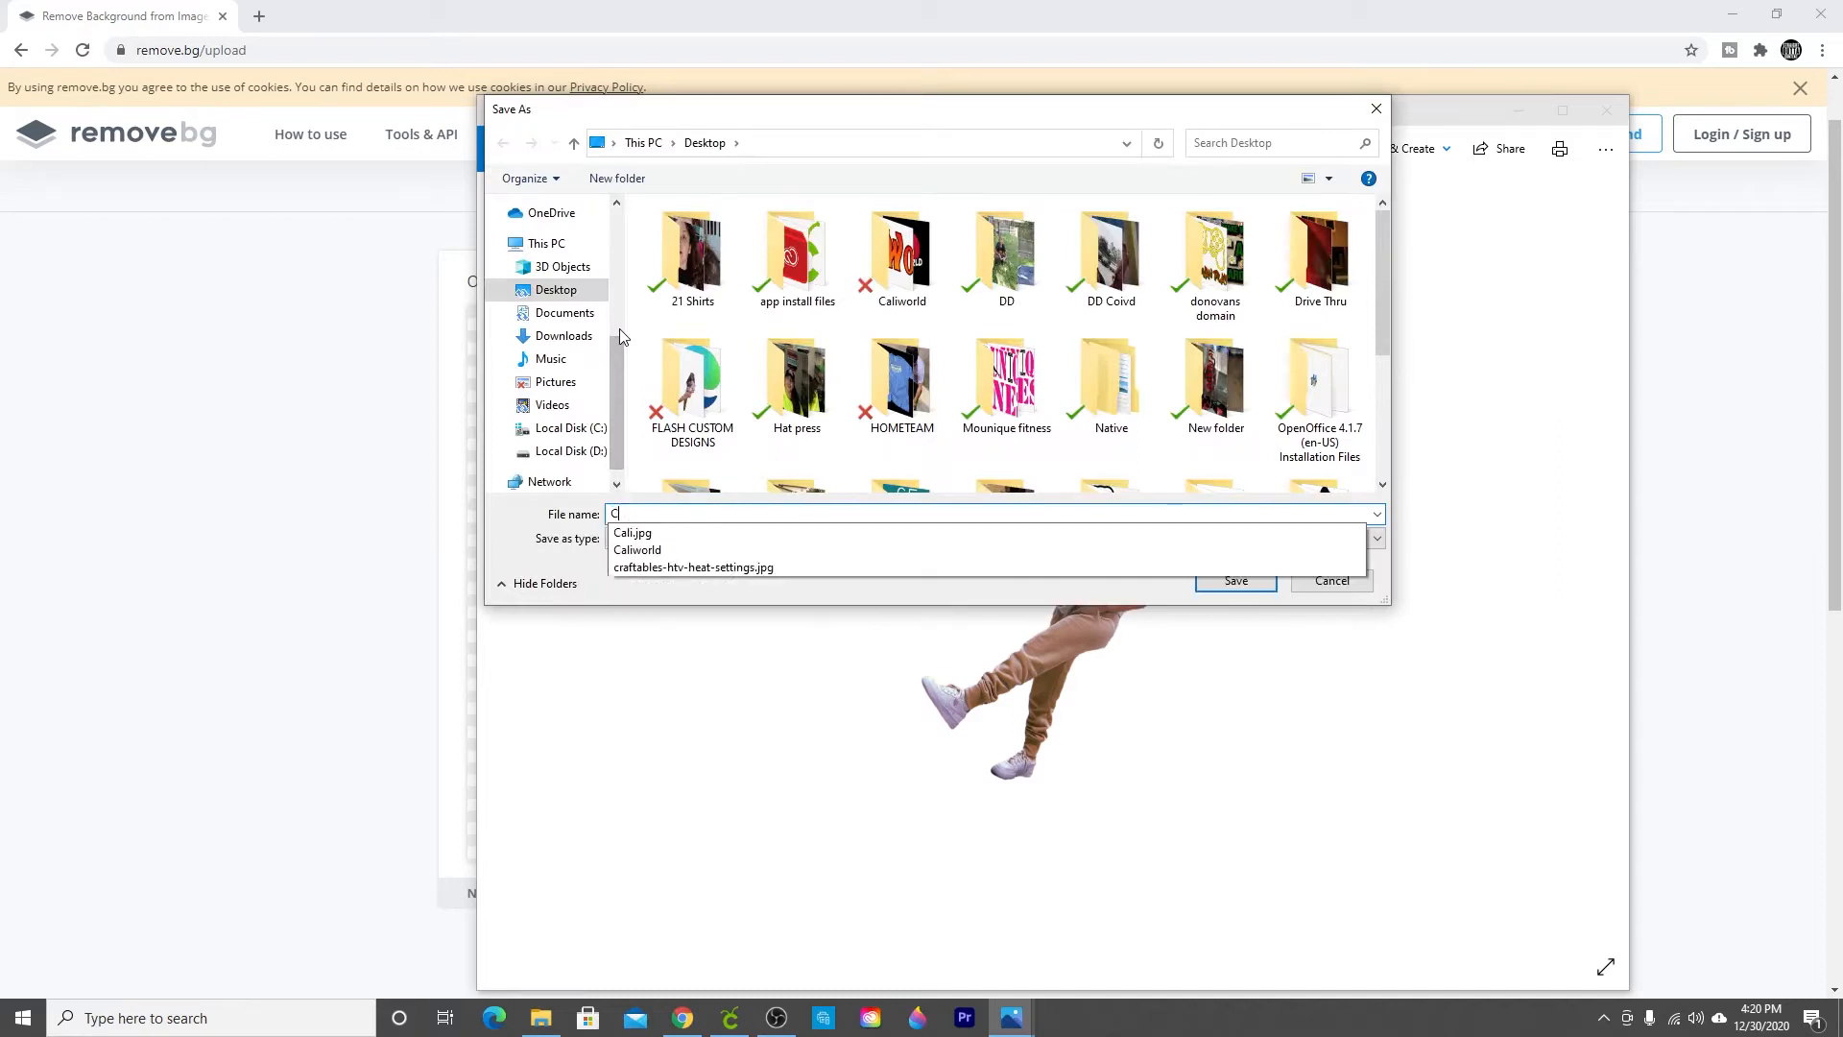
pyautogui.write('ali No background')
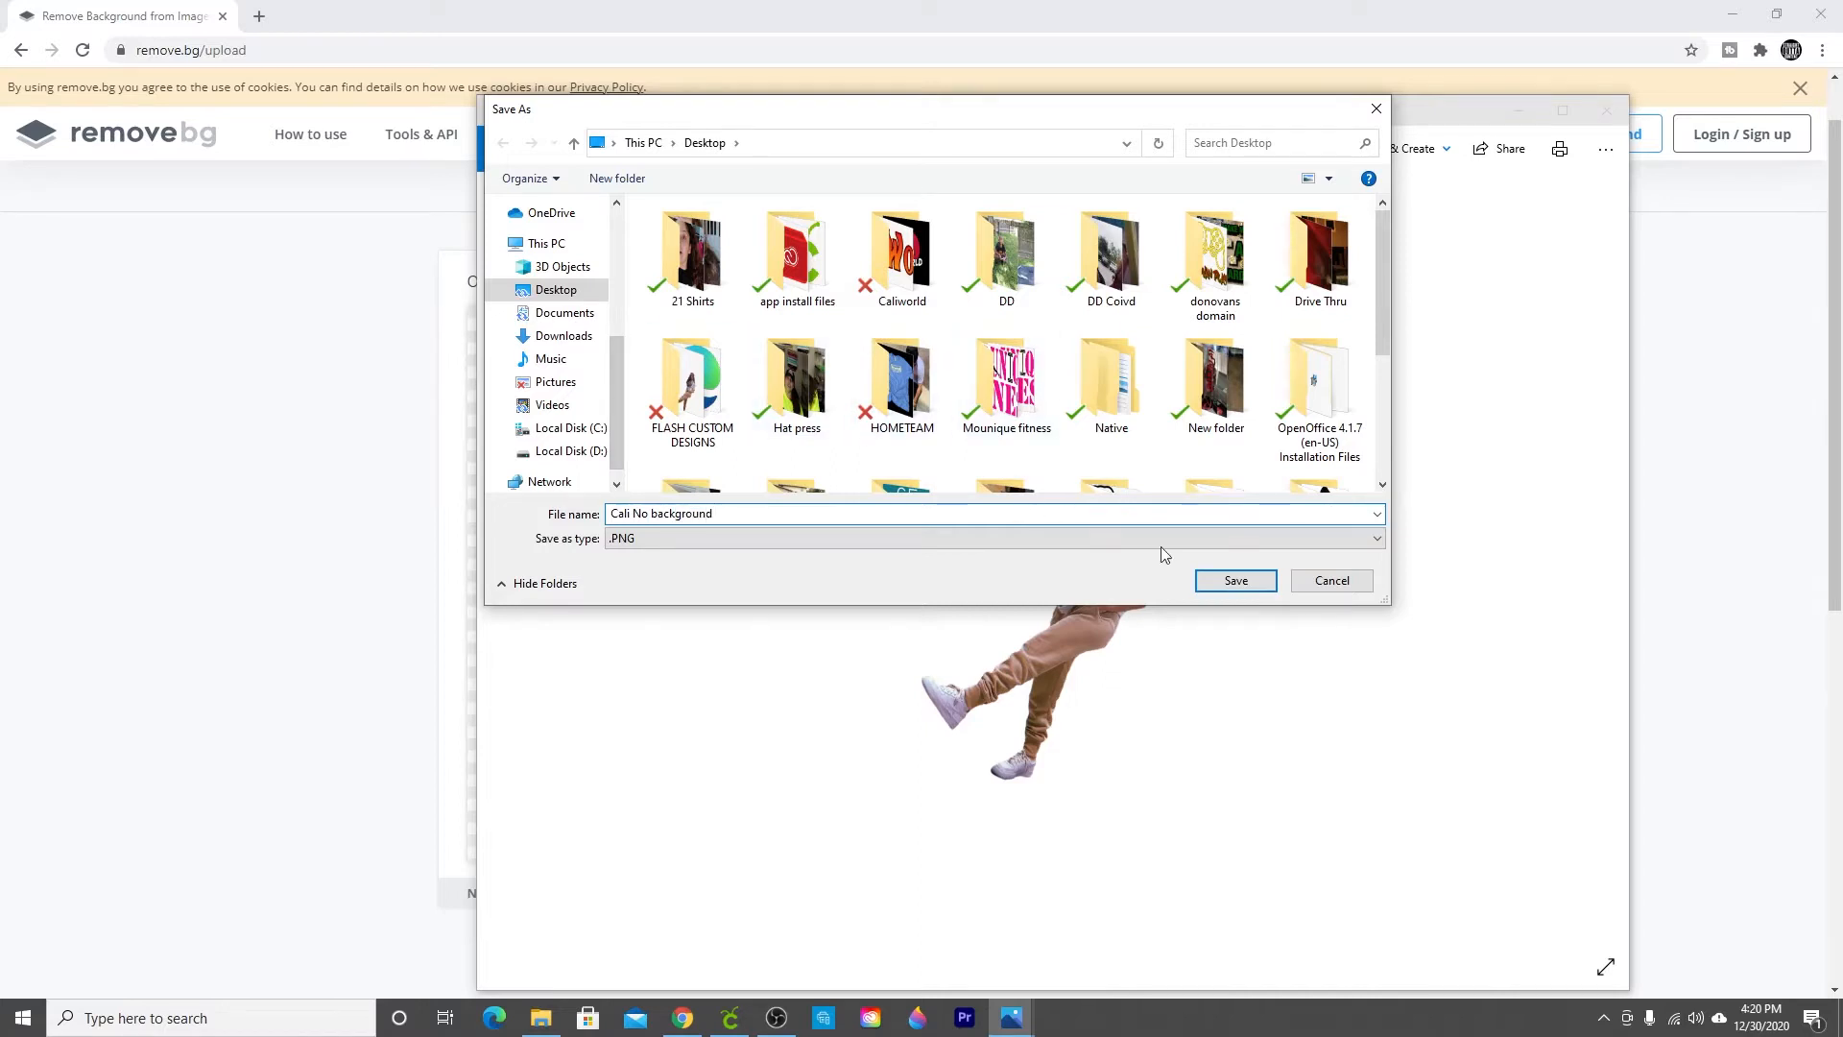
pyautogui.click(1225, 579)
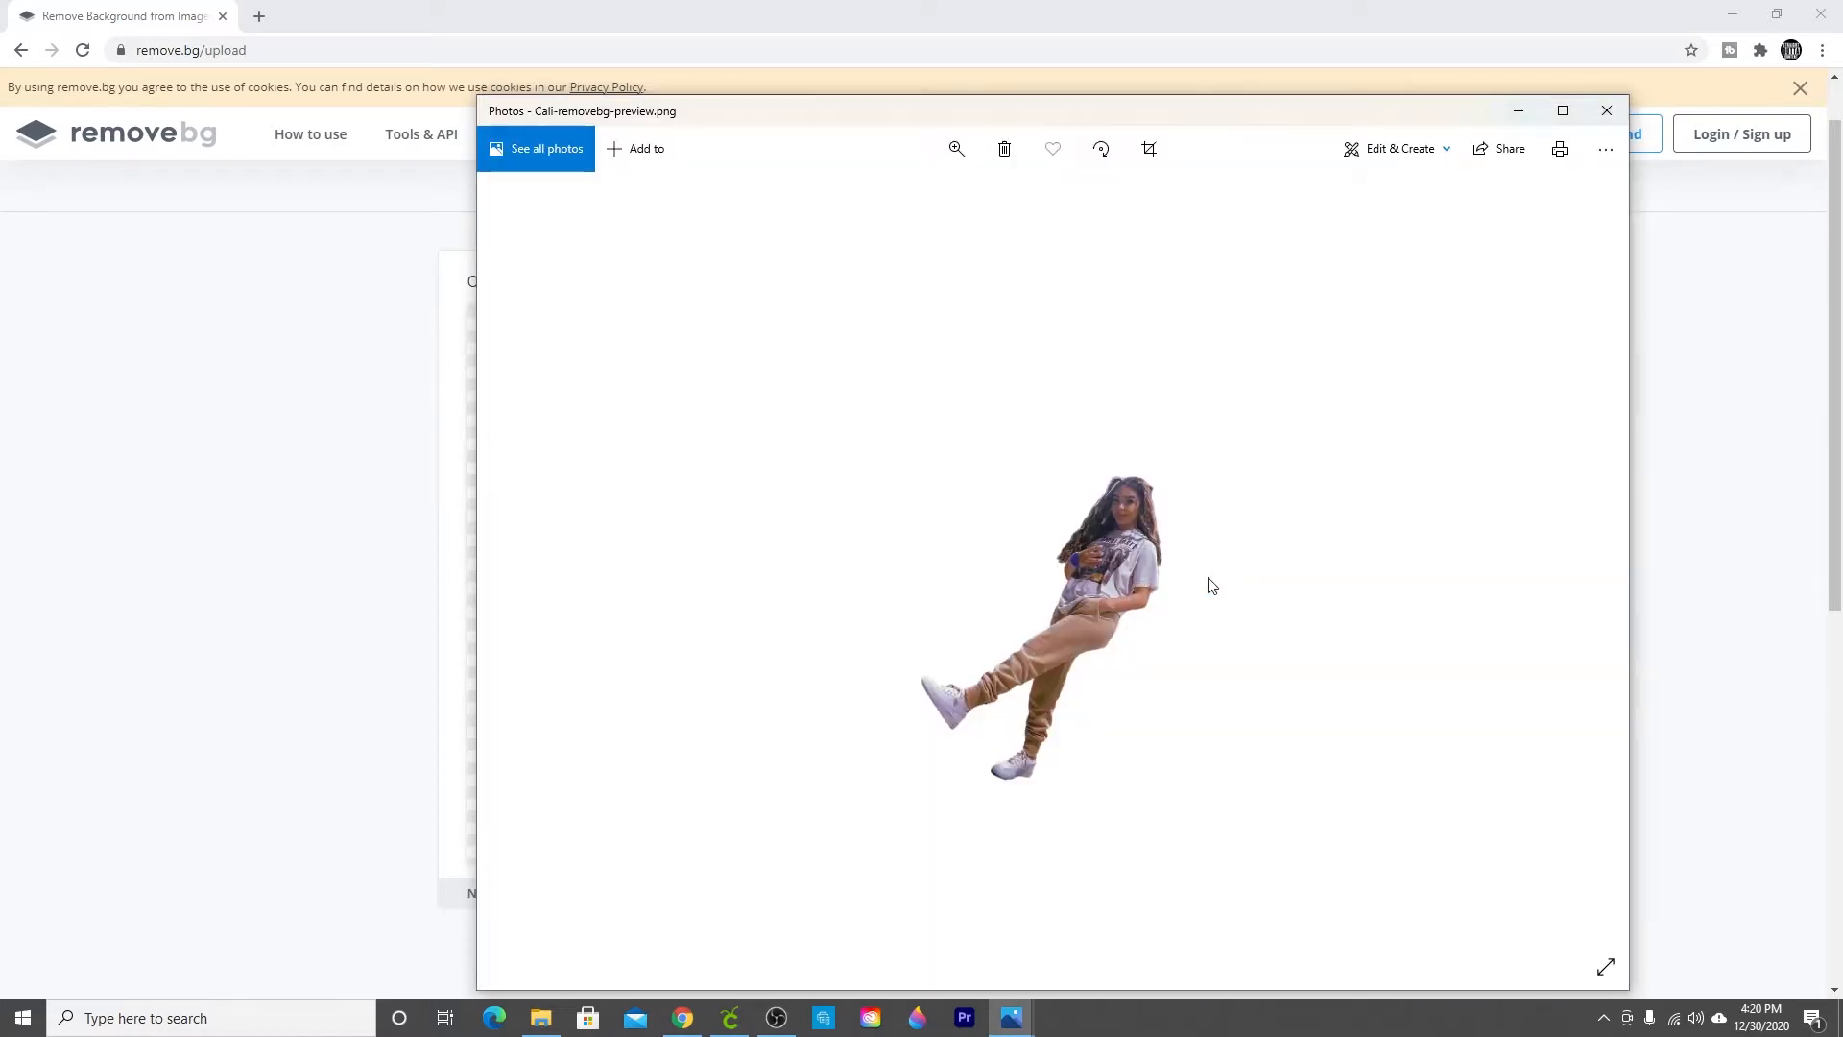
# Step: Minimize the photo viewer, search for picsvg in a new tab and open the Picsvg site
pyautogui.click(1513, 114)
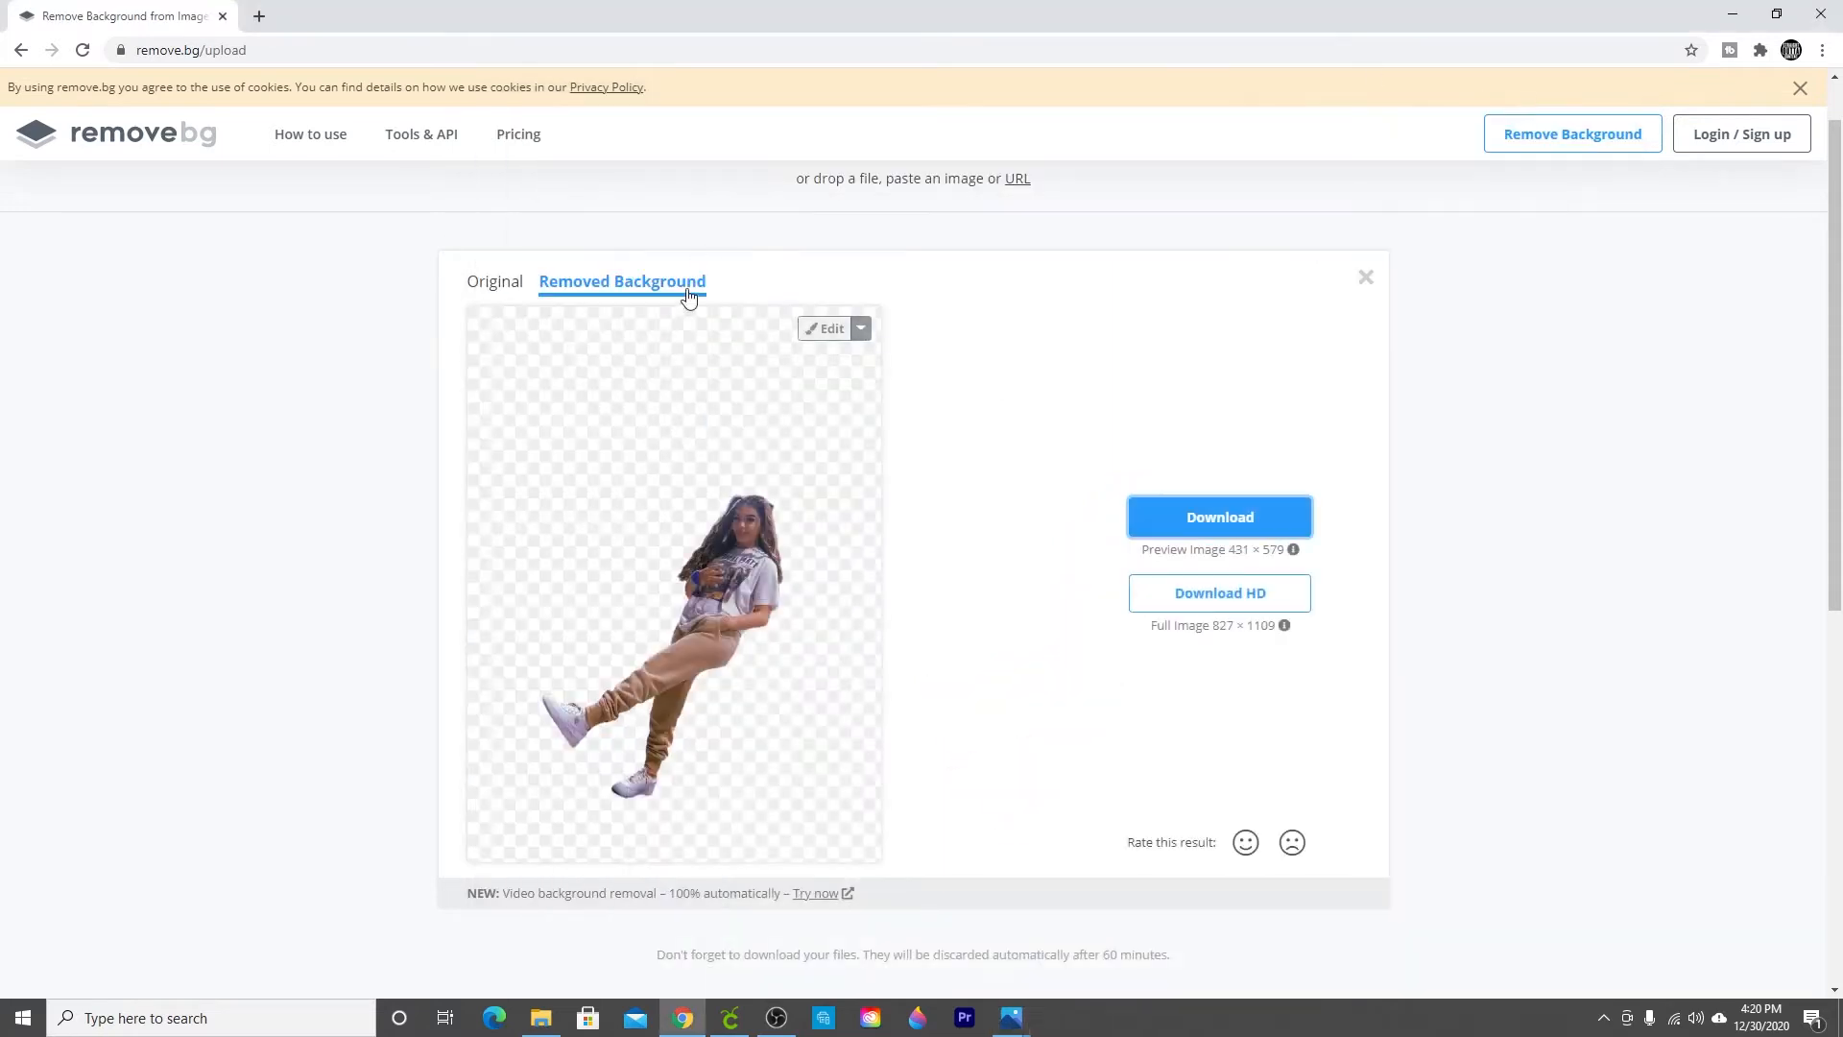
pyautogui.click(259, 15)
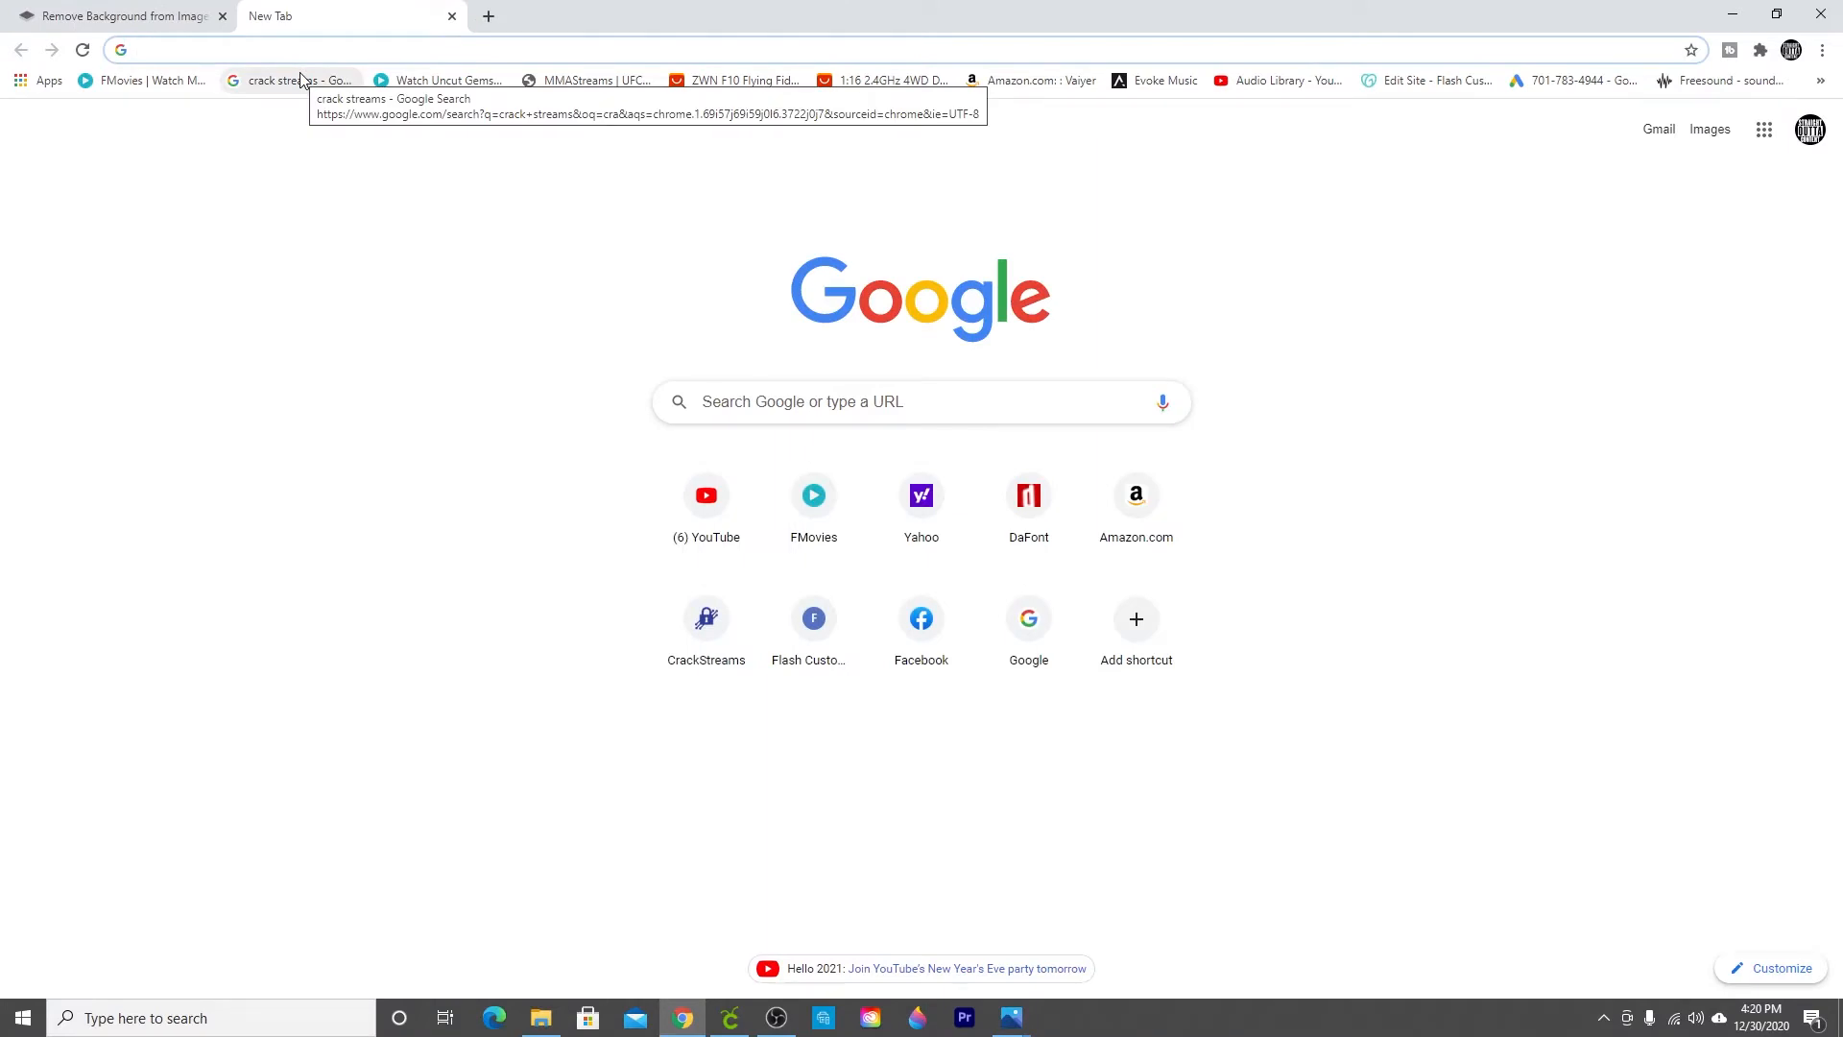
pyautogui.write('pics')
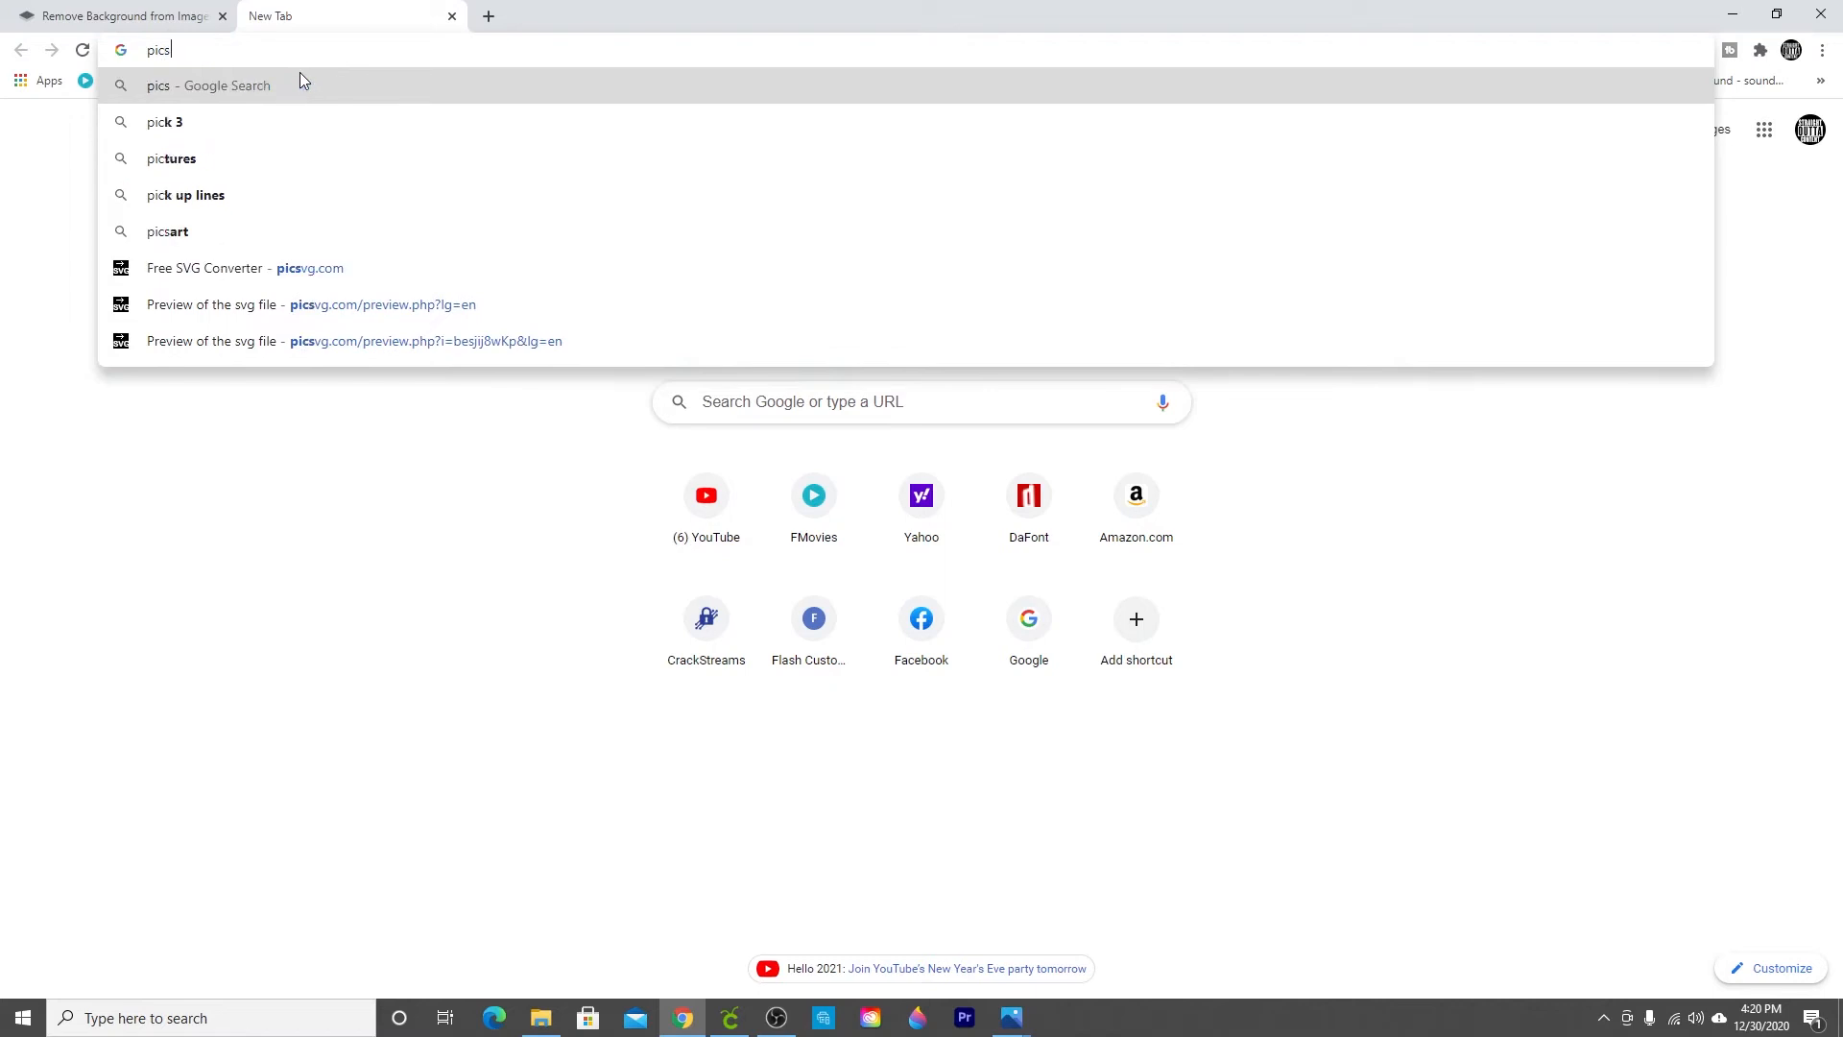
pyautogui.write('vg')
pyautogui.press('Return')
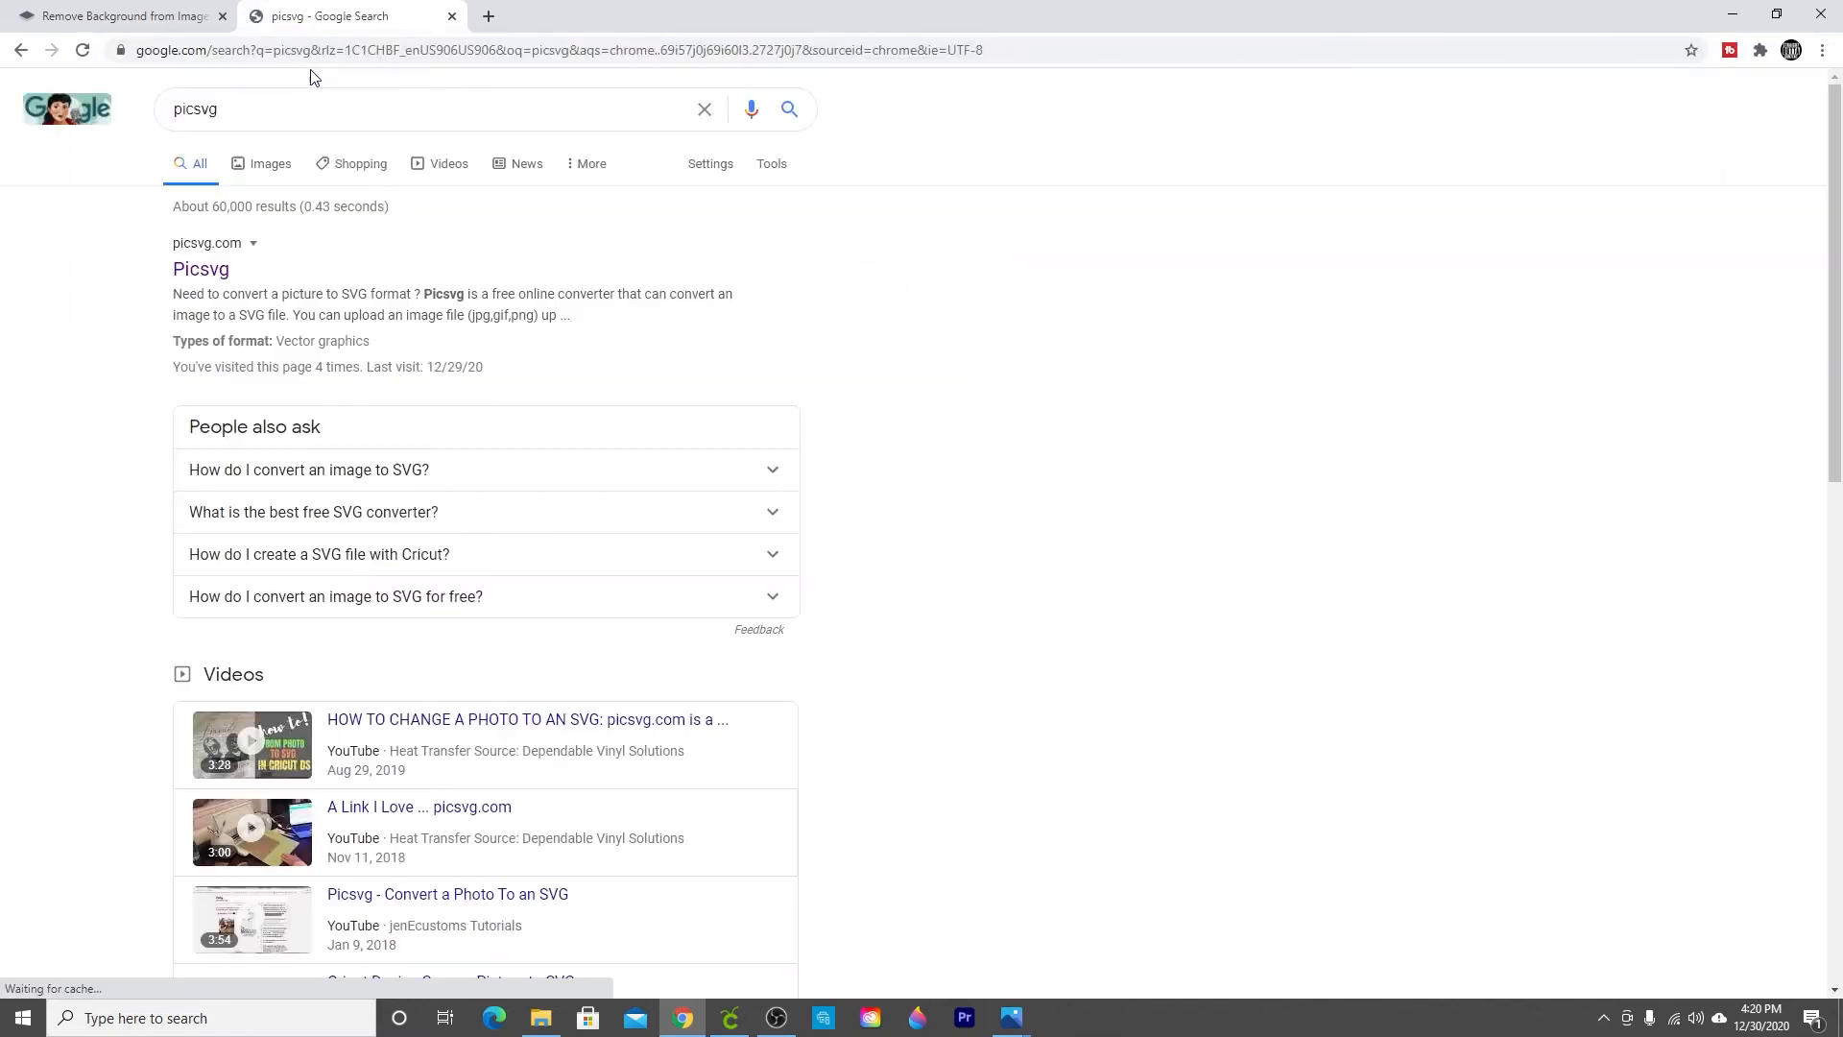
pyautogui.scroll(-8, 370, 624)
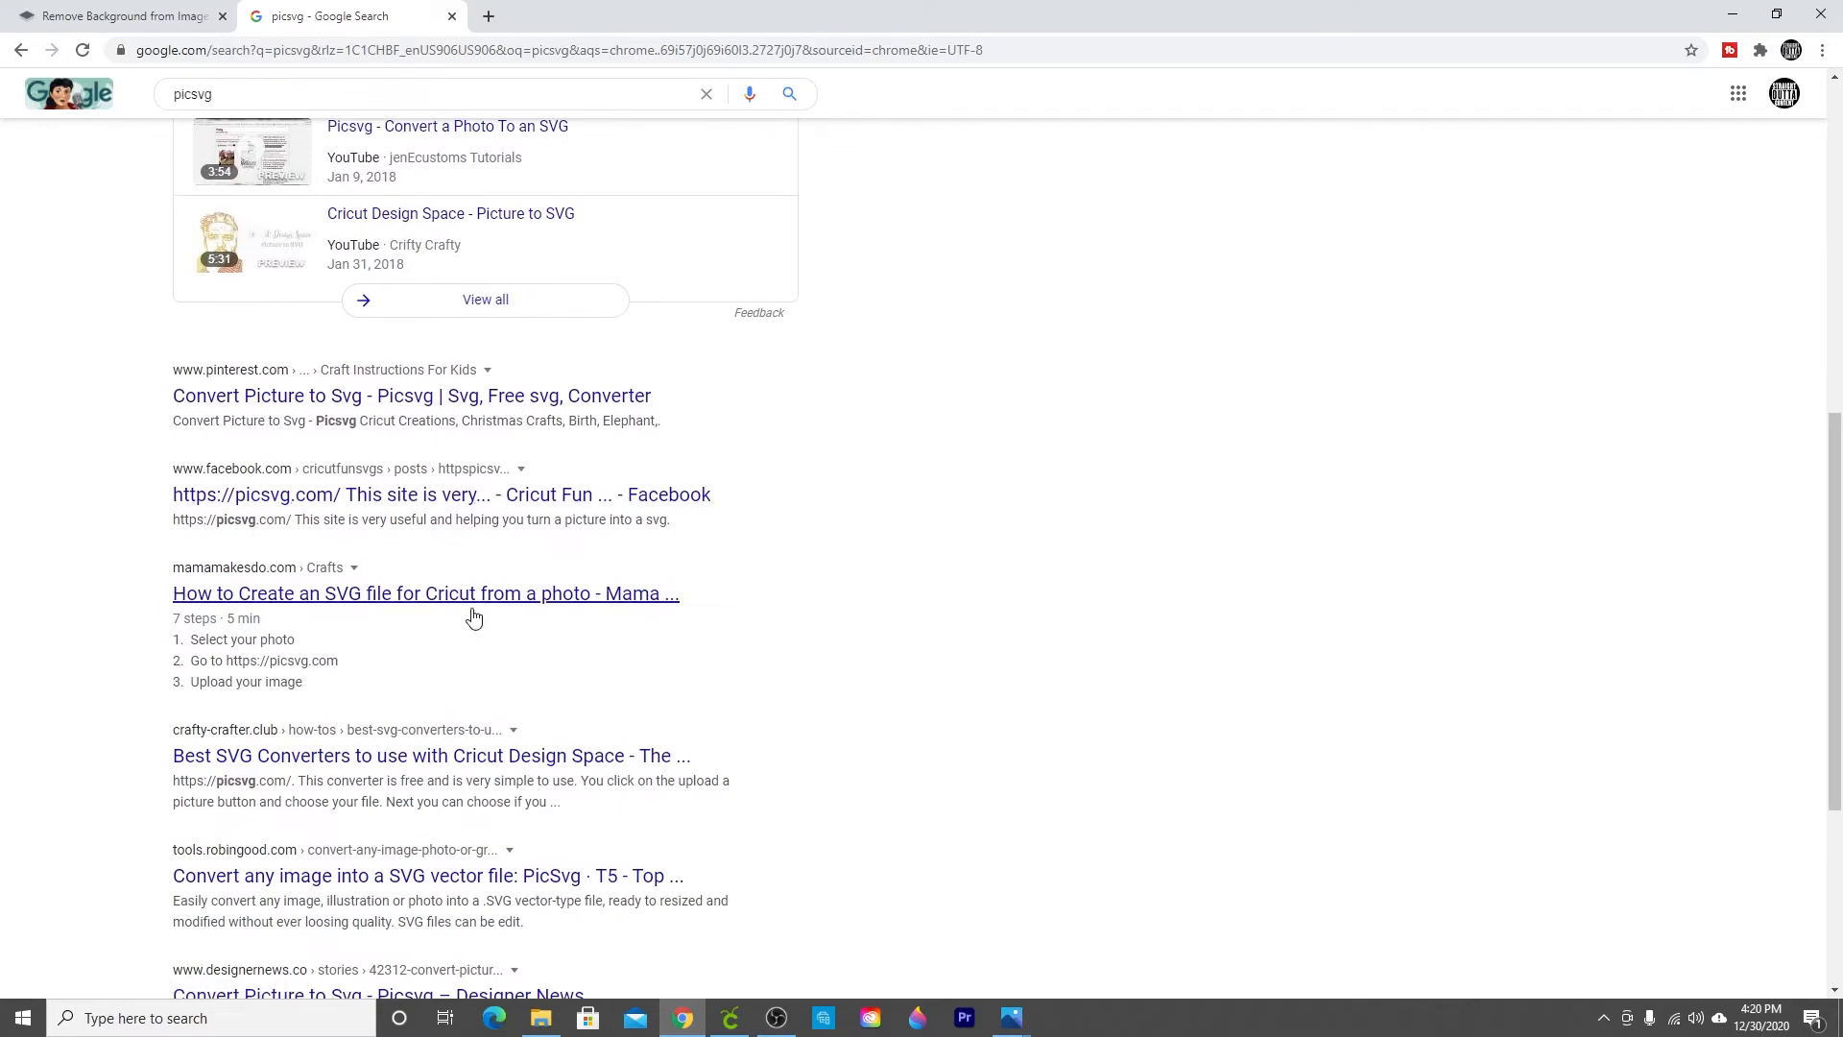
pyautogui.scroll(1, 409, 545)
pyautogui.scroll(7, 407, 539)
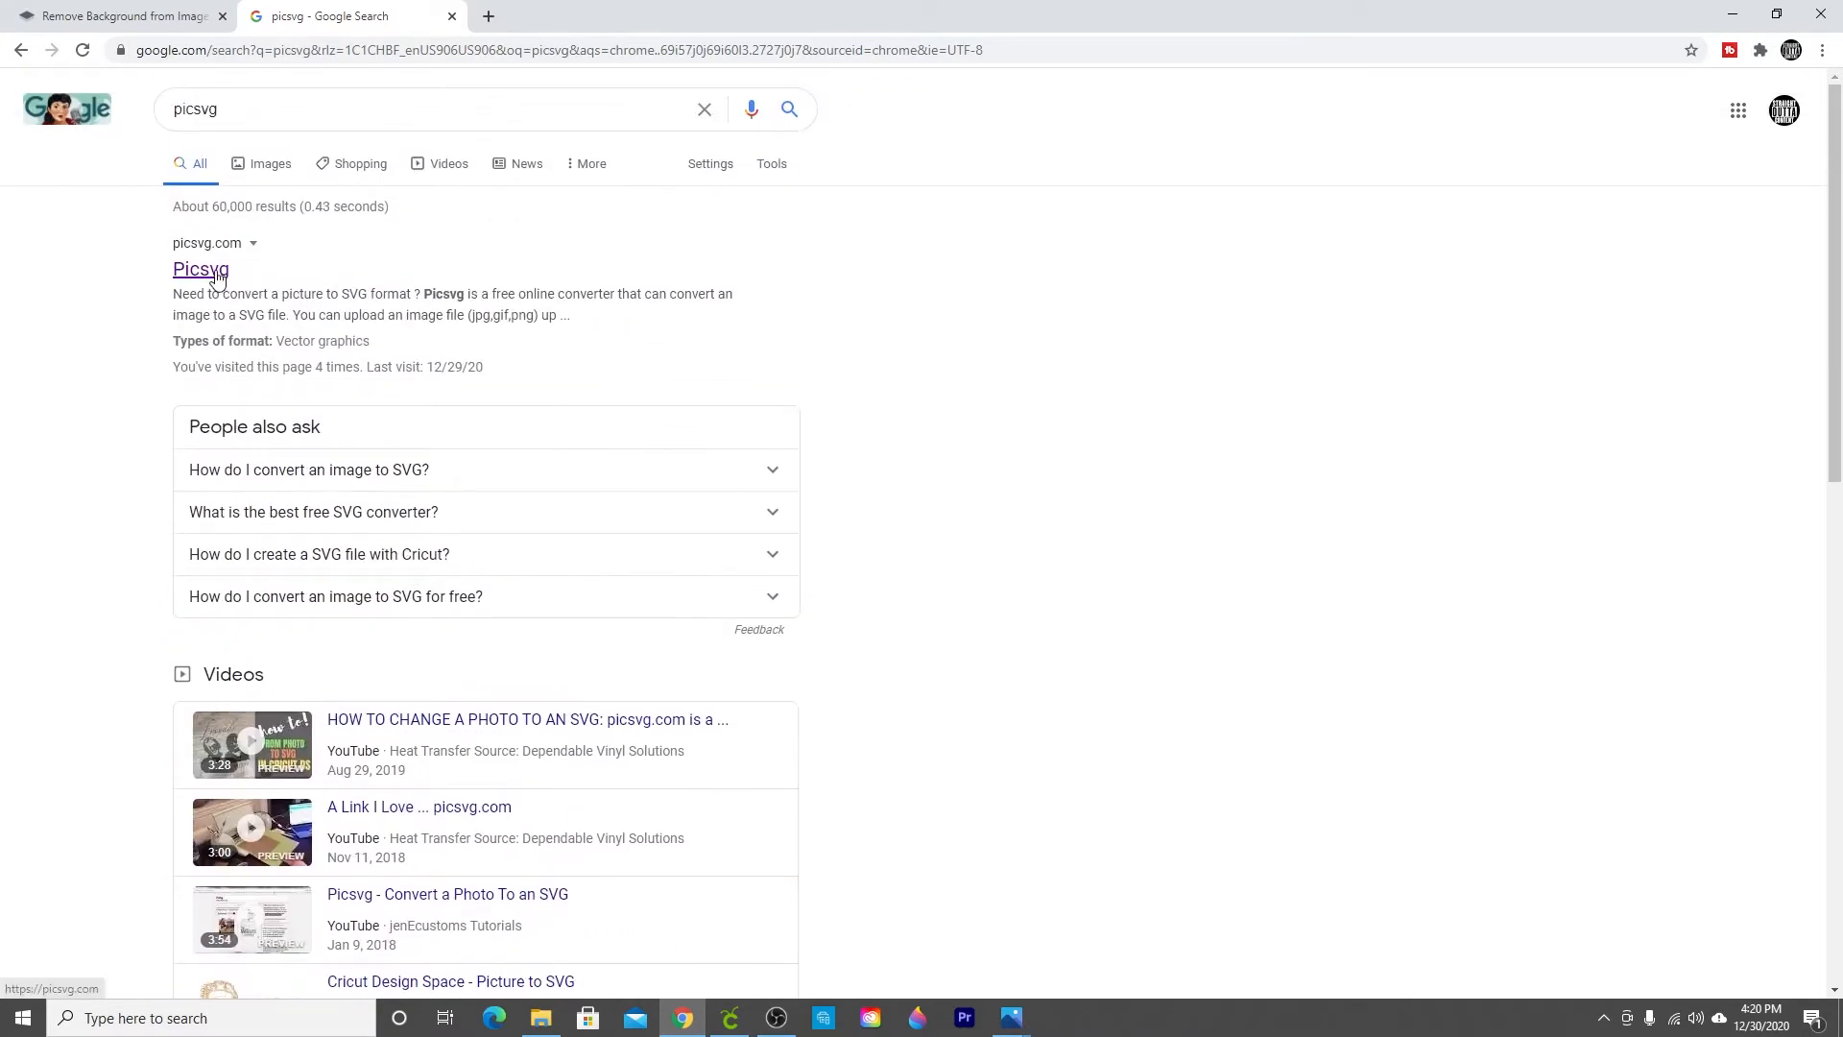
pyautogui.click(211, 273)
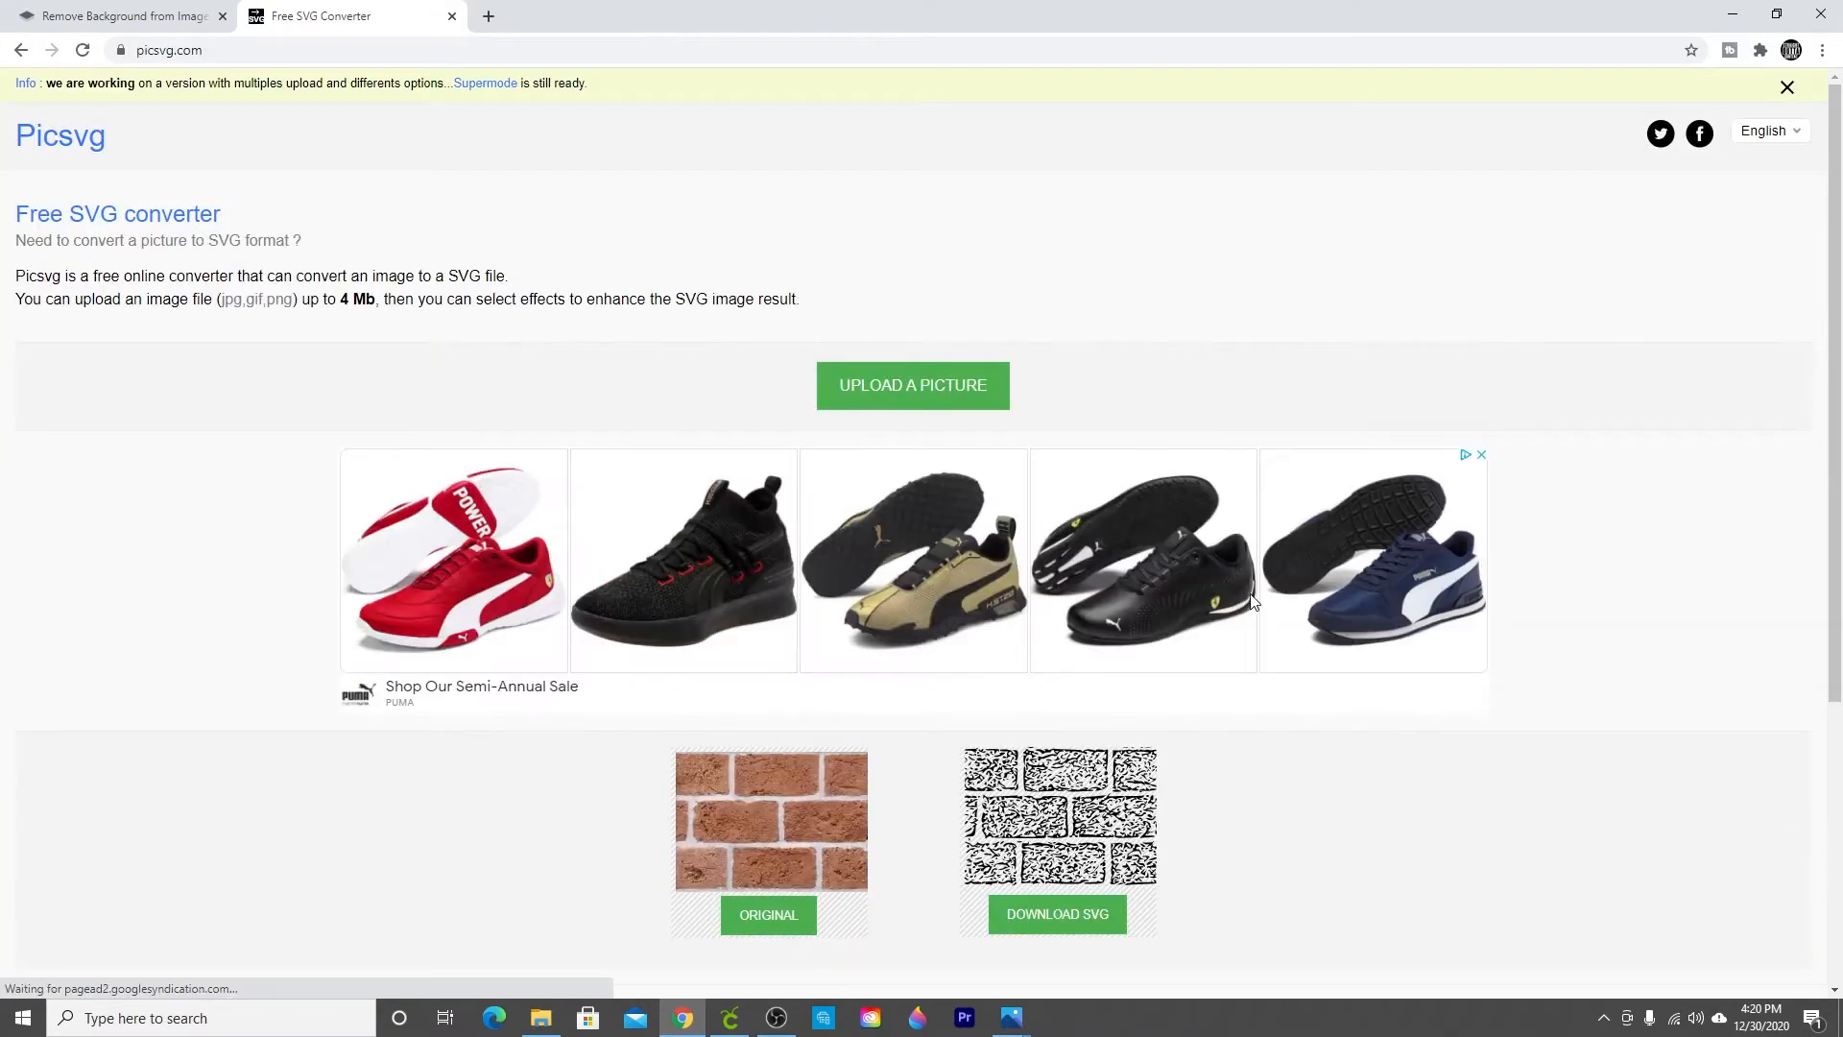
# Step: Upload the Cali No background image to the SVG converter
pyautogui.scroll(-1, 1300, 721)
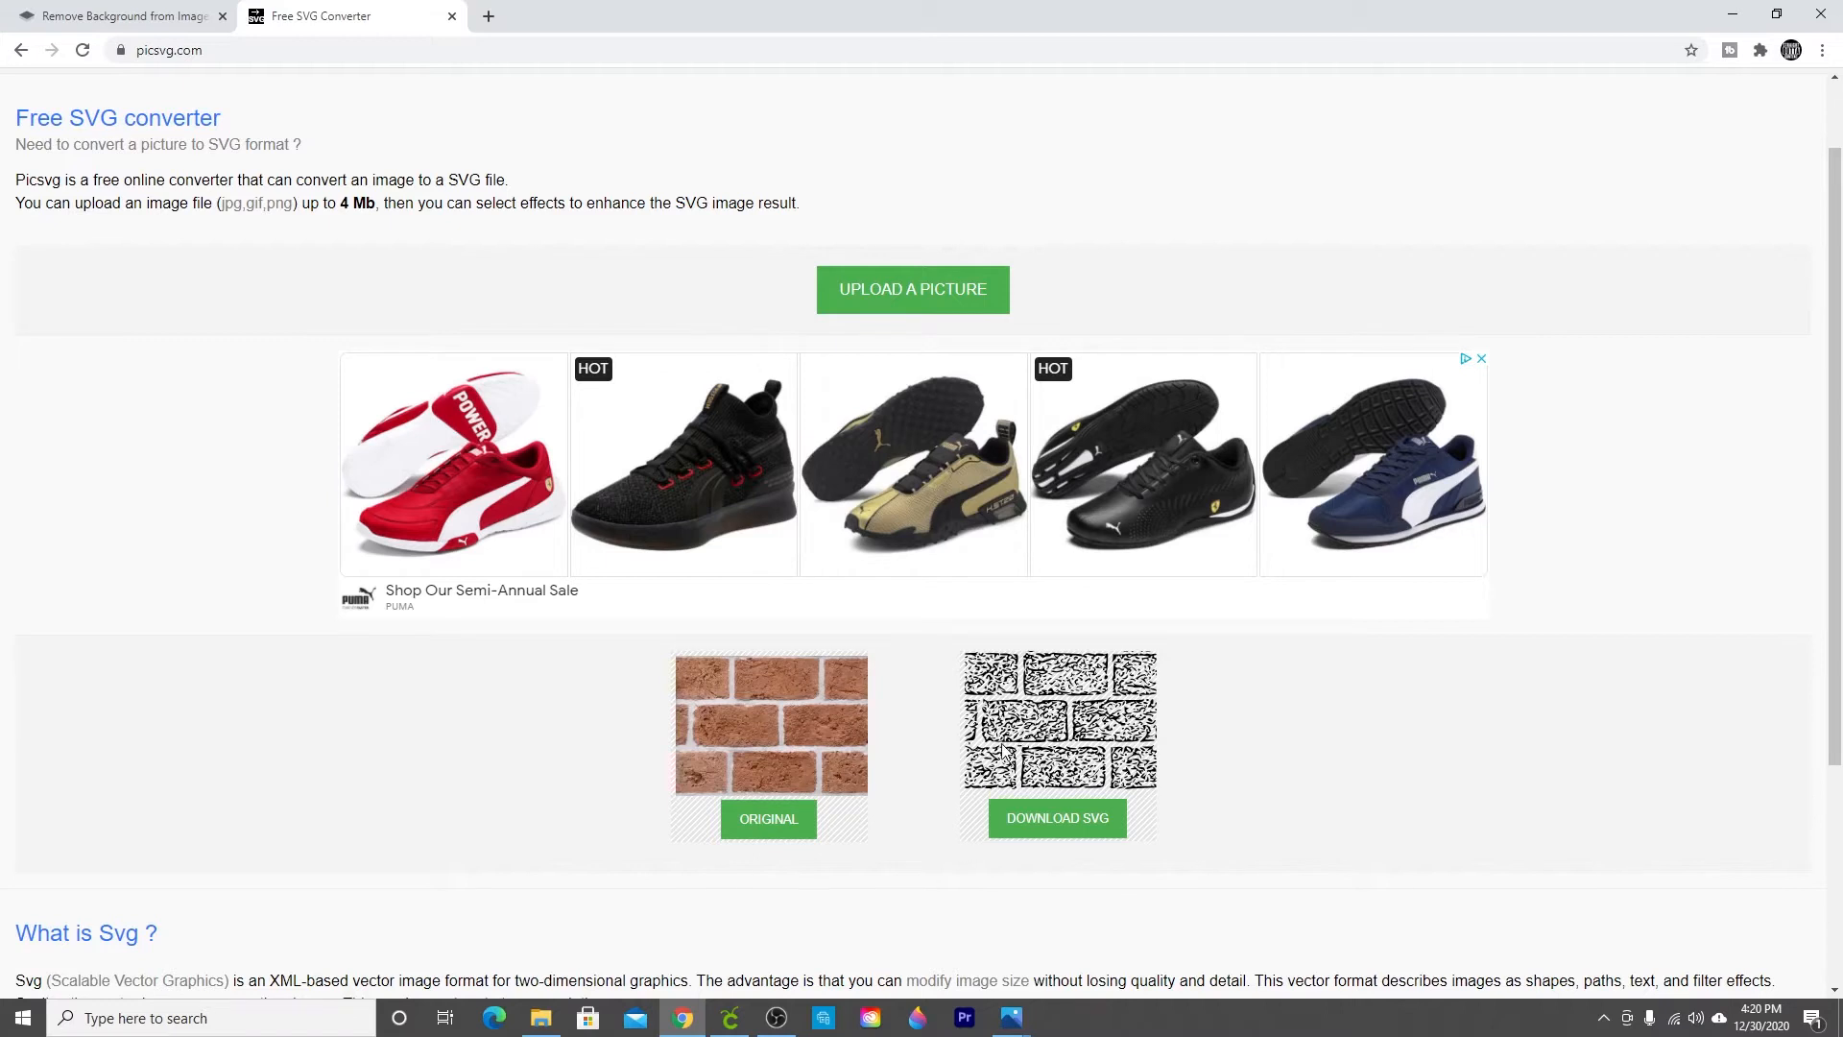
pyautogui.scroll(1, 1006, 753)
pyautogui.click(887, 385)
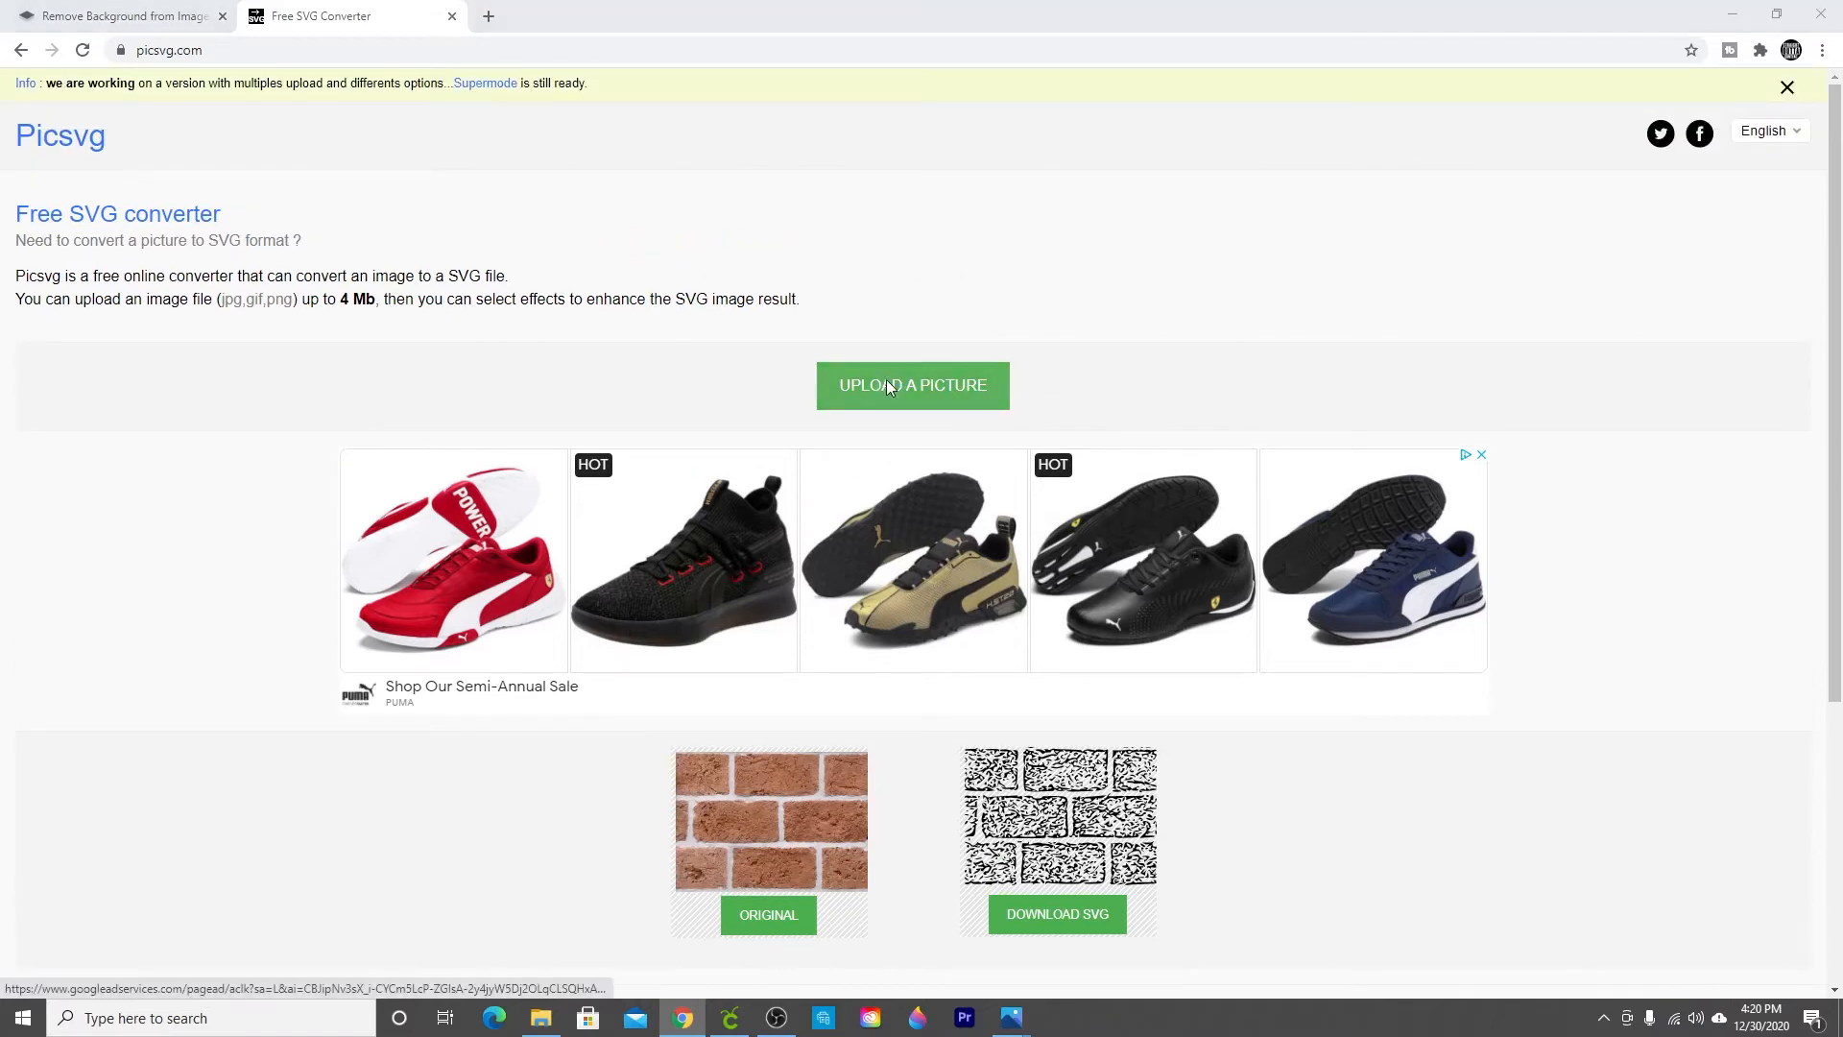
pyautogui.moveTo(910, 140); pyautogui.dragTo(912, 228)
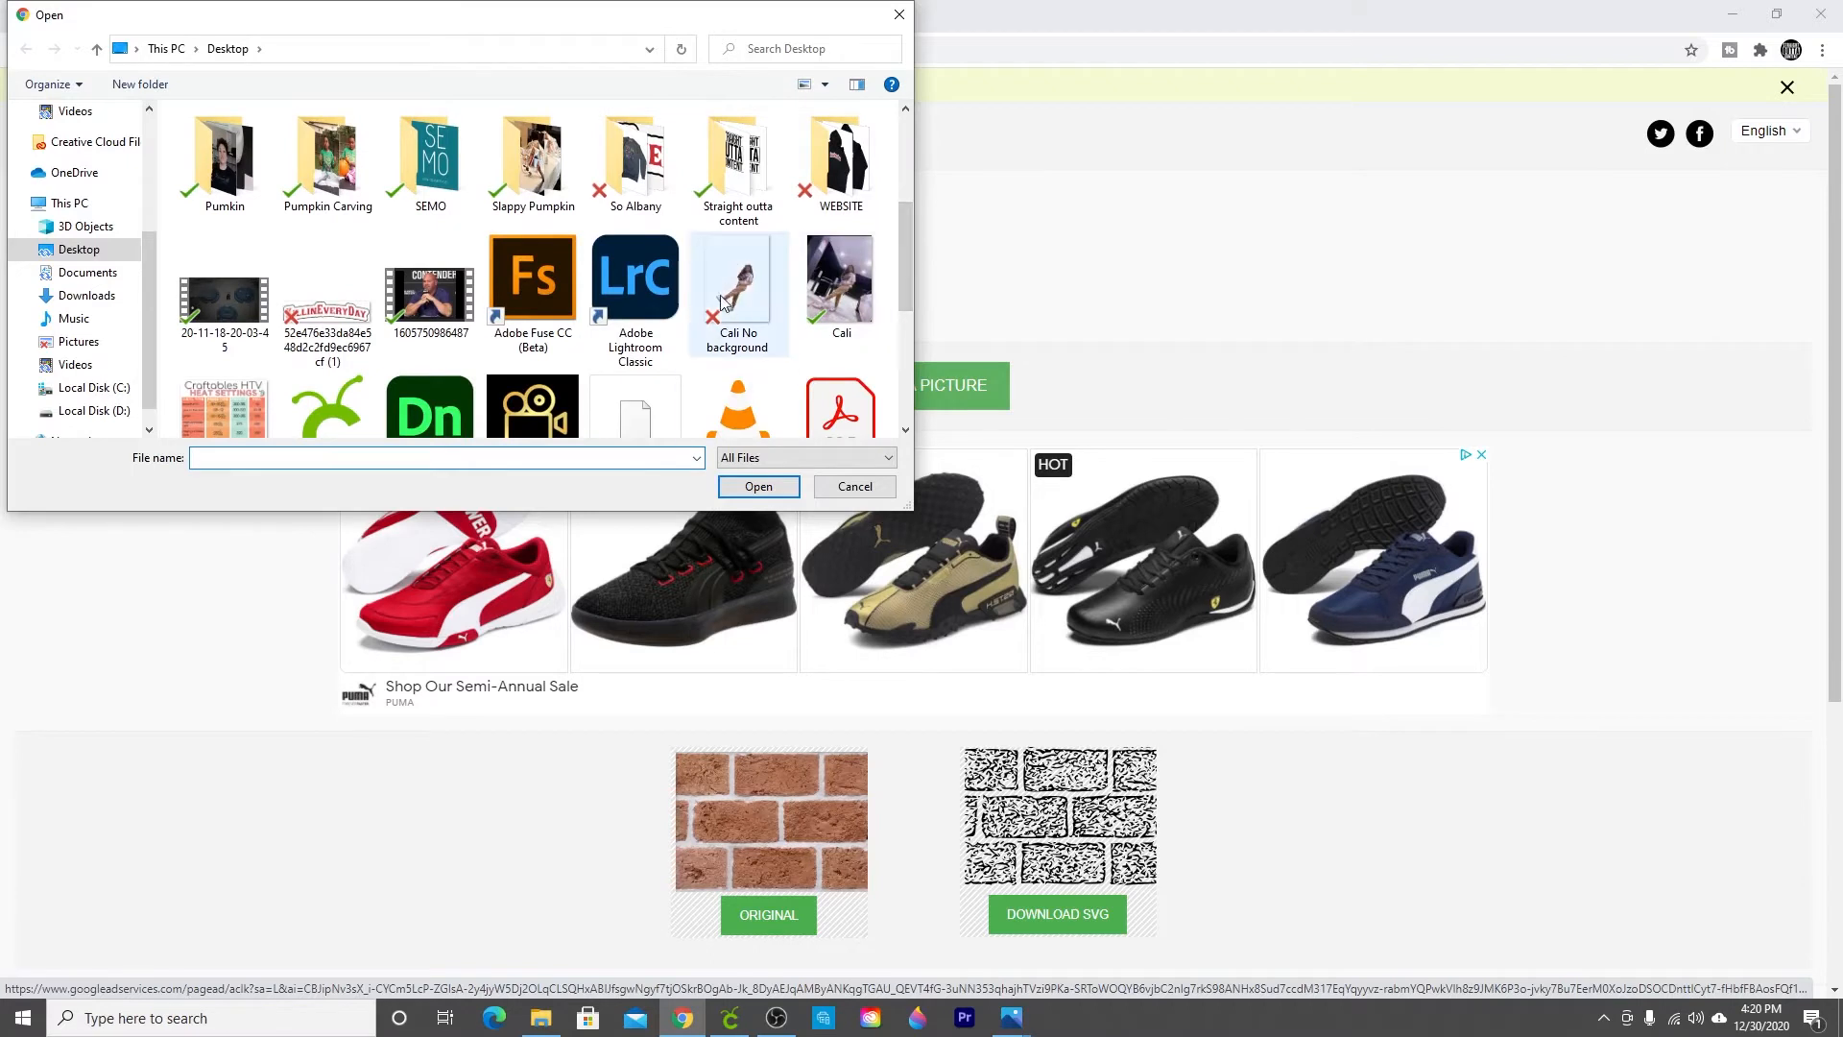
pyautogui.click(721, 348)
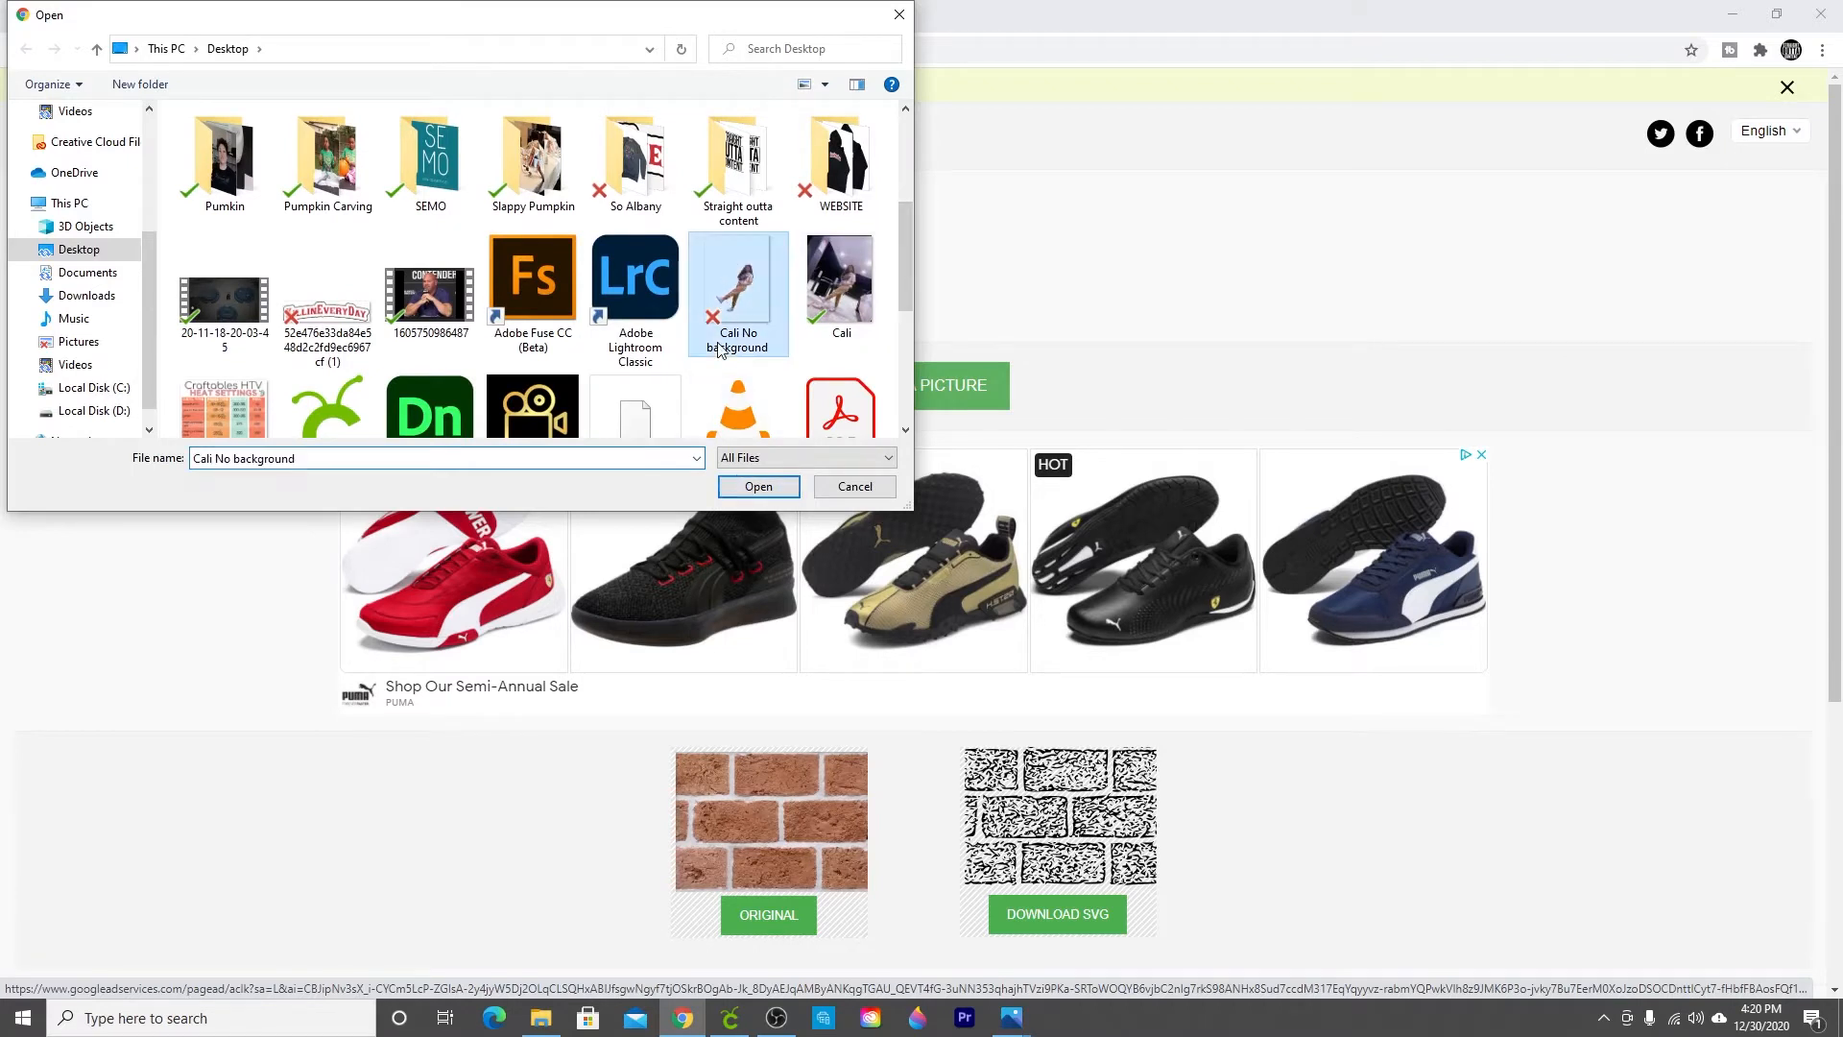
pyautogui.click(758, 488)
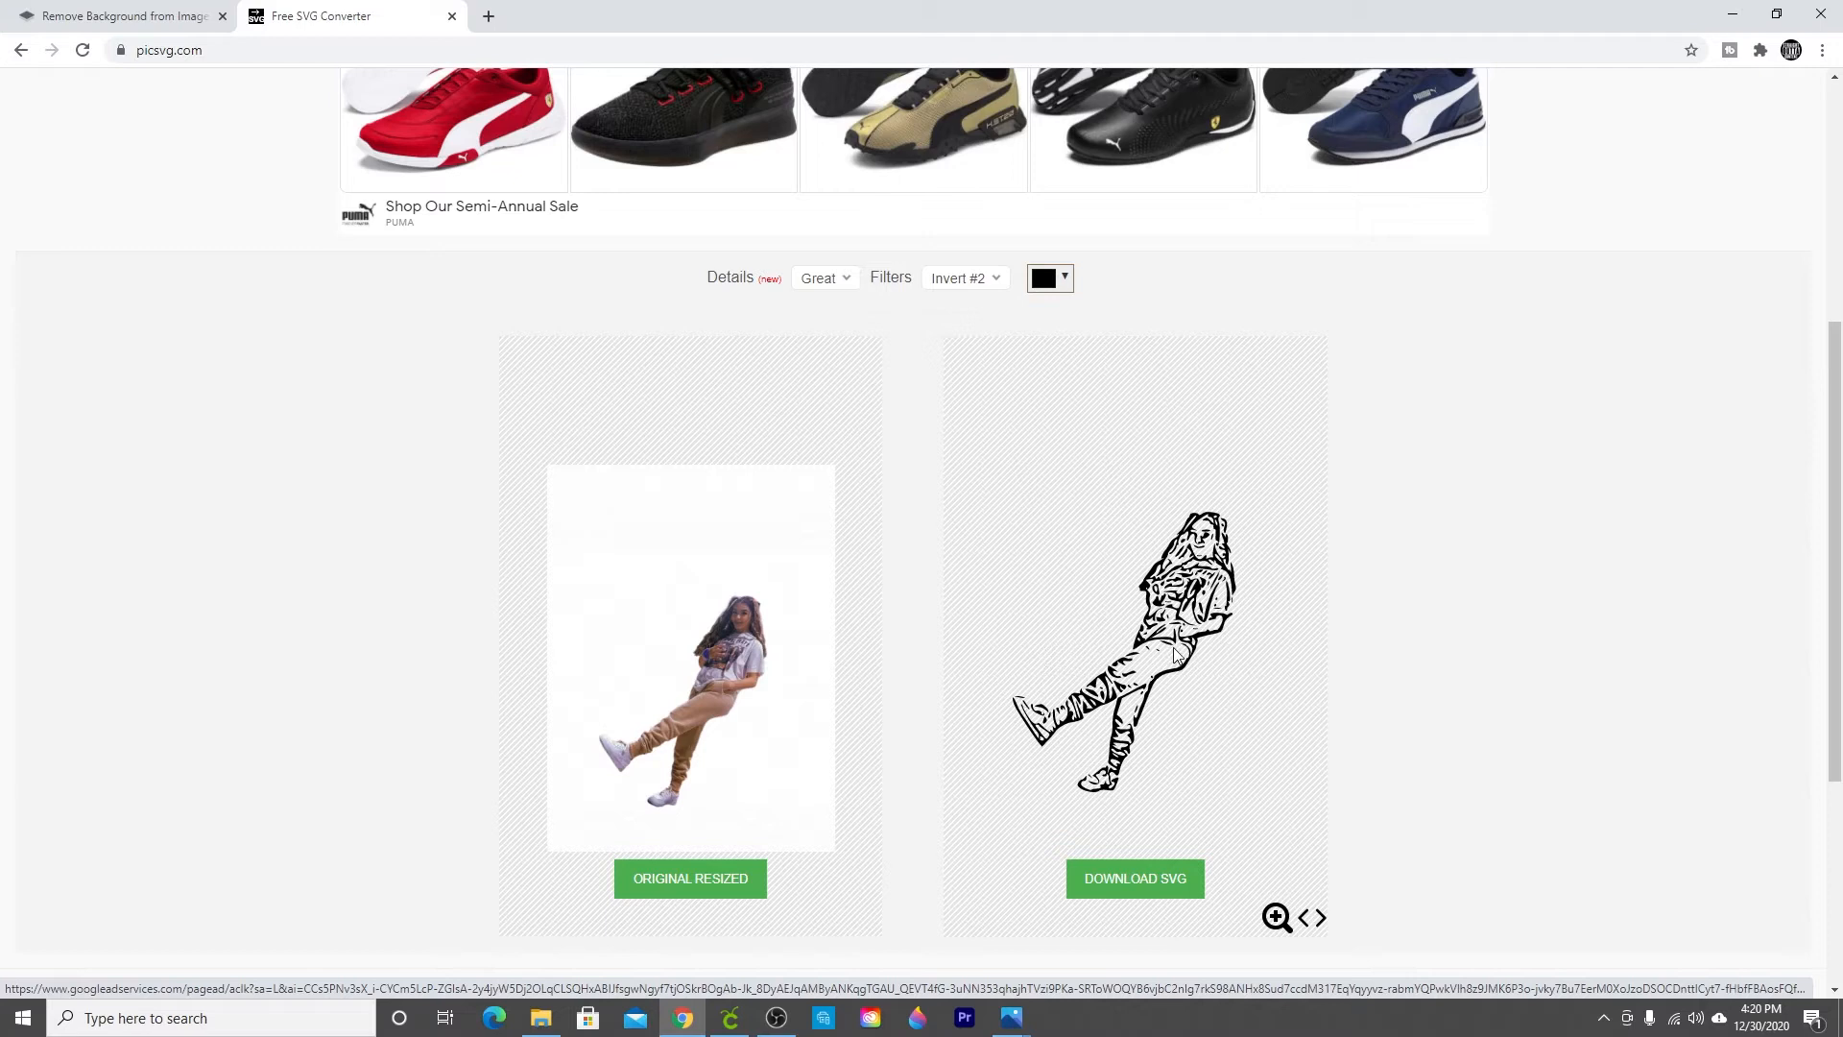
# Step: Compare the Invert filter options and set the filter to Invert #3
pyautogui.click(956, 288)
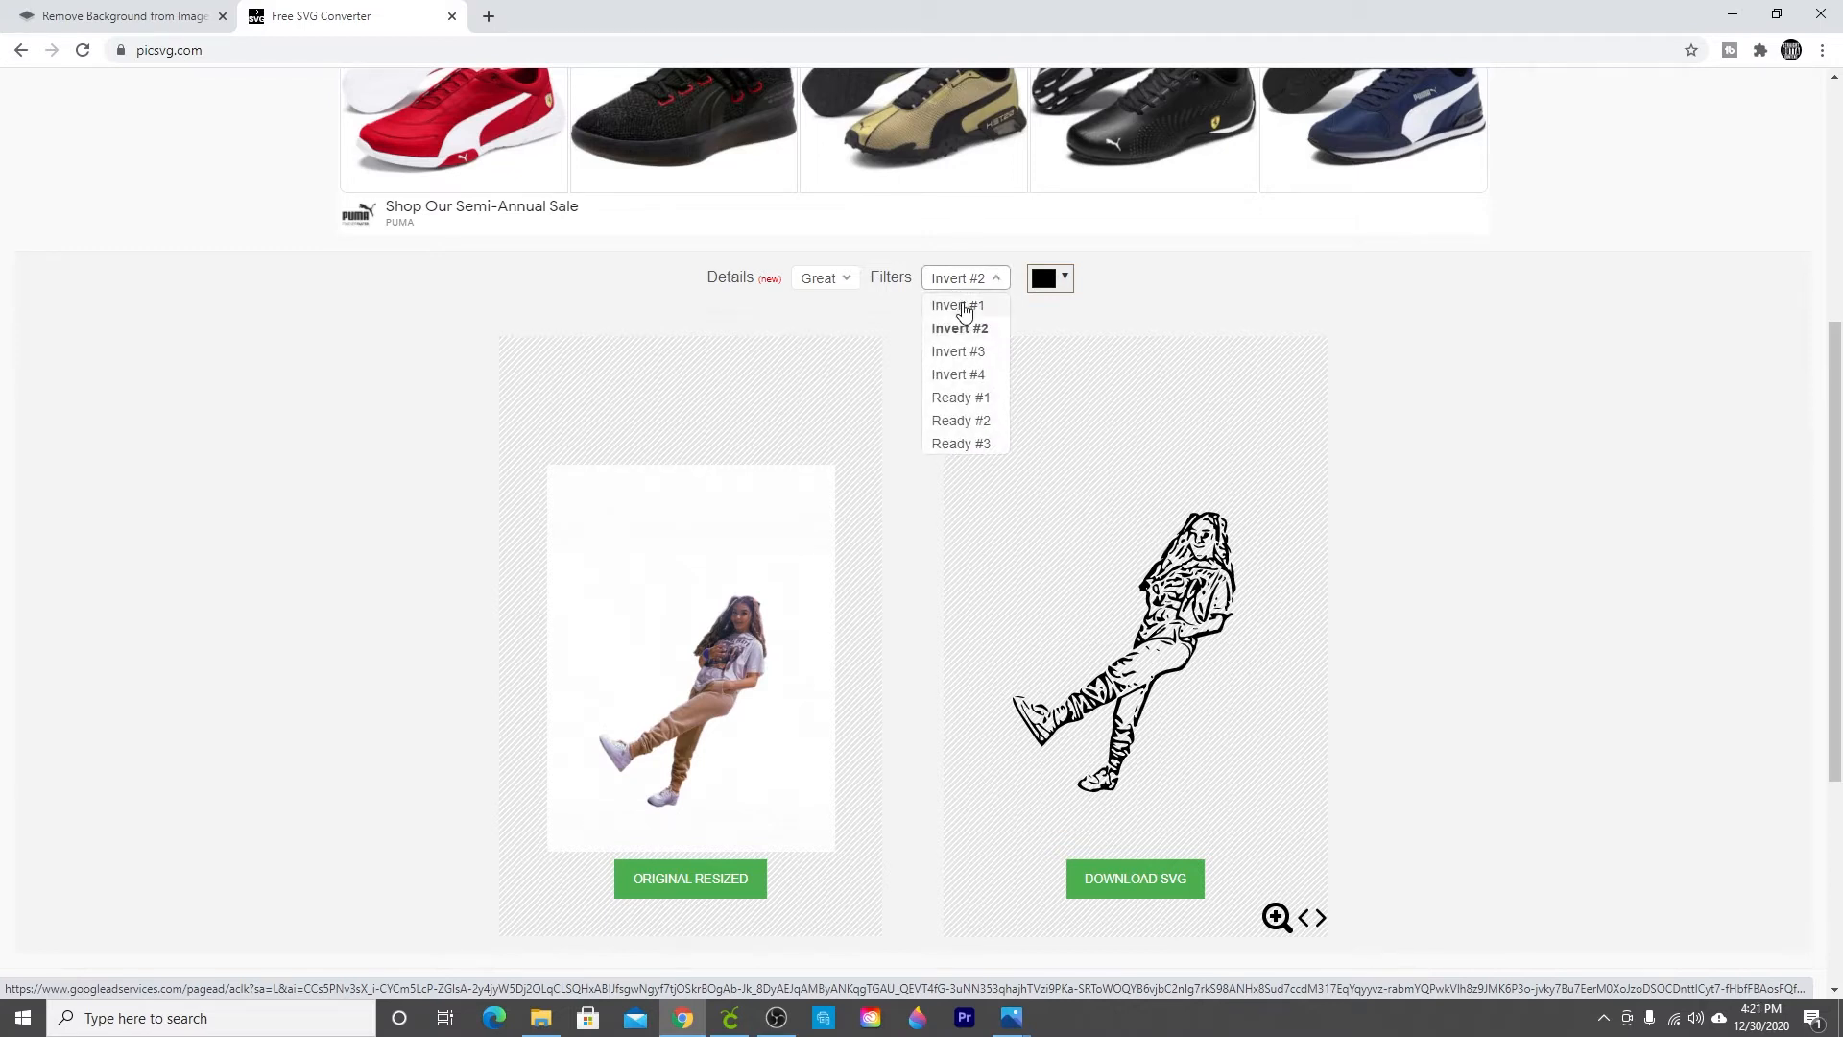
pyautogui.click(960, 306)
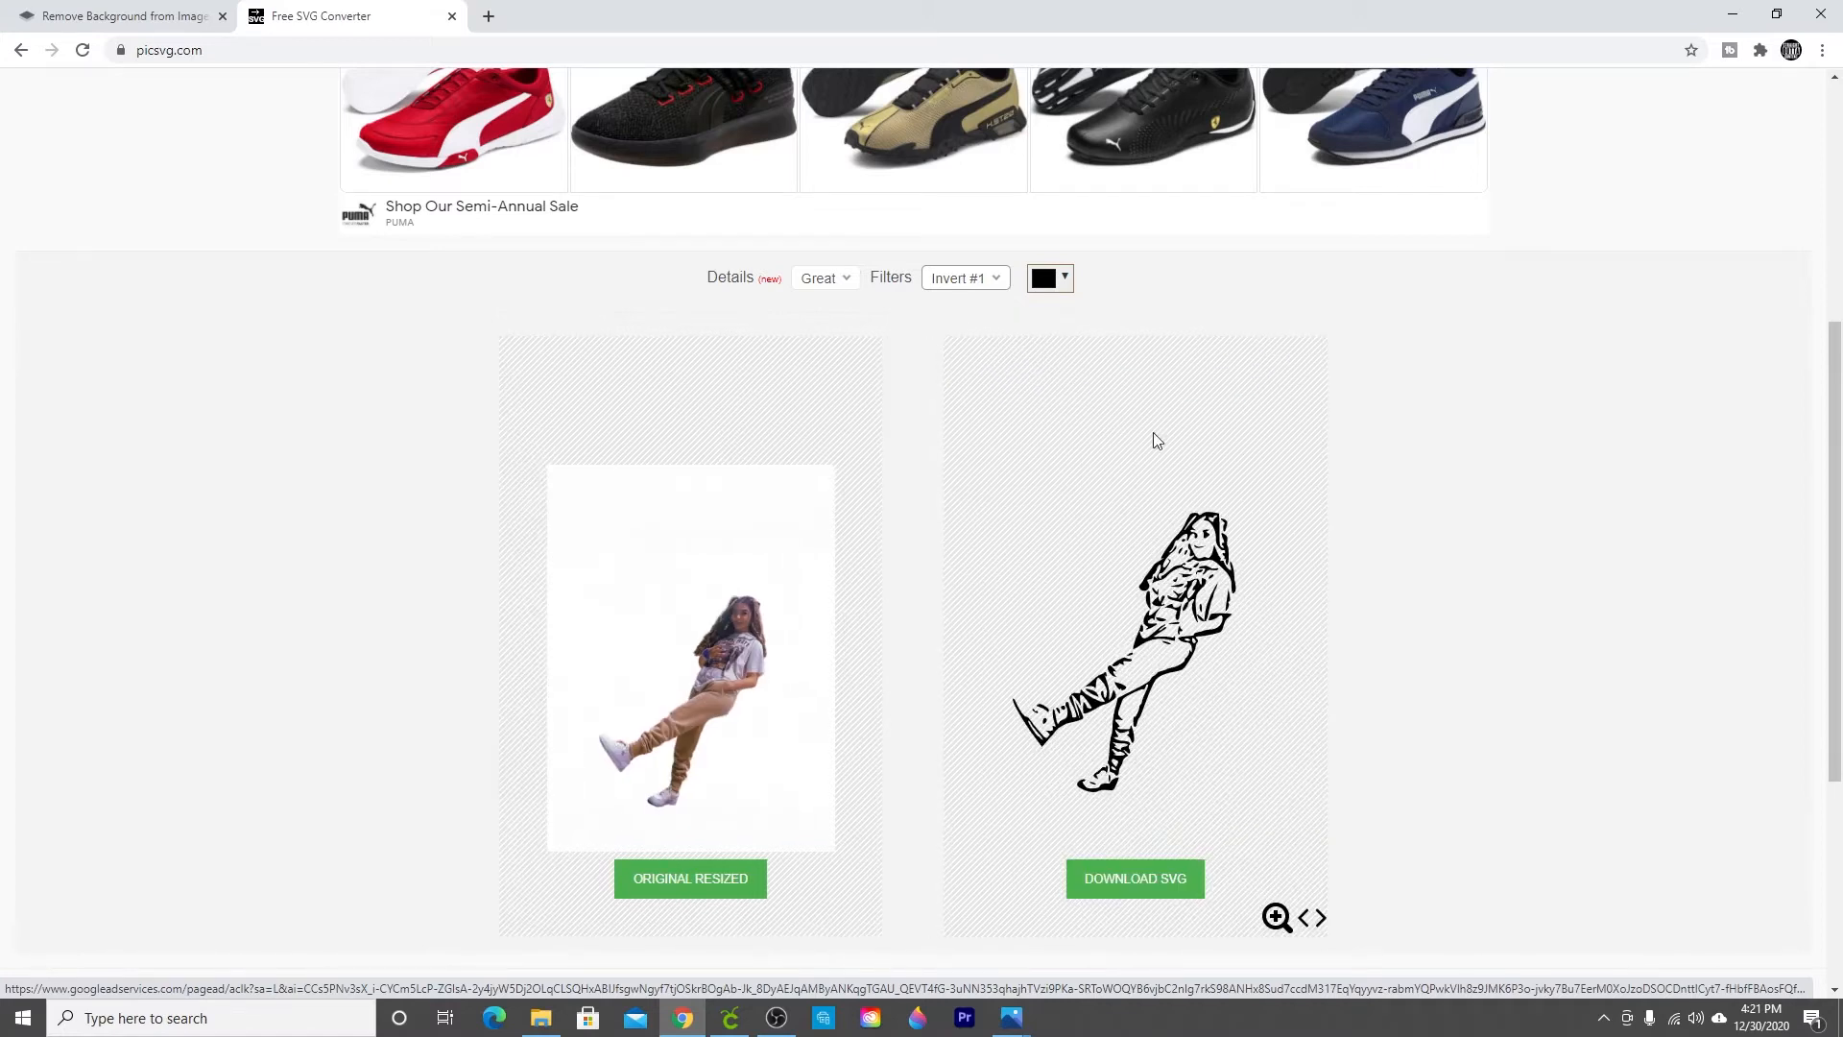
pyautogui.click(962, 281)
pyautogui.click(963, 326)
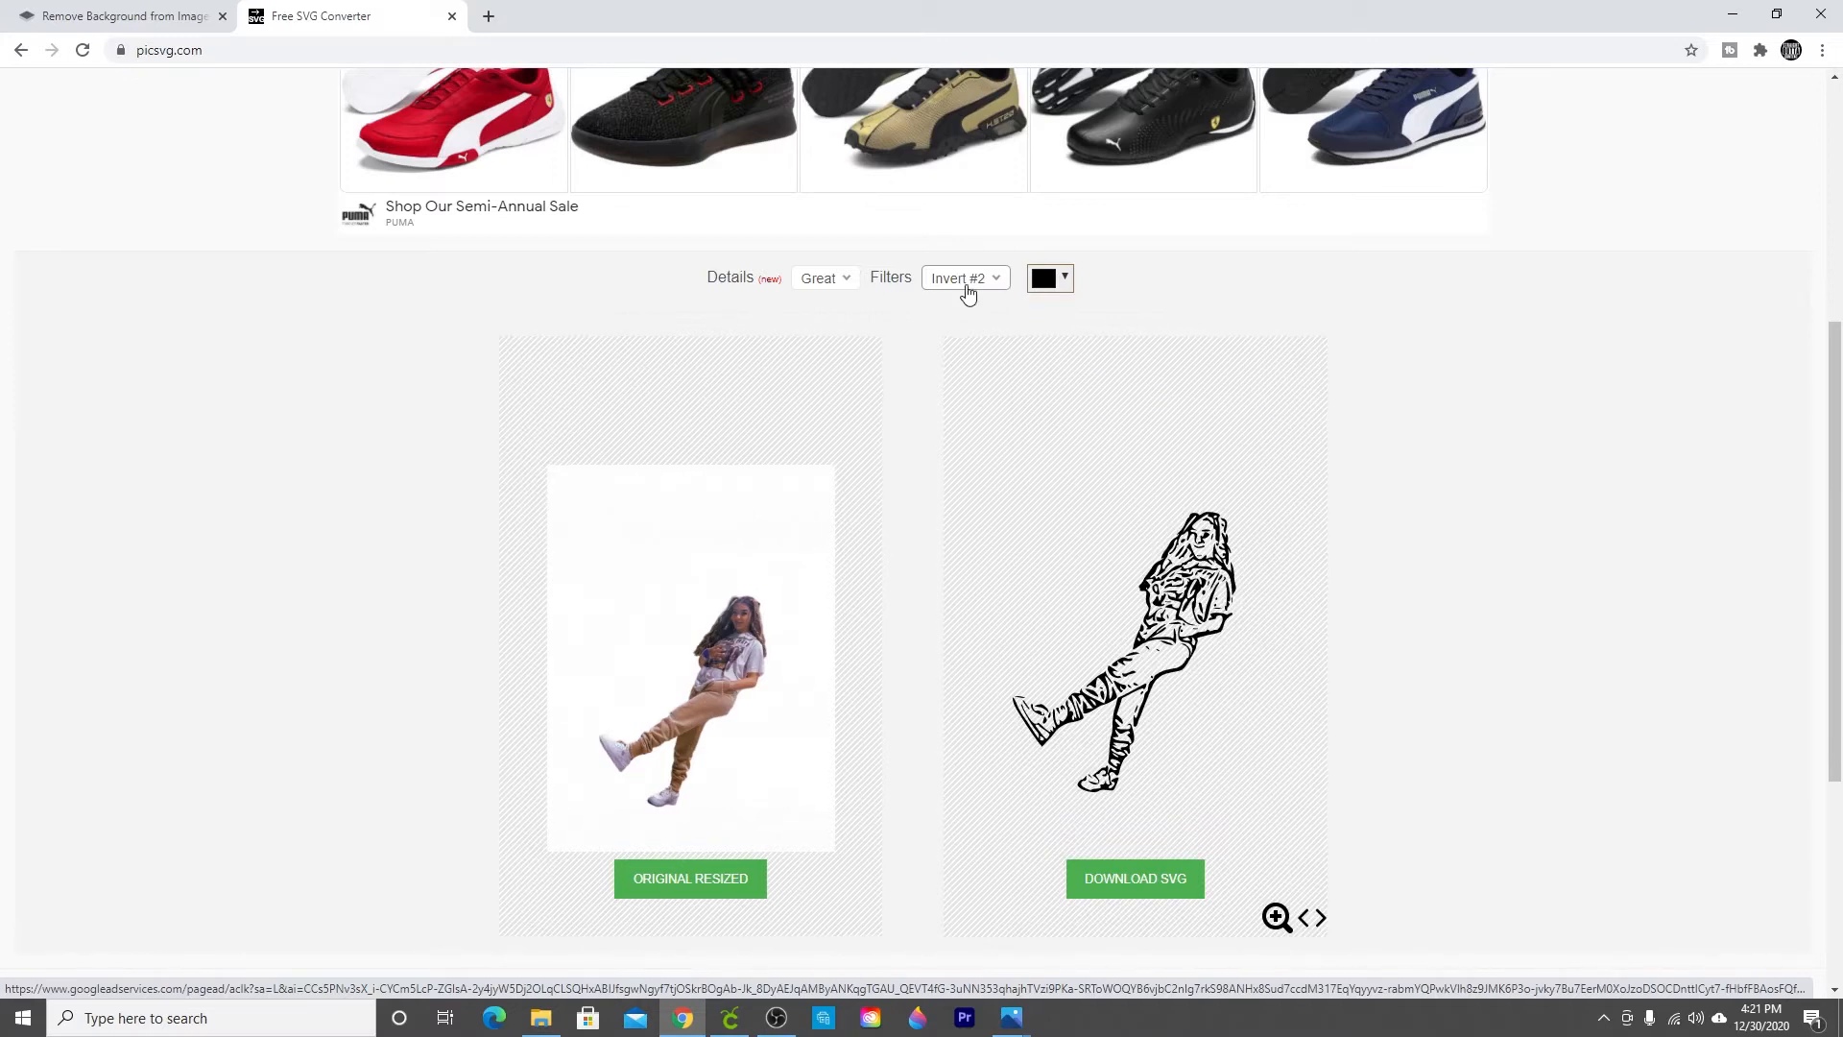
pyautogui.click(967, 288)
pyautogui.click(967, 351)
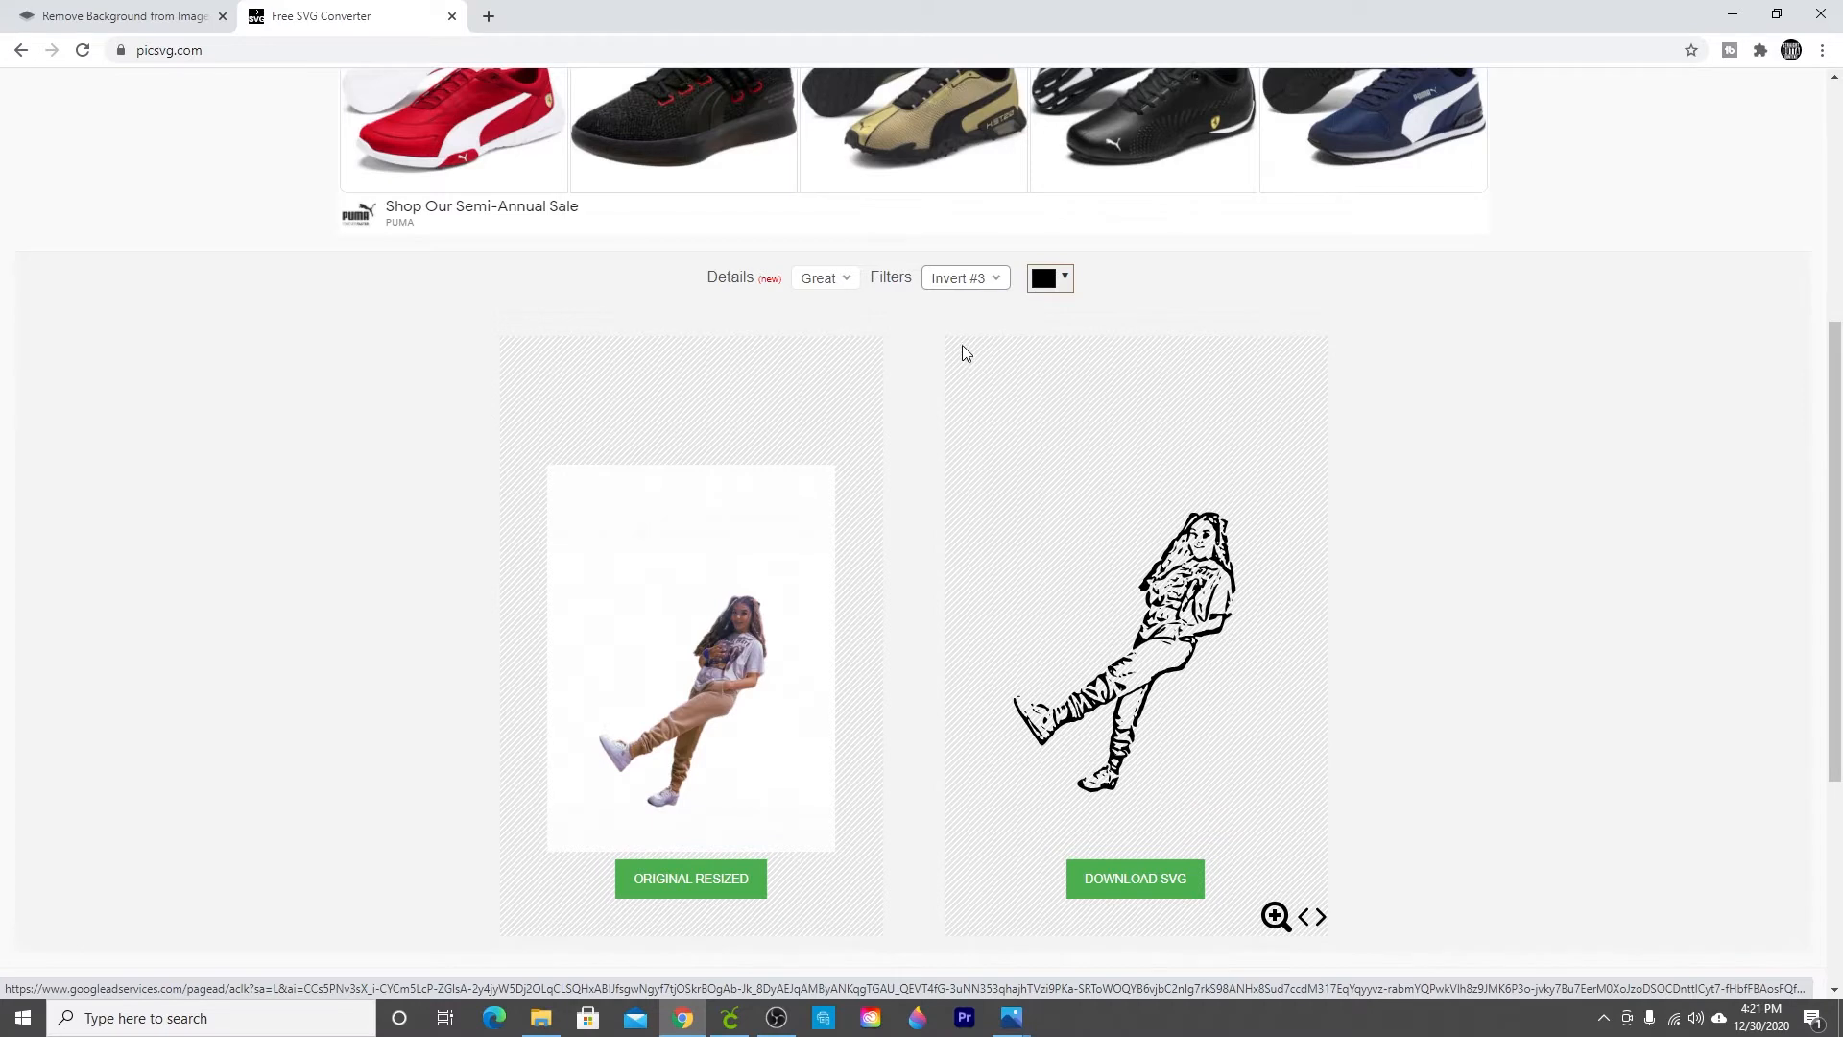
# Step: Preview the Invert #4 and Ready #1, #2 and #3 filter presets on the SVG result
pyautogui.click(970, 283)
pyautogui.click(976, 377)
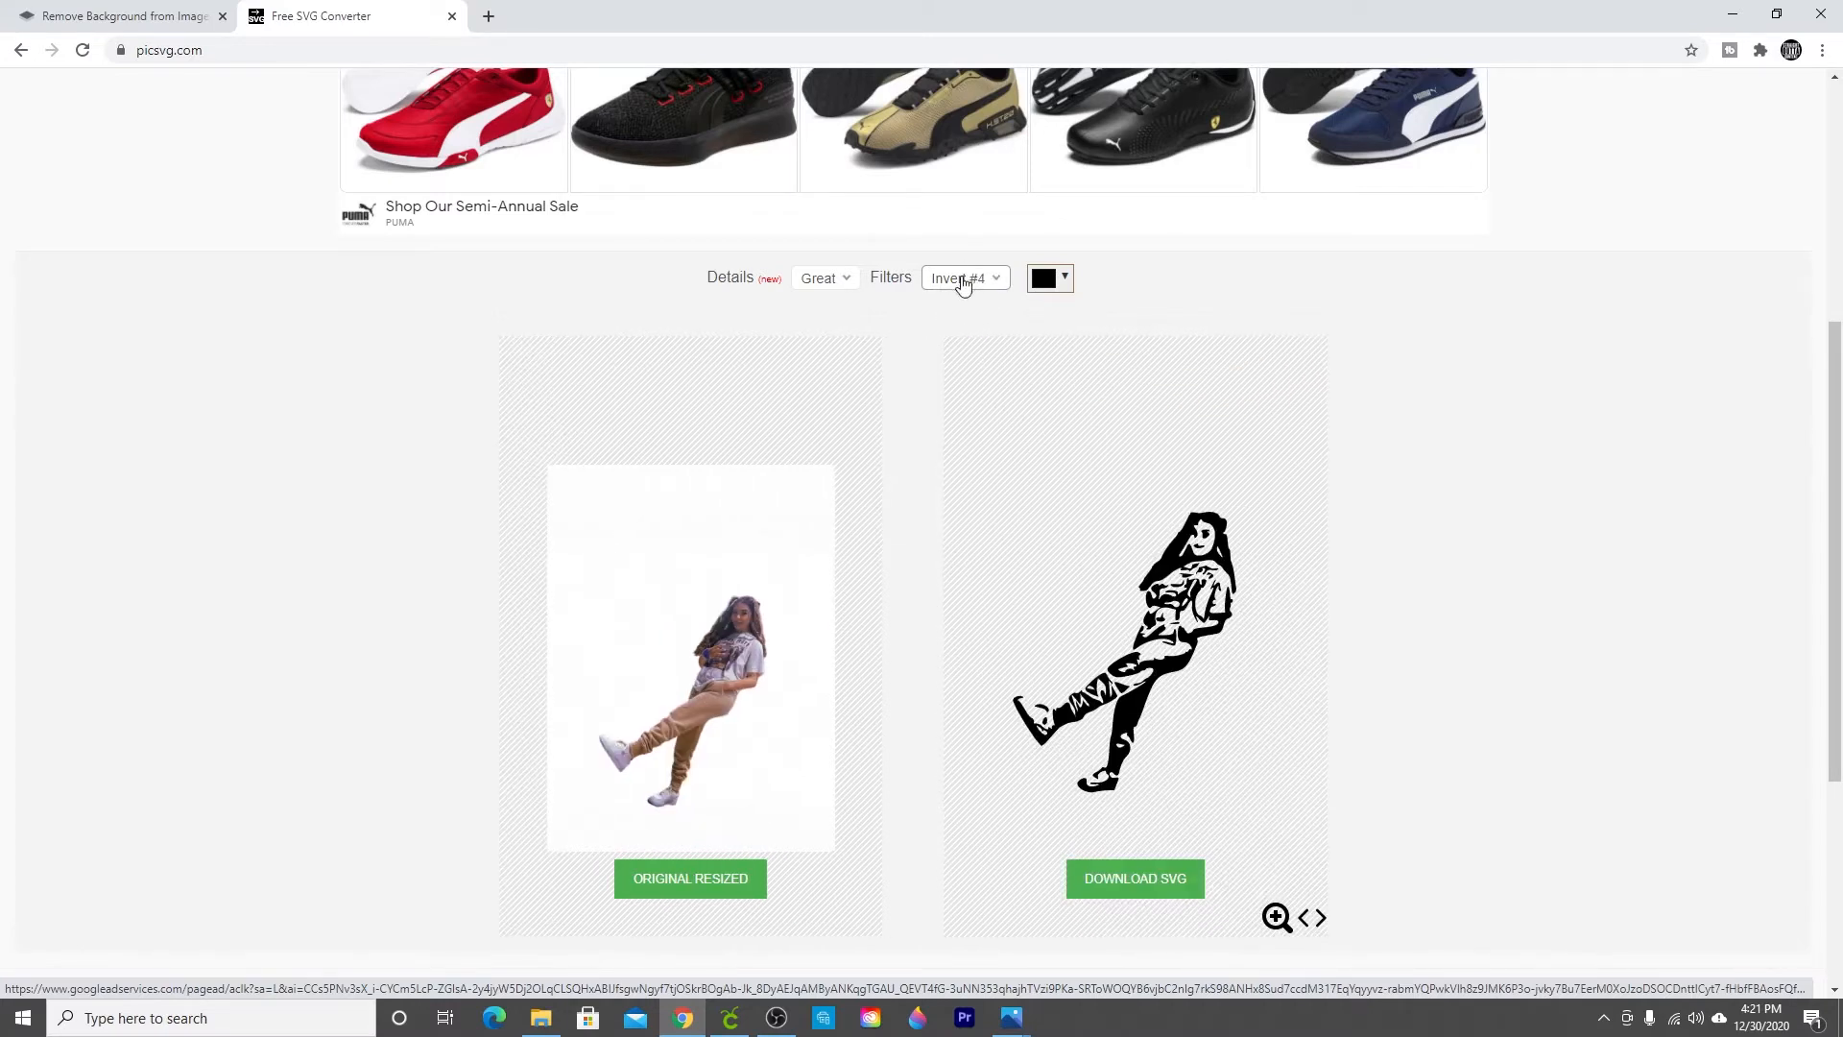
pyautogui.click(965, 290)
pyautogui.click(967, 404)
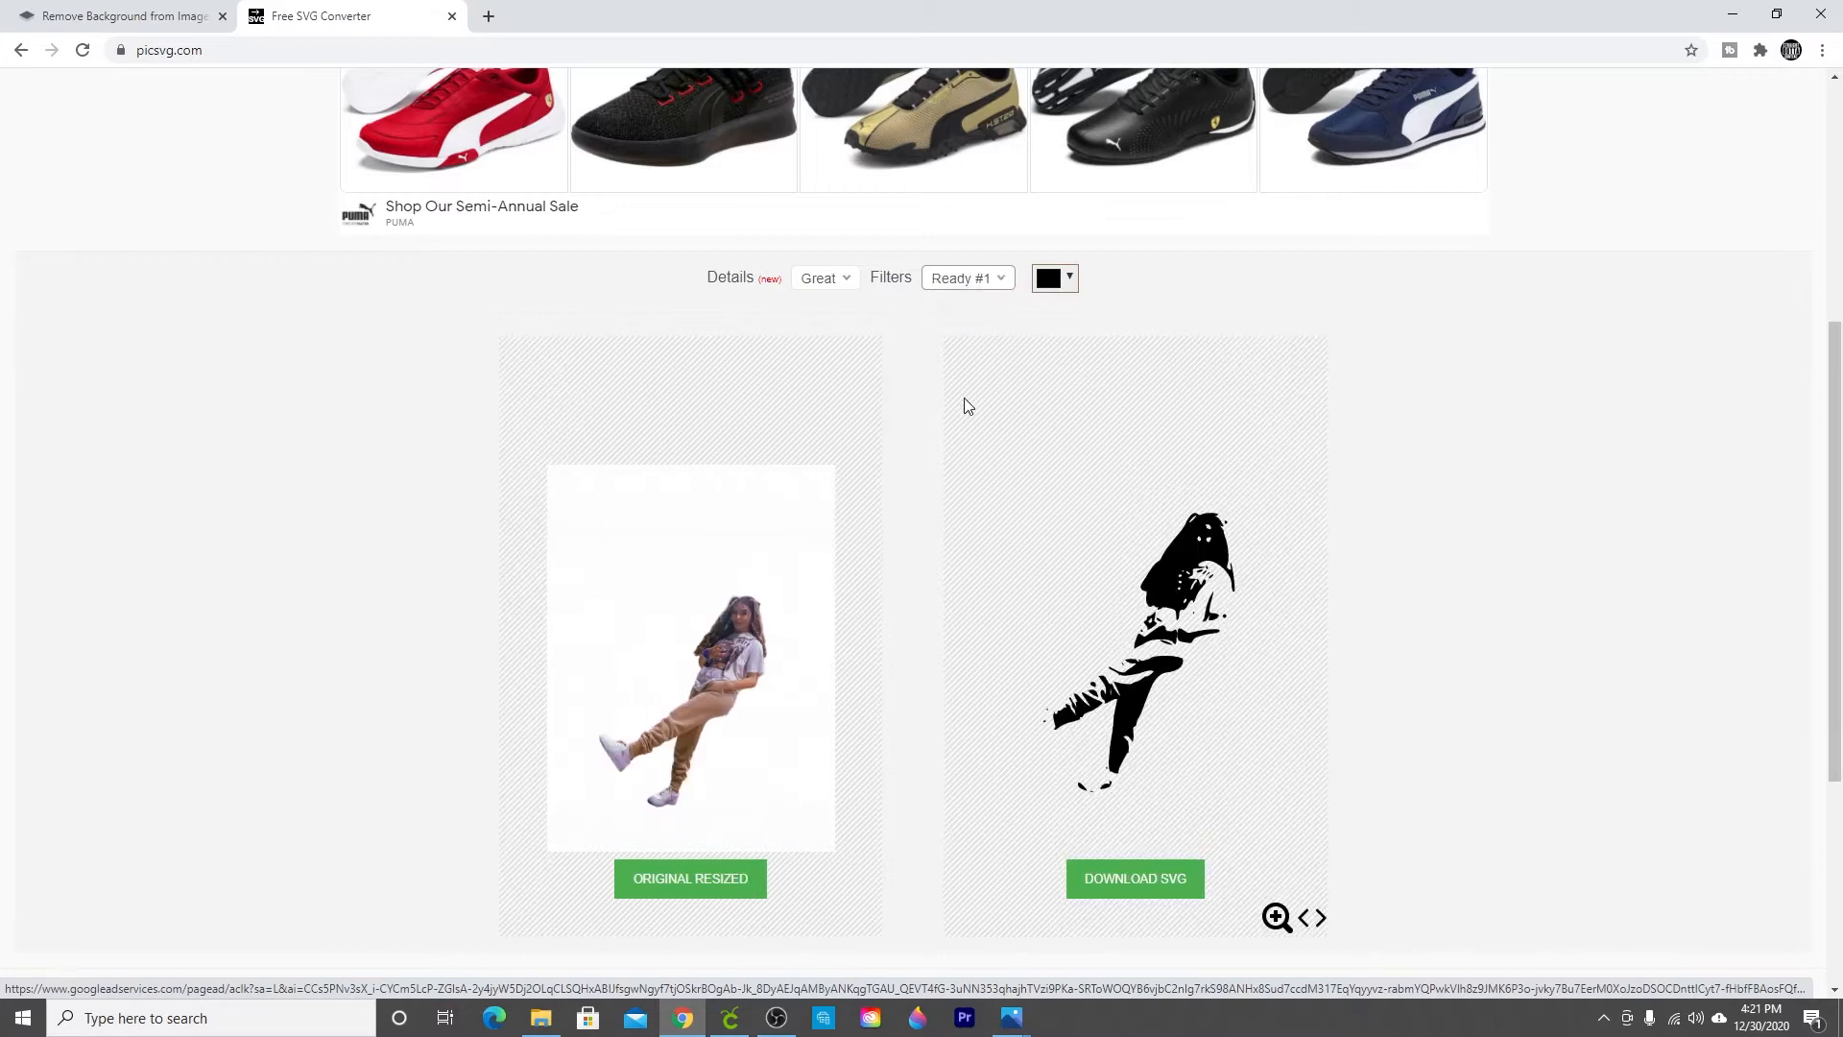
pyautogui.click(979, 288)
pyautogui.click(974, 418)
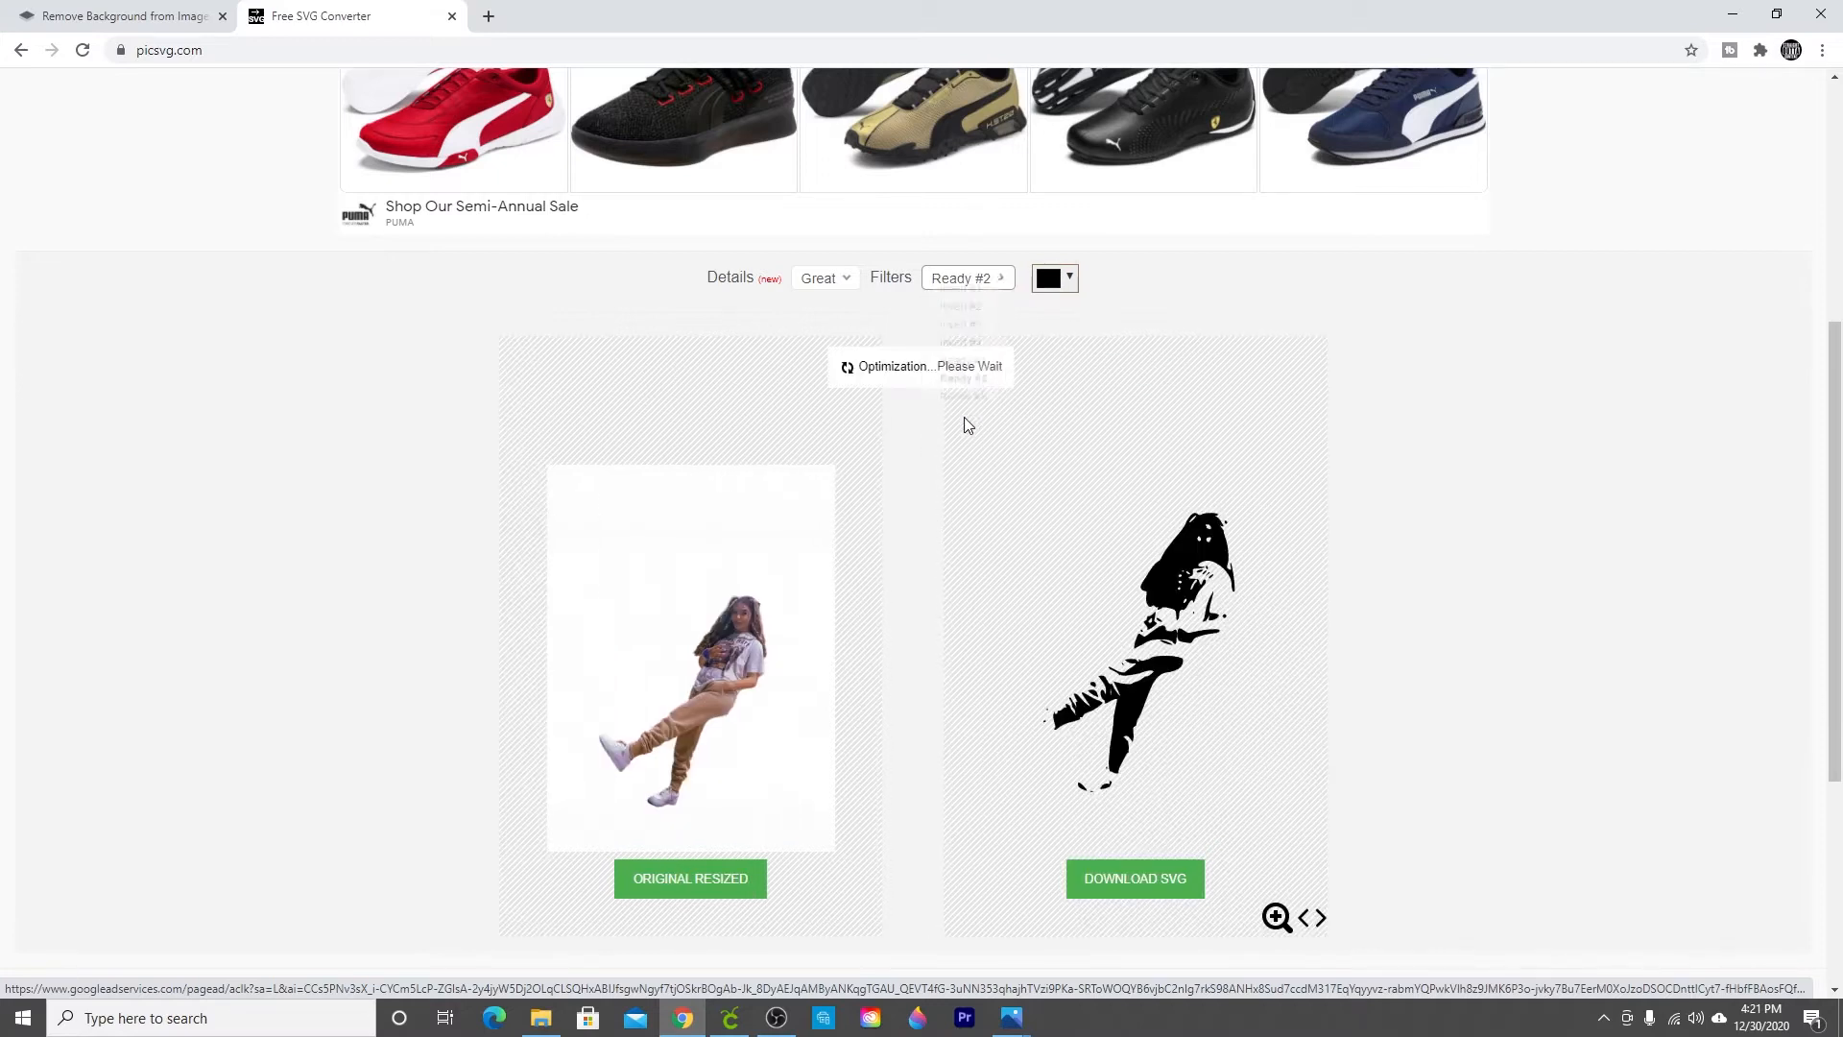
pyautogui.click(972, 280)
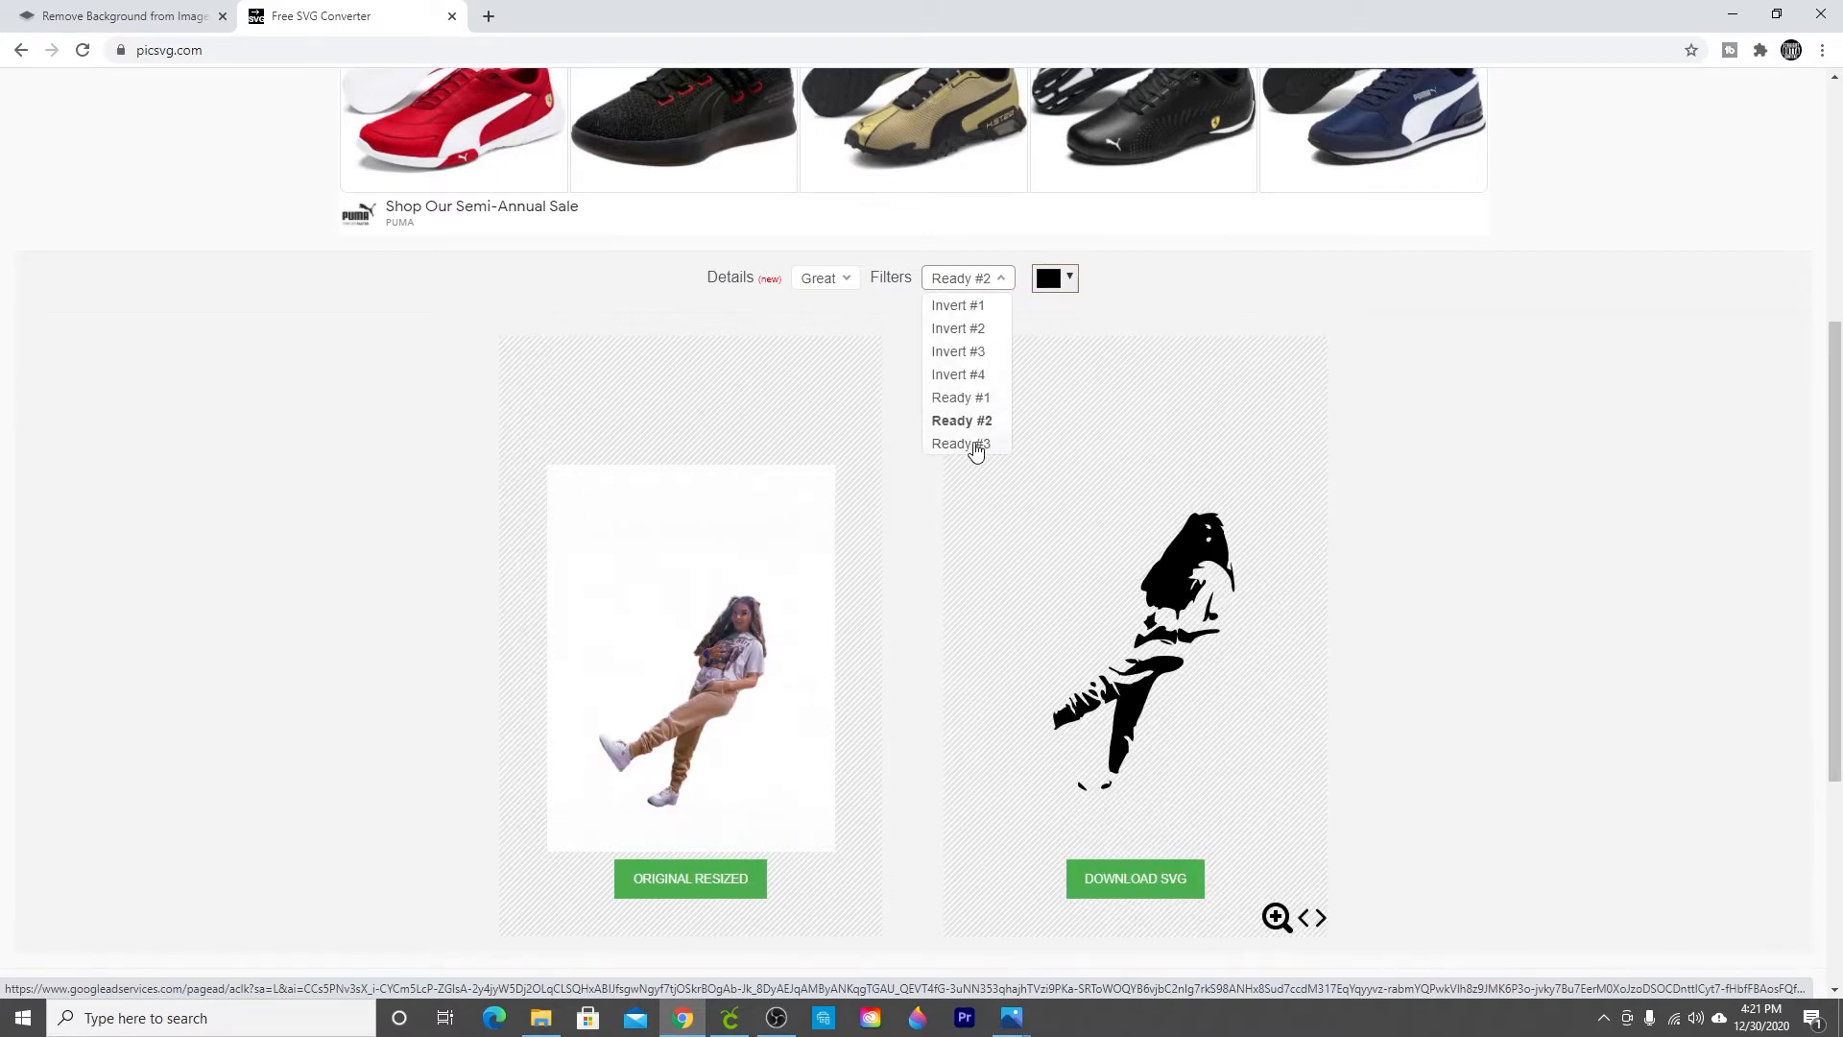
pyautogui.click(973, 445)
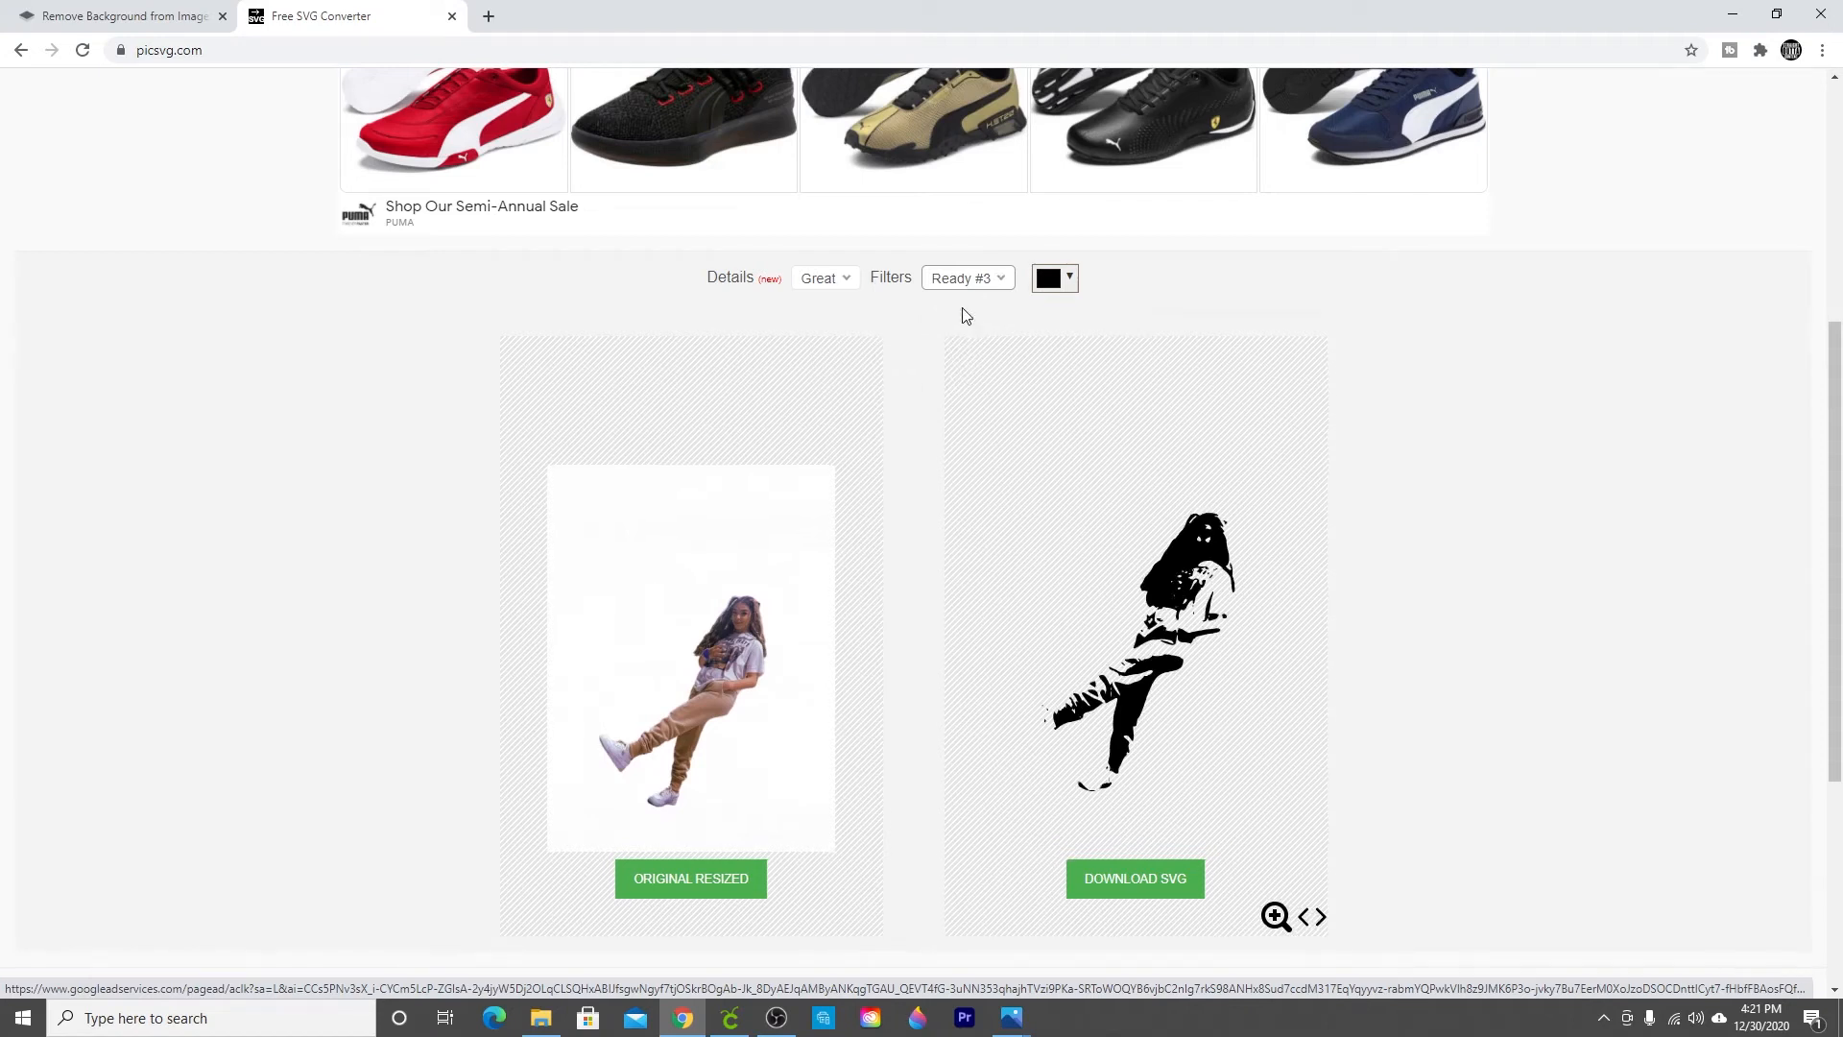
# Step: Cycle back through Invert #4, #3, #2 and #1, and settle on the Invert #3 filter
pyautogui.click(968, 280)
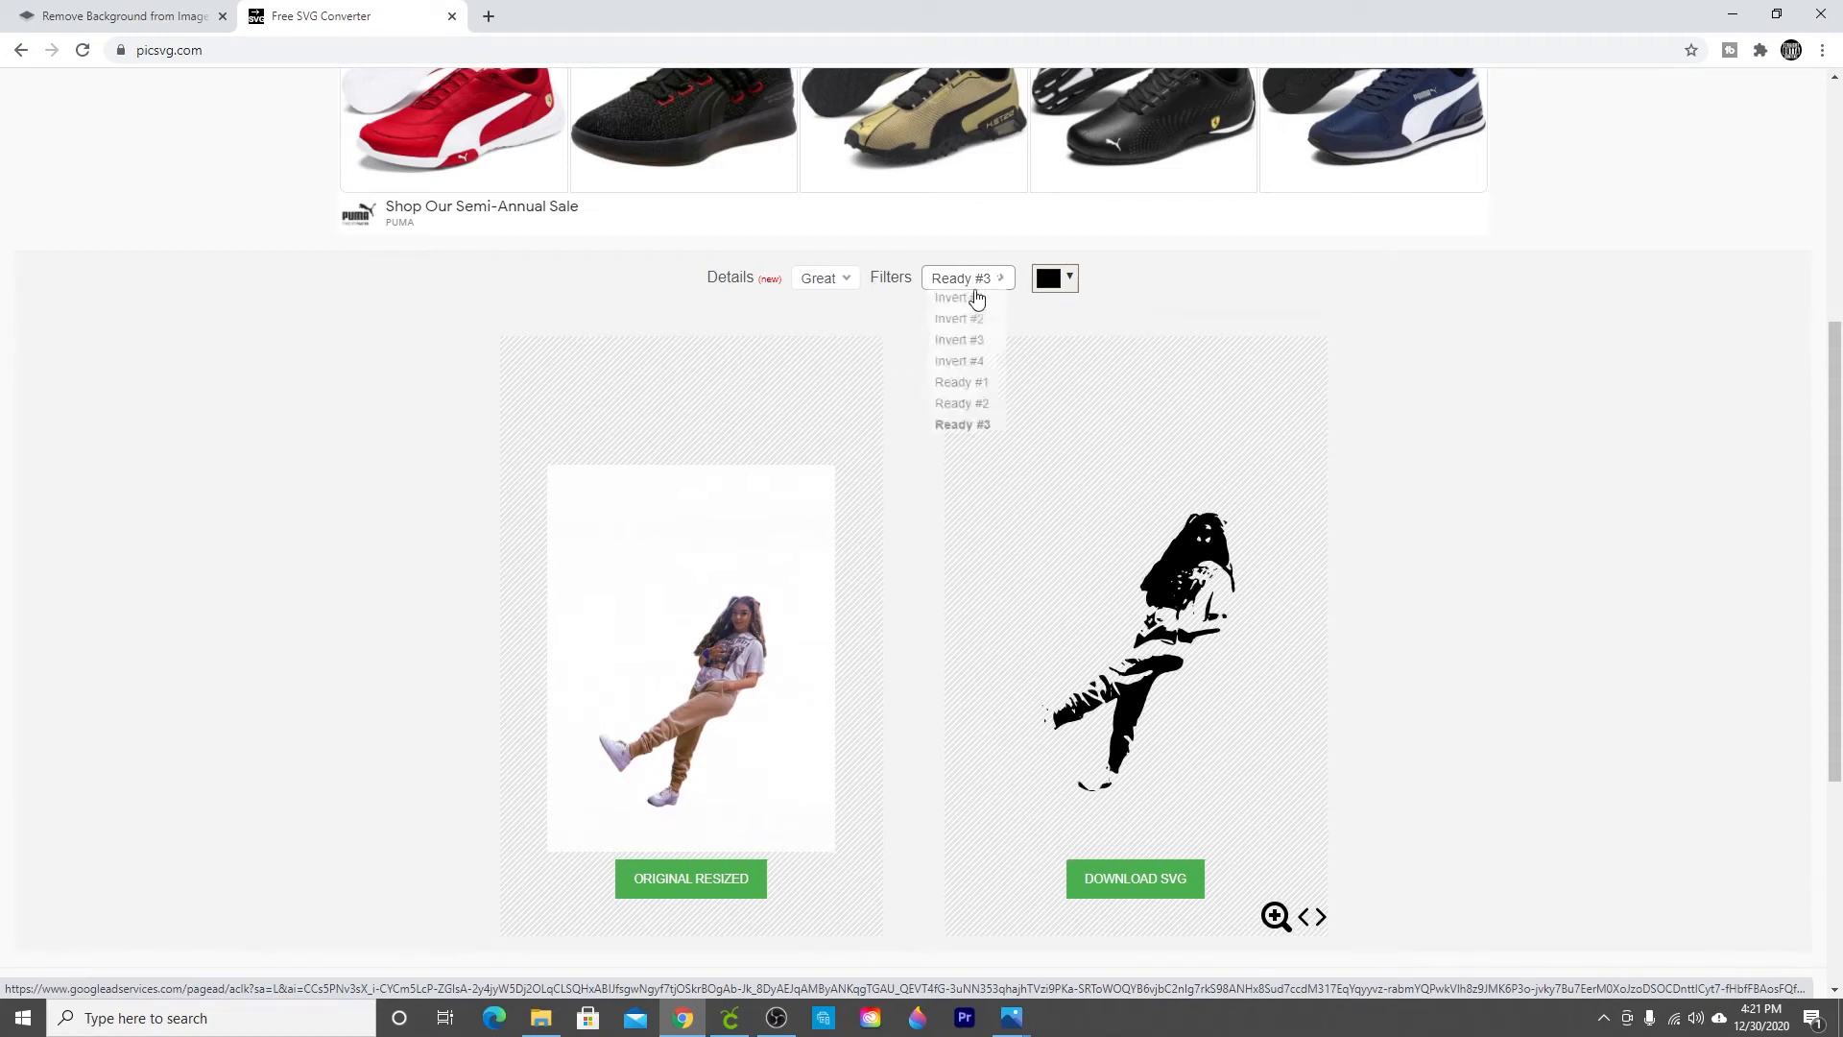
pyautogui.click(959, 374)
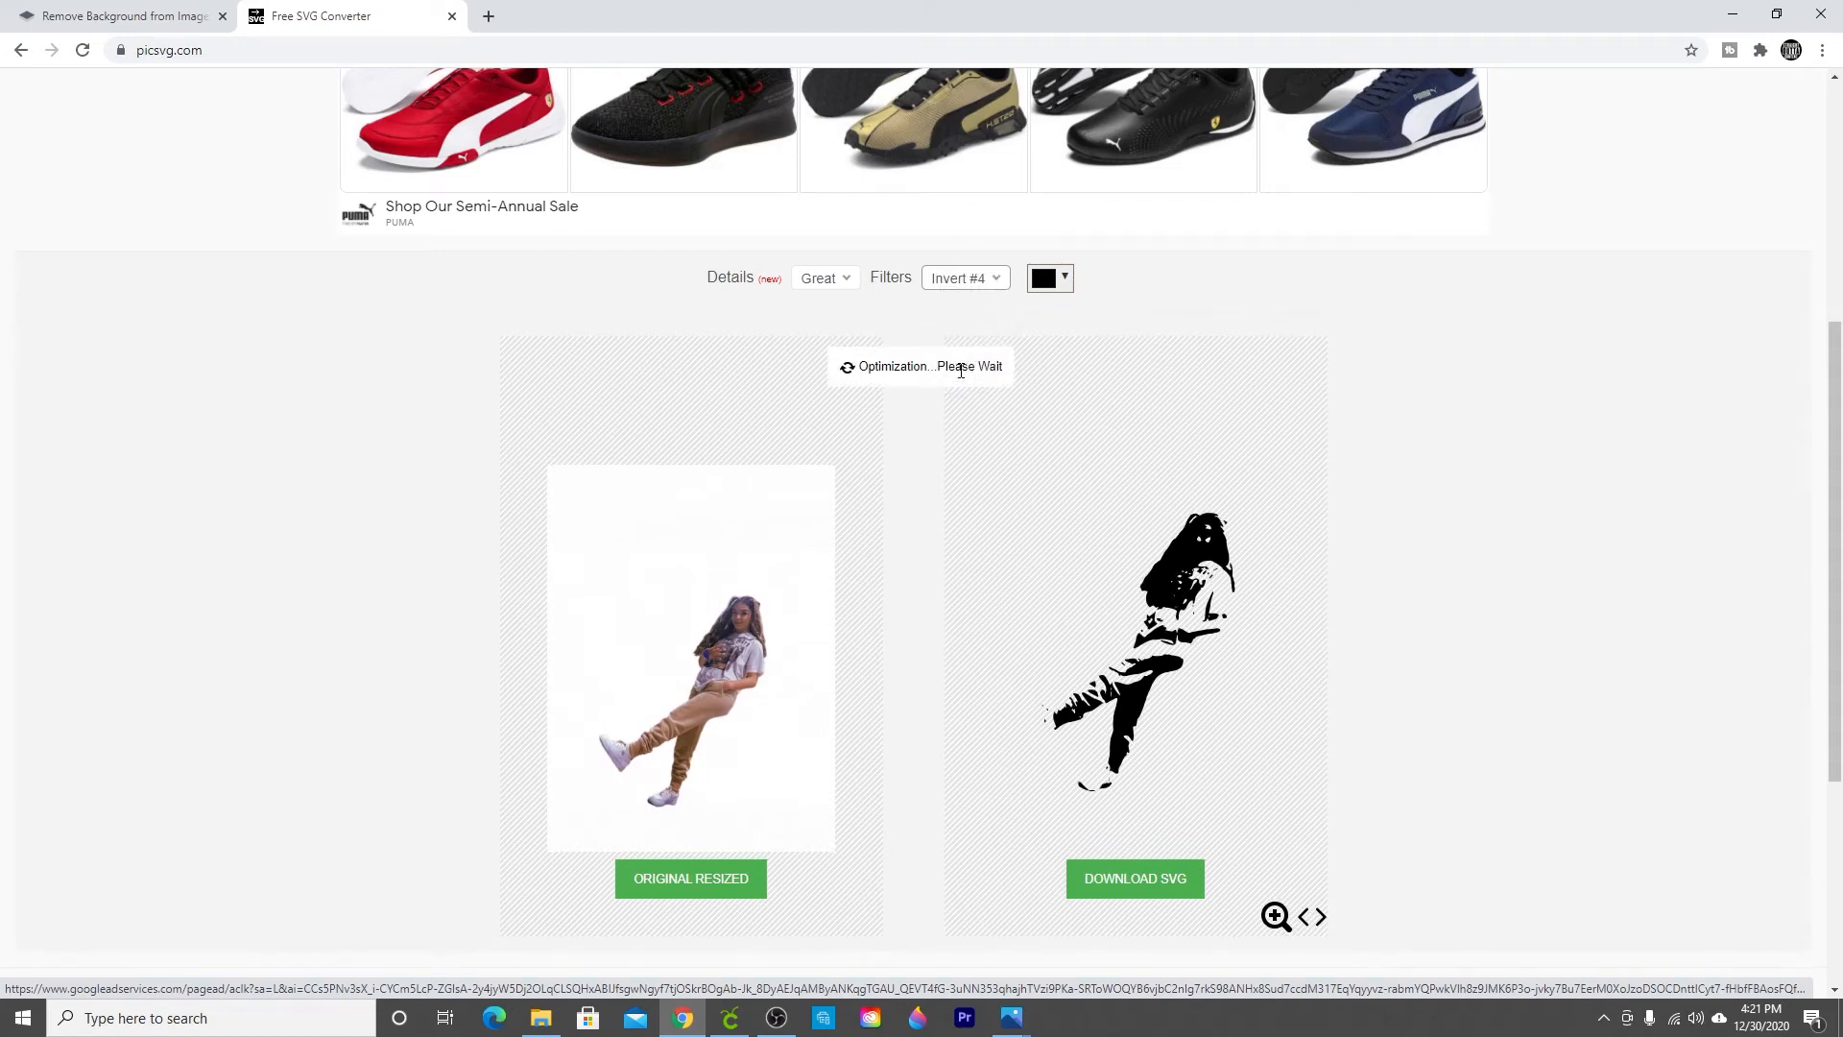
pyautogui.click(969, 281)
pyautogui.click(954, 350)
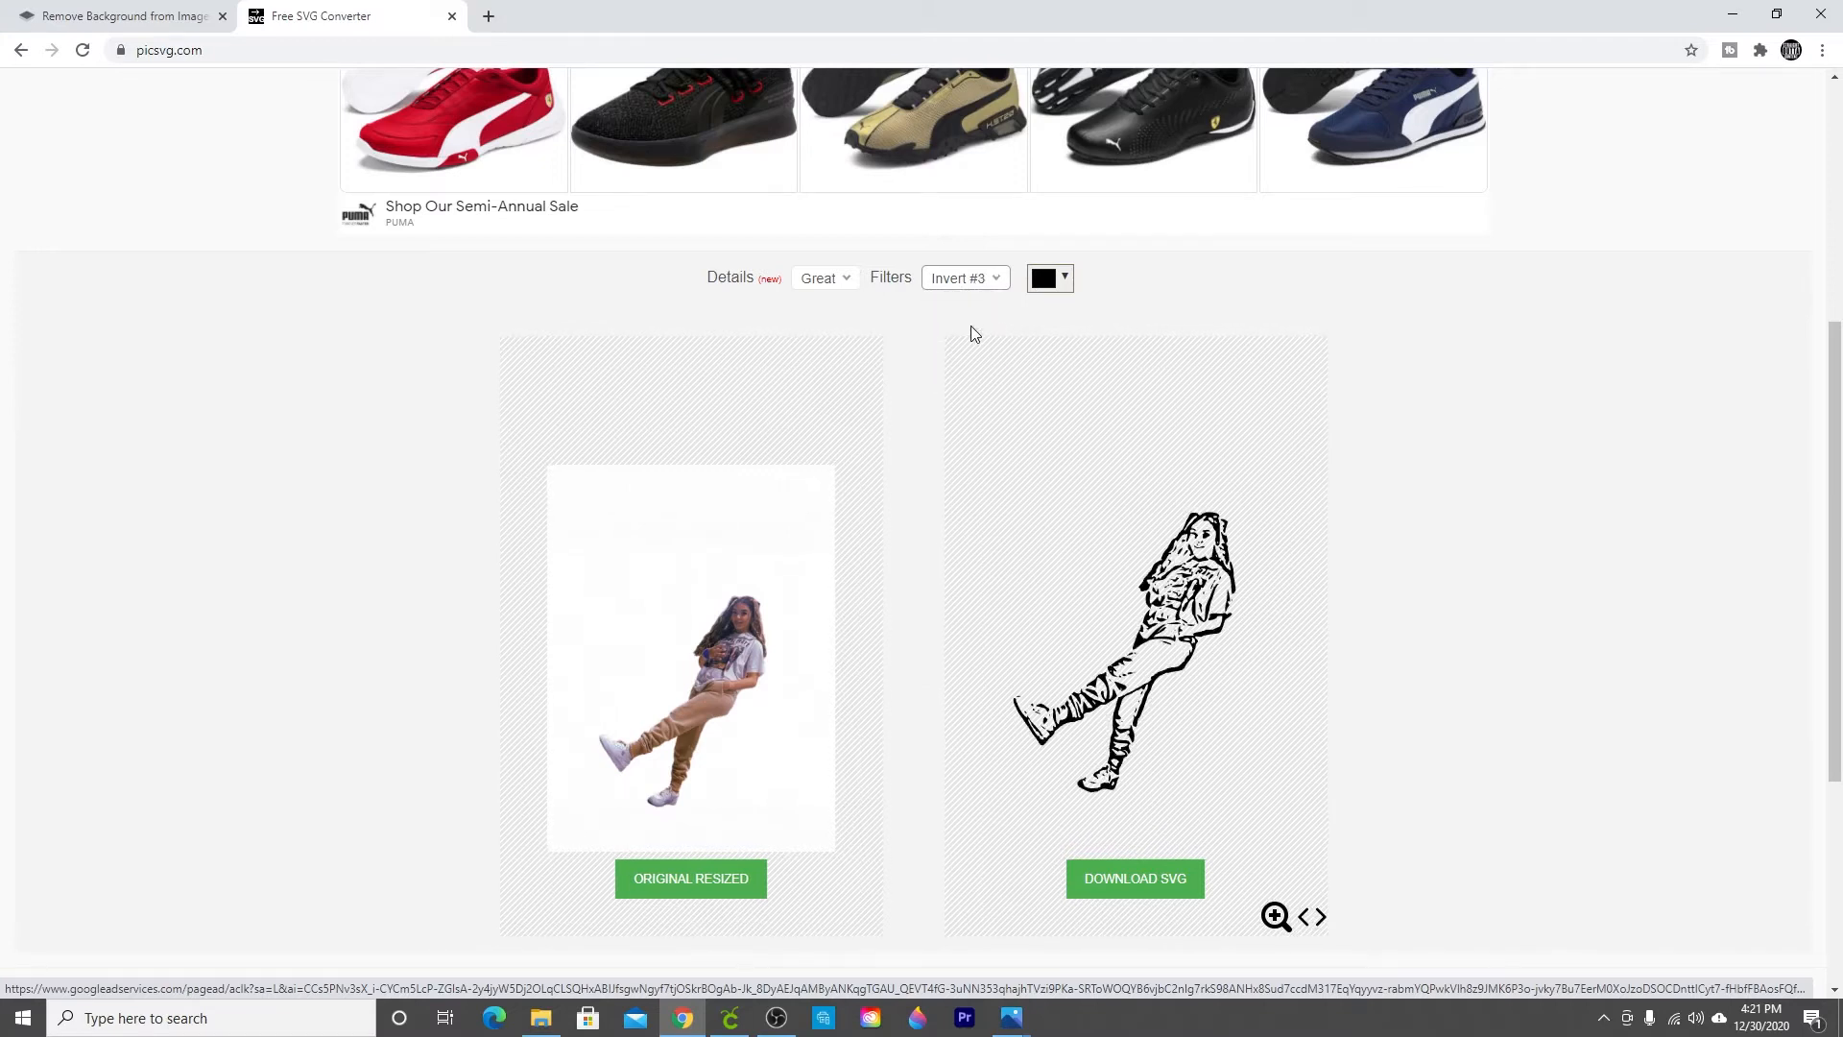
pyautogui.click(970, 280)
pyautogui.click(972, 327)
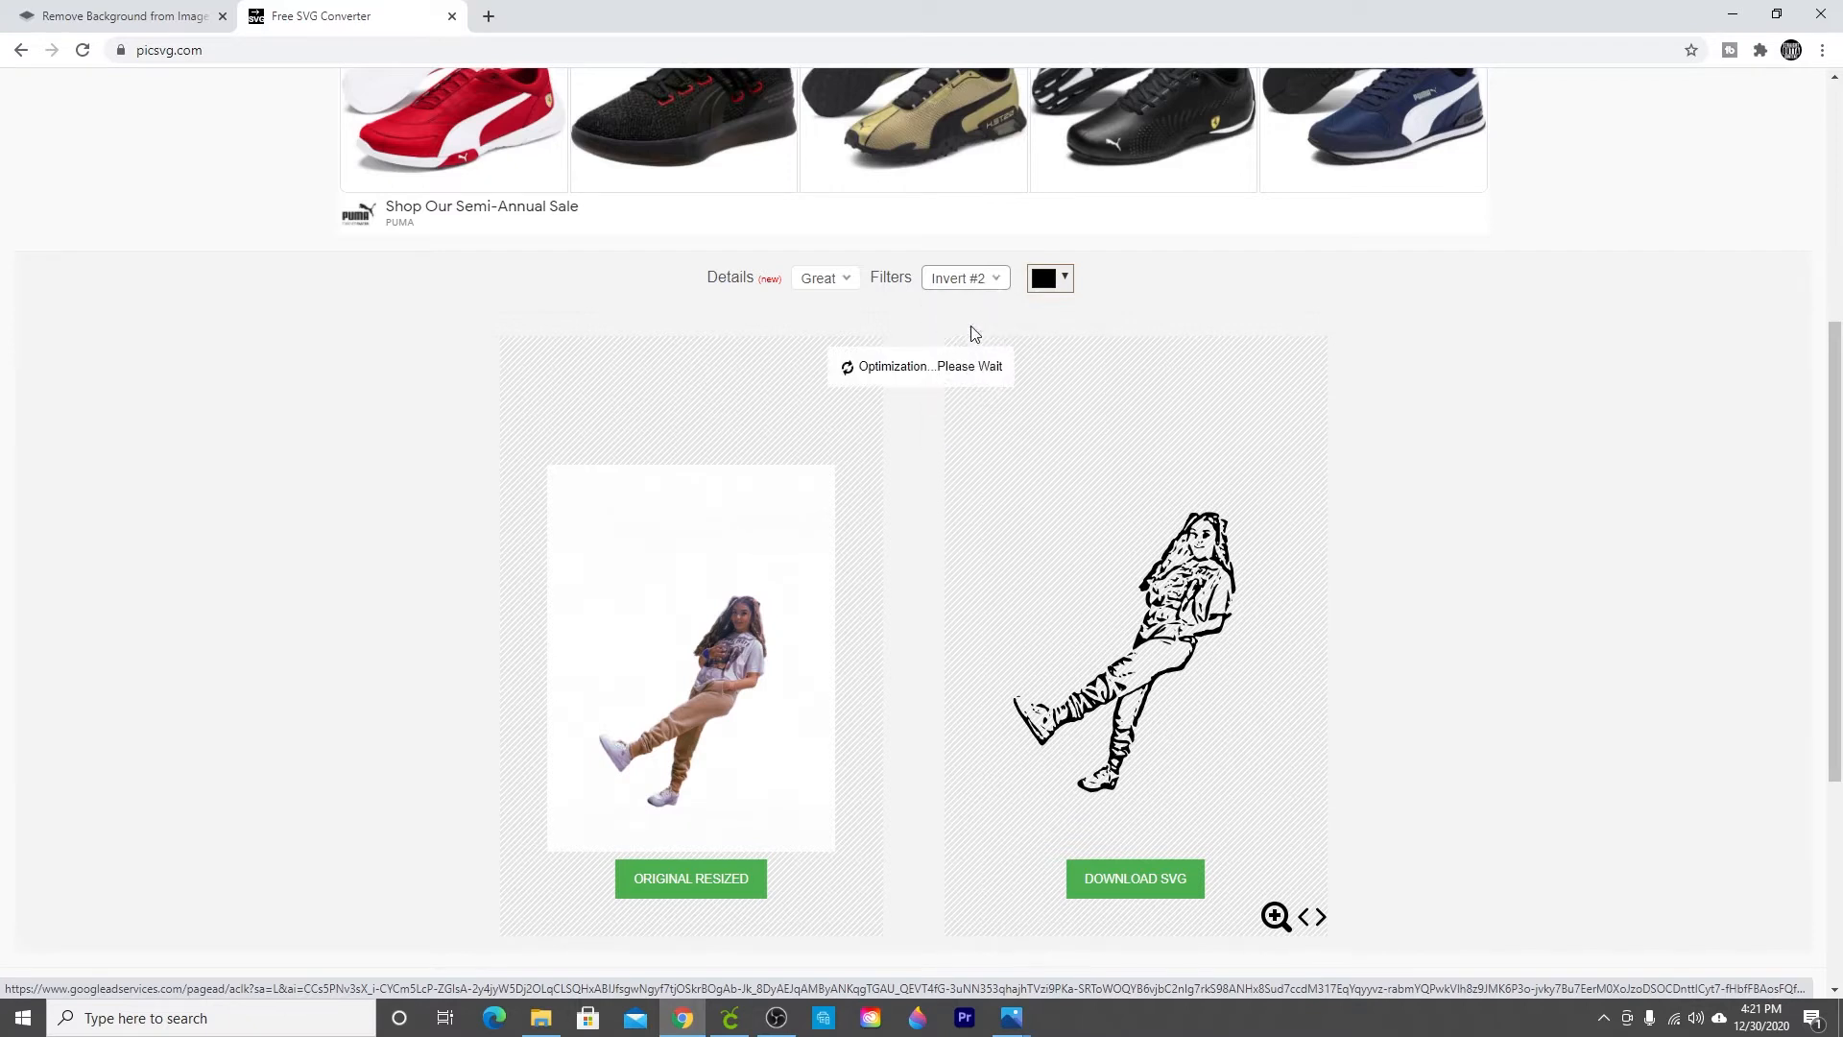
pyautogui.click(965, 277)
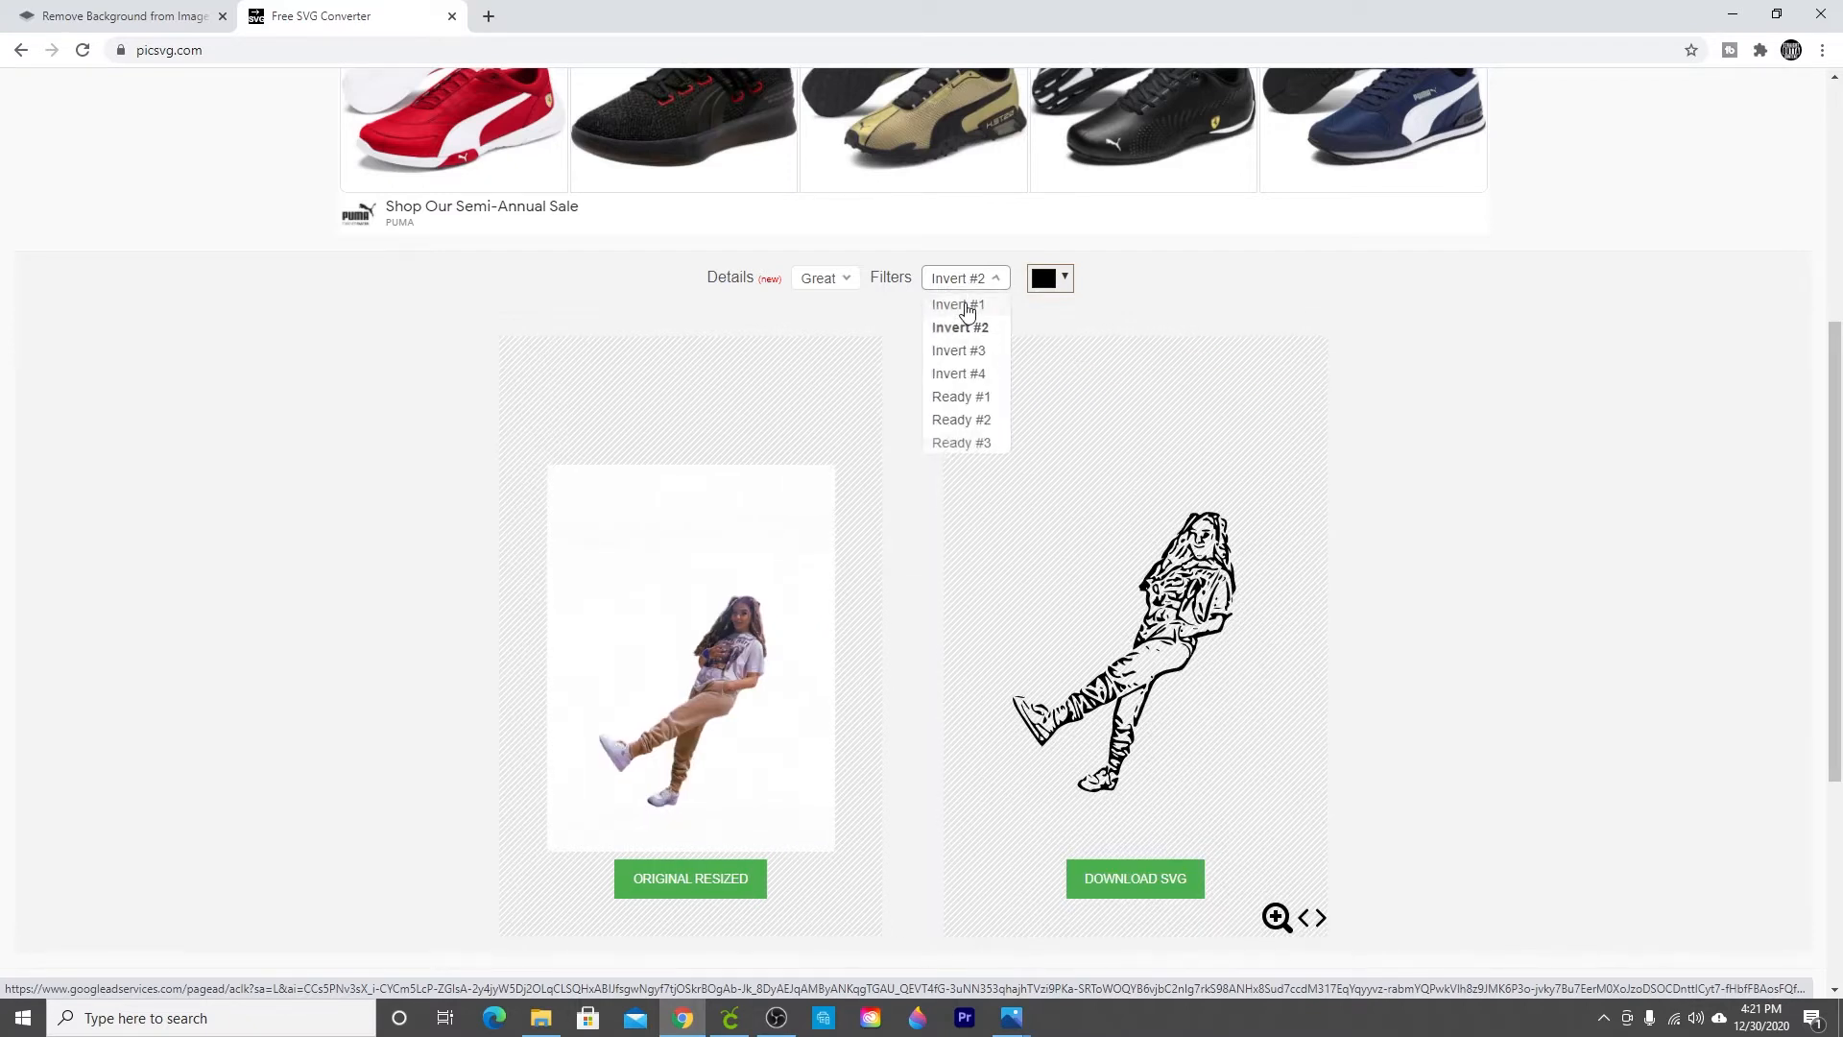
pyautogui.click(965, 305)
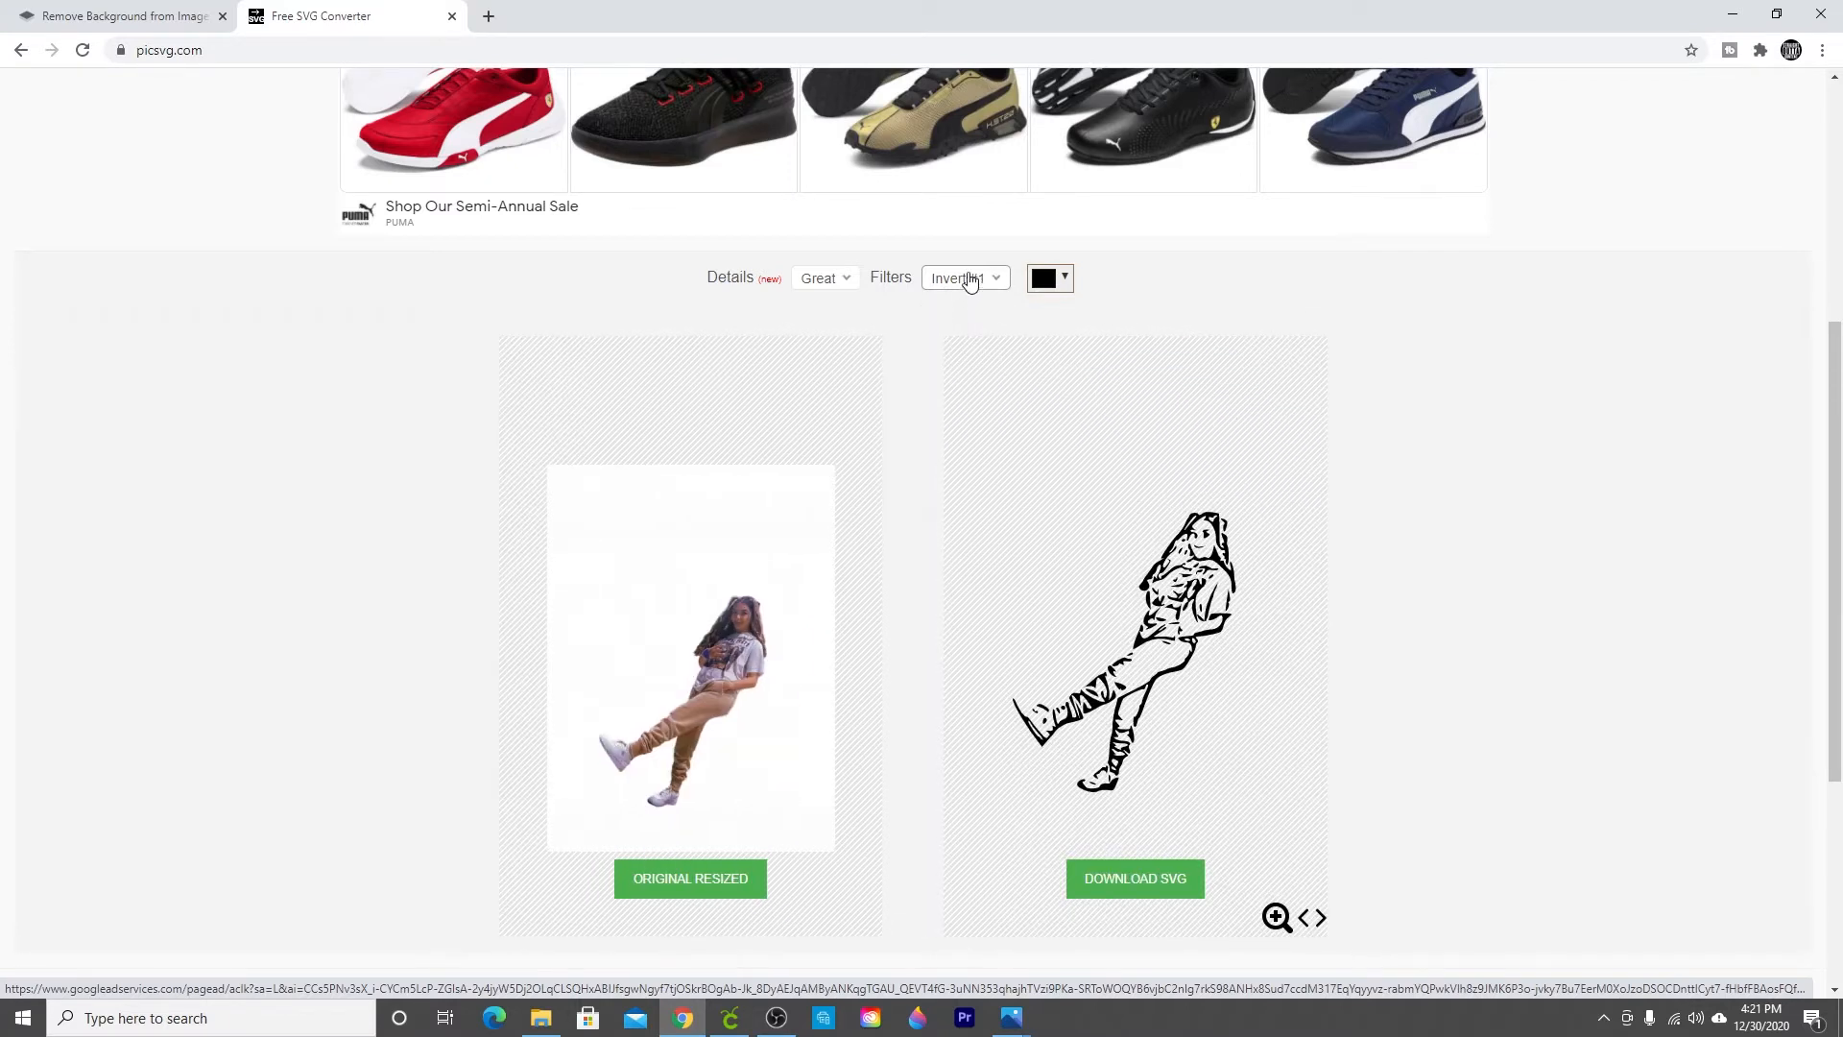
pyautogui.click(965, 277)
pyautogui.click(965, 352)
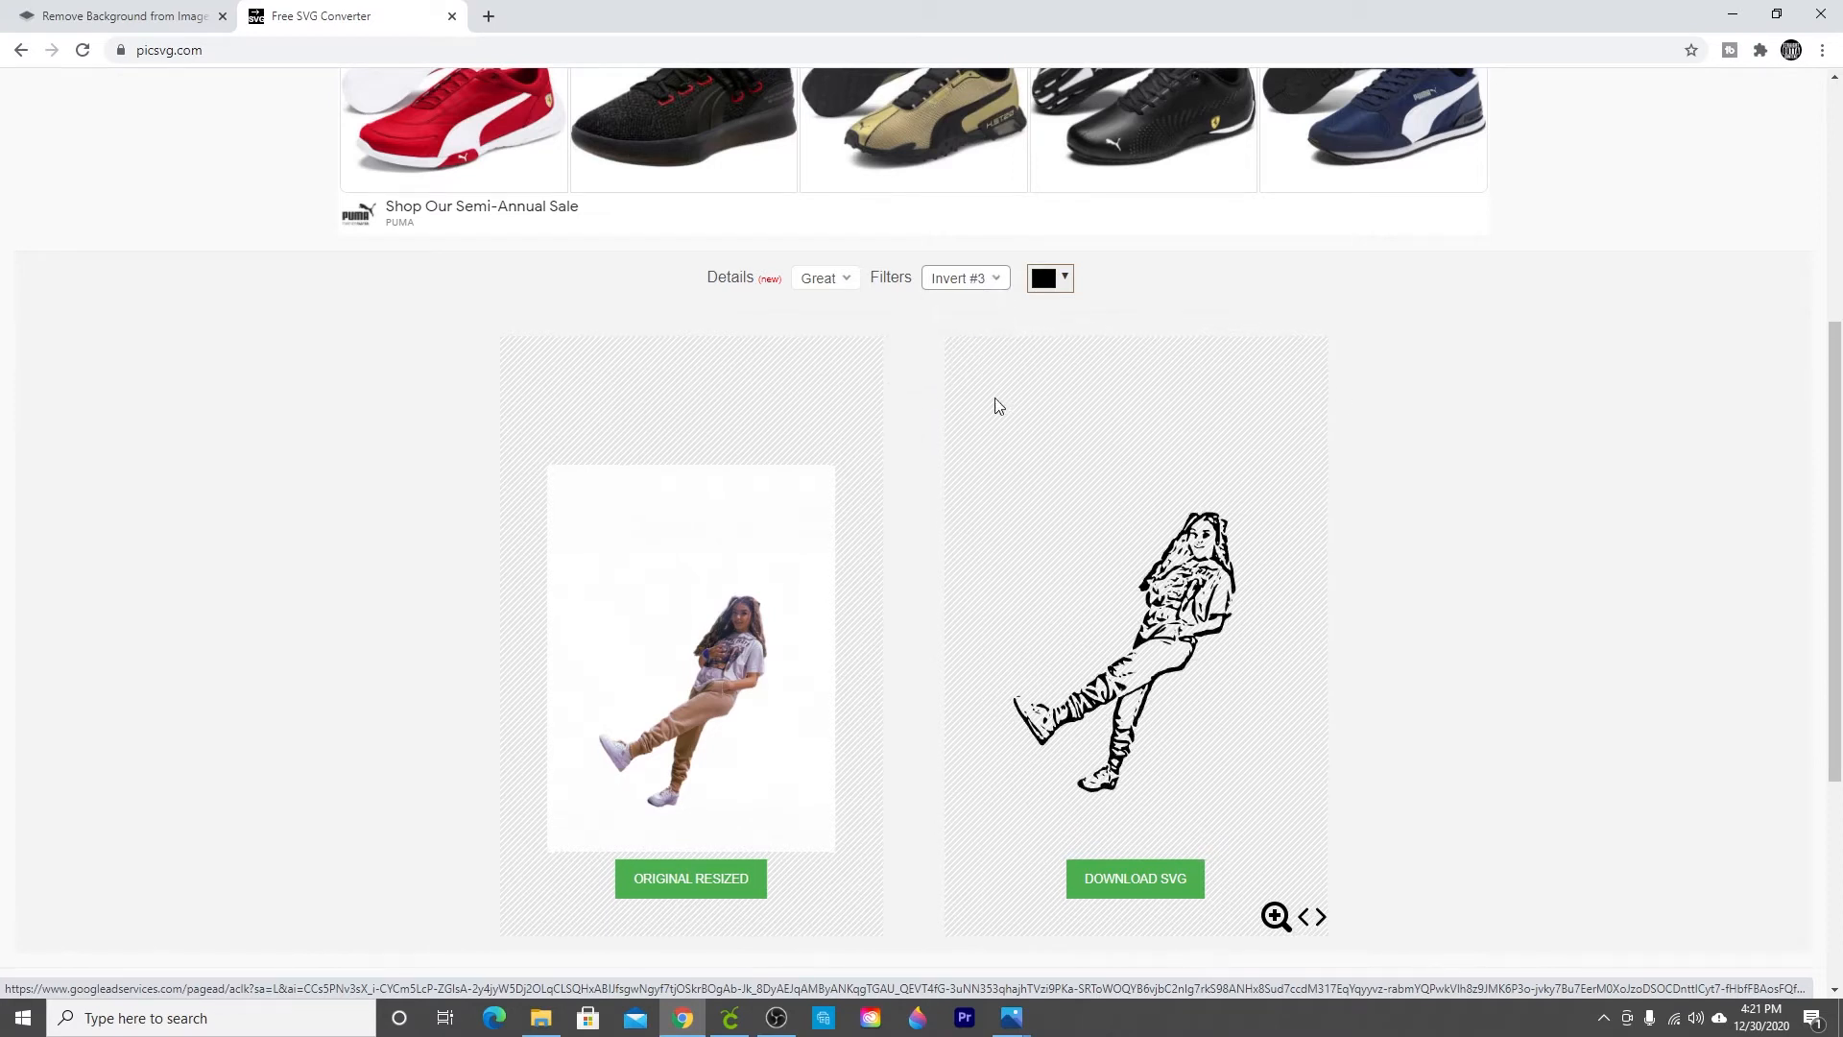
# Step: Download the SVG and review the traced drawing opened in a new browser tab
pyautogui.scroll(-2, 1447, 754)
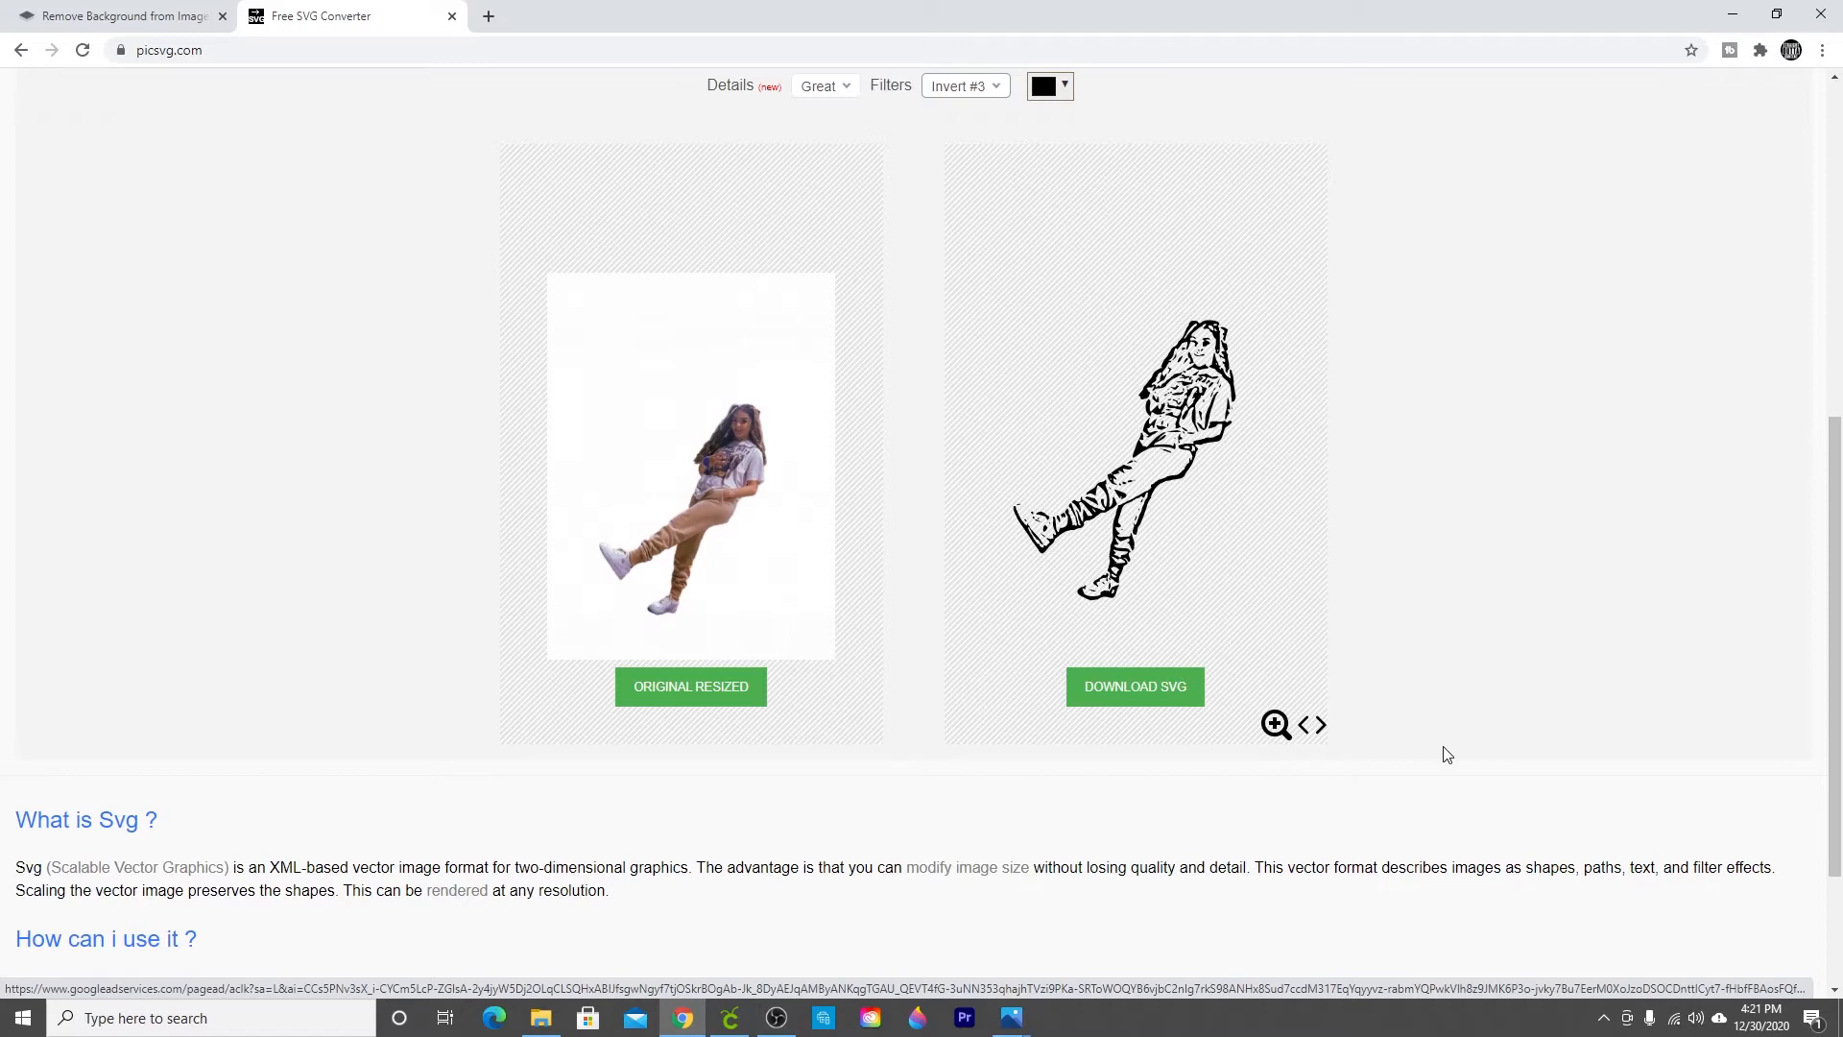
pyautogui.scroll(1, 1142, 698)
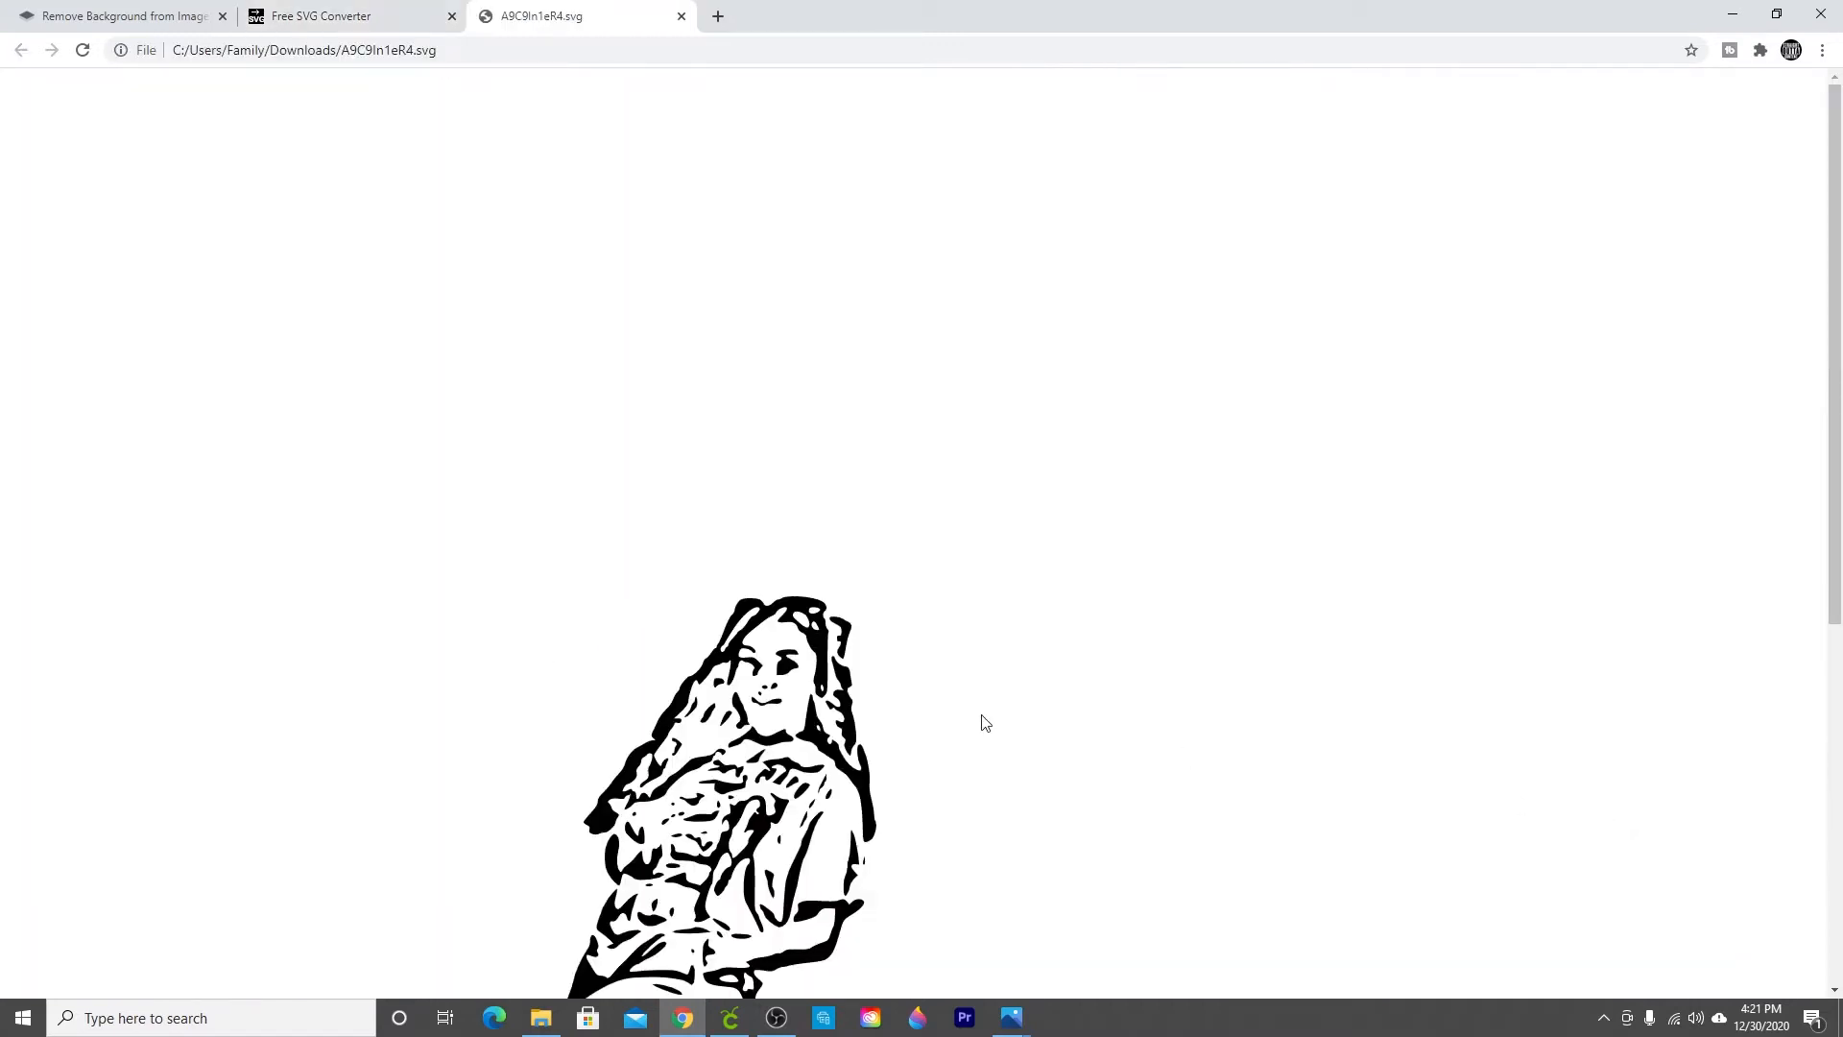
pyautogui.scroll(-4, 984, 723)
pyautogui.scroll(-2, 982, 725)
pyautogui.scroll(4, 982, 725)
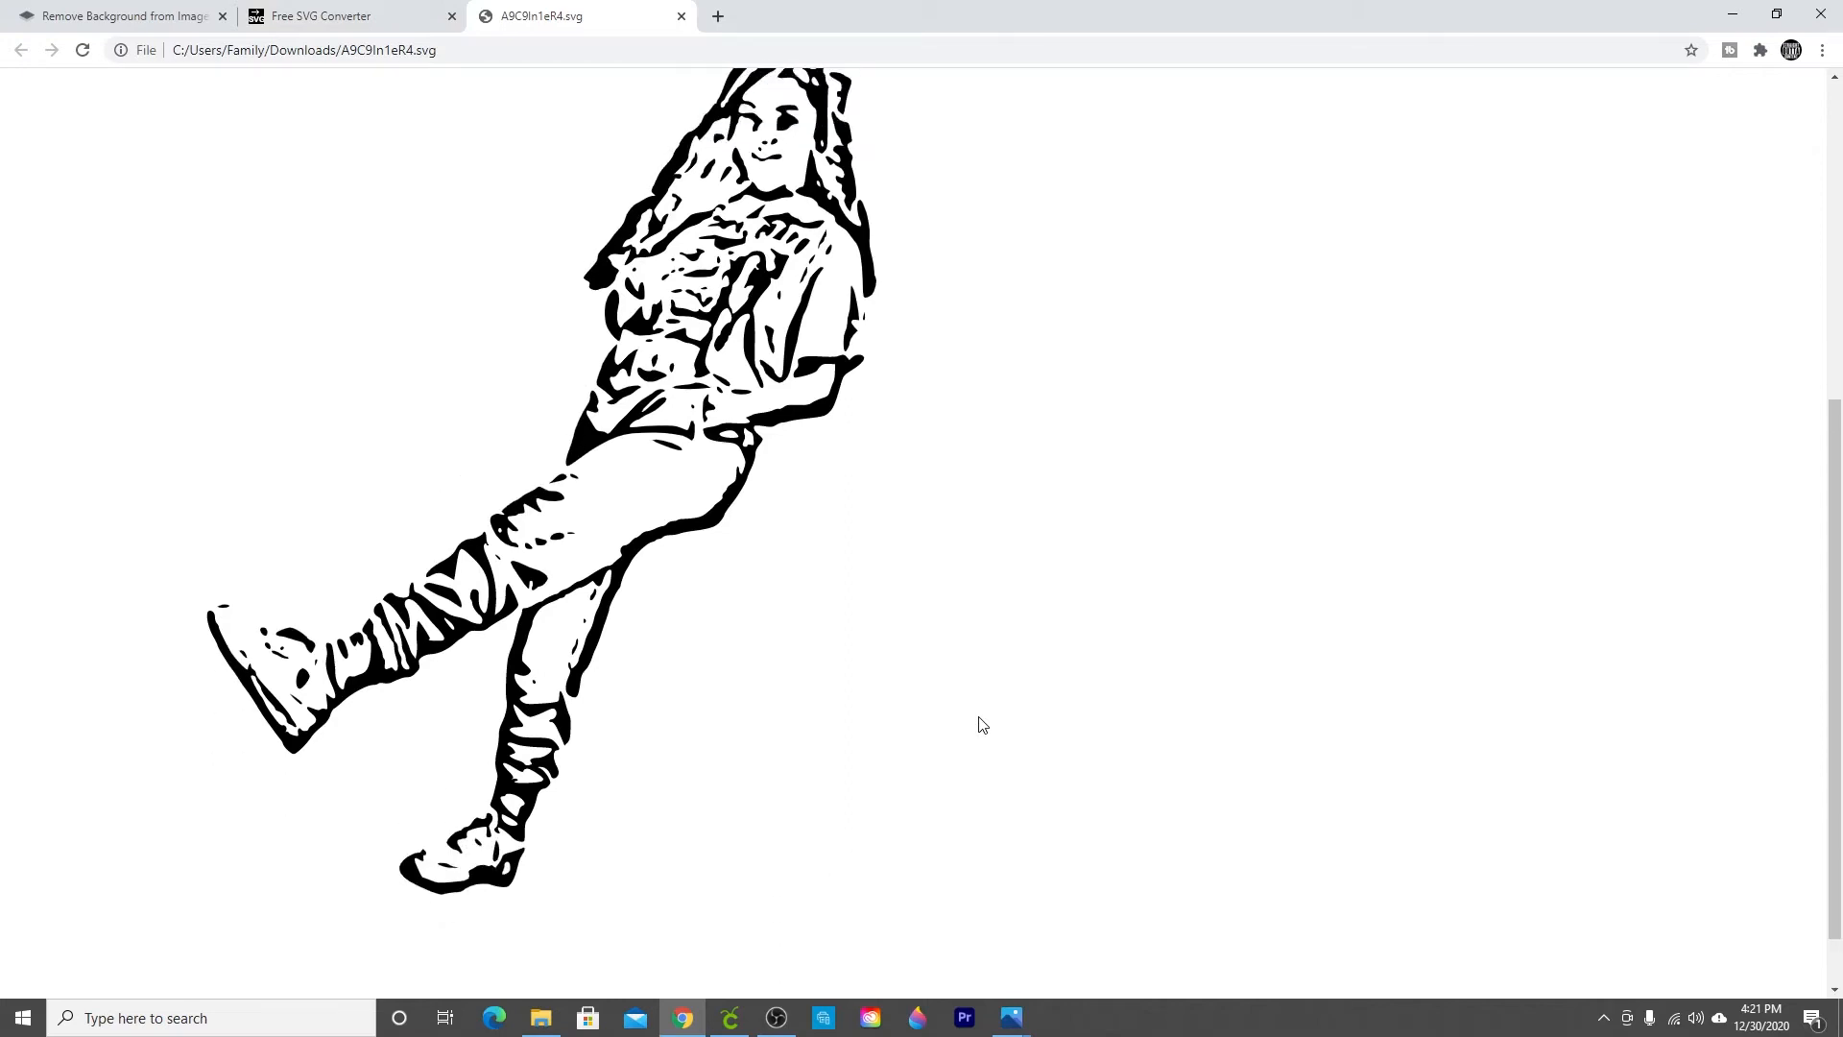
pyautogui.scroll(-2, 982, 724)
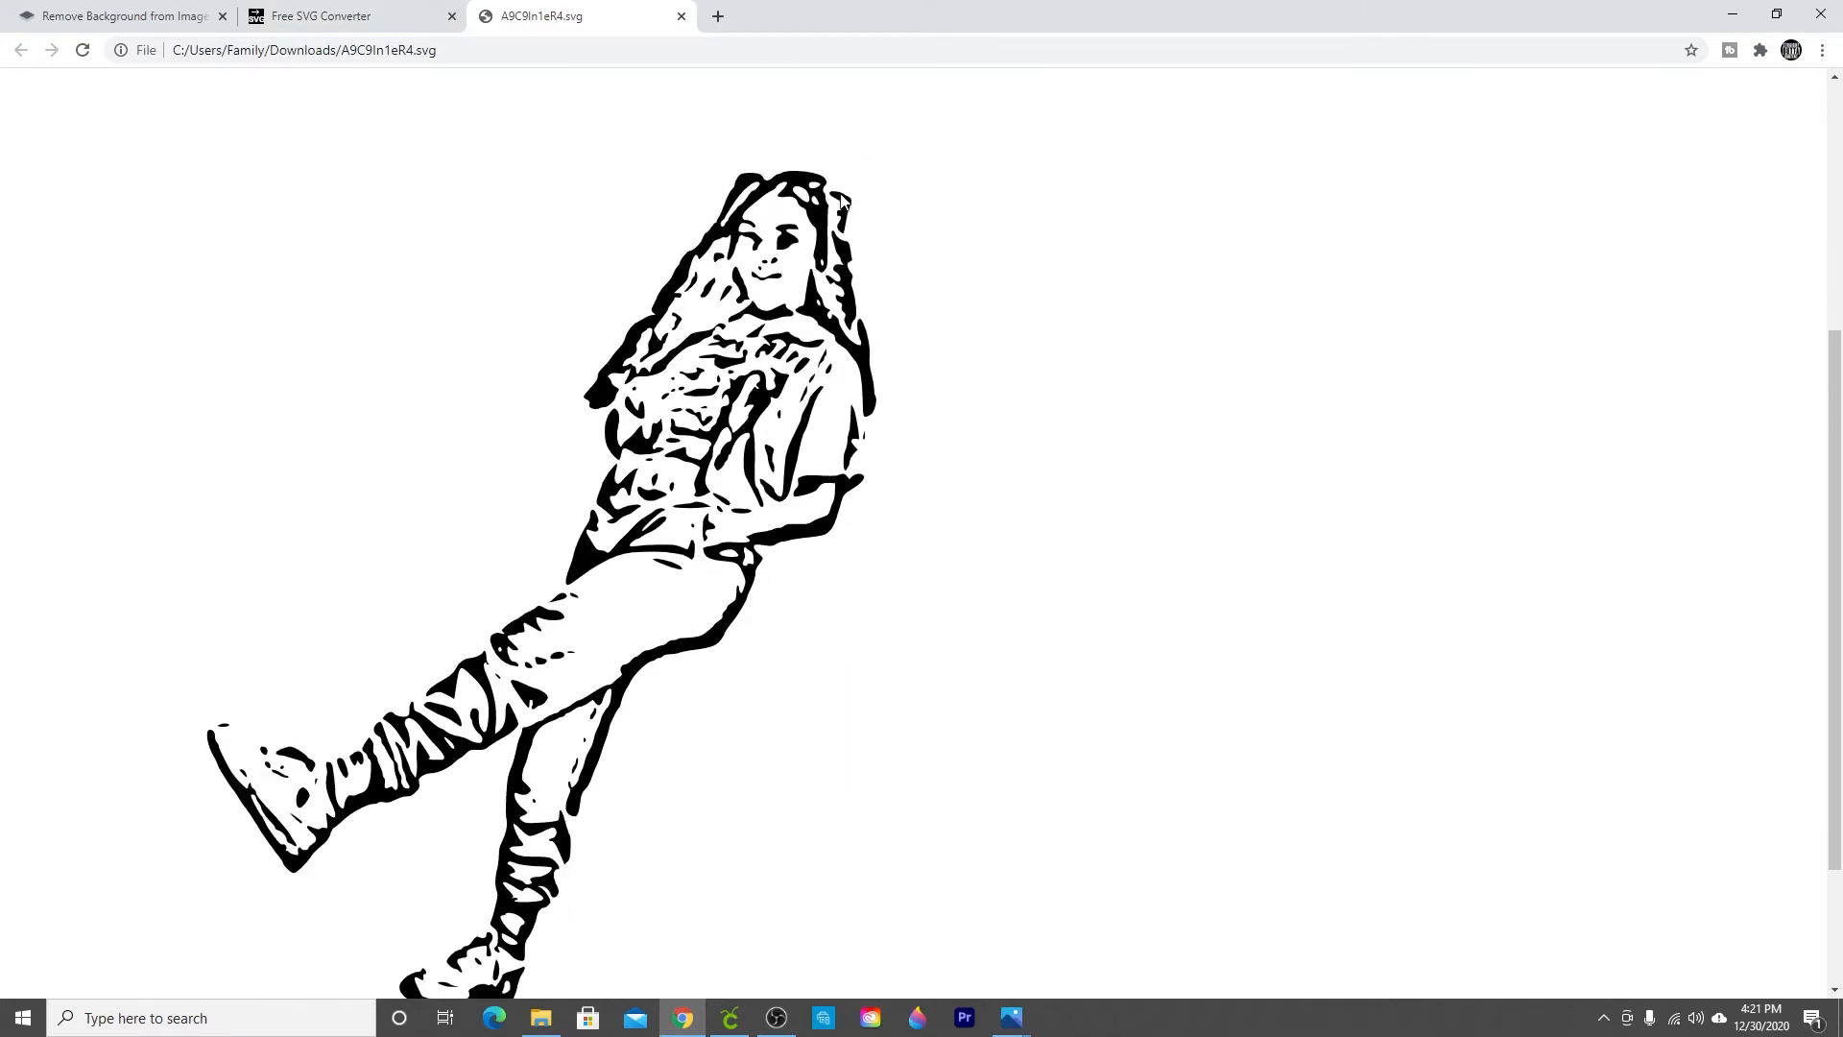
pyautogui.scroll(-2, 288, 783)
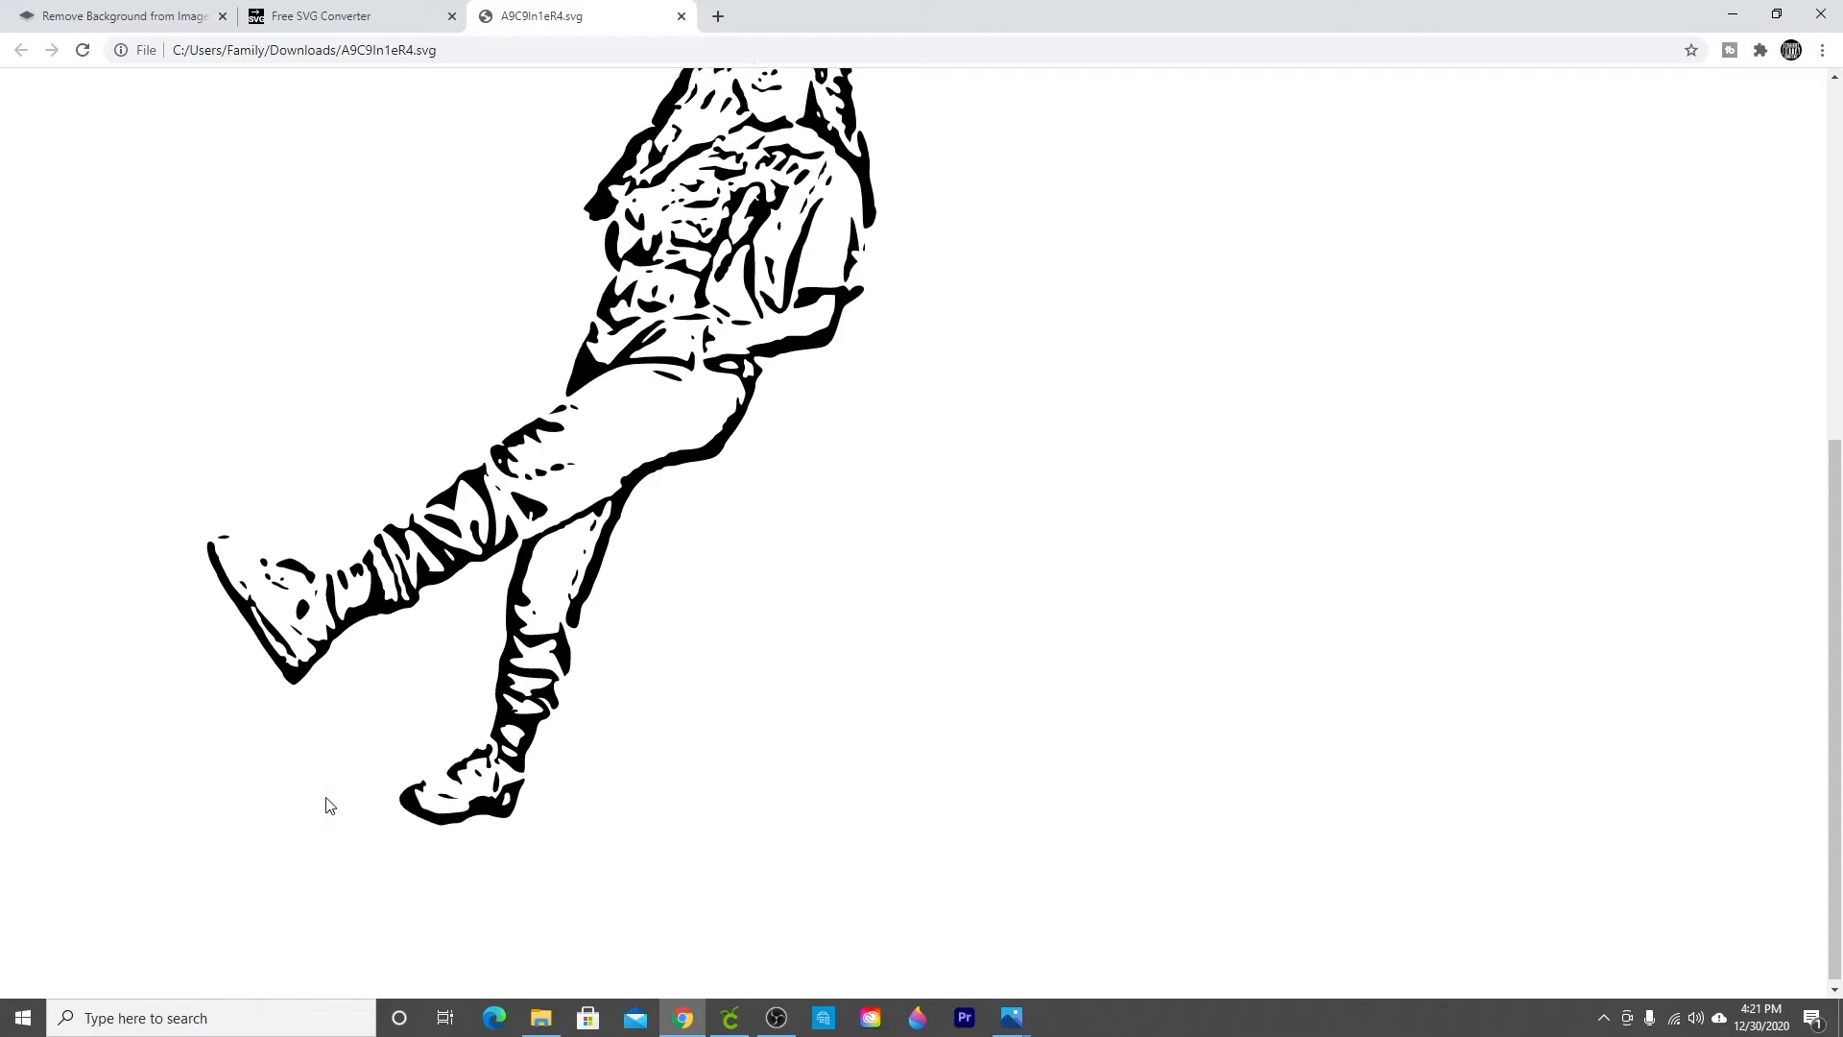
pyautogui.scroll(4, 604, 752)
# Step: Save the opened SVG to the desktop as Cali SVG
pyautogui.rightClick(676, 626)
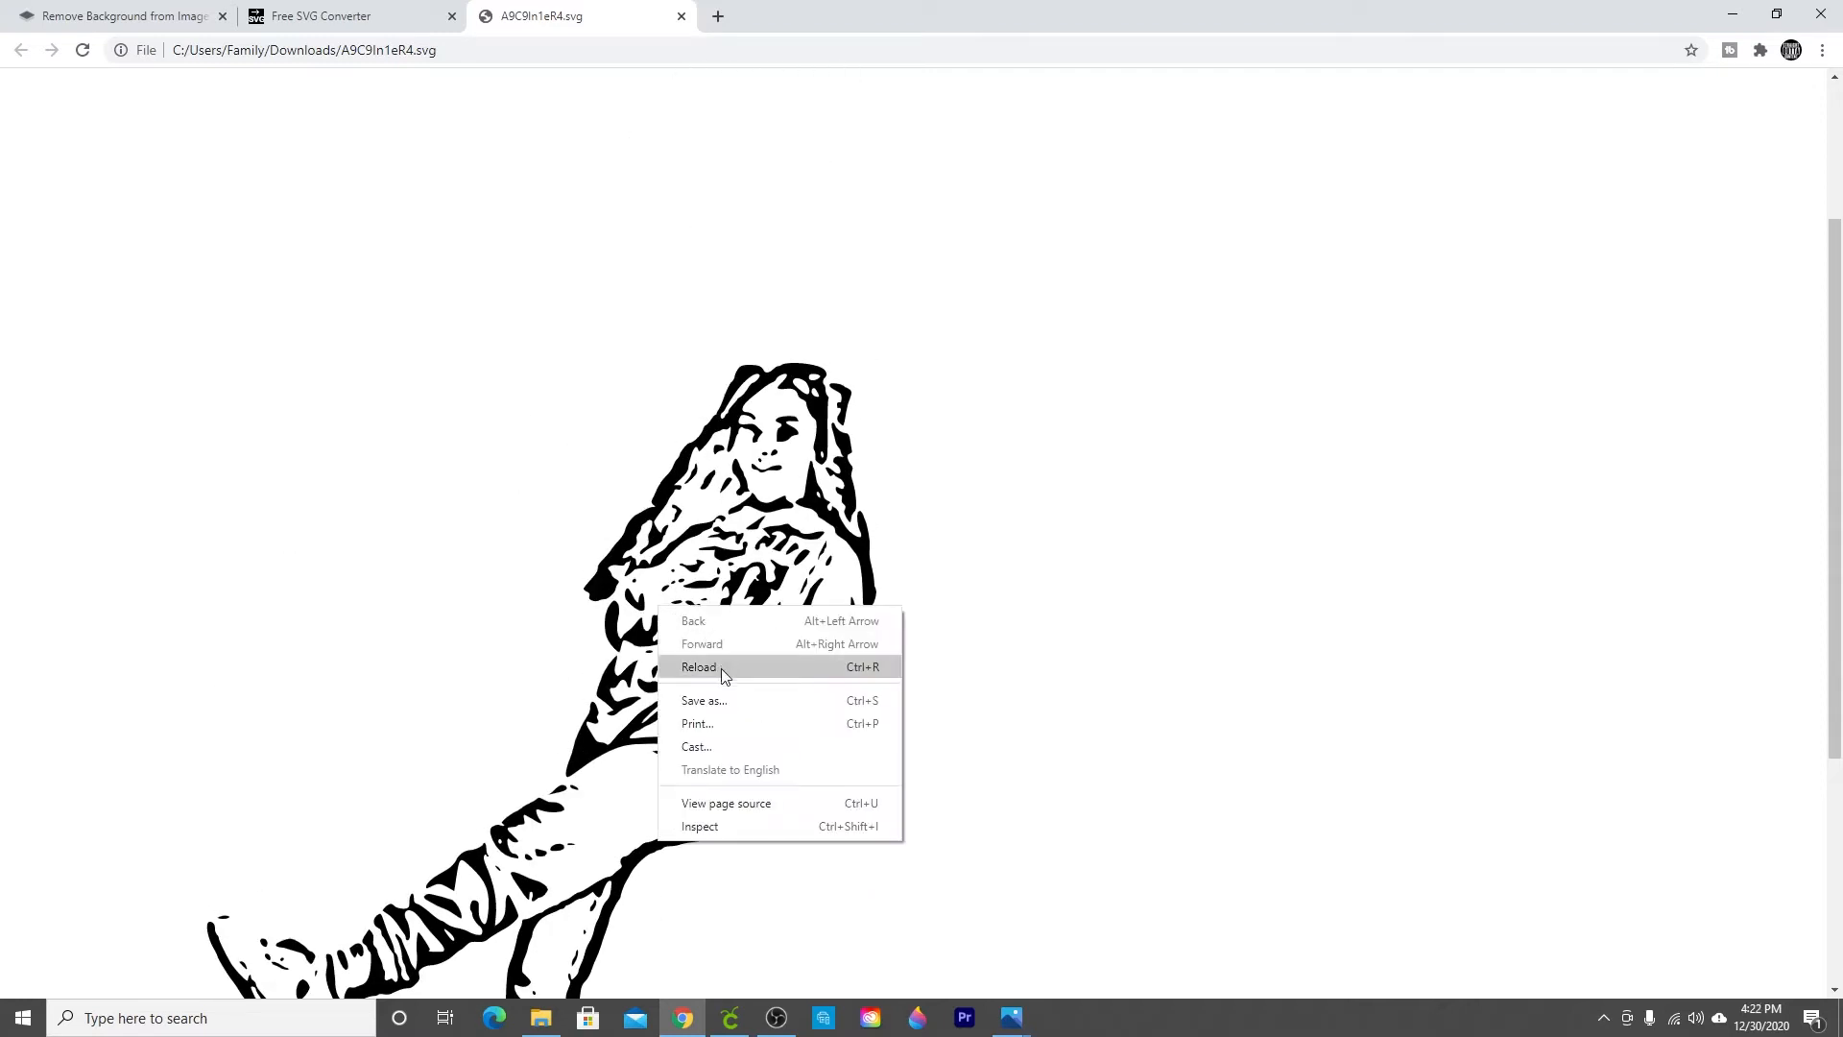
pyautogui.click(715, 701)
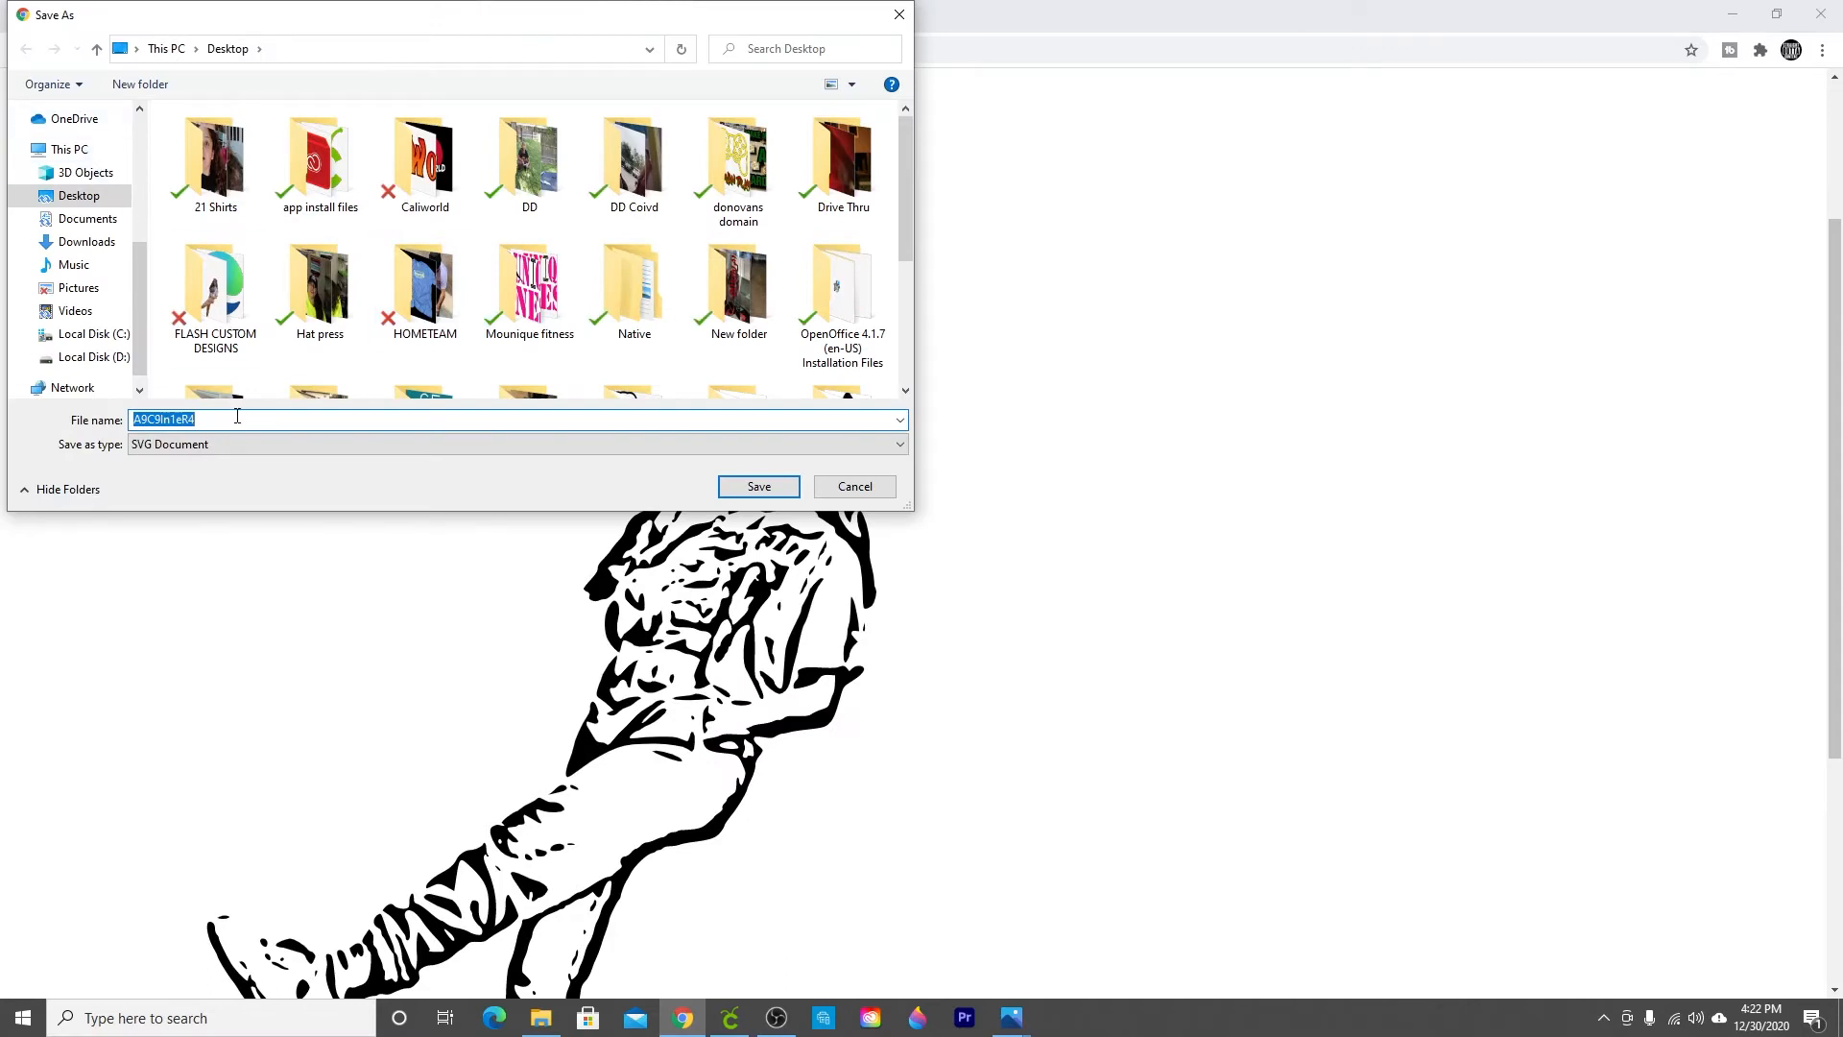
pyautogui.write('Cali')
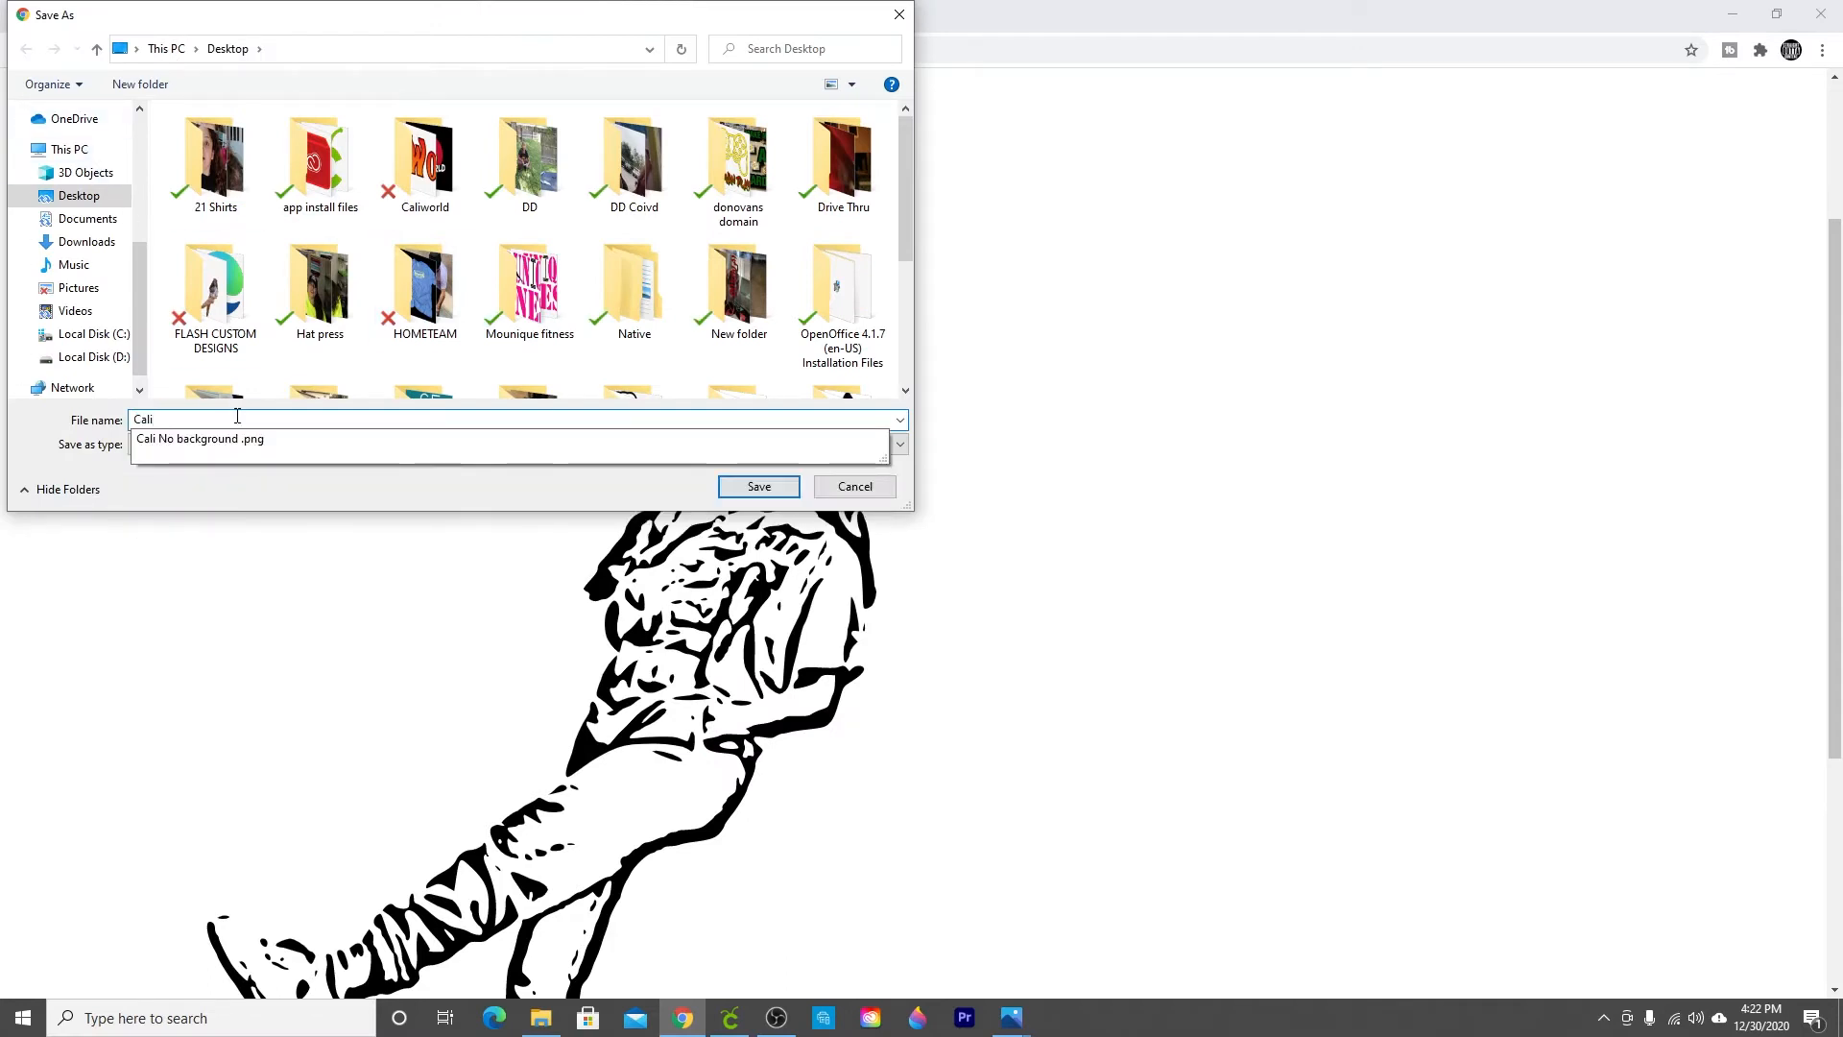
pyautogui.write(' SVG')
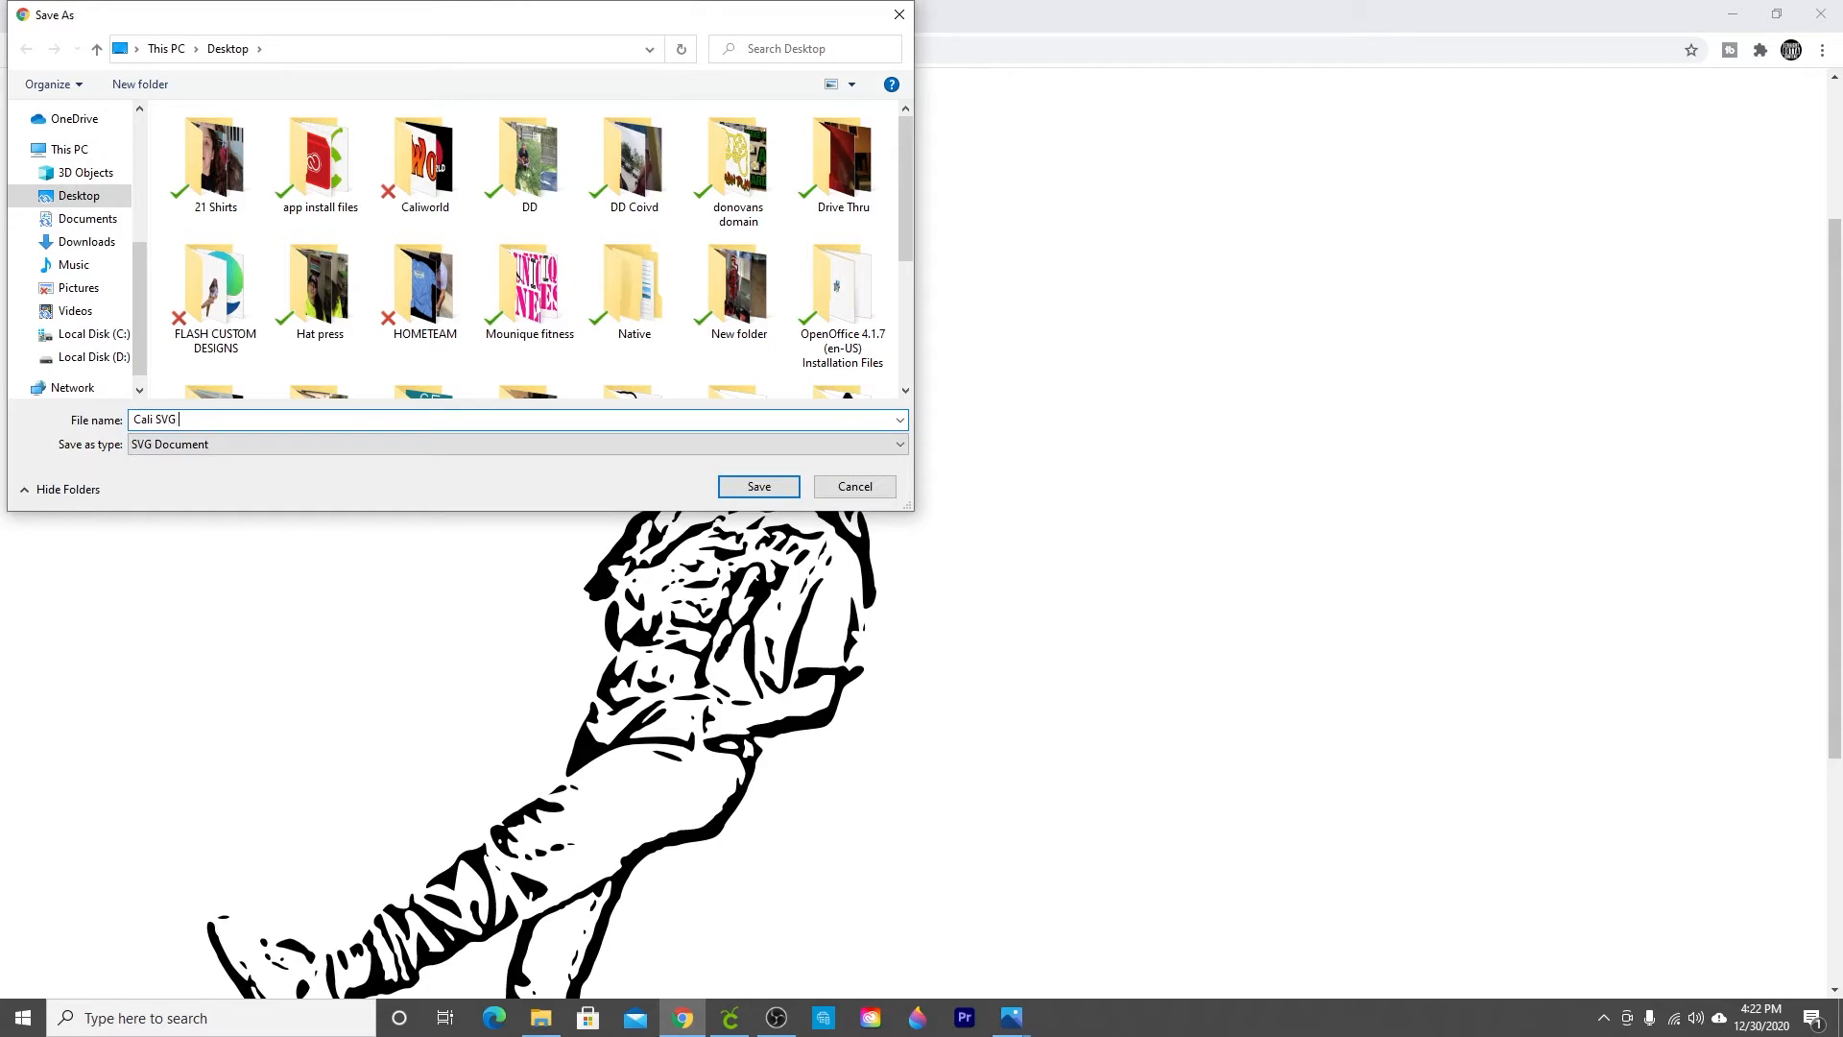
pyautogui.click(753, 487)
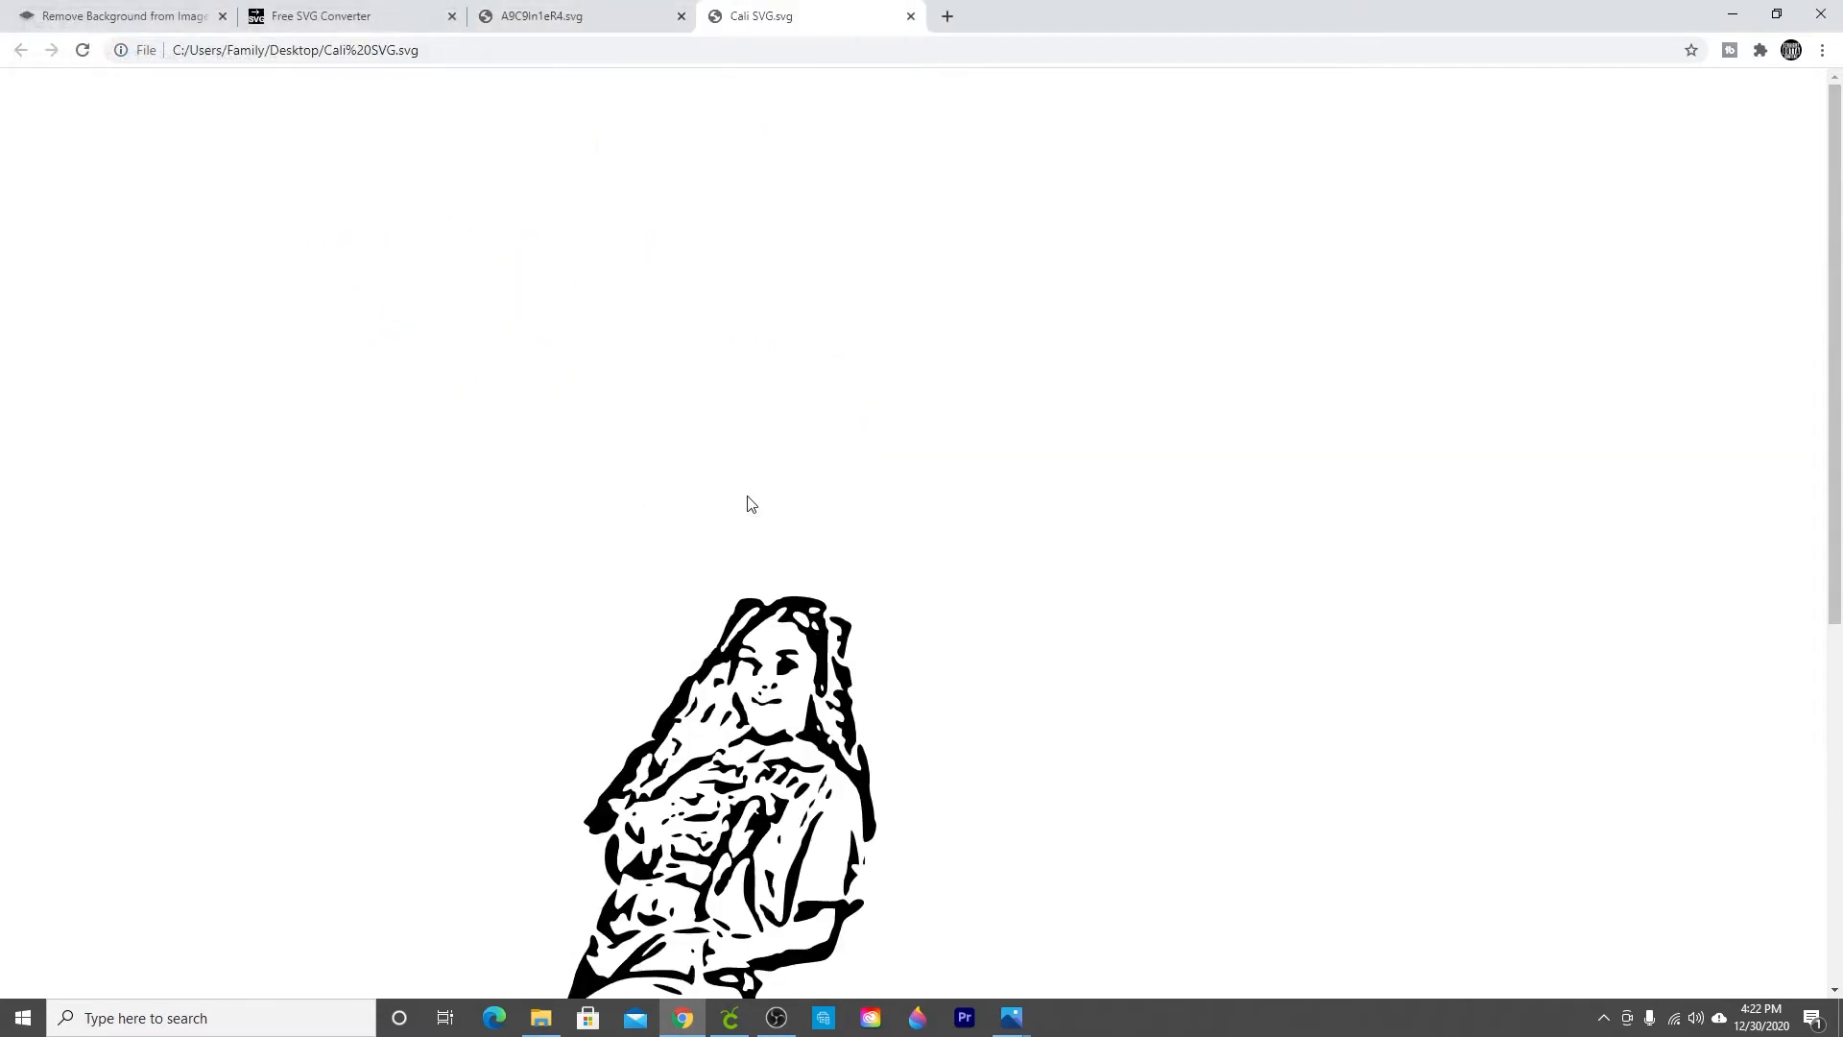
pyautogui.scroll(-4, 752, 707)
pyautogui.scroll(-2, 749, 864)
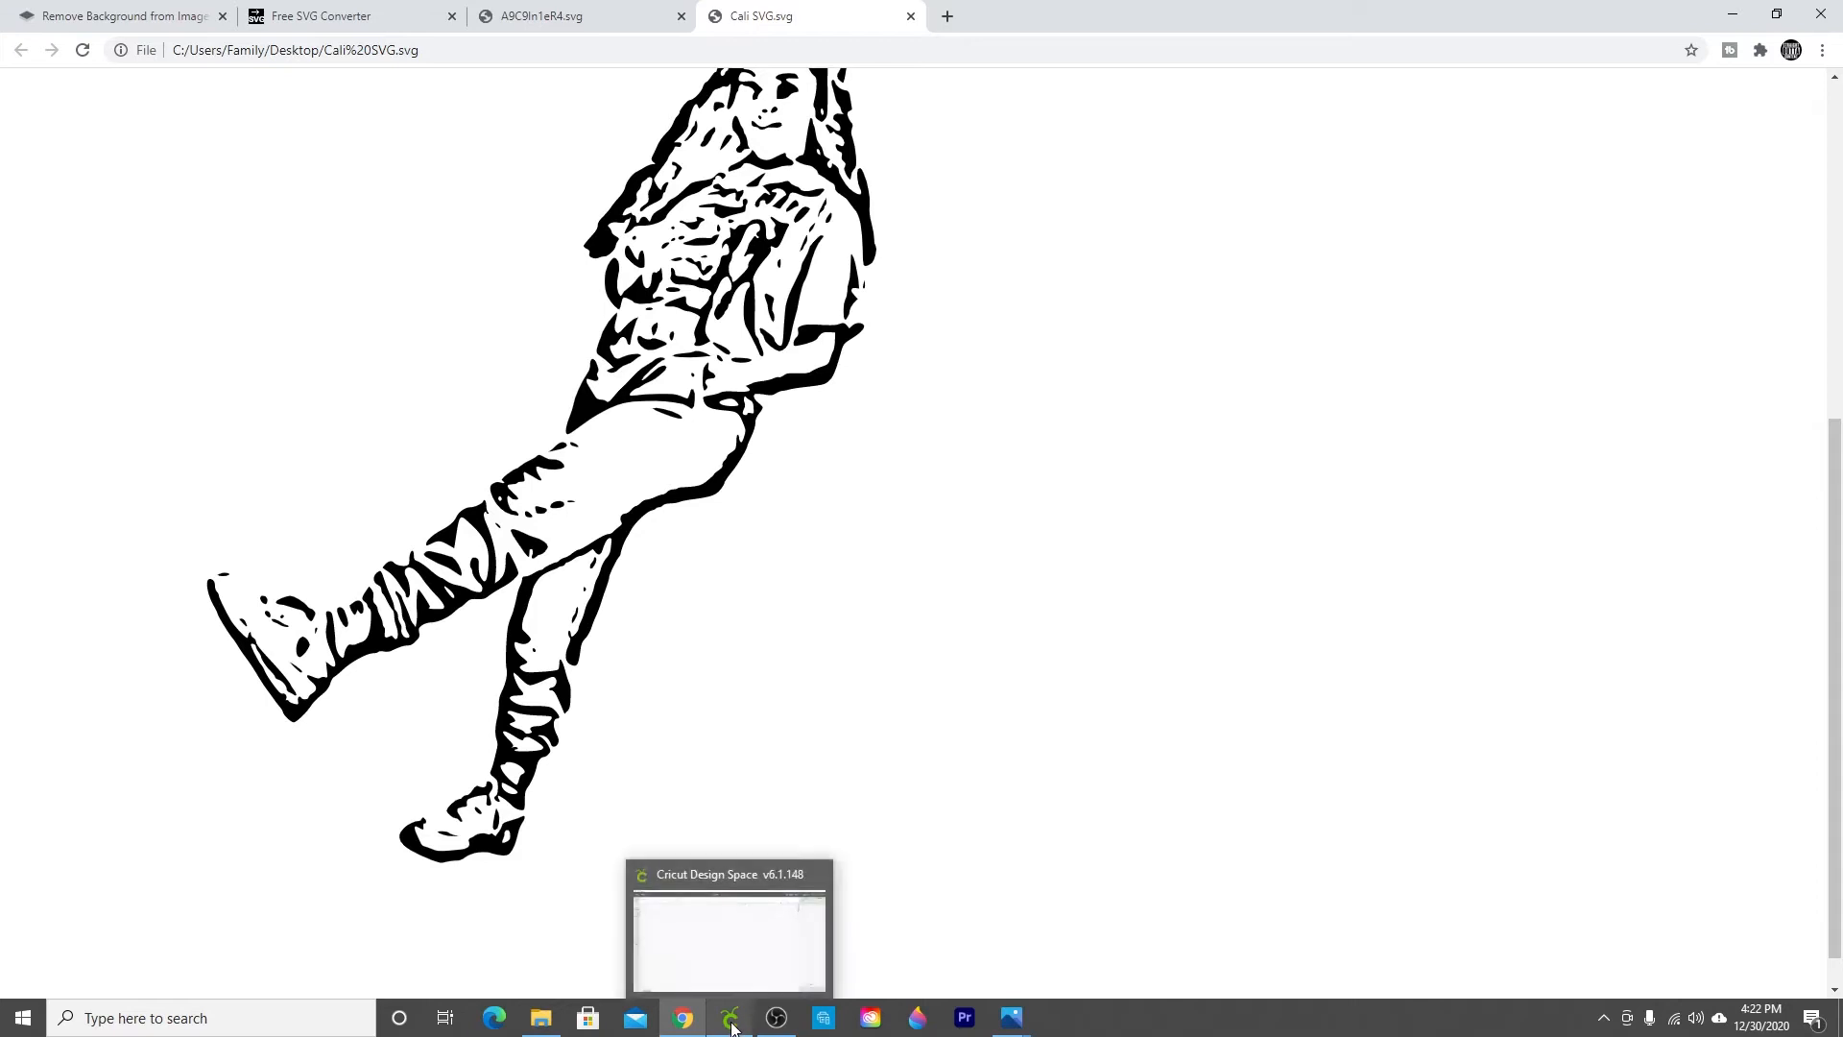
# Step: Switch to Cricut Design Space and insert the uploaded Cali SVG image onto the canvas
pyautogui.click(732, 1022)
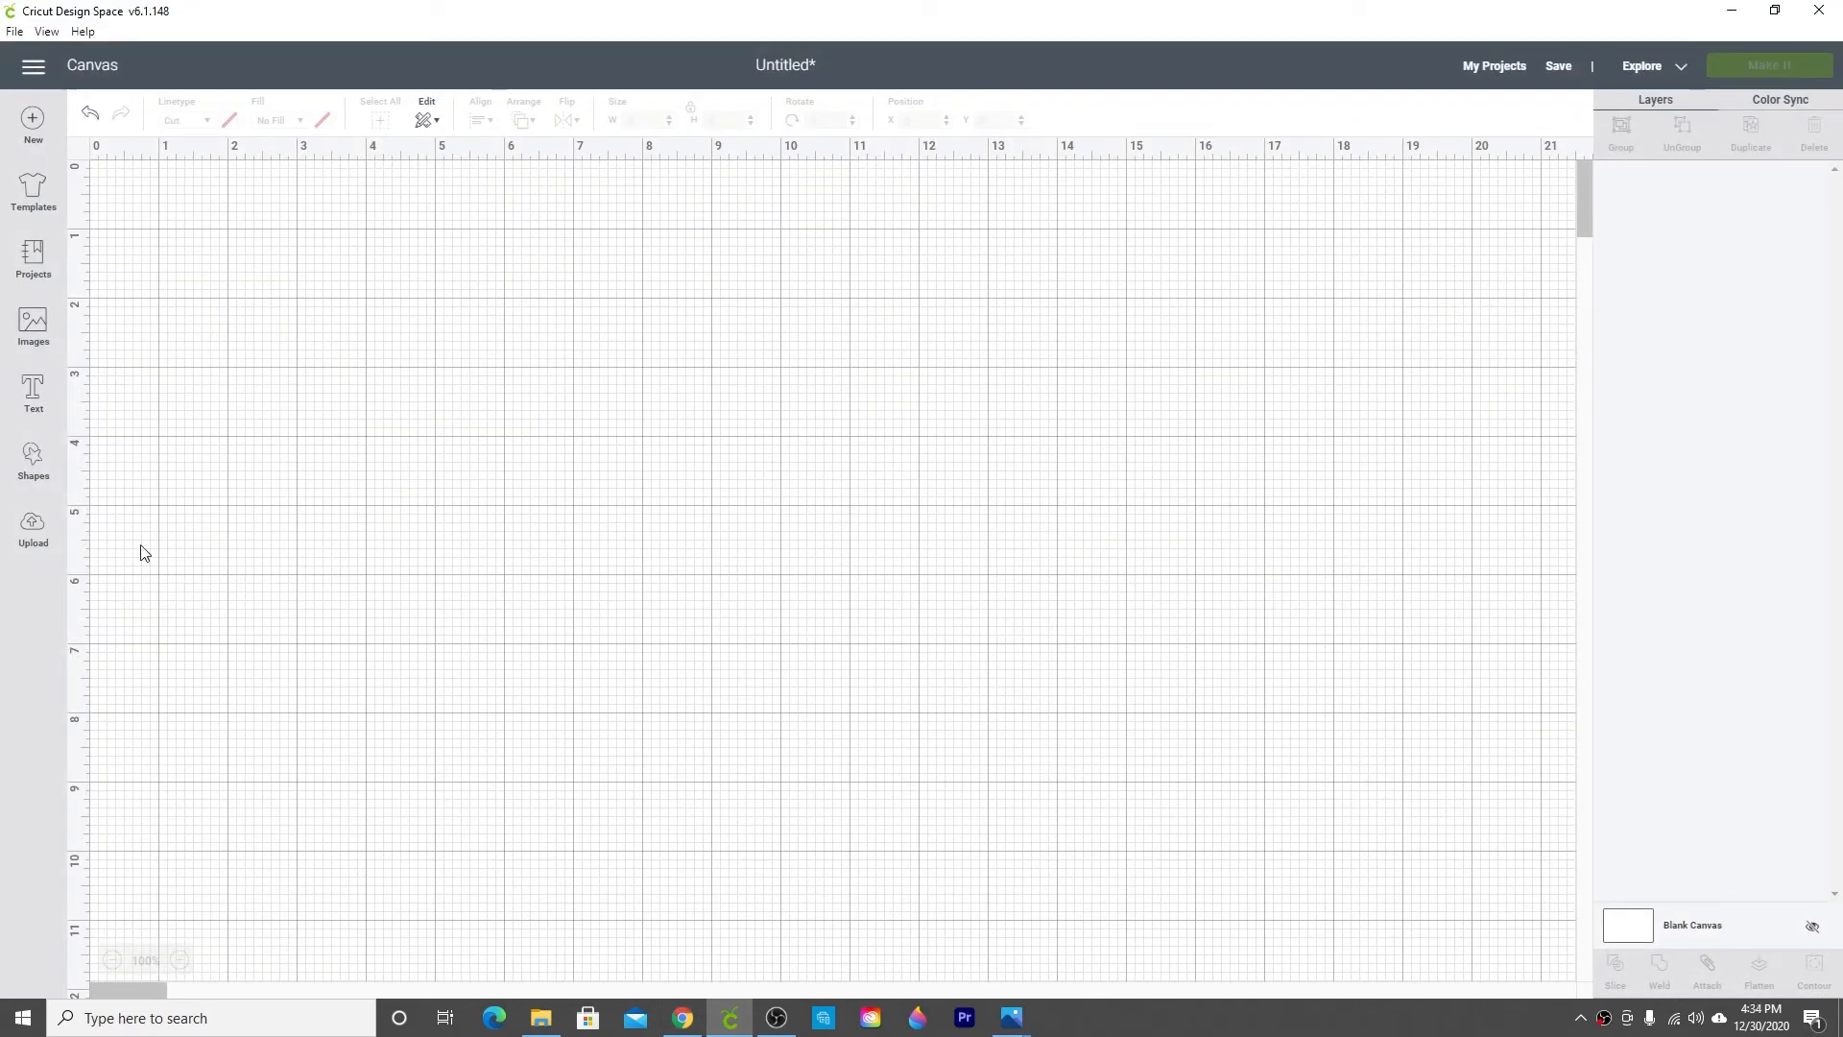
pyautogui.click(33, 530)
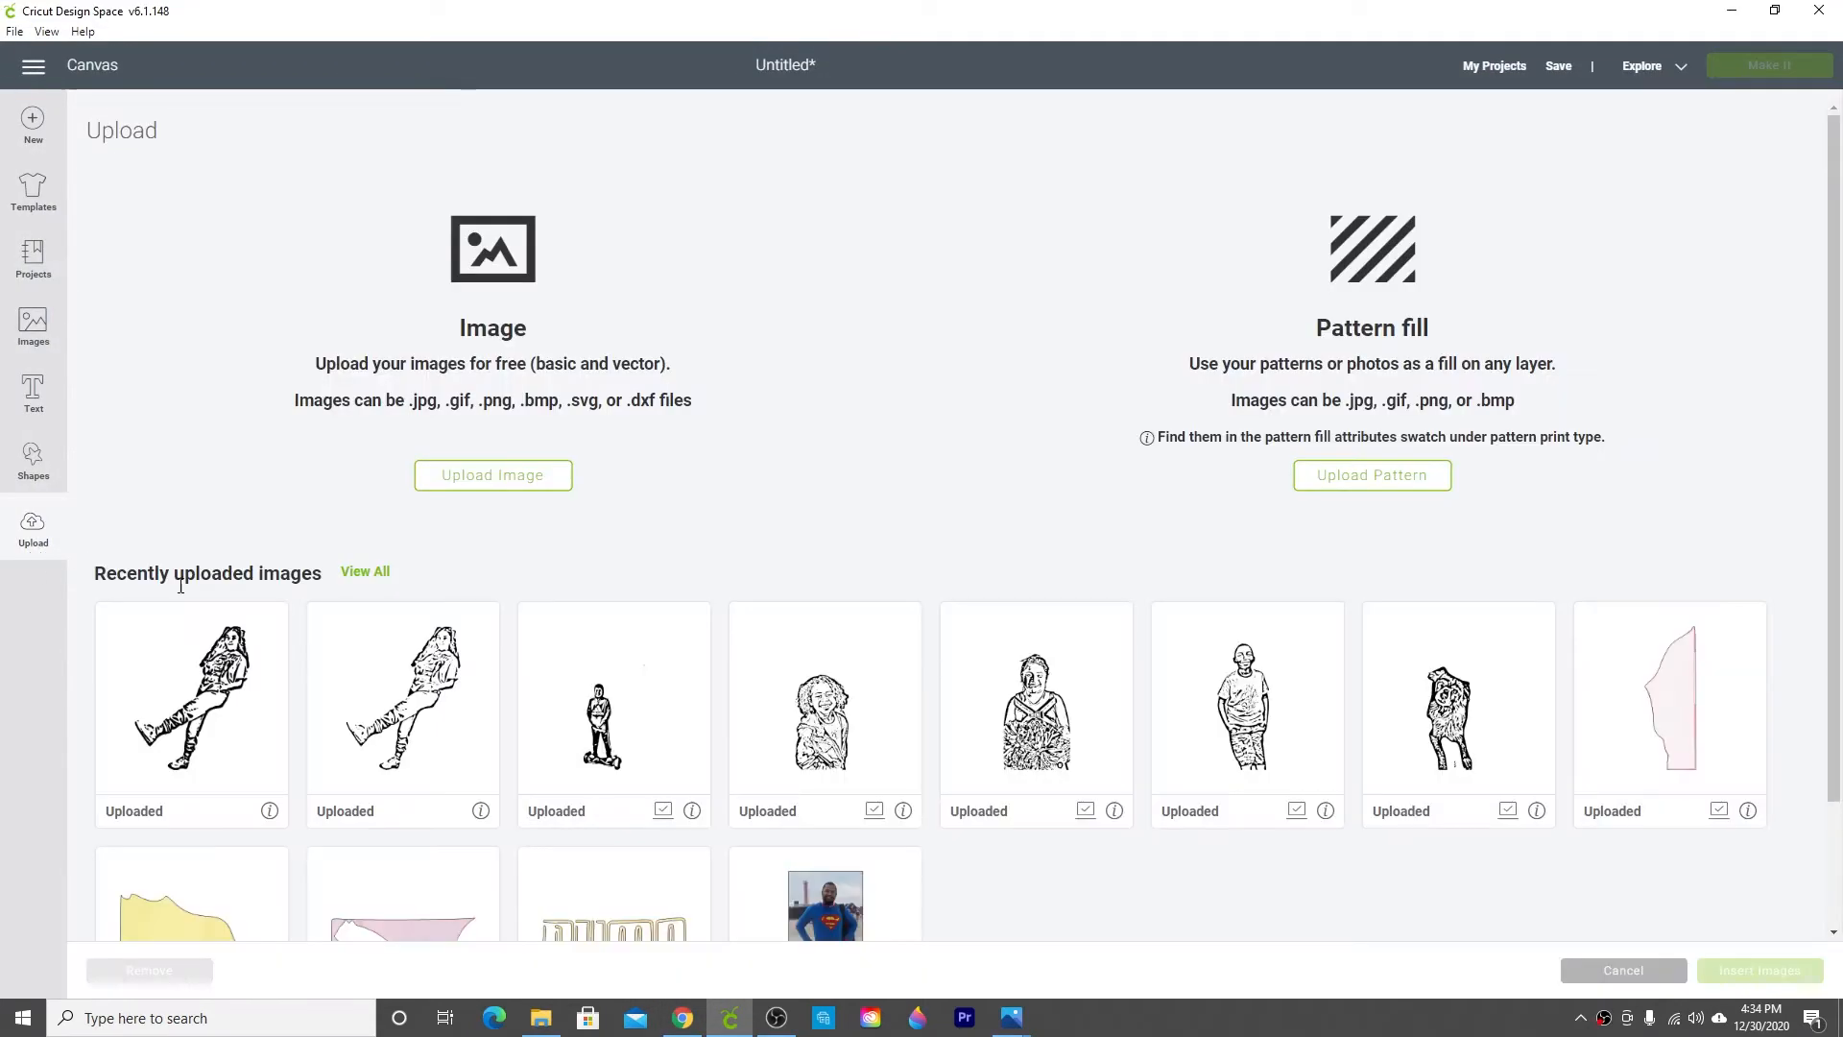
pyautogui.click(429, 747)
pyautogui.click(1742, 970)
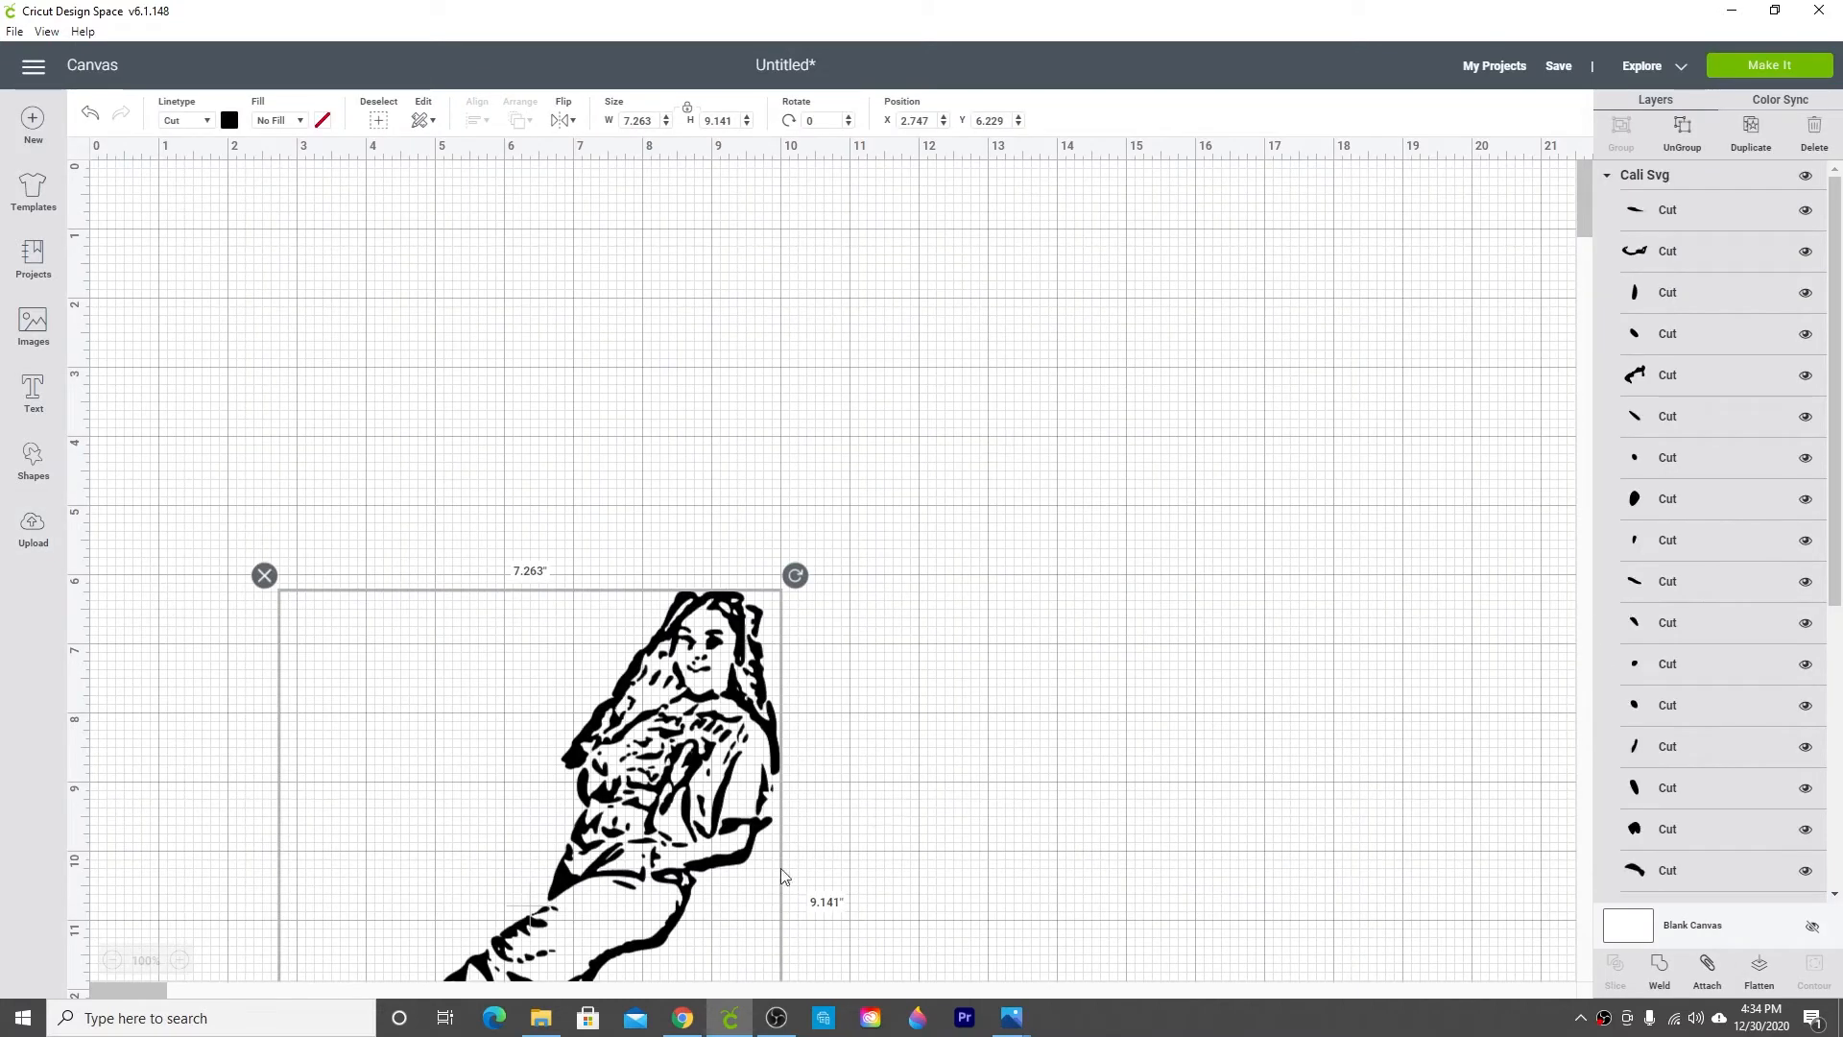
# Step: Resize the image to about 4.888 by 6.152 inches and position it near the canvas's upper left
pyautogui.moveTo(674, 831); pyautogui.dragTo(667, 466)
pyautogui.moveTo(784, 868); pyautogui.dragTo(617, 604)
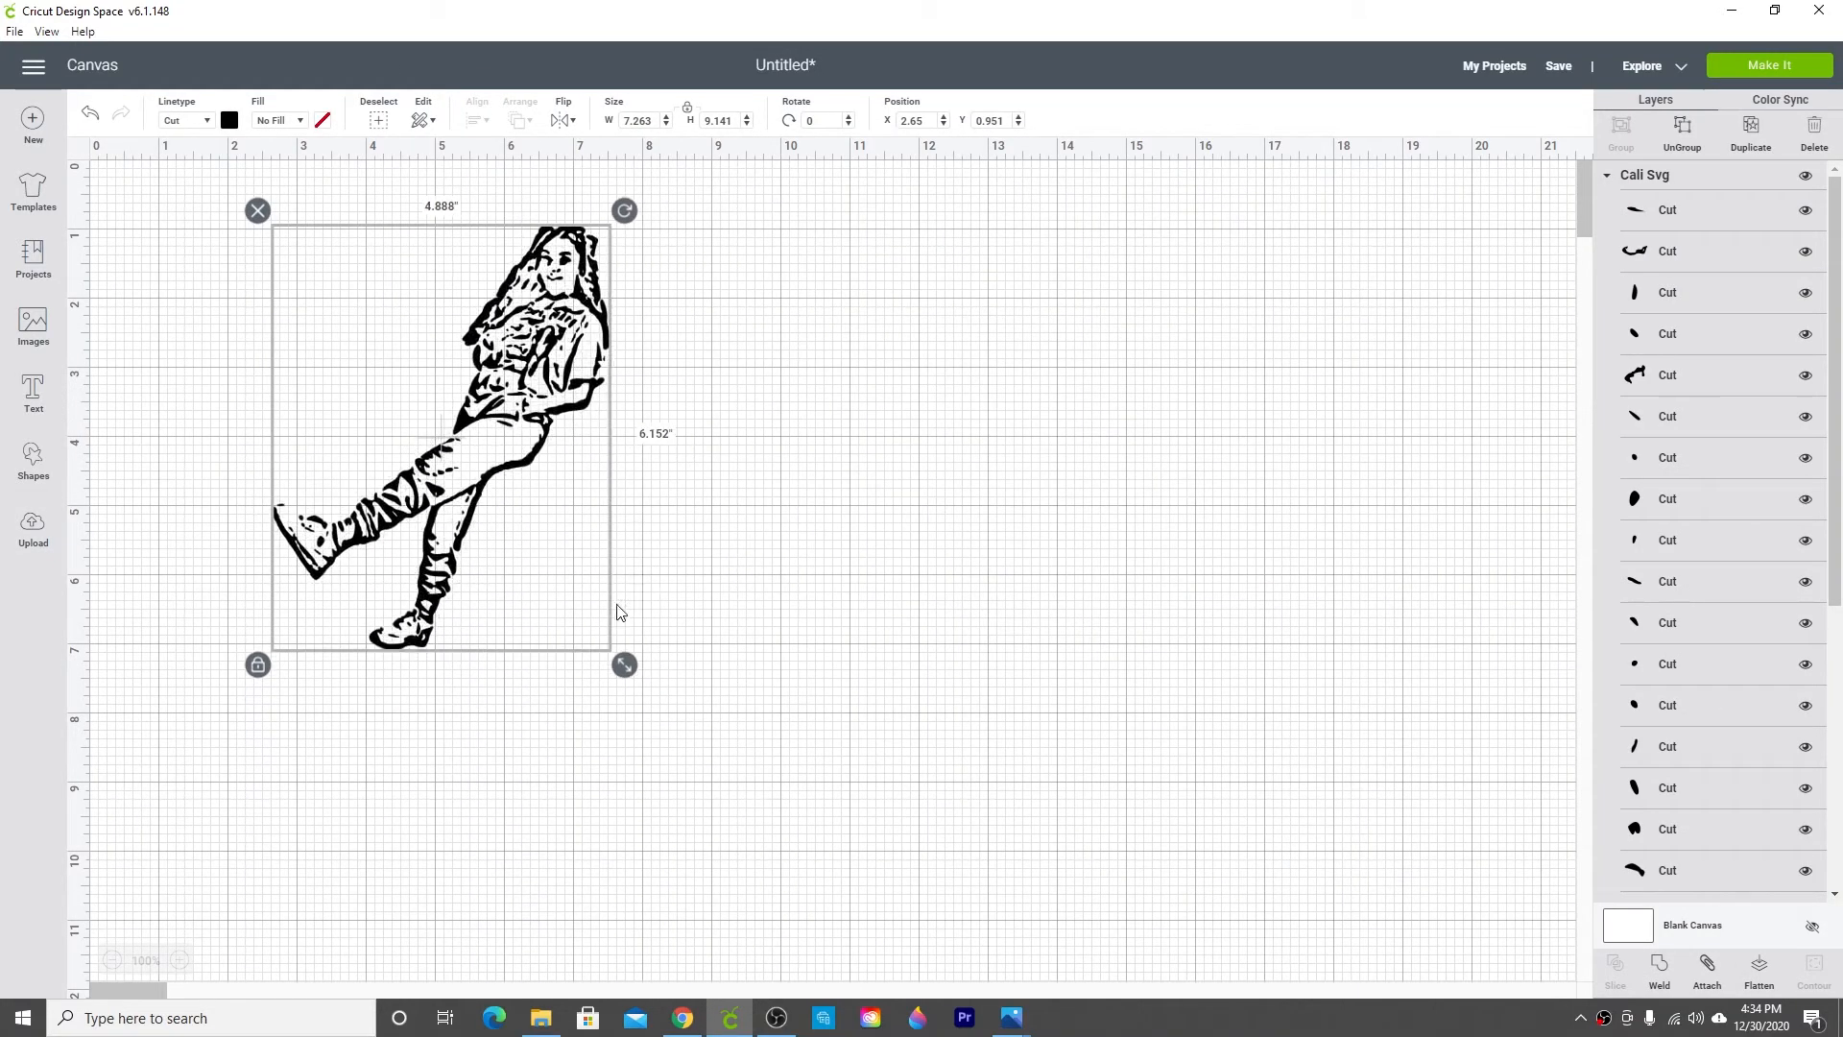
pyautogui.scroll(-10, 1702, 779)
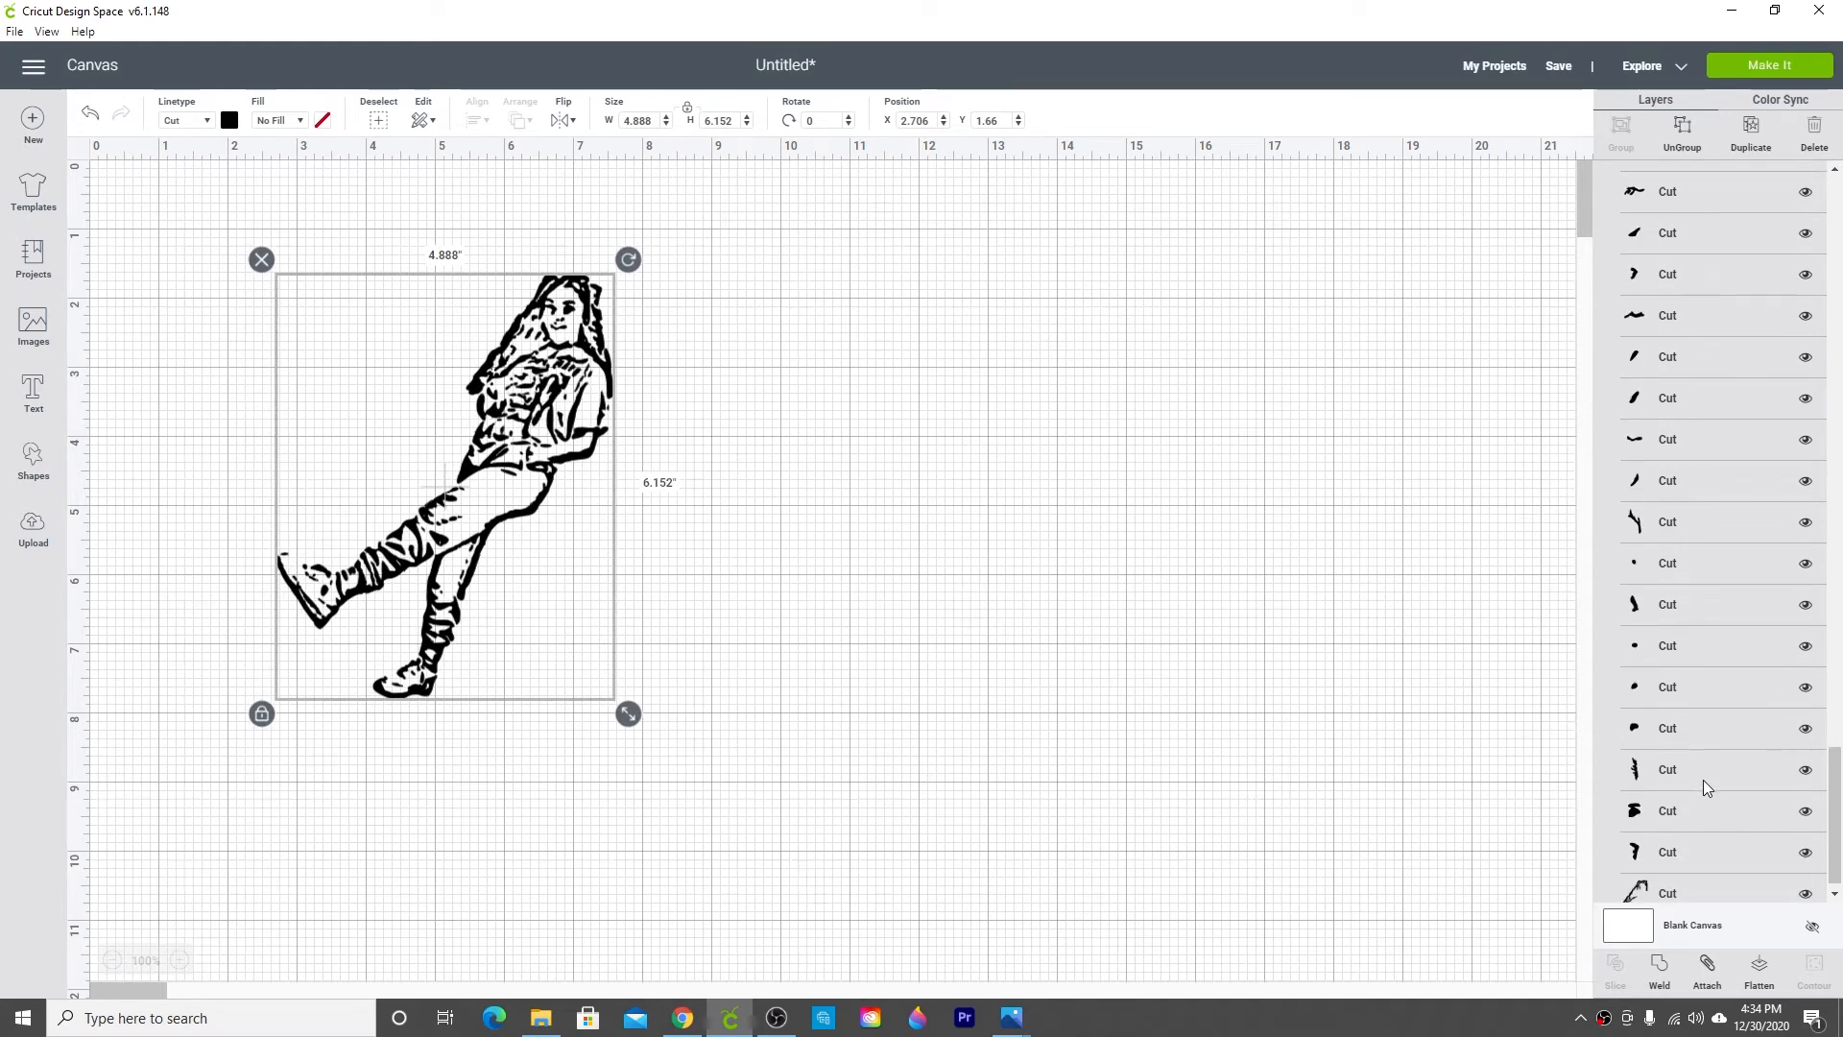
pyautogui.scroll(5, 1702, 780)
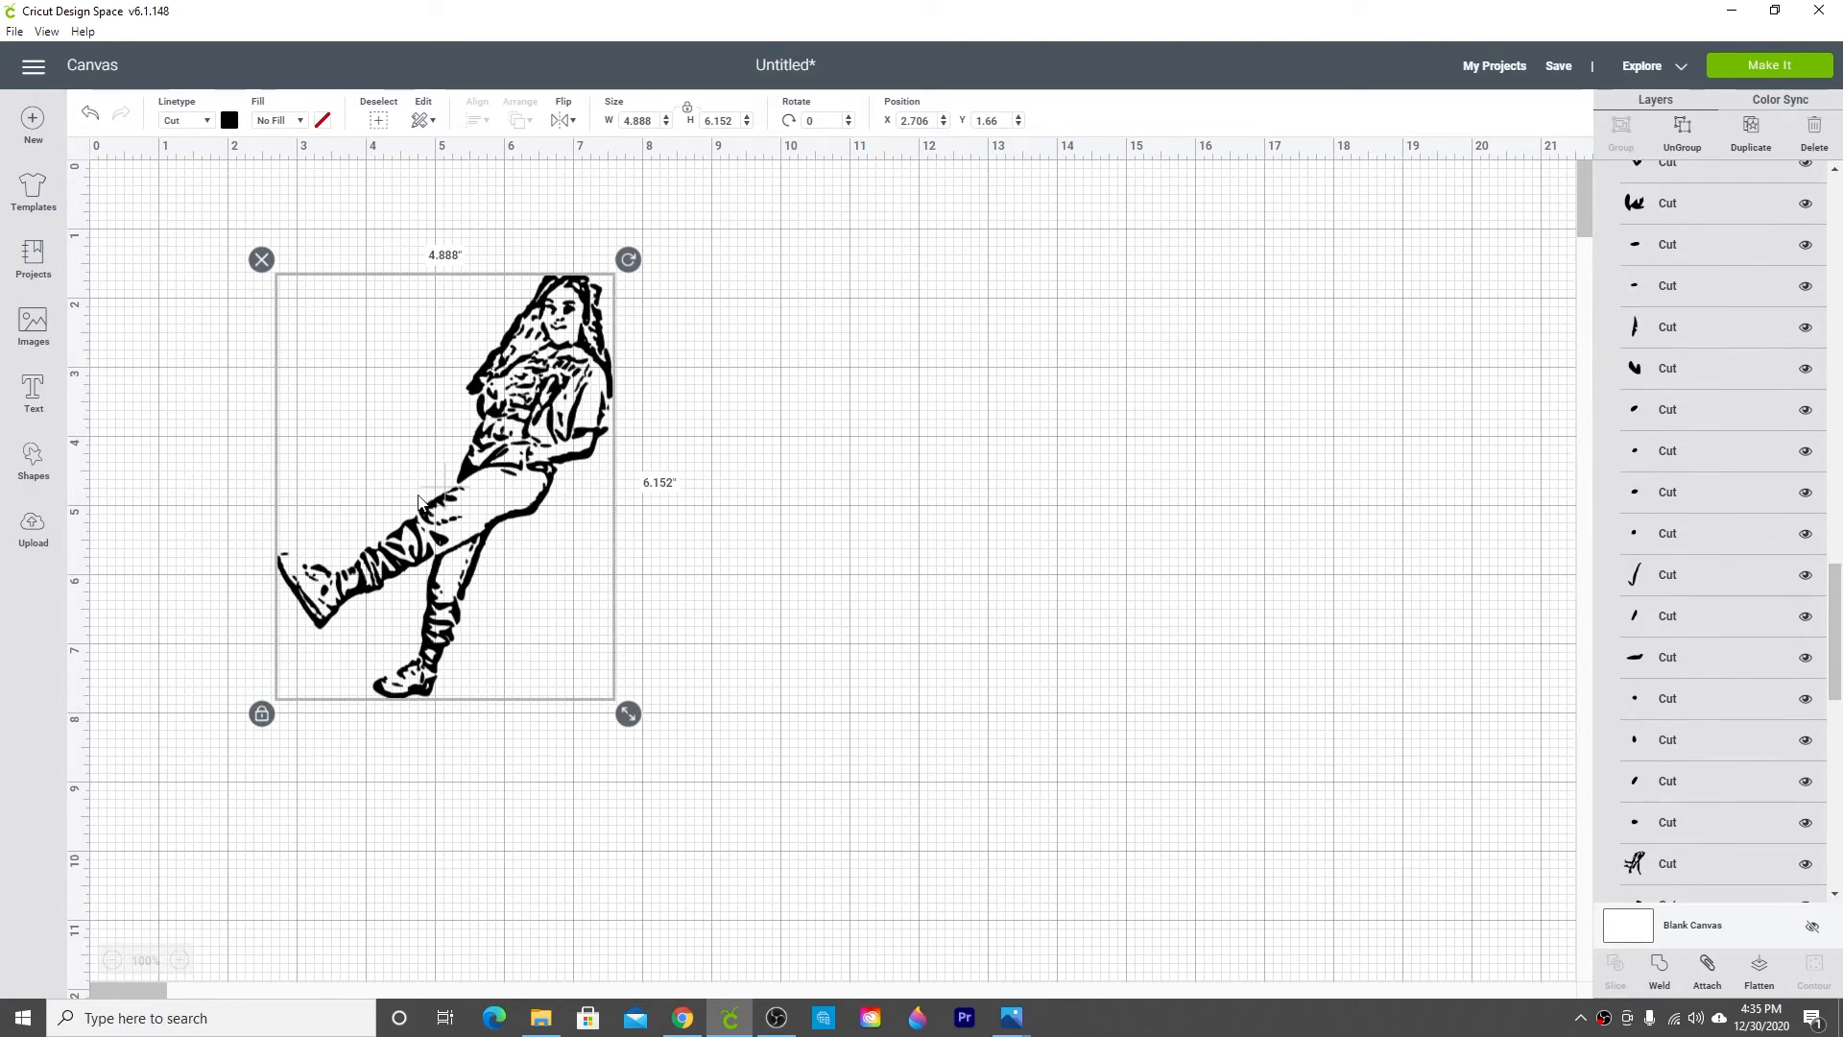
pyautogui.moveTo(418, 499); pyautogui.dragTo(554, 532)
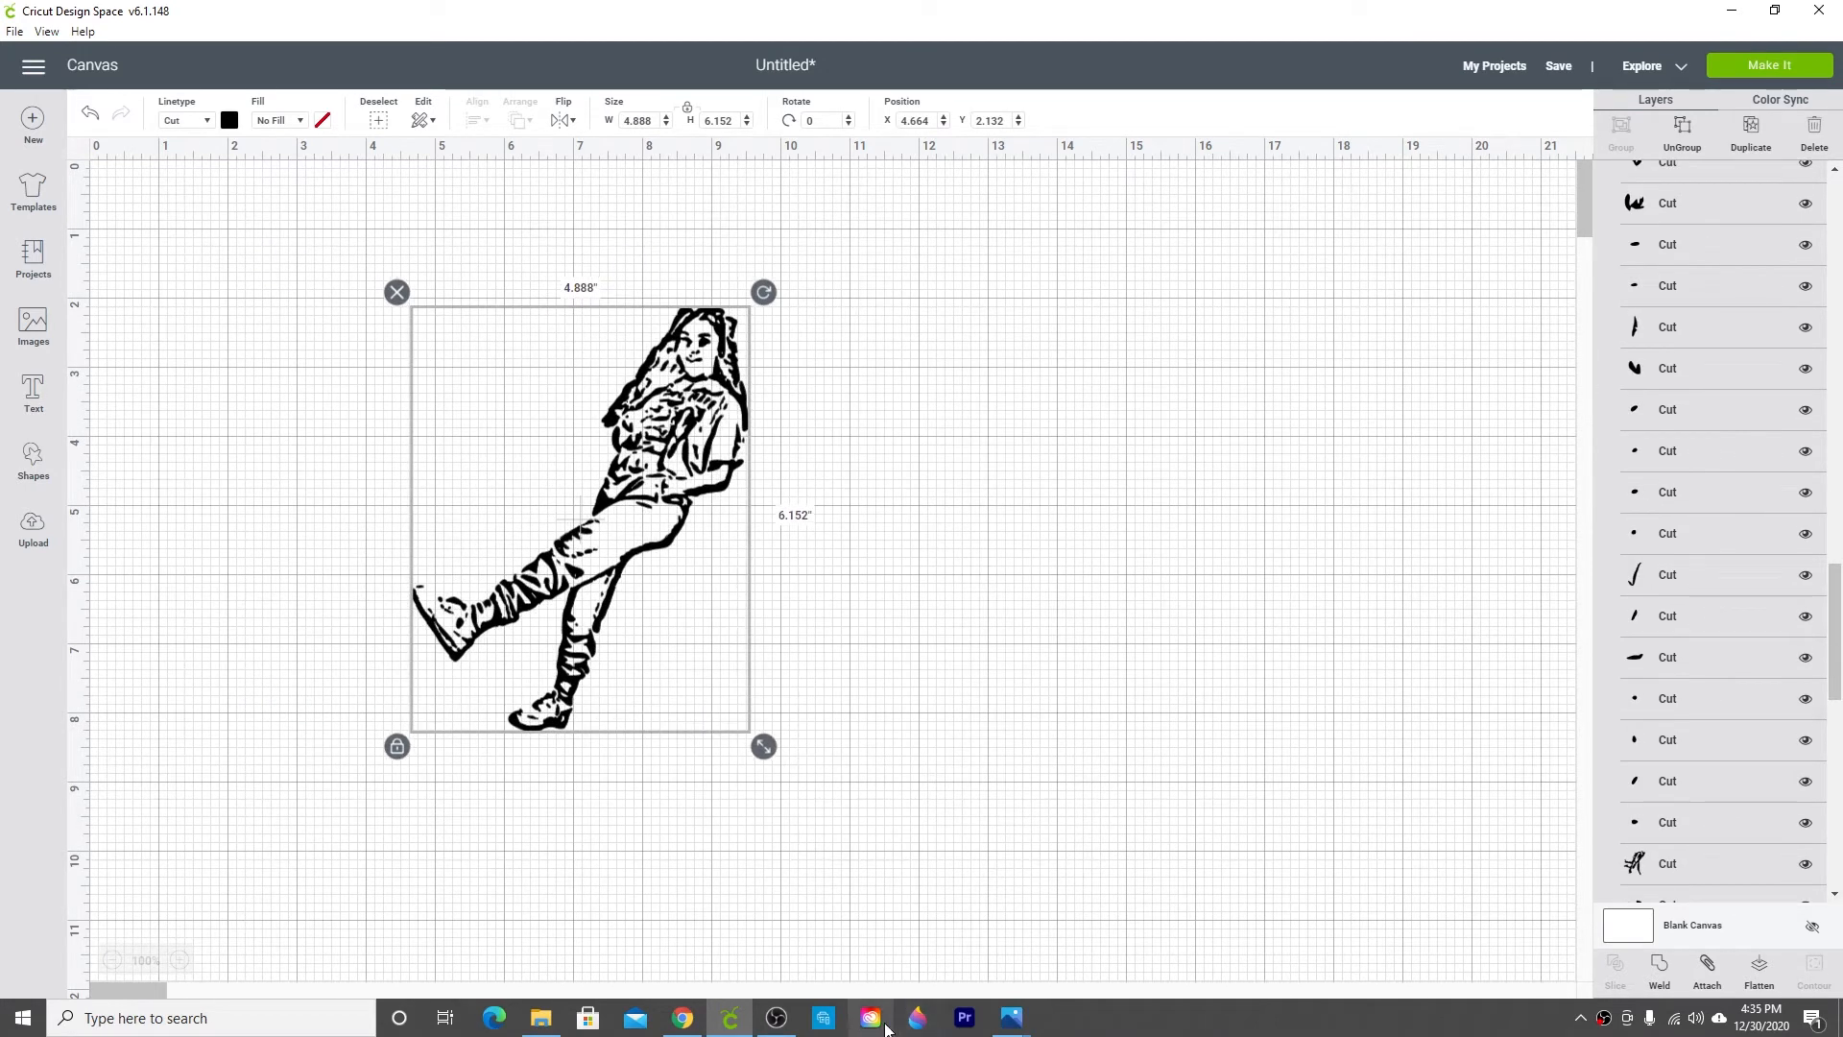
# Step: Paste a screenshot of the browser tab showing the Cali SVG drawing onto a new Paint 3D canvas
pyautogui.moveTo(1006, 1027)
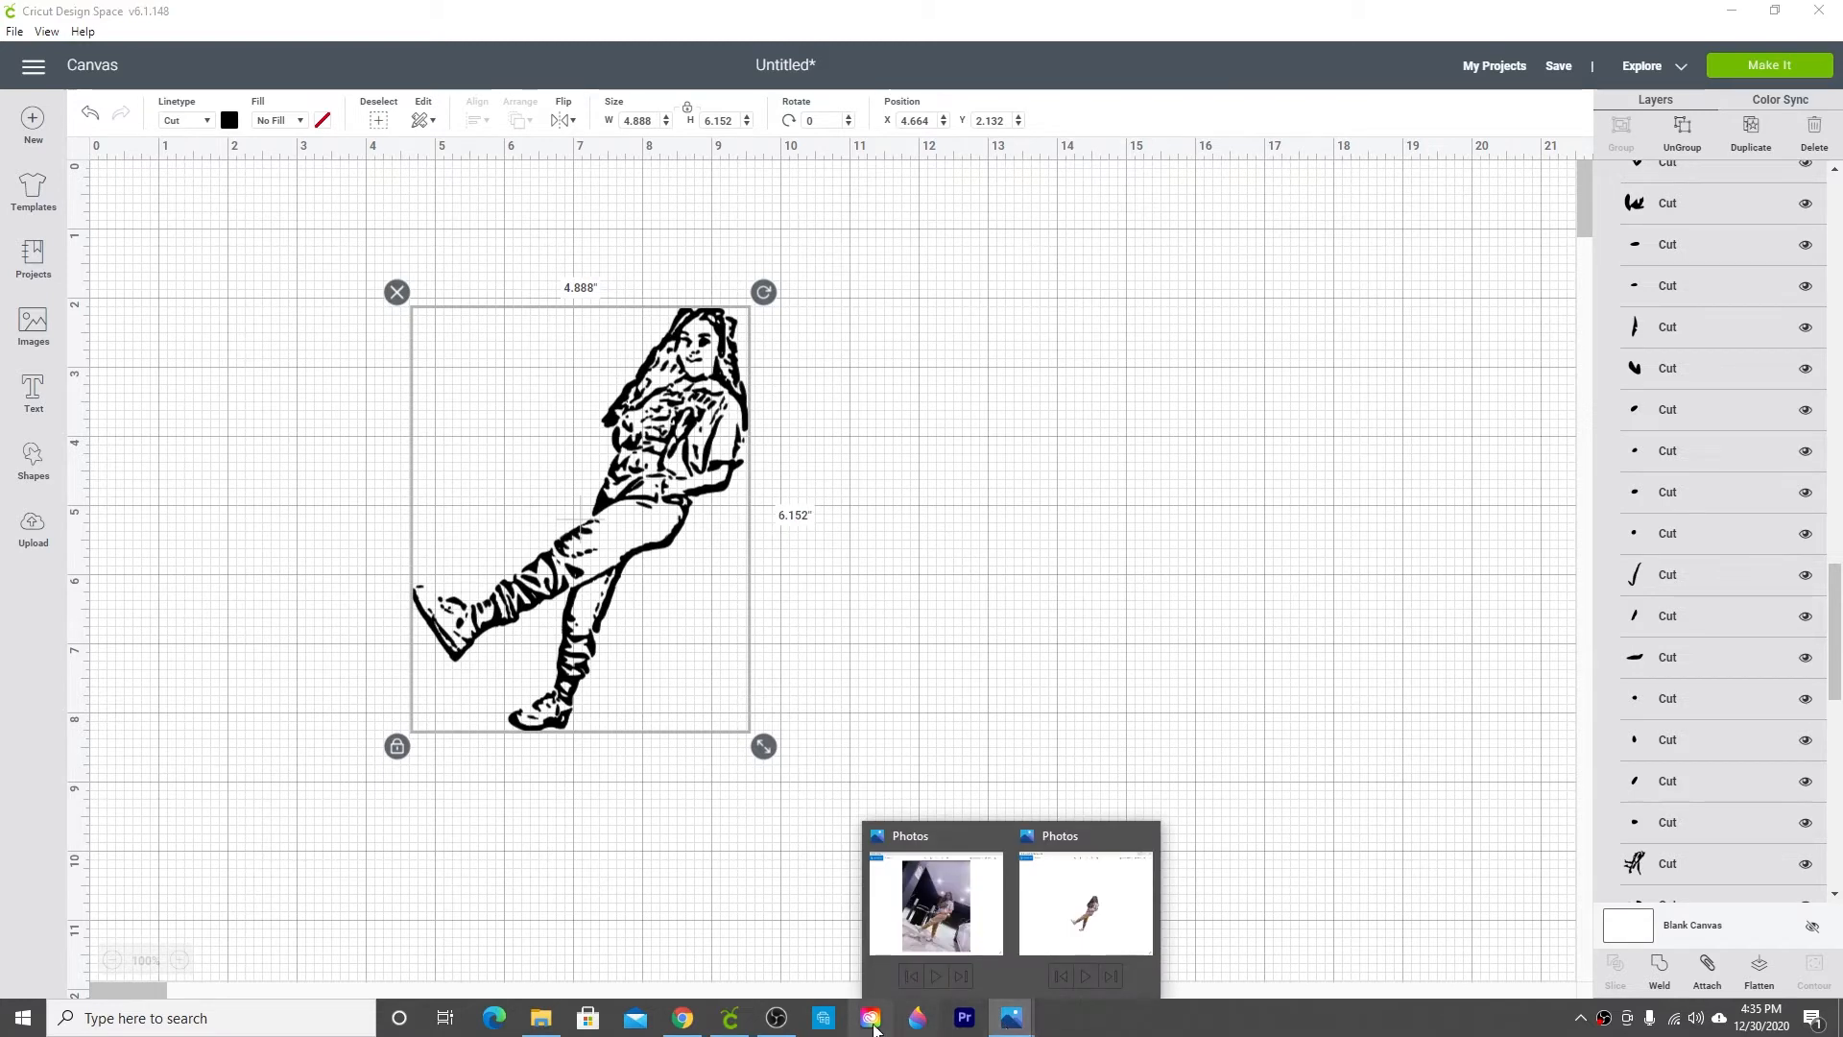
pyautogui.click(682, 1017)
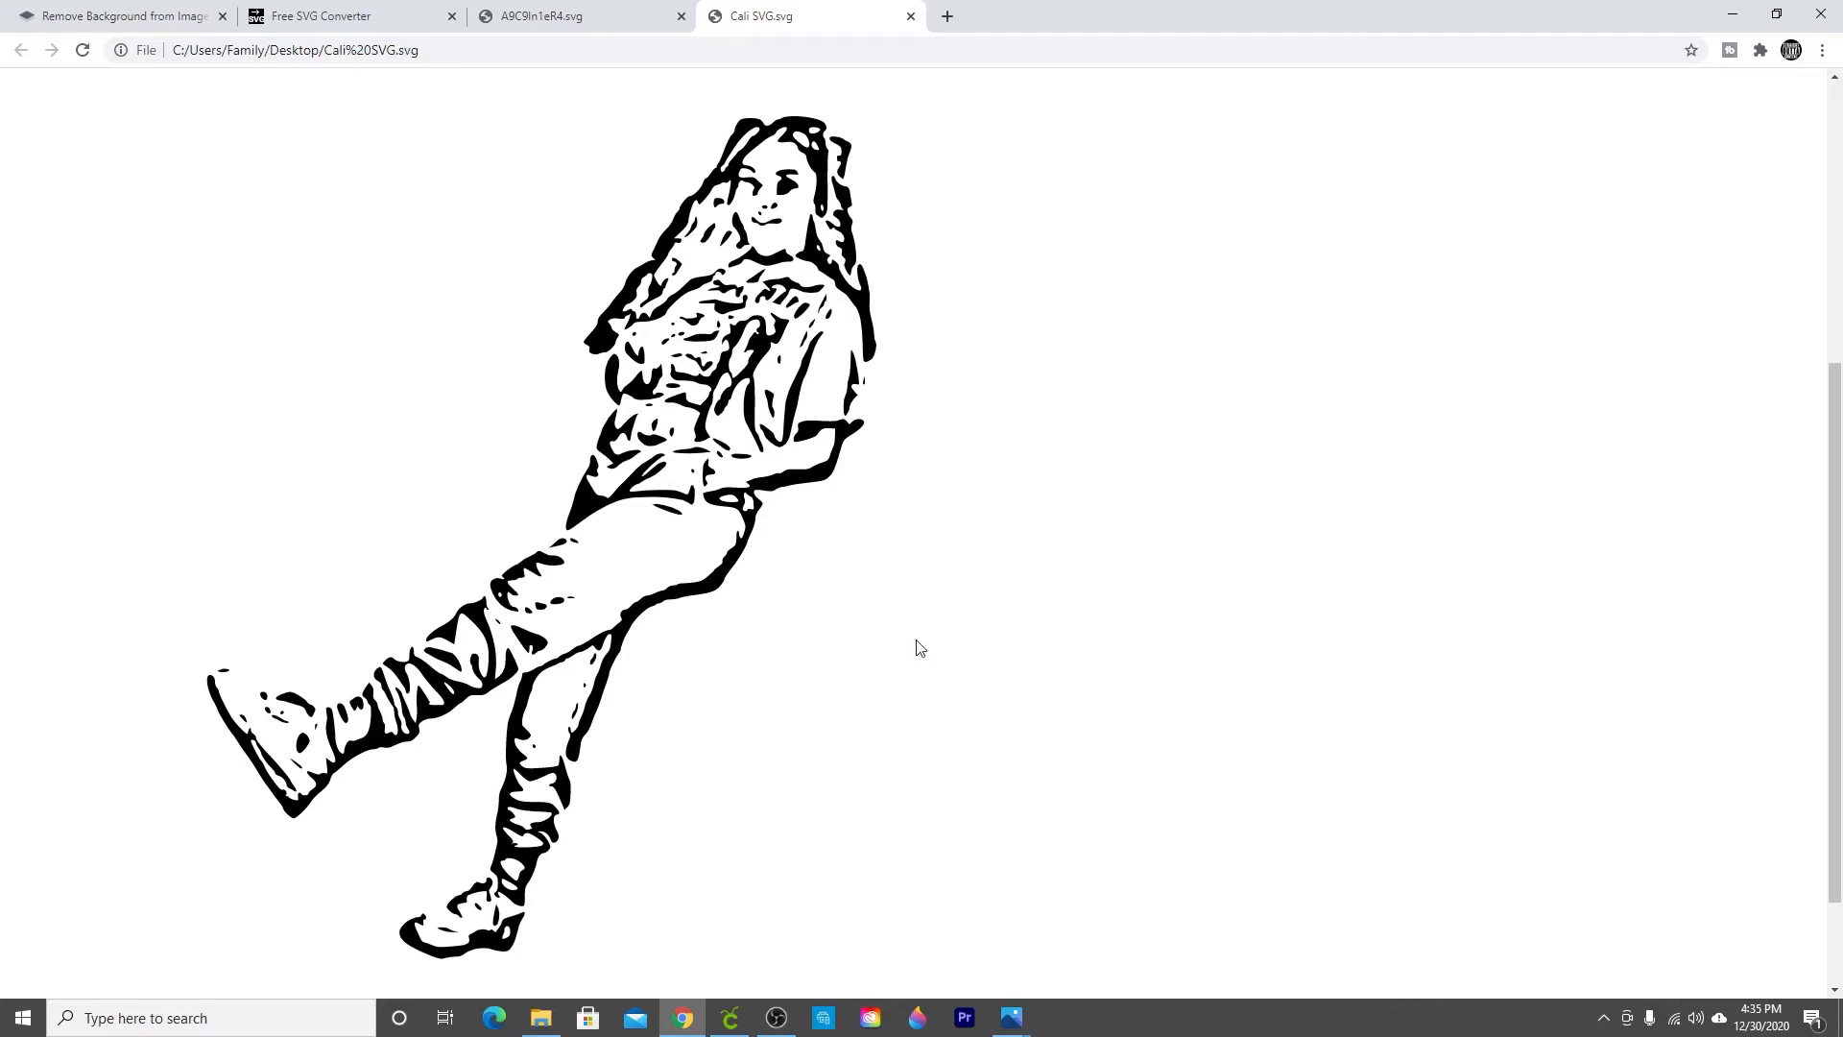
pyautogui.click(916, 1017)
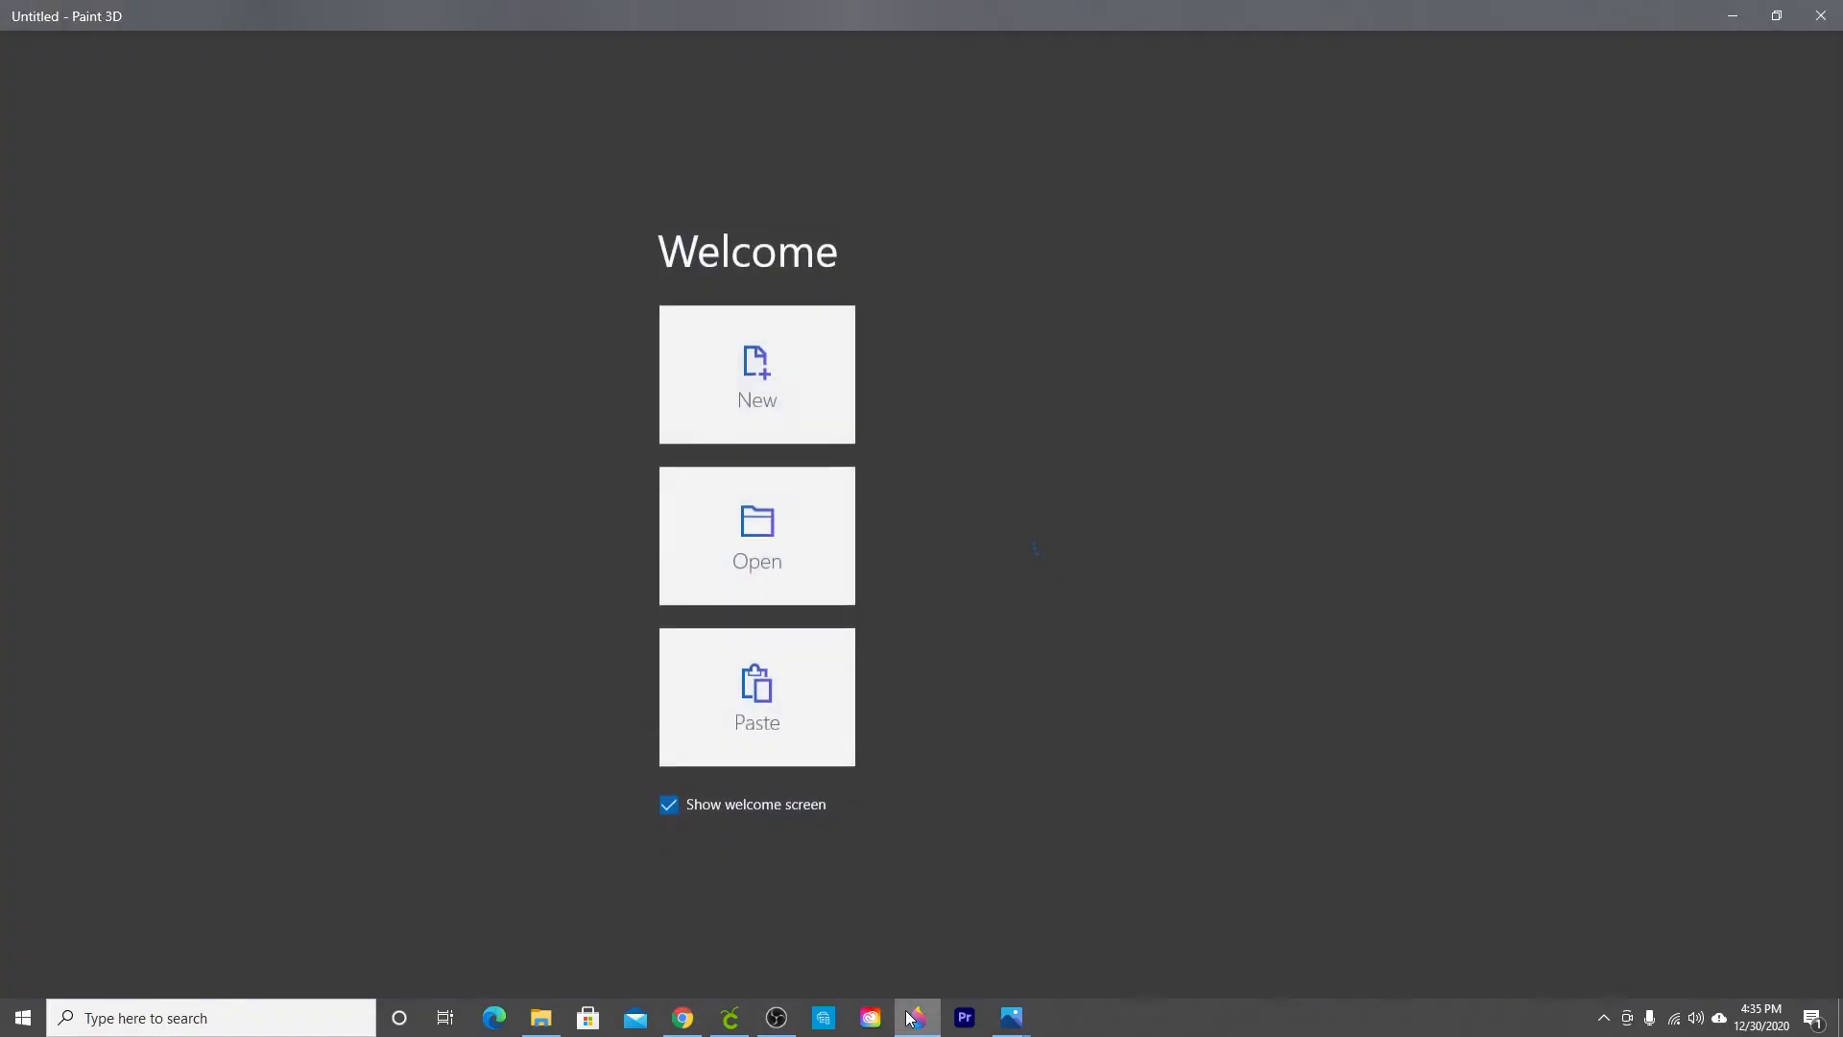
pyautogui.click(712, 384)
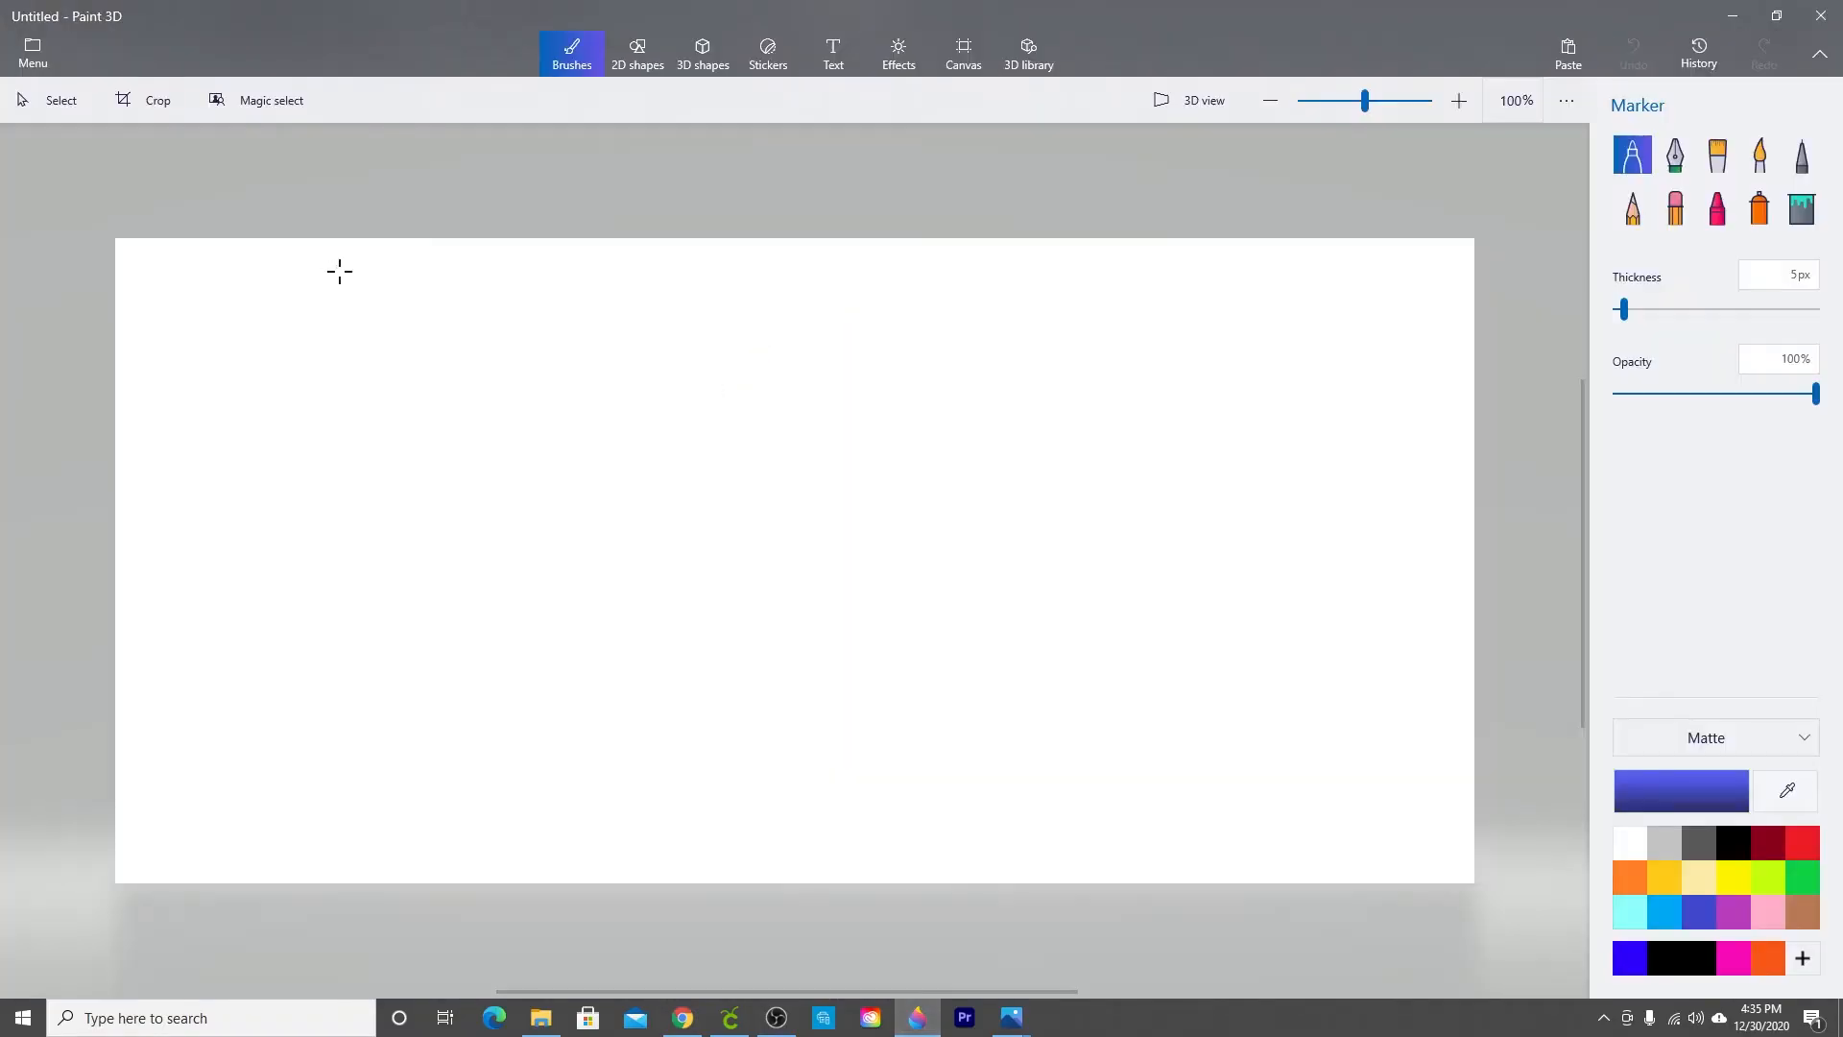
pyautogui.rightClick(373, 300)
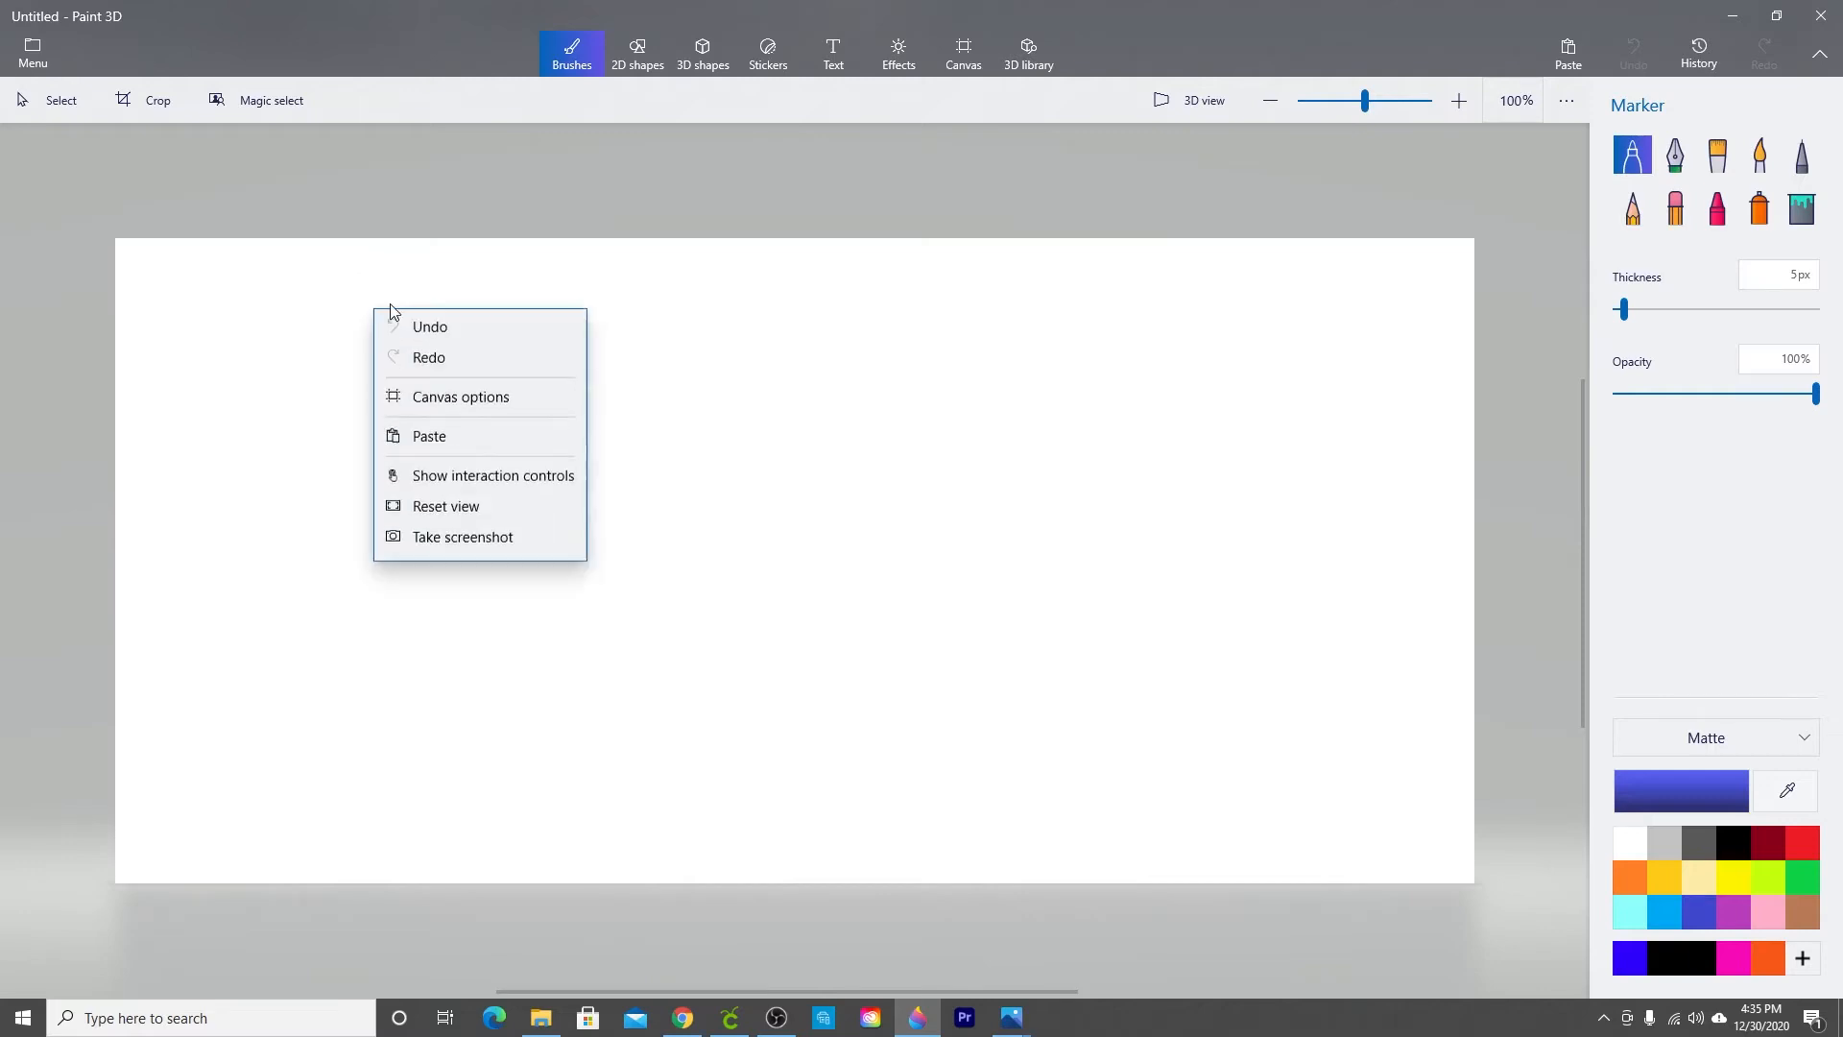
pyautogui.click(415, 432)
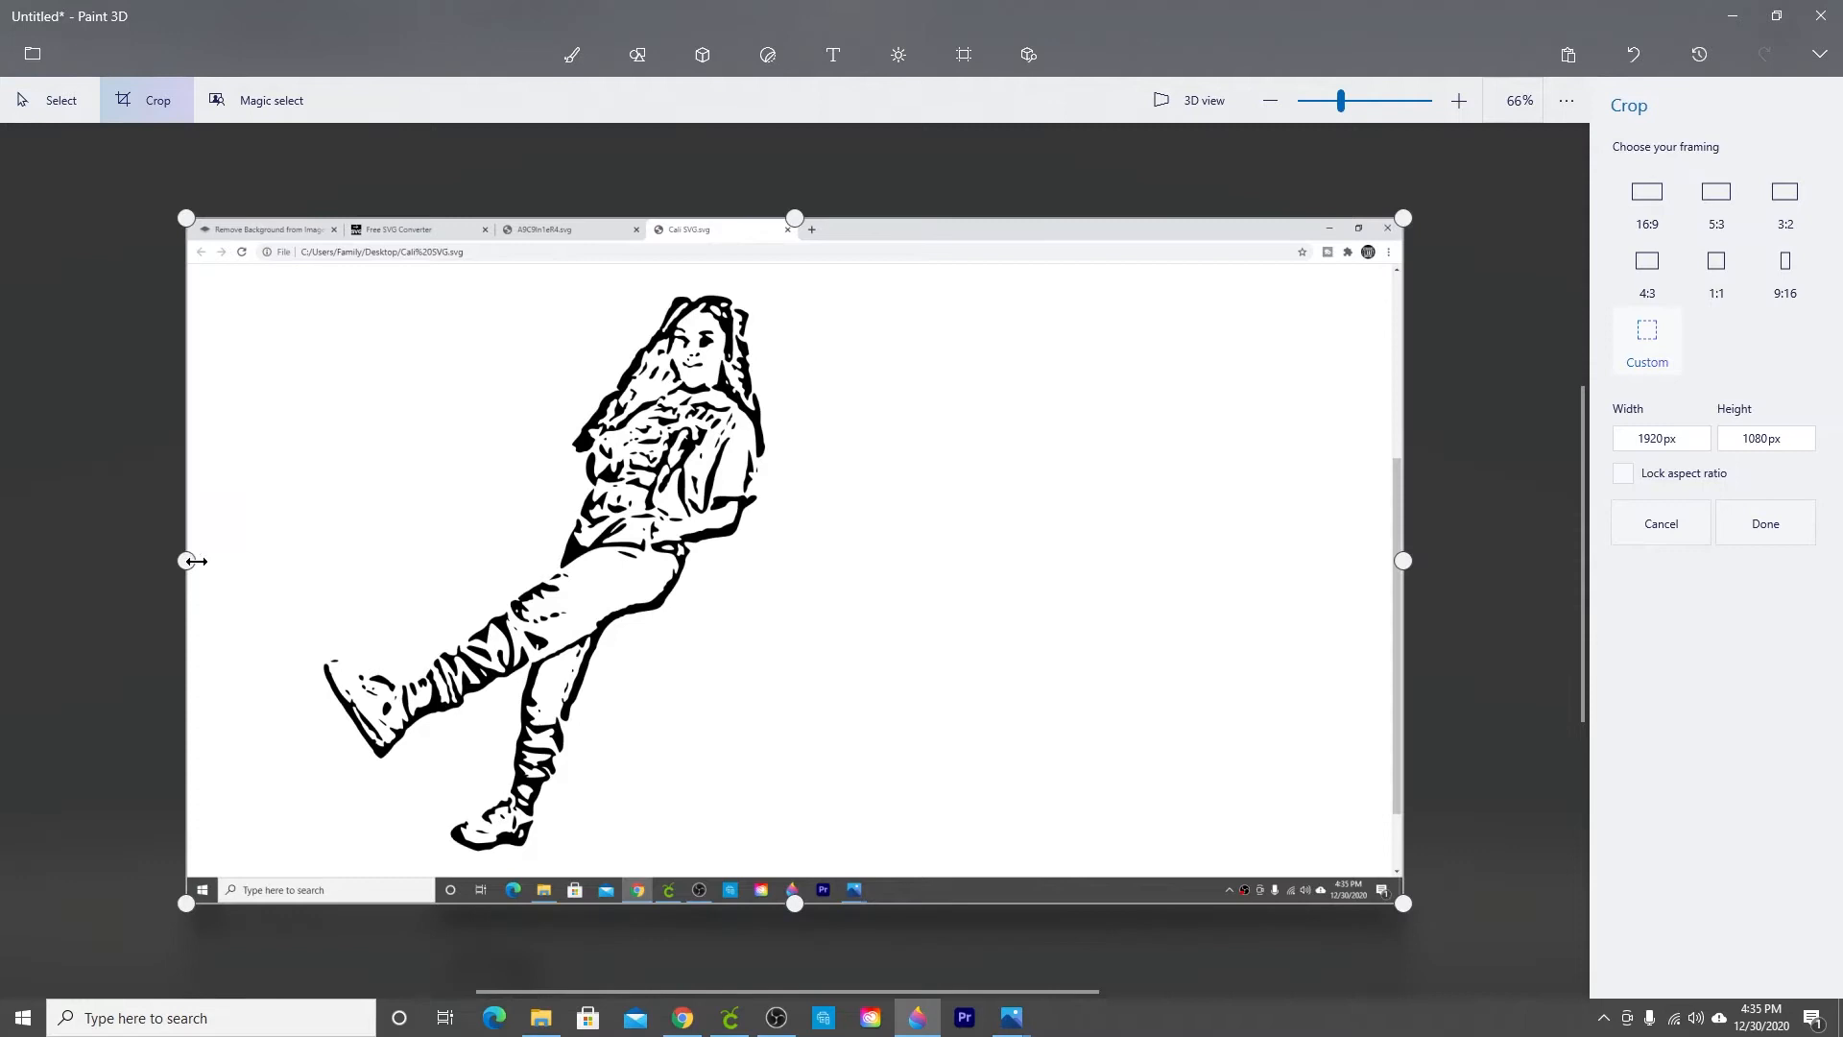
# Step: Crop the pasted screenshot down to just the drawing, trimming the browser frame and taskbar
pyautogui.moveTo(190, 559); pyautogui.dragTo(315, 560)
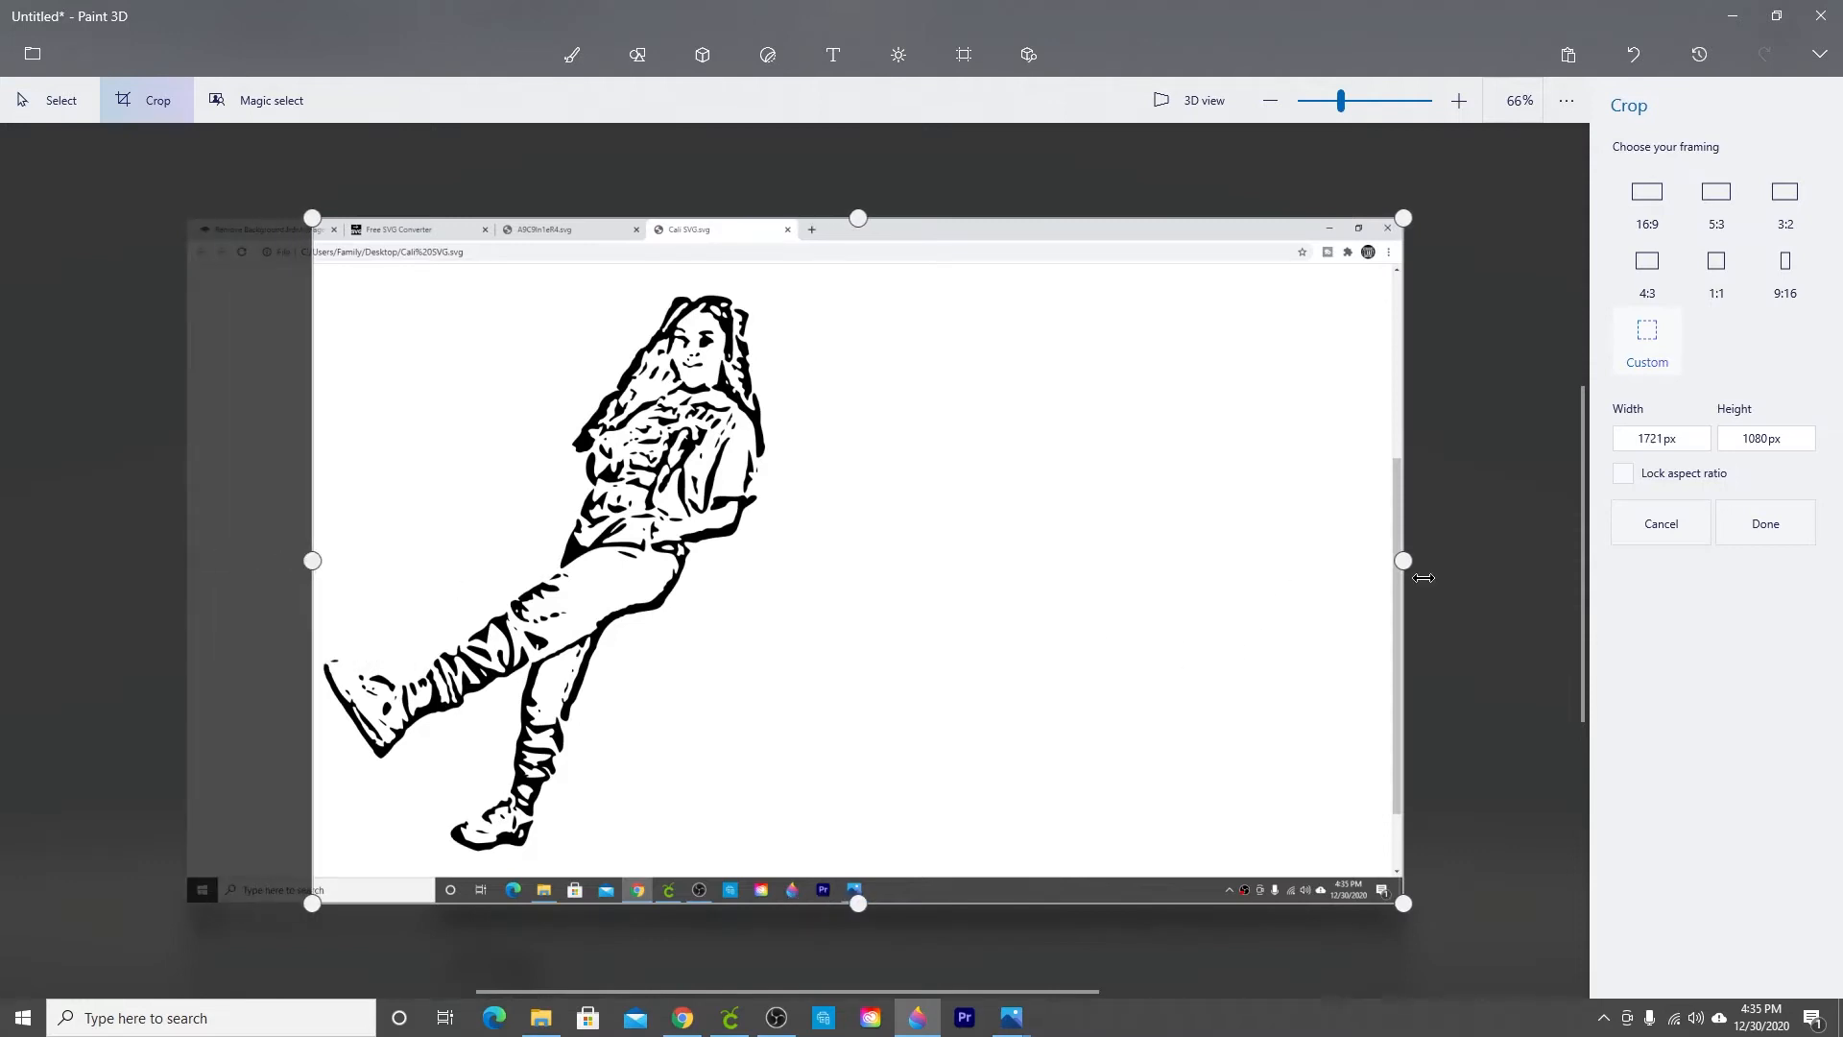
pyautogui.moveTo(1403, 560); pyautogui.dragTo(799, 576)
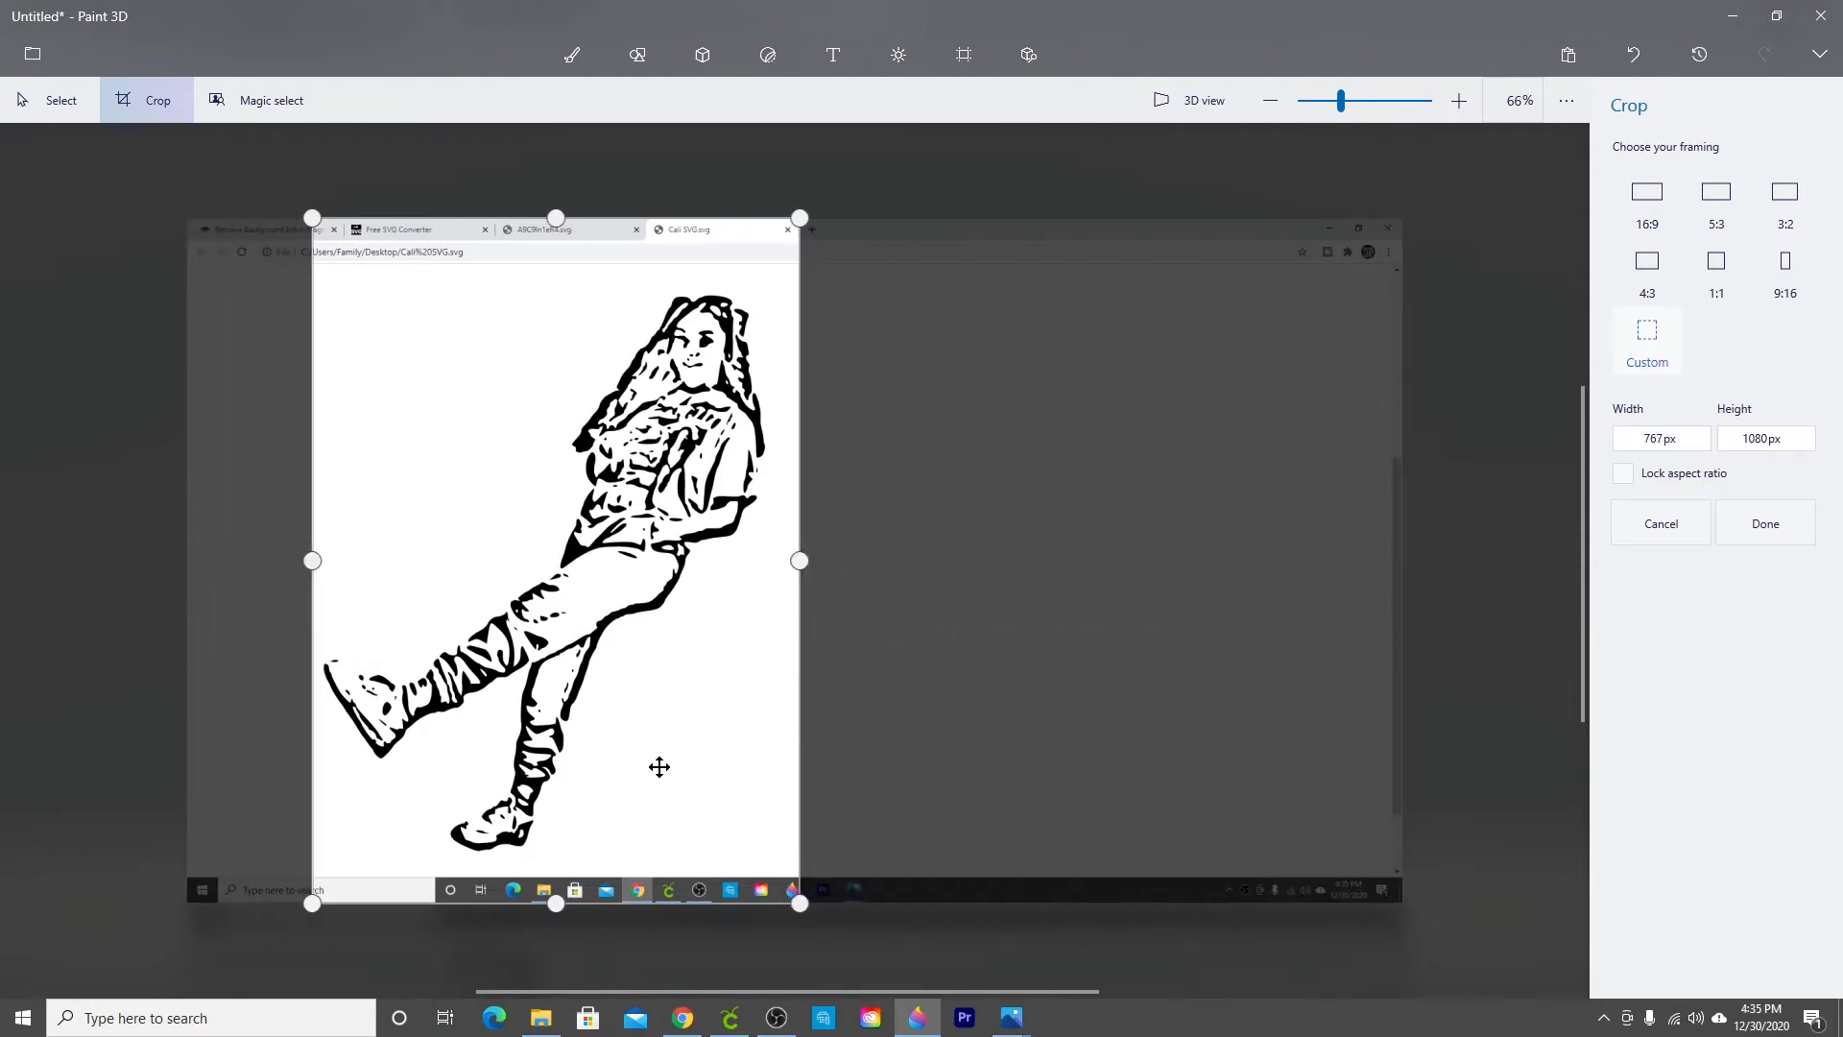
pyautogui.moveTo(560, 902); pyautogui.dragTo(546, 857)
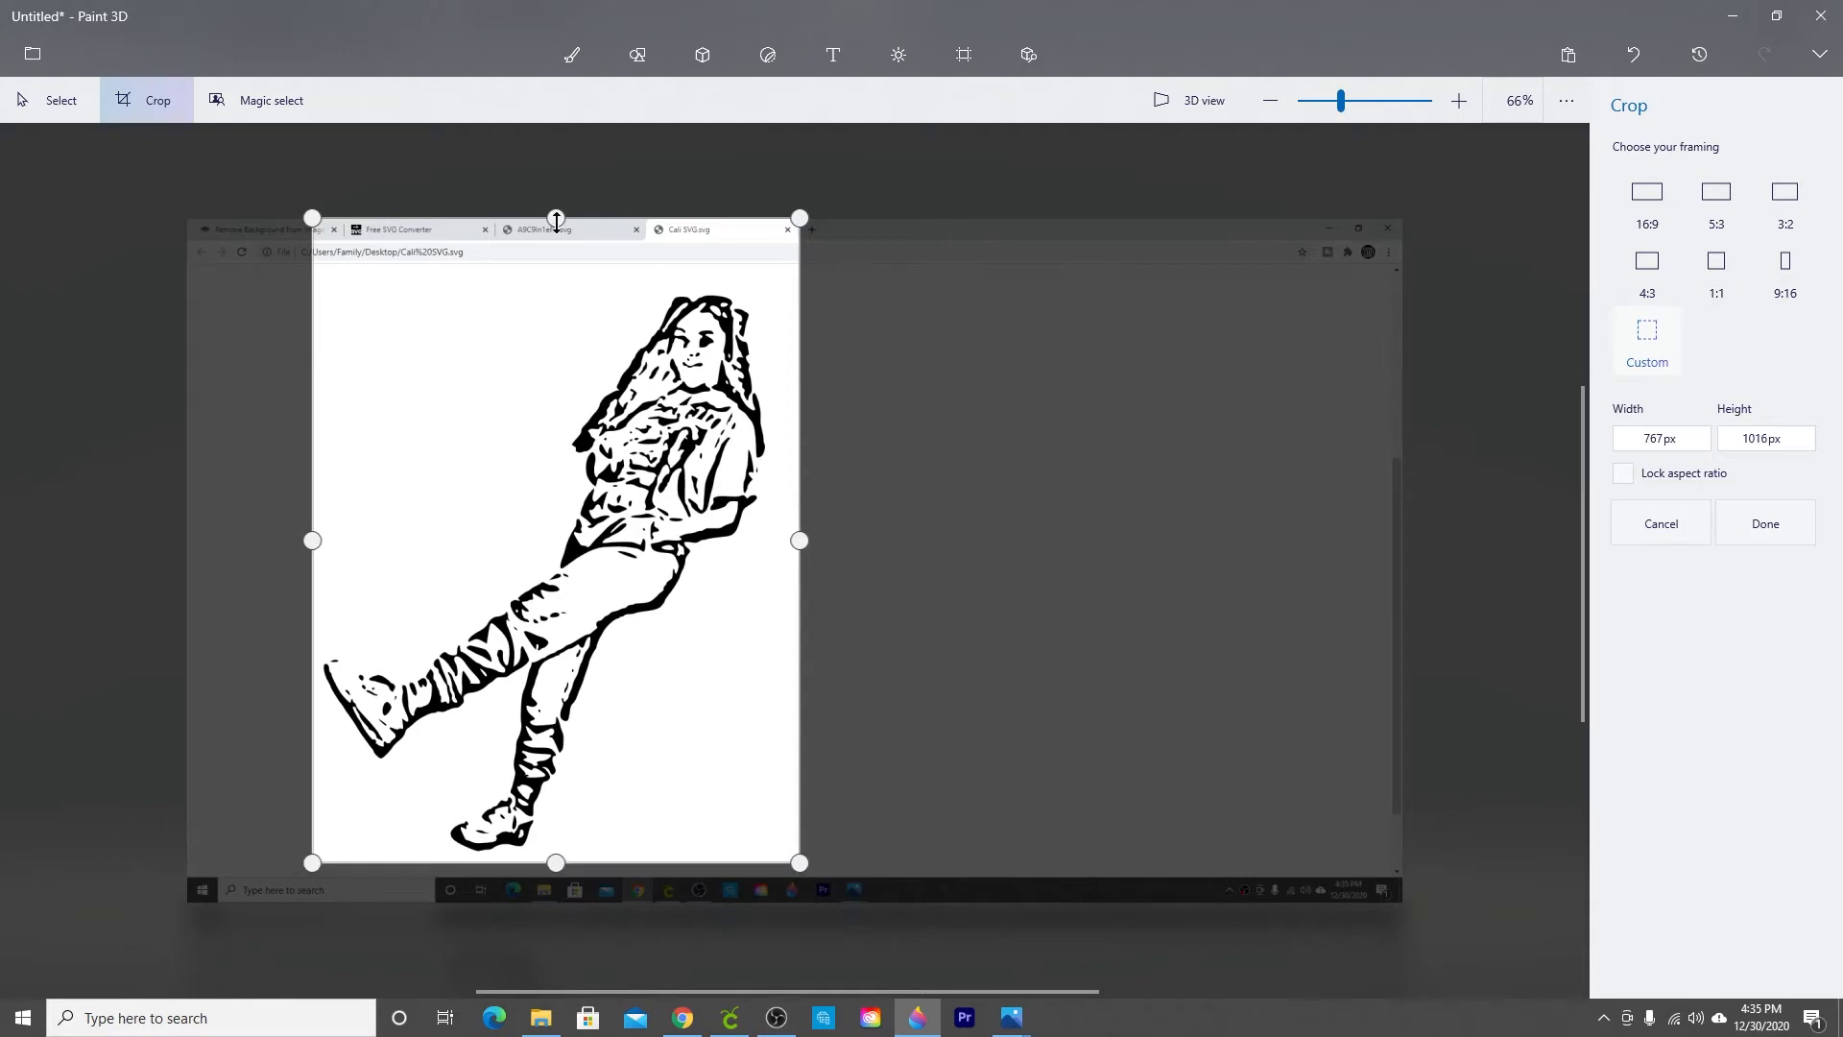
pyautogui.moveTo(556, 221); pyautogui.dragTo(558, 288)
pyautogui.click(1765, 523)
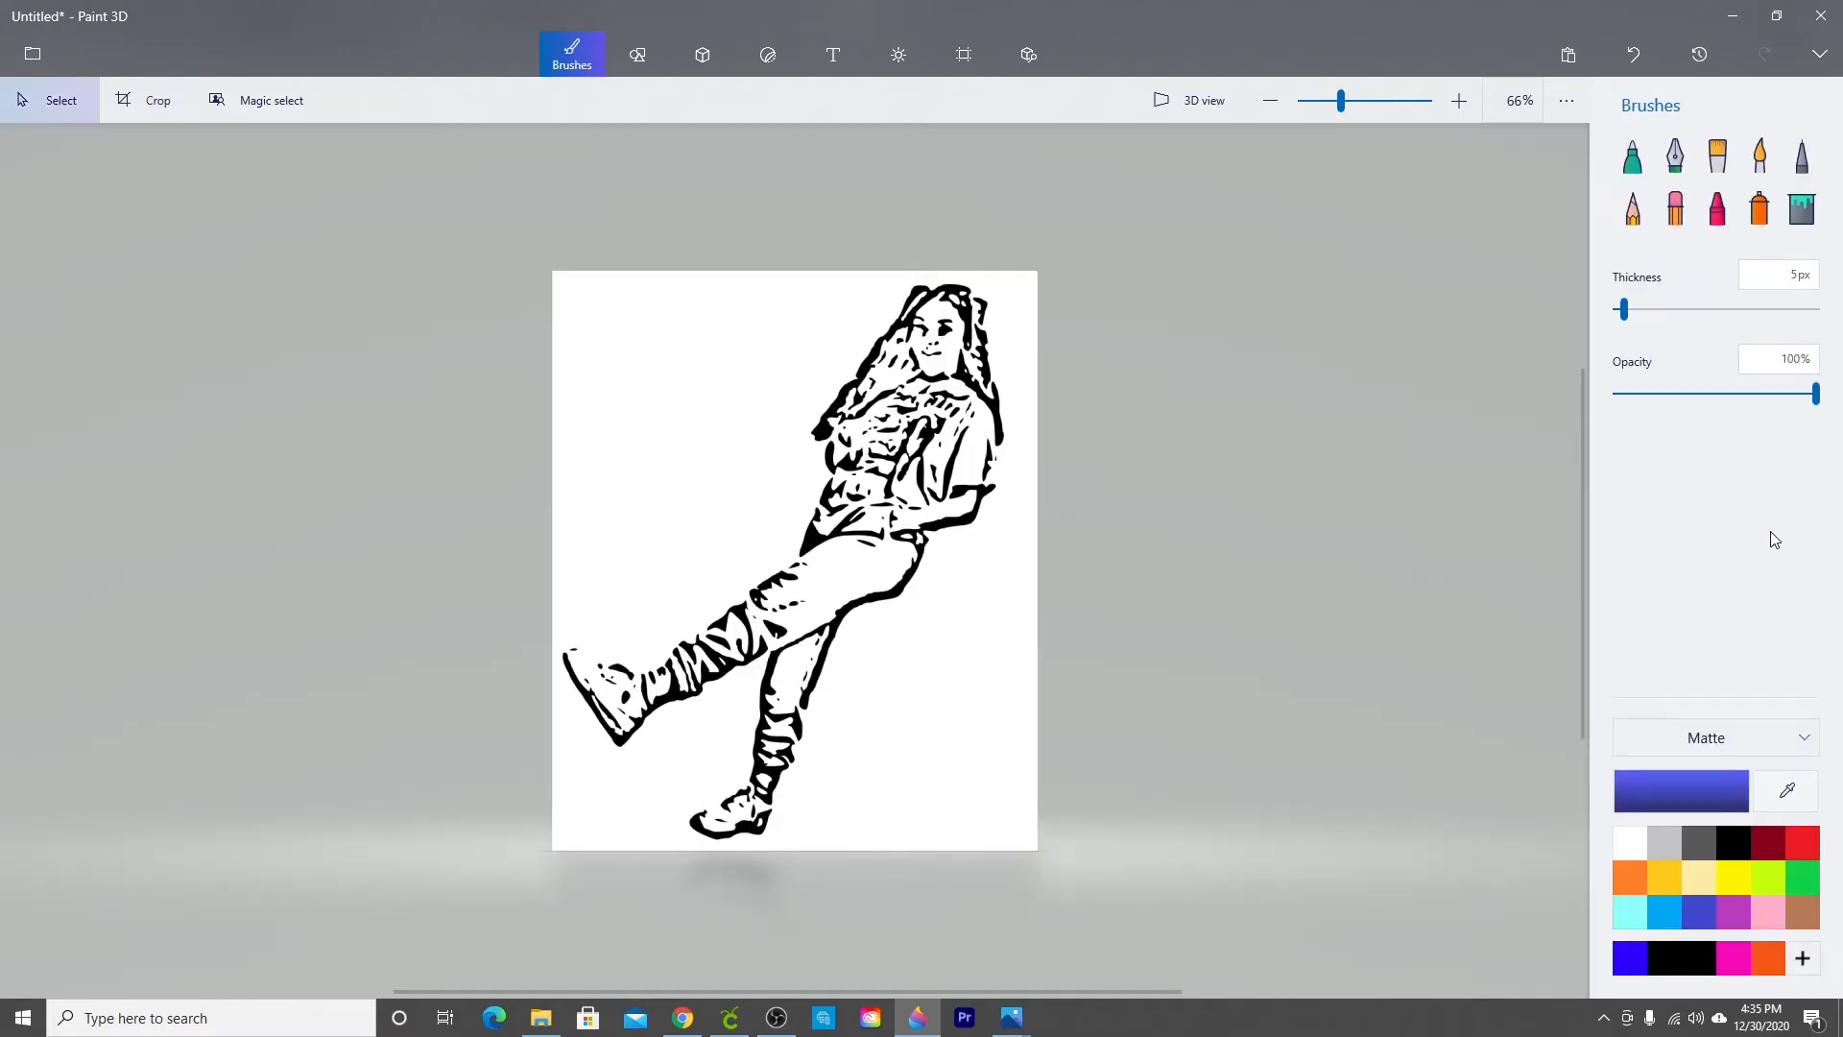
# Step: Save a copy of the cropped picture as a PNG image named Cali Cali on the desktop
pyautogui.click(32, 53)
pyautogui.click(73, 307)
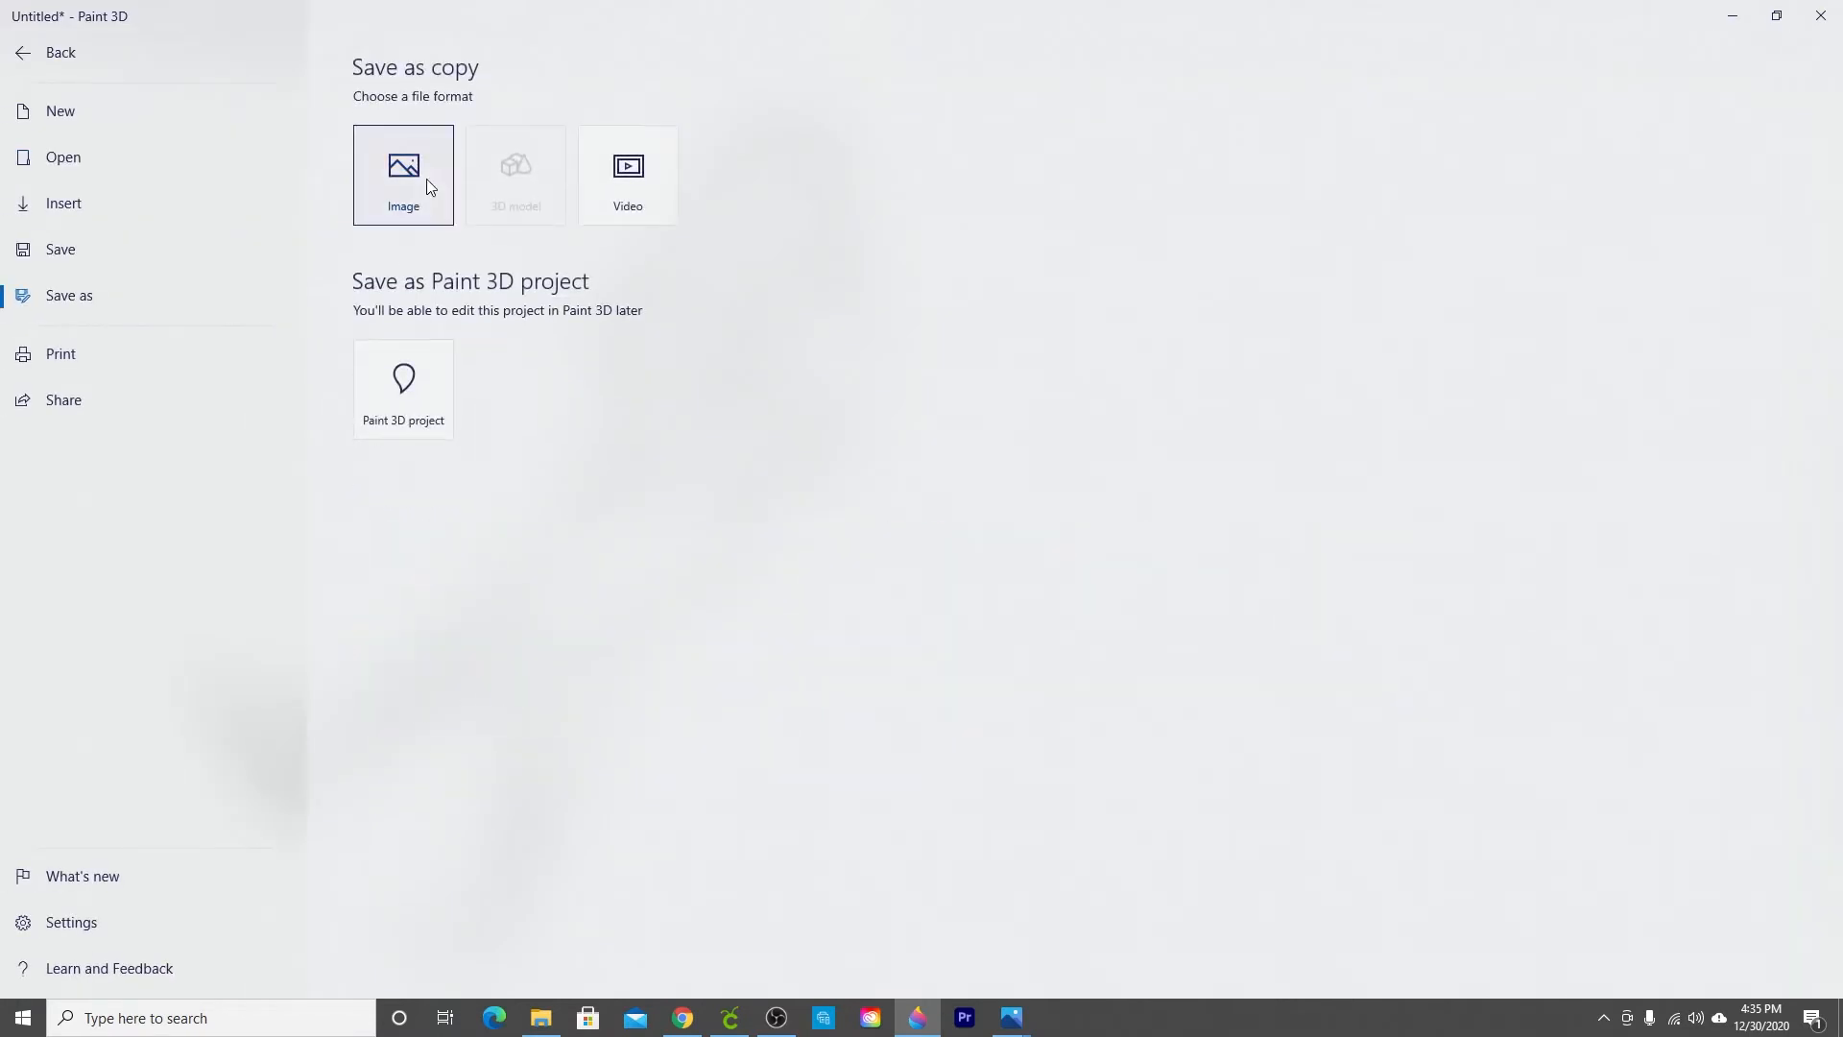
pyautogui.click(425, 179)
pyautogui.write('Cali Cali')
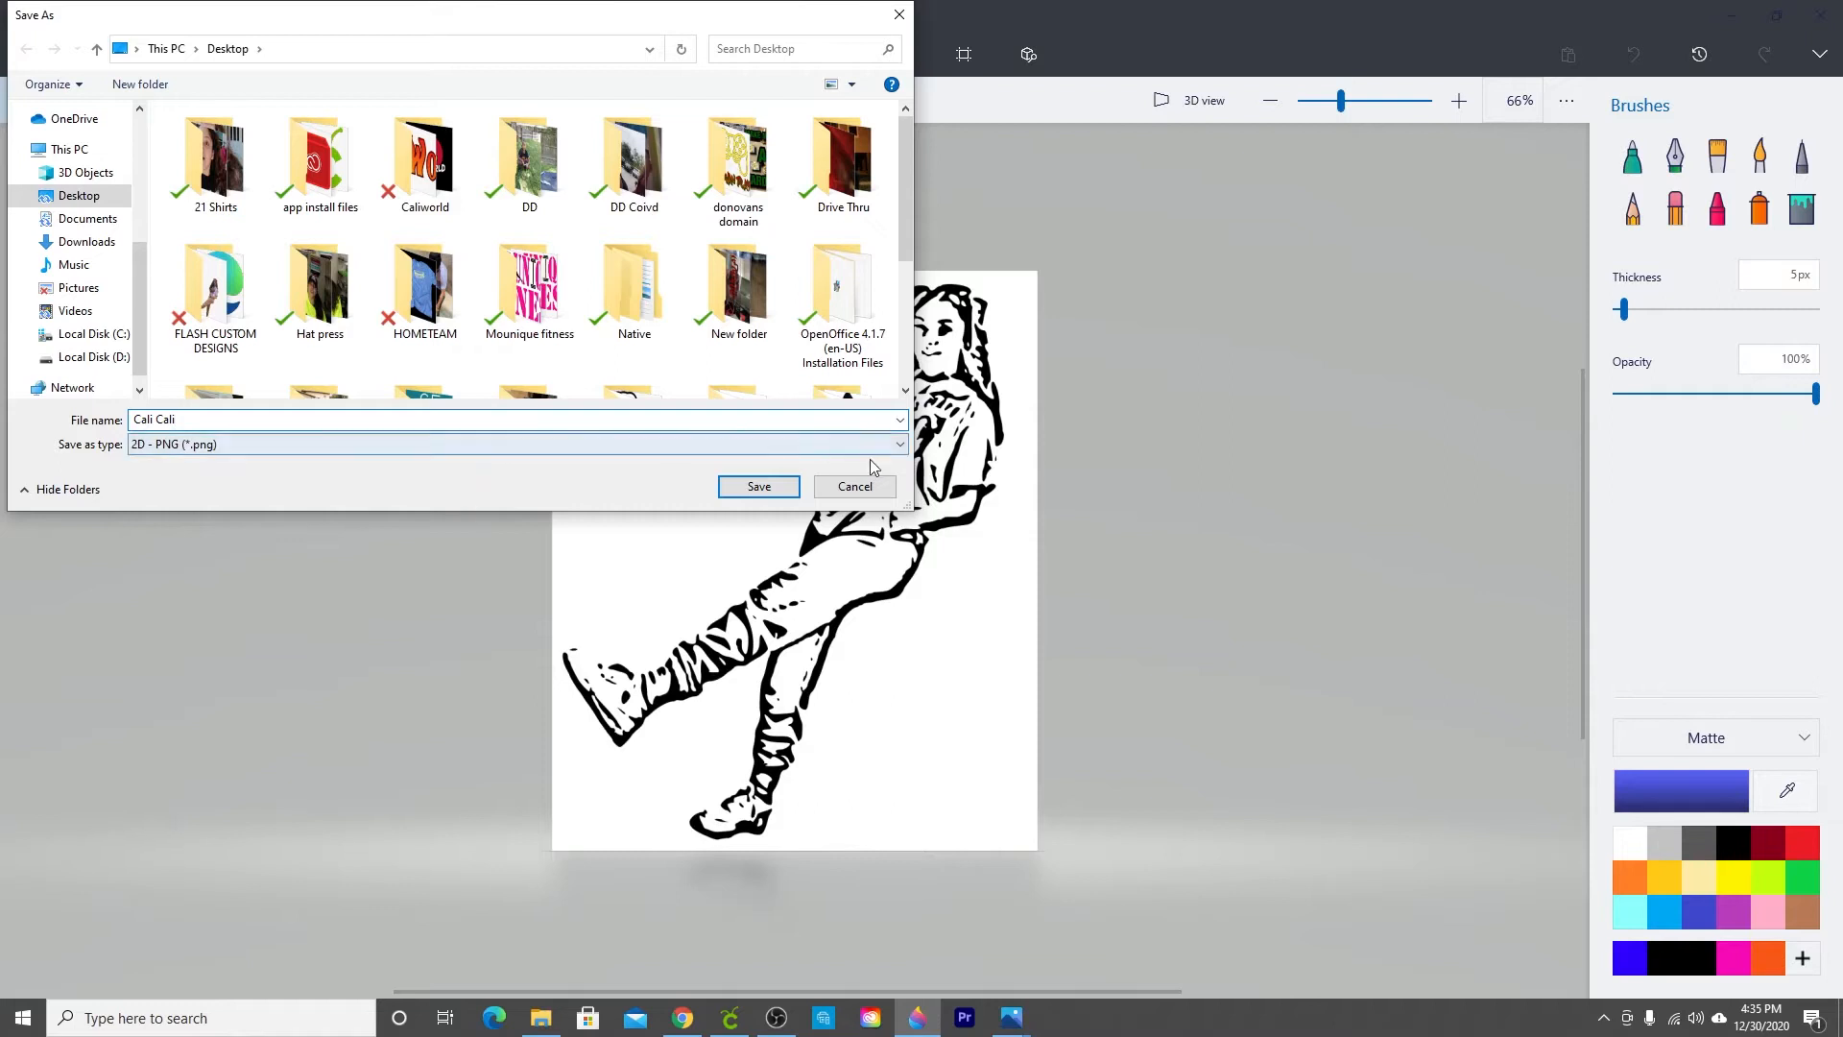
pyautogui.click(739, 490)
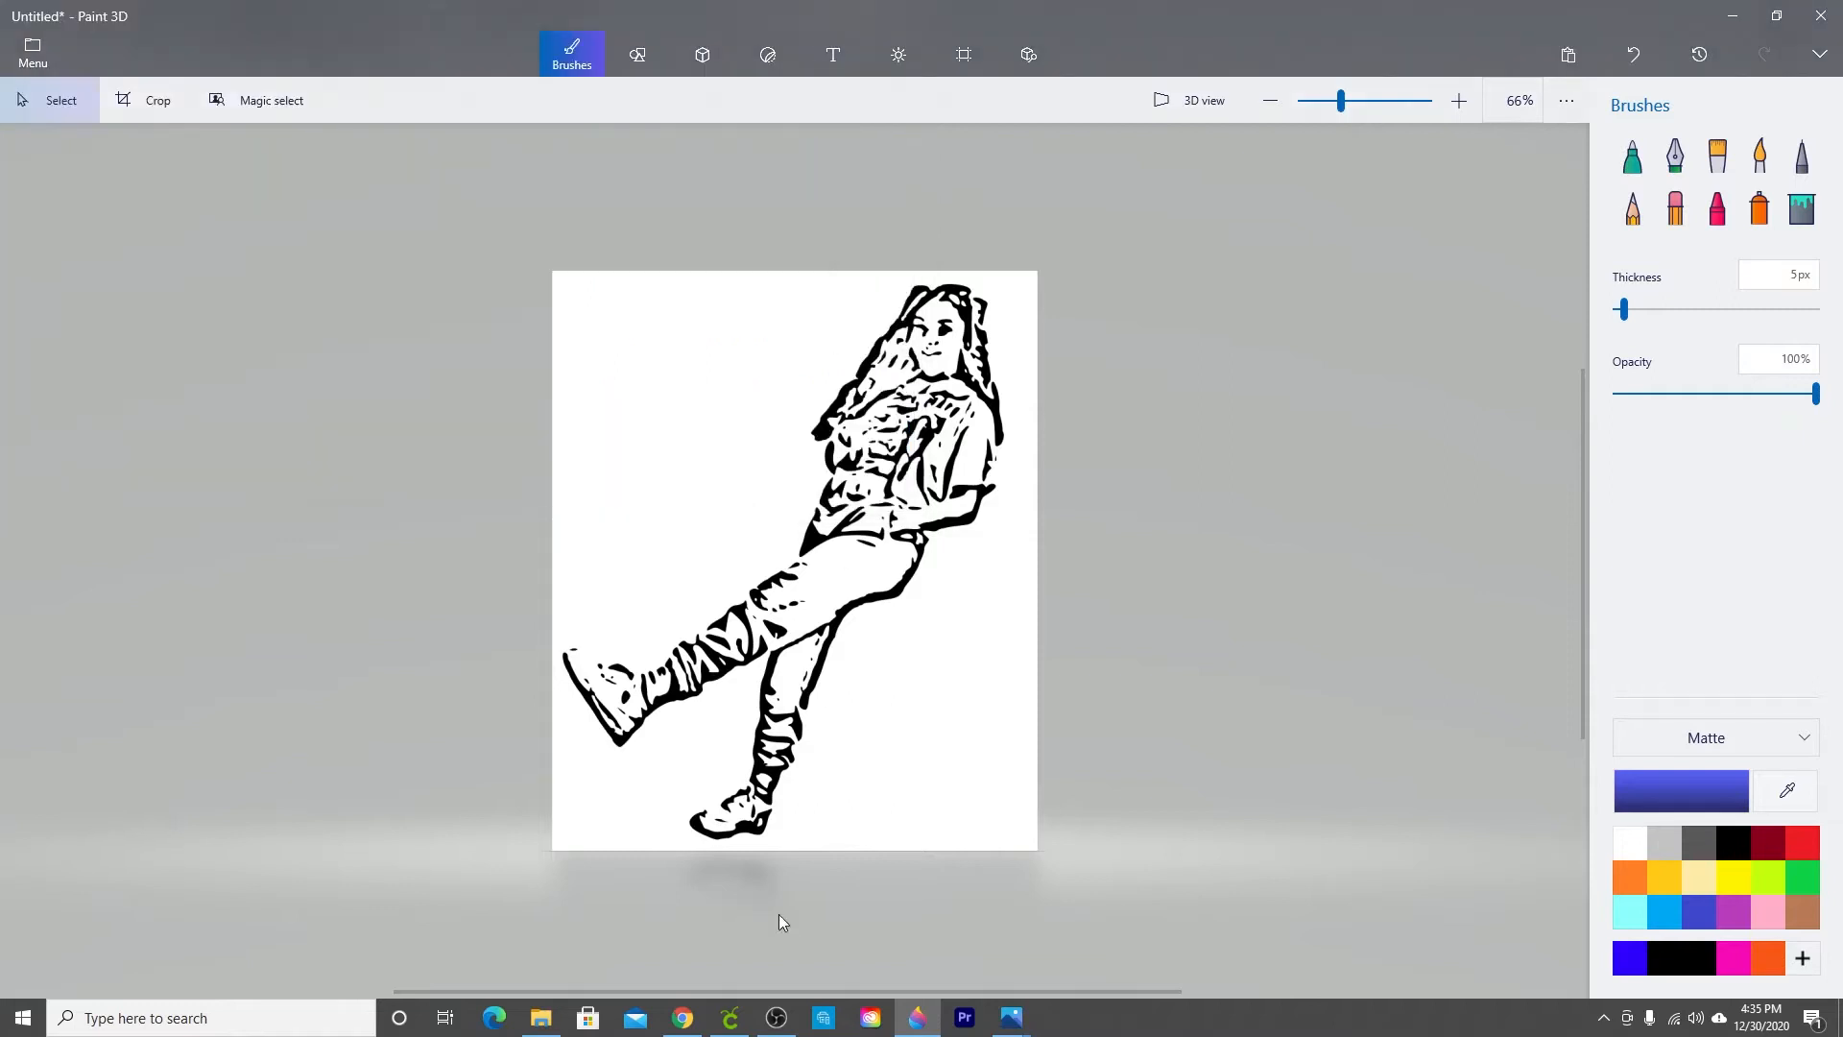
# Step: Switch to Cricut Design Space, shift the SVG image to the right, and upload the Cali Cali PNG
pyautogui.click(731, 1017)
pyautogui.moveTo(618, 564)
pyautogui.mouseDown()
pyautogui.moveTo(1029, 585)
pyautogui.moveTo(994, 611)
pyautogui.mouseUp()
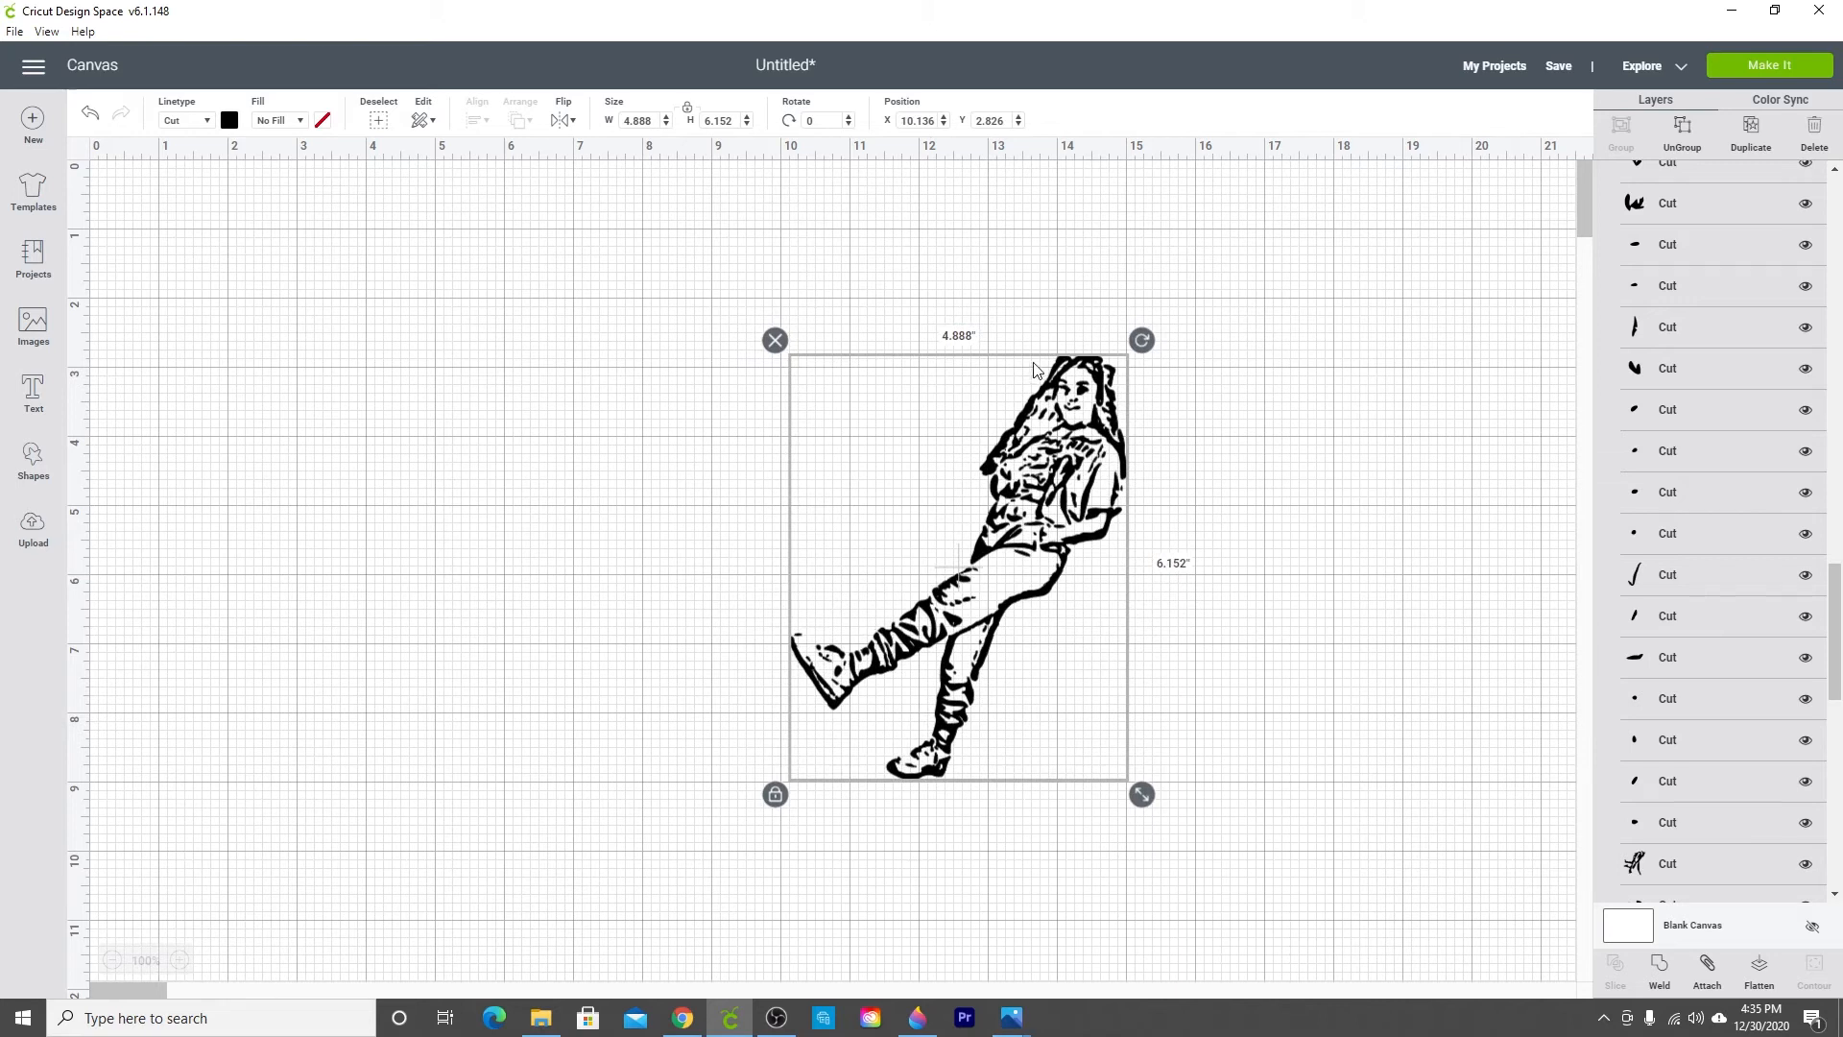
pyautogui.click(31, 530)
pyautogui.click(489, 483)
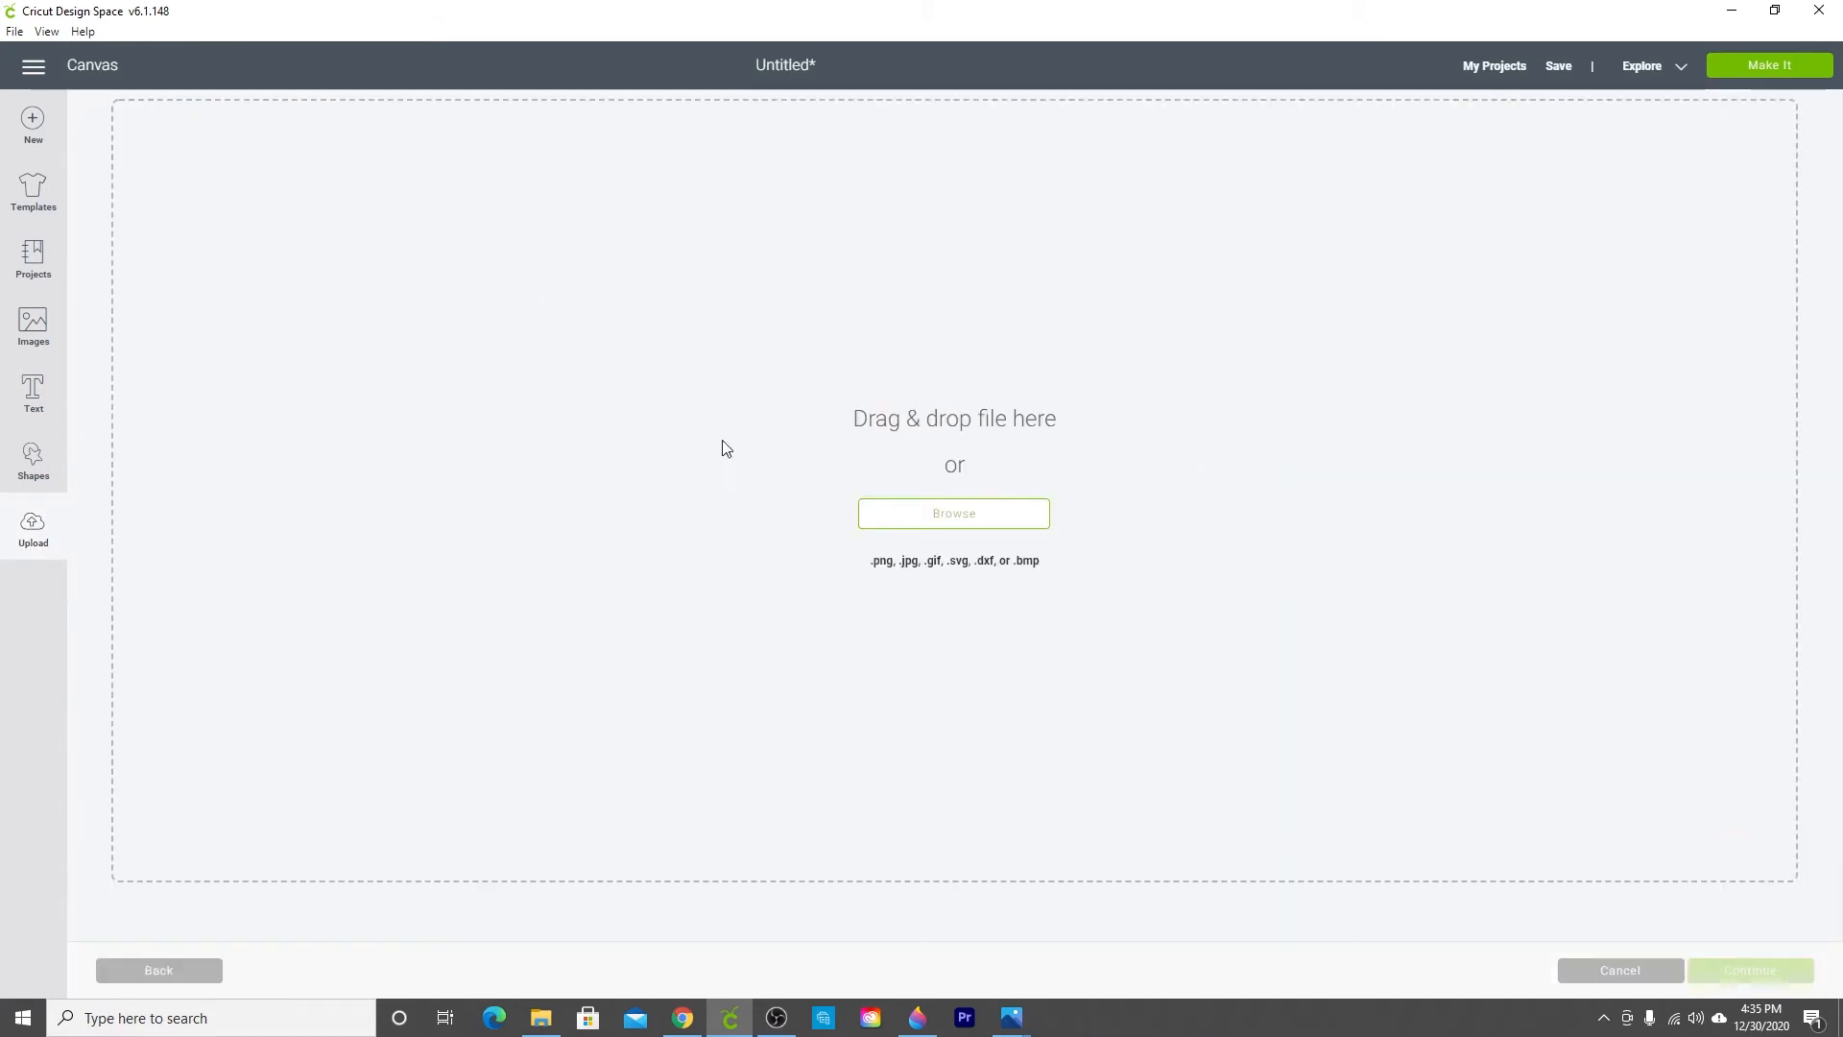
pyautogui.click(902, 519)
pyautogui.scroll(-3, 827, 374)
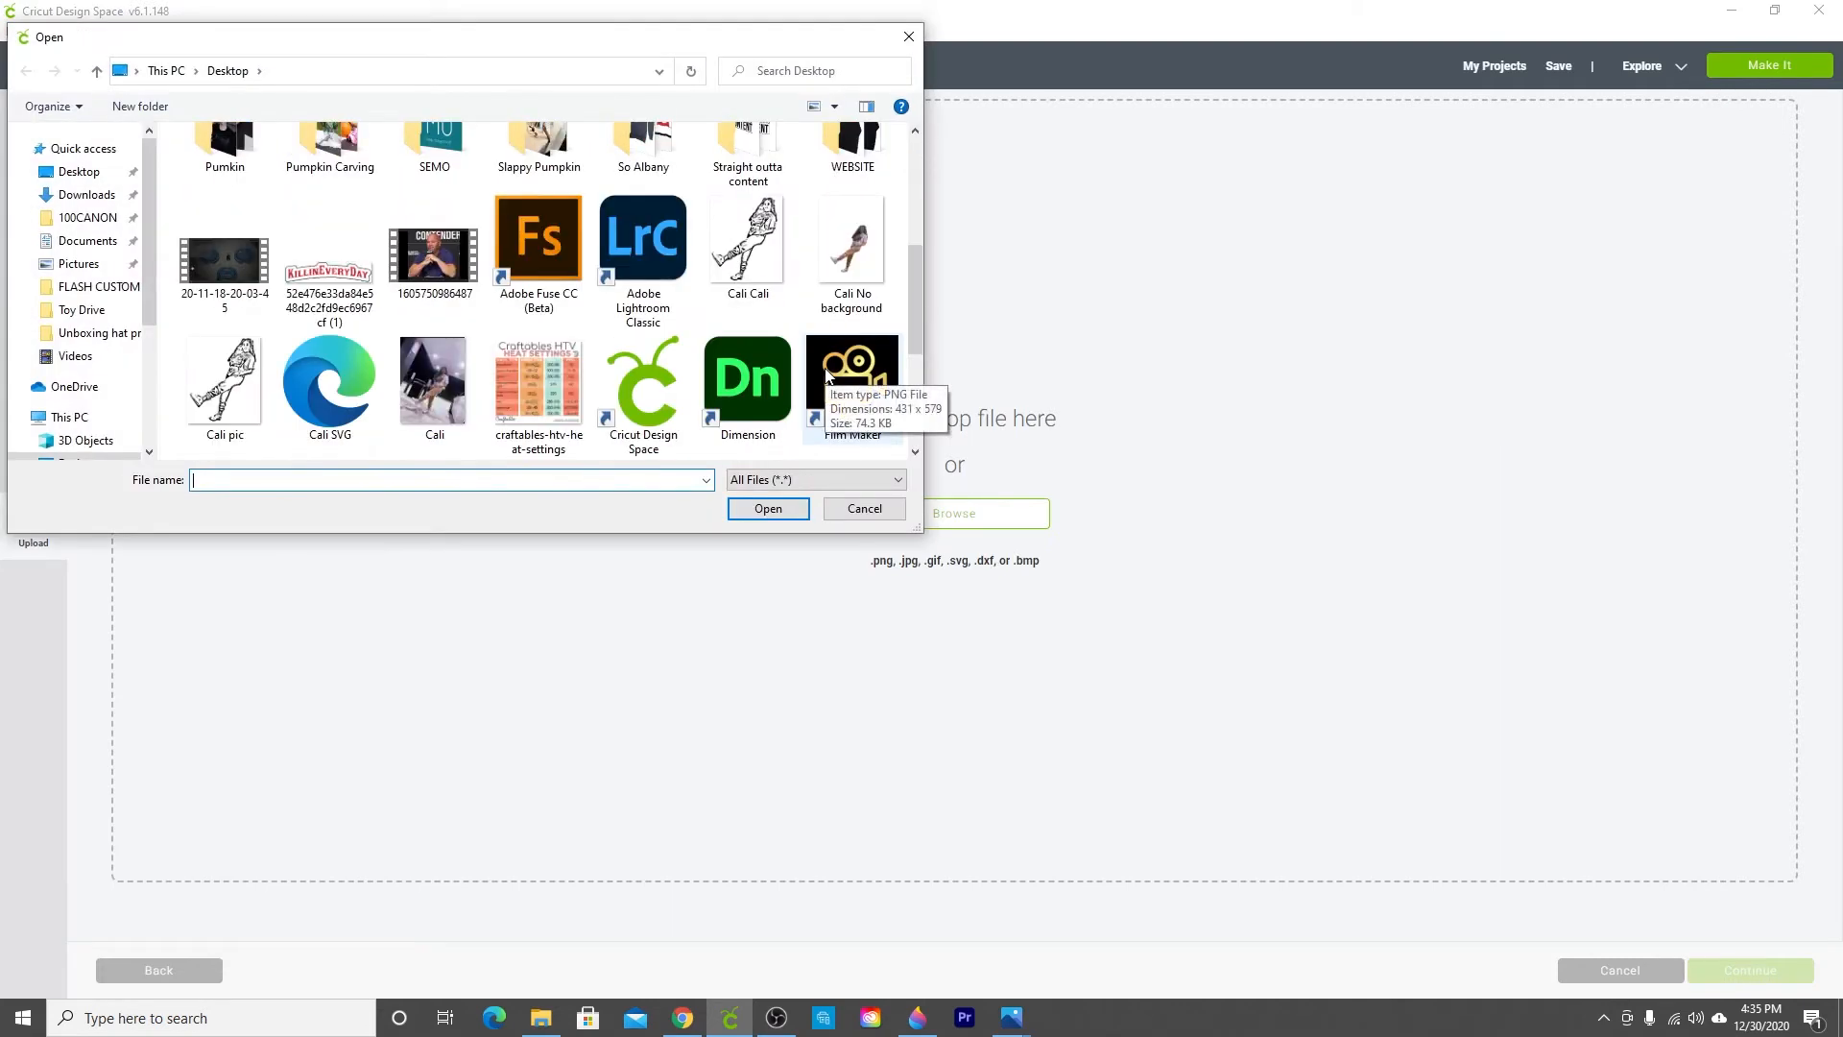
pyautogui.click(741, 274)
pyautogui.click(757, 509)
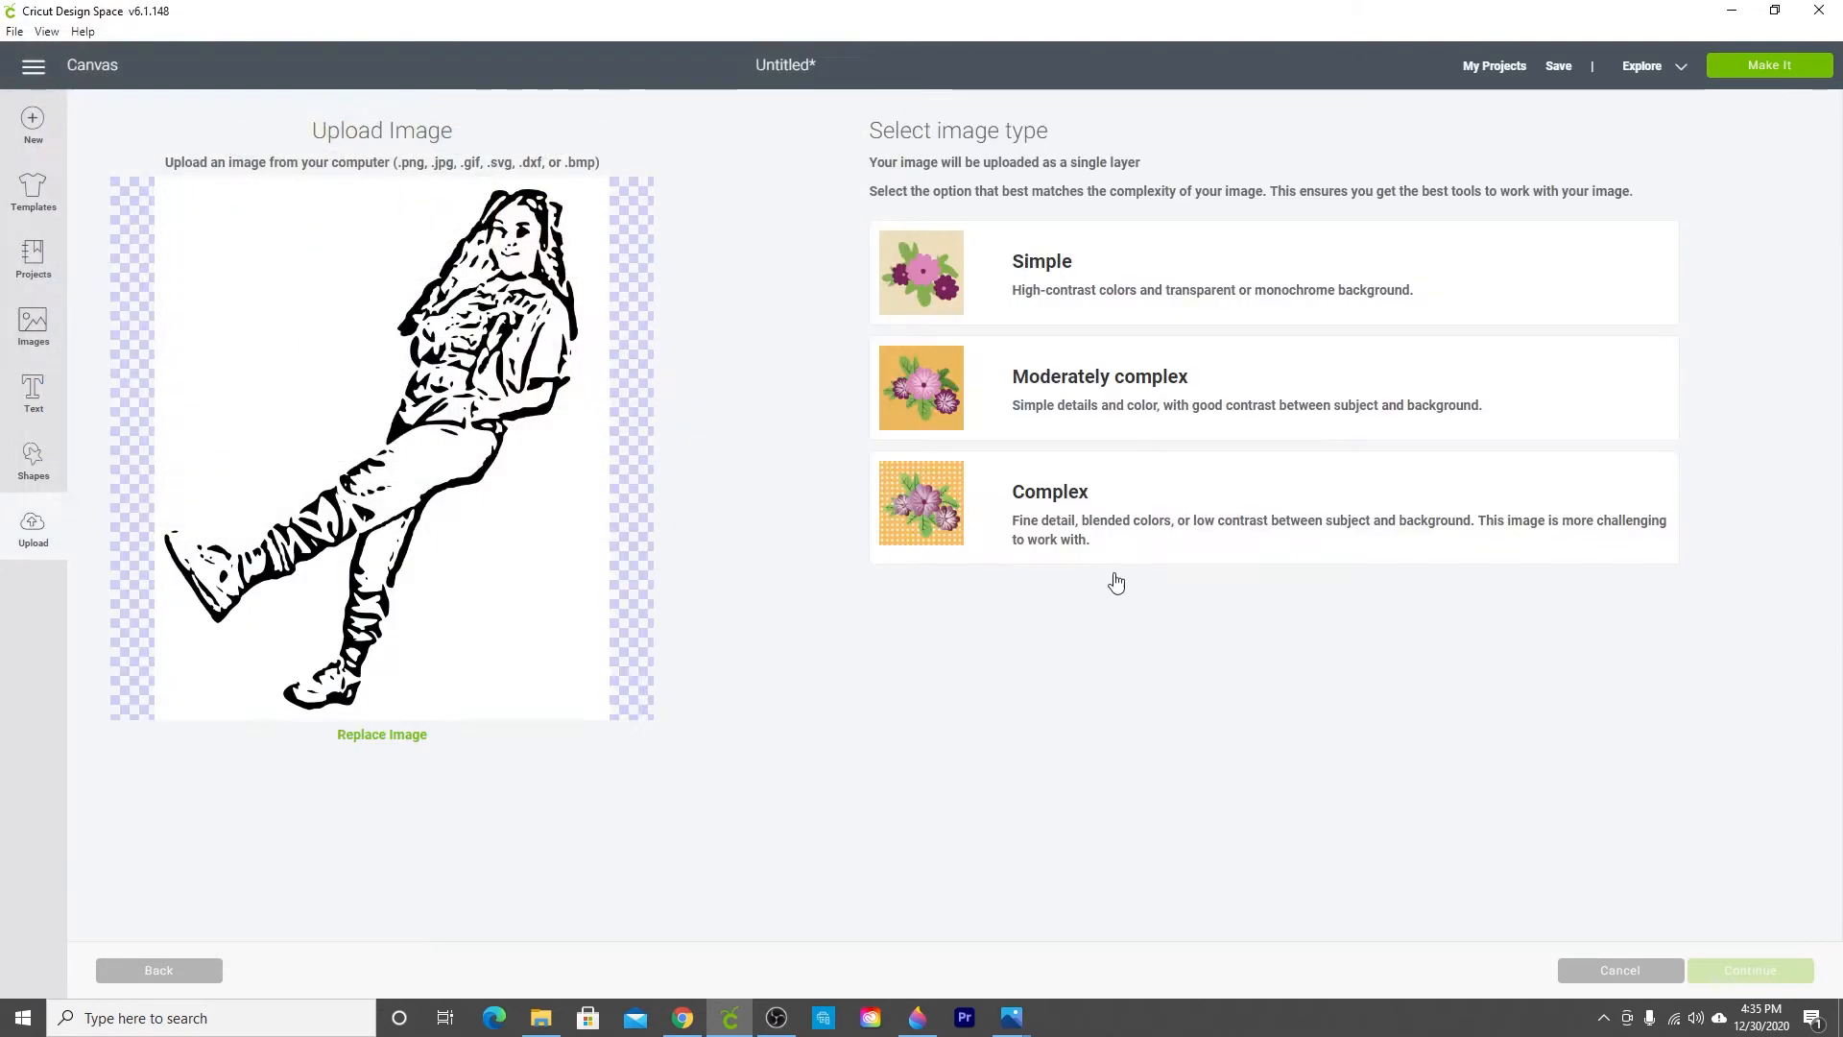
# Step: Choose Complex as the image type and erase the white background around the figure
pyautogui.click(1174, 521)
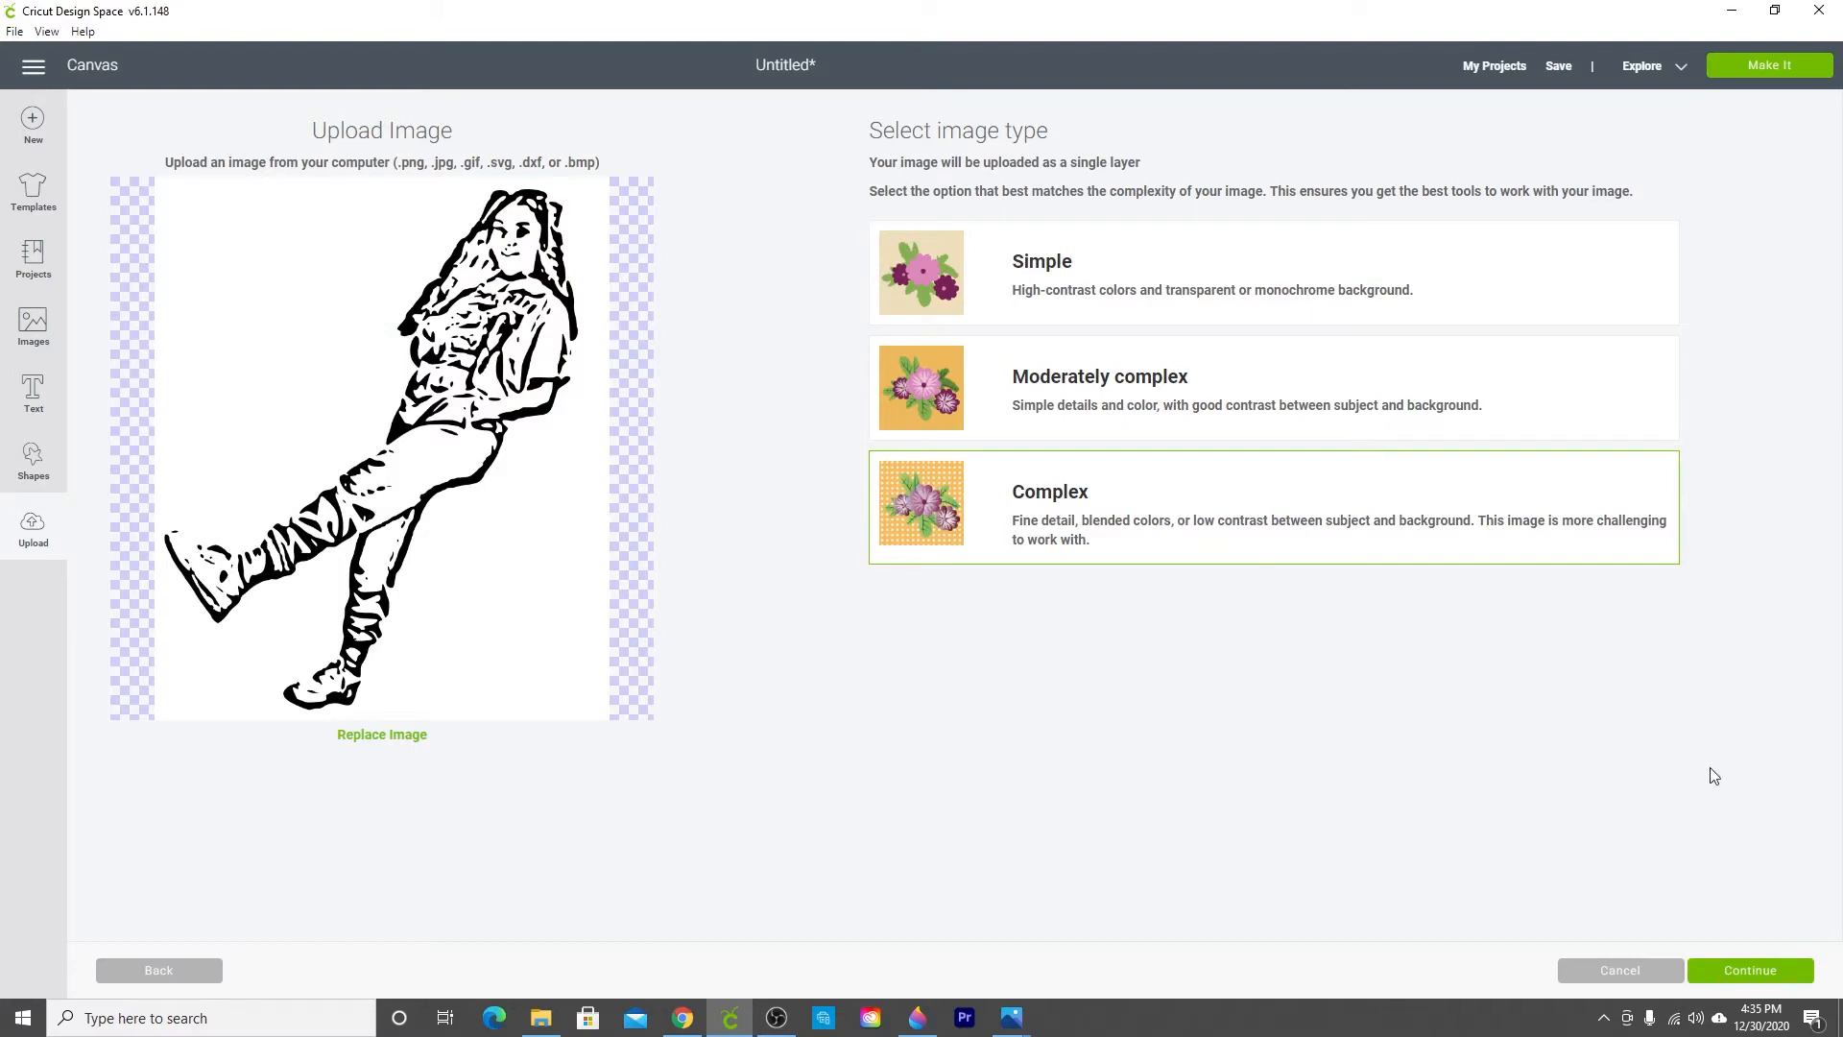
pyautogui.click(1765, 972)
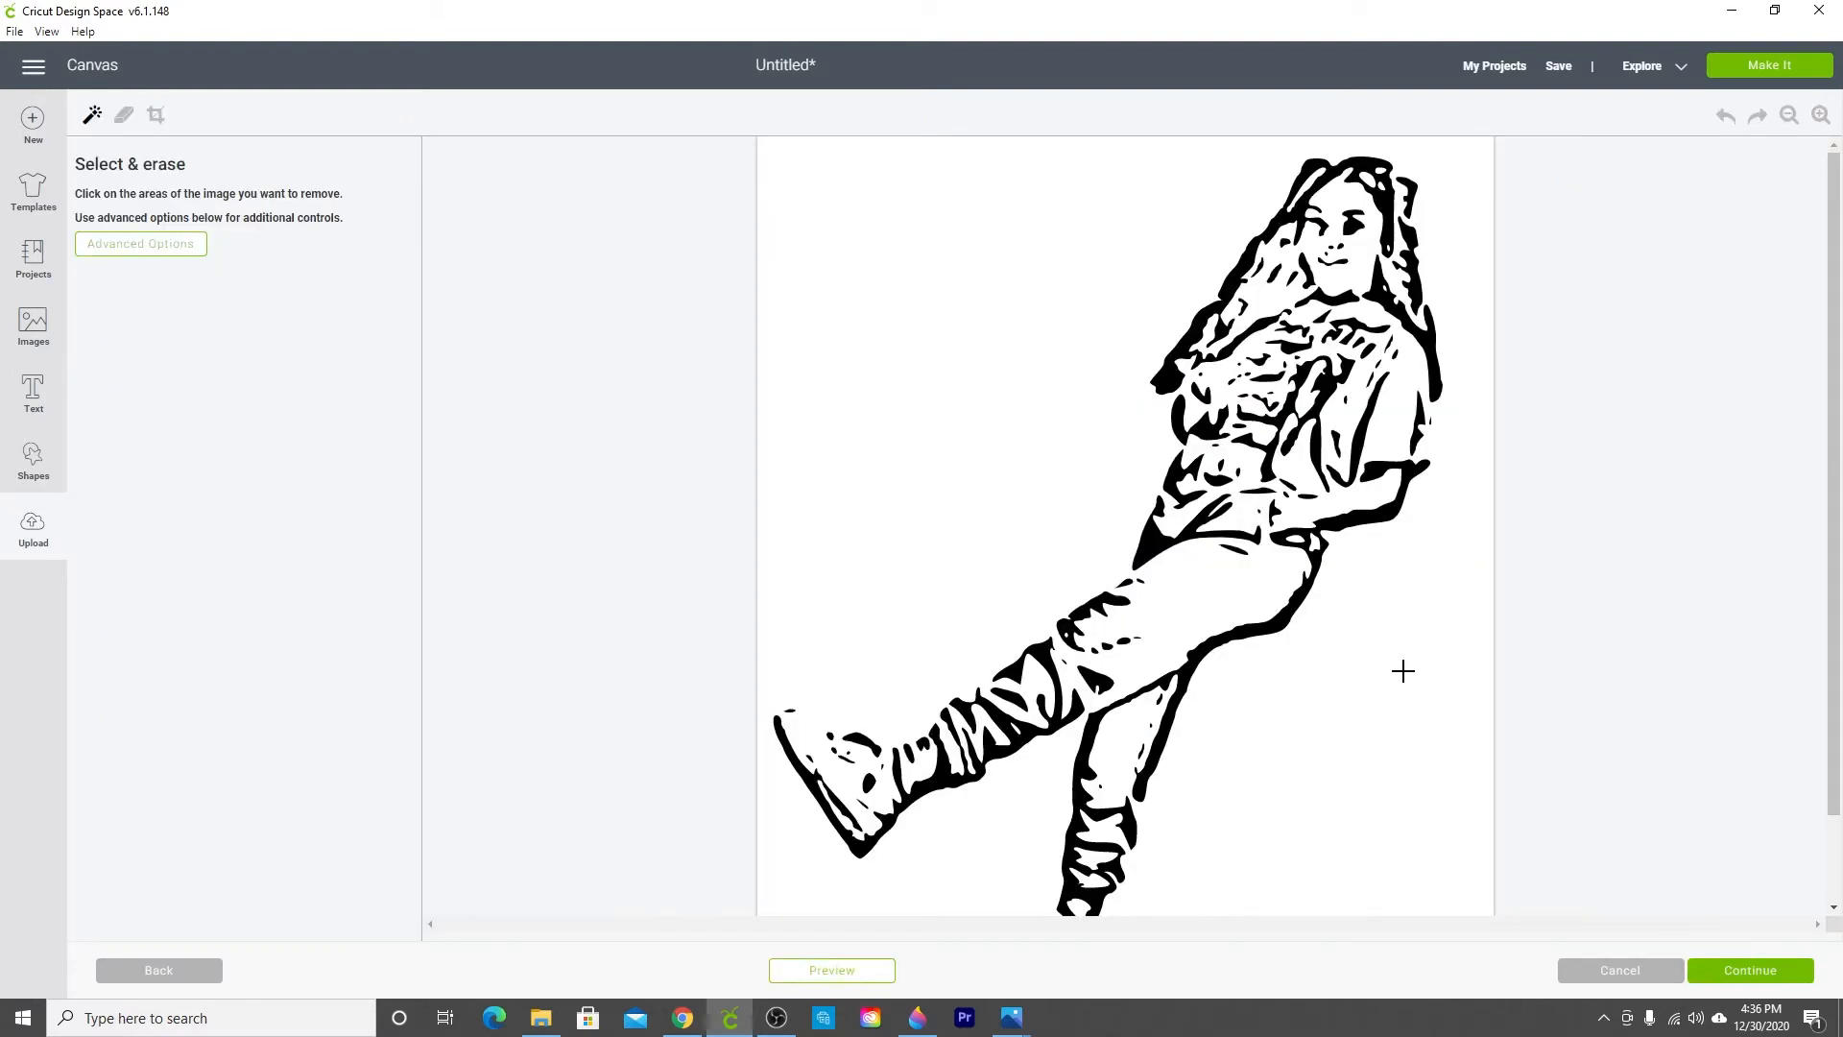
pyautogui.click(945, 376)
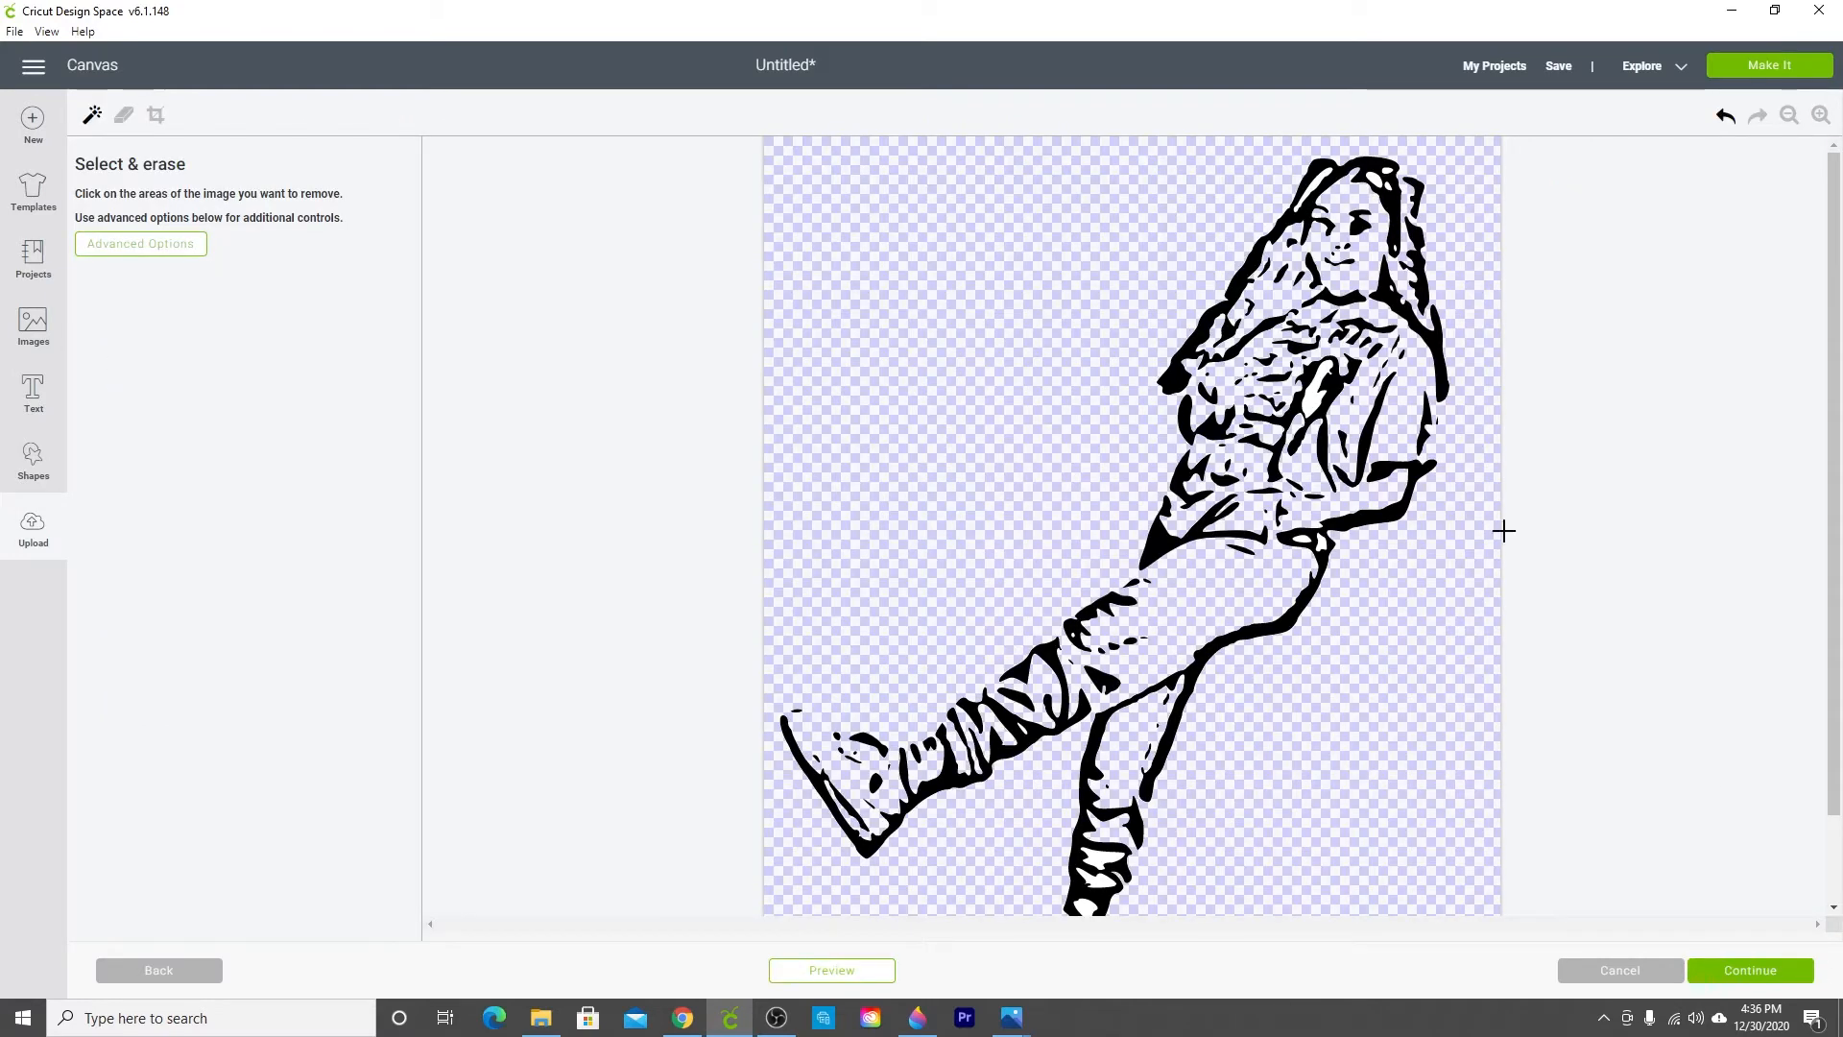
# Step: Zoom in and erase the leftover white areas inside the hair, face and legs of the figure
pyautogui.click(1820, 115)
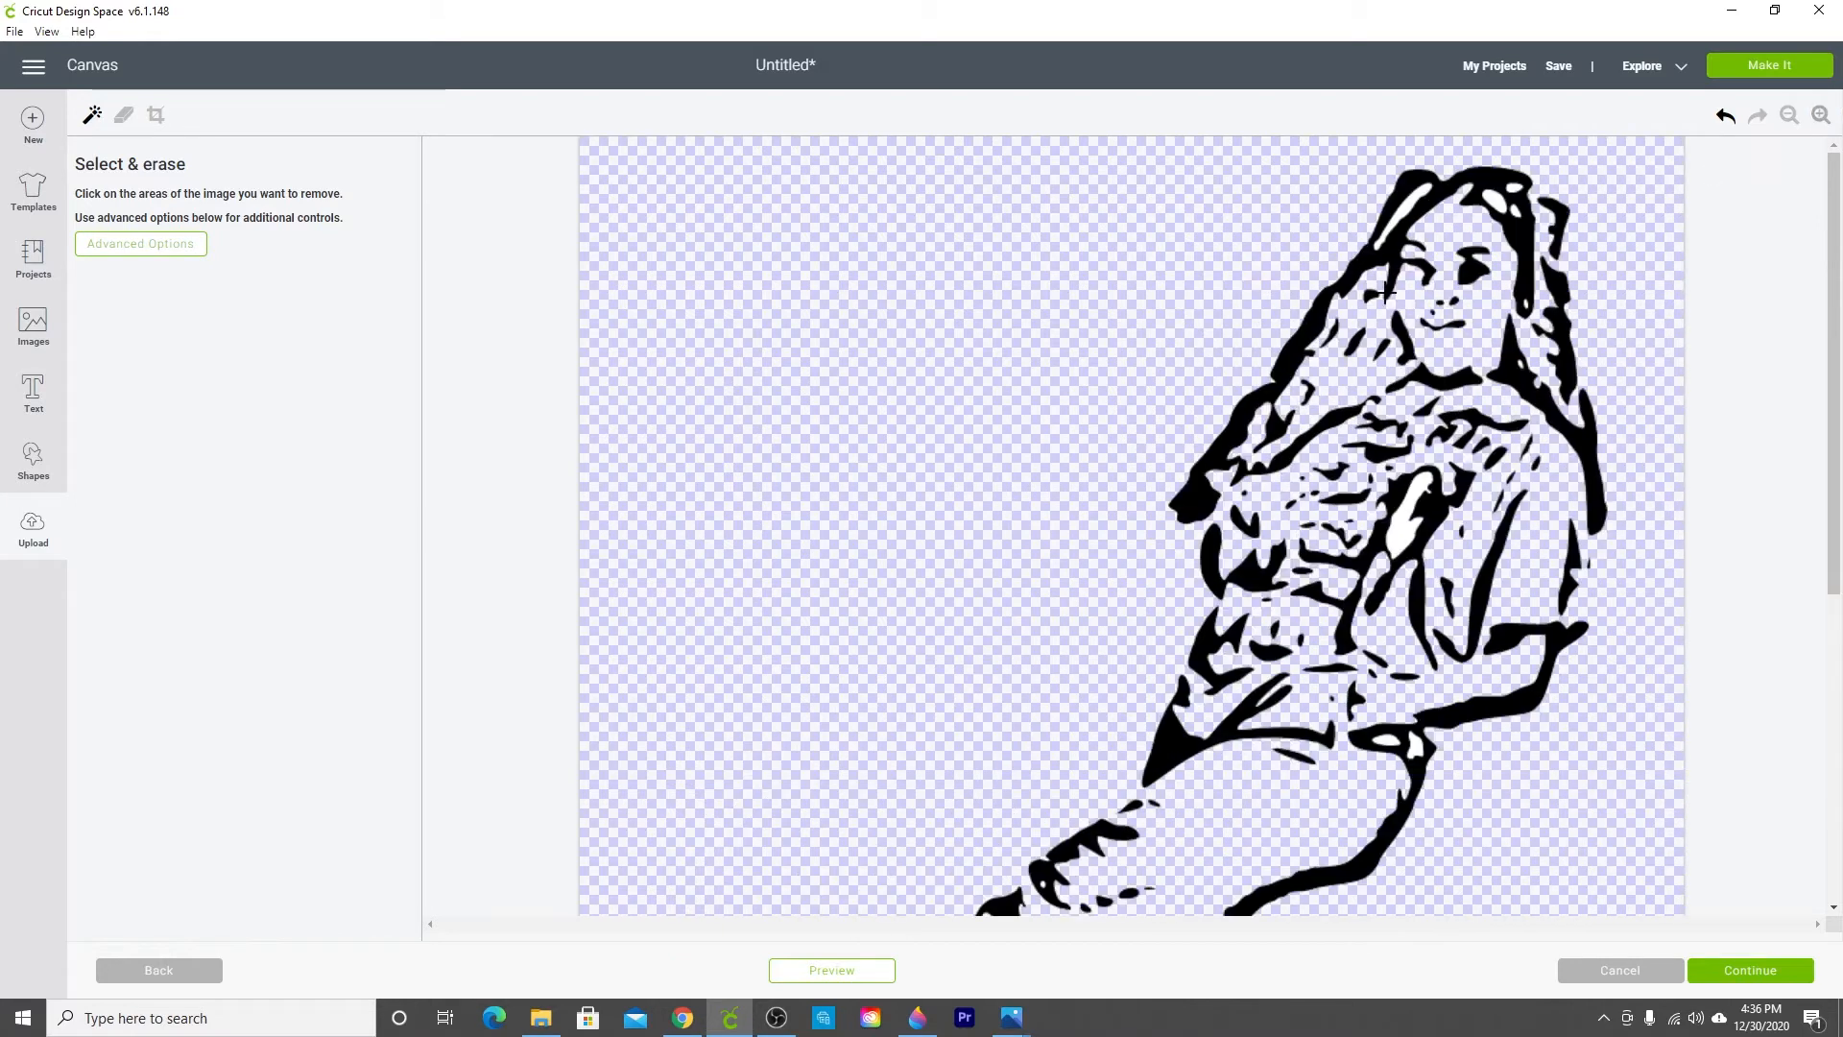
pyautogui.click(1393, 223)
pyautogui.click(1406, 524)
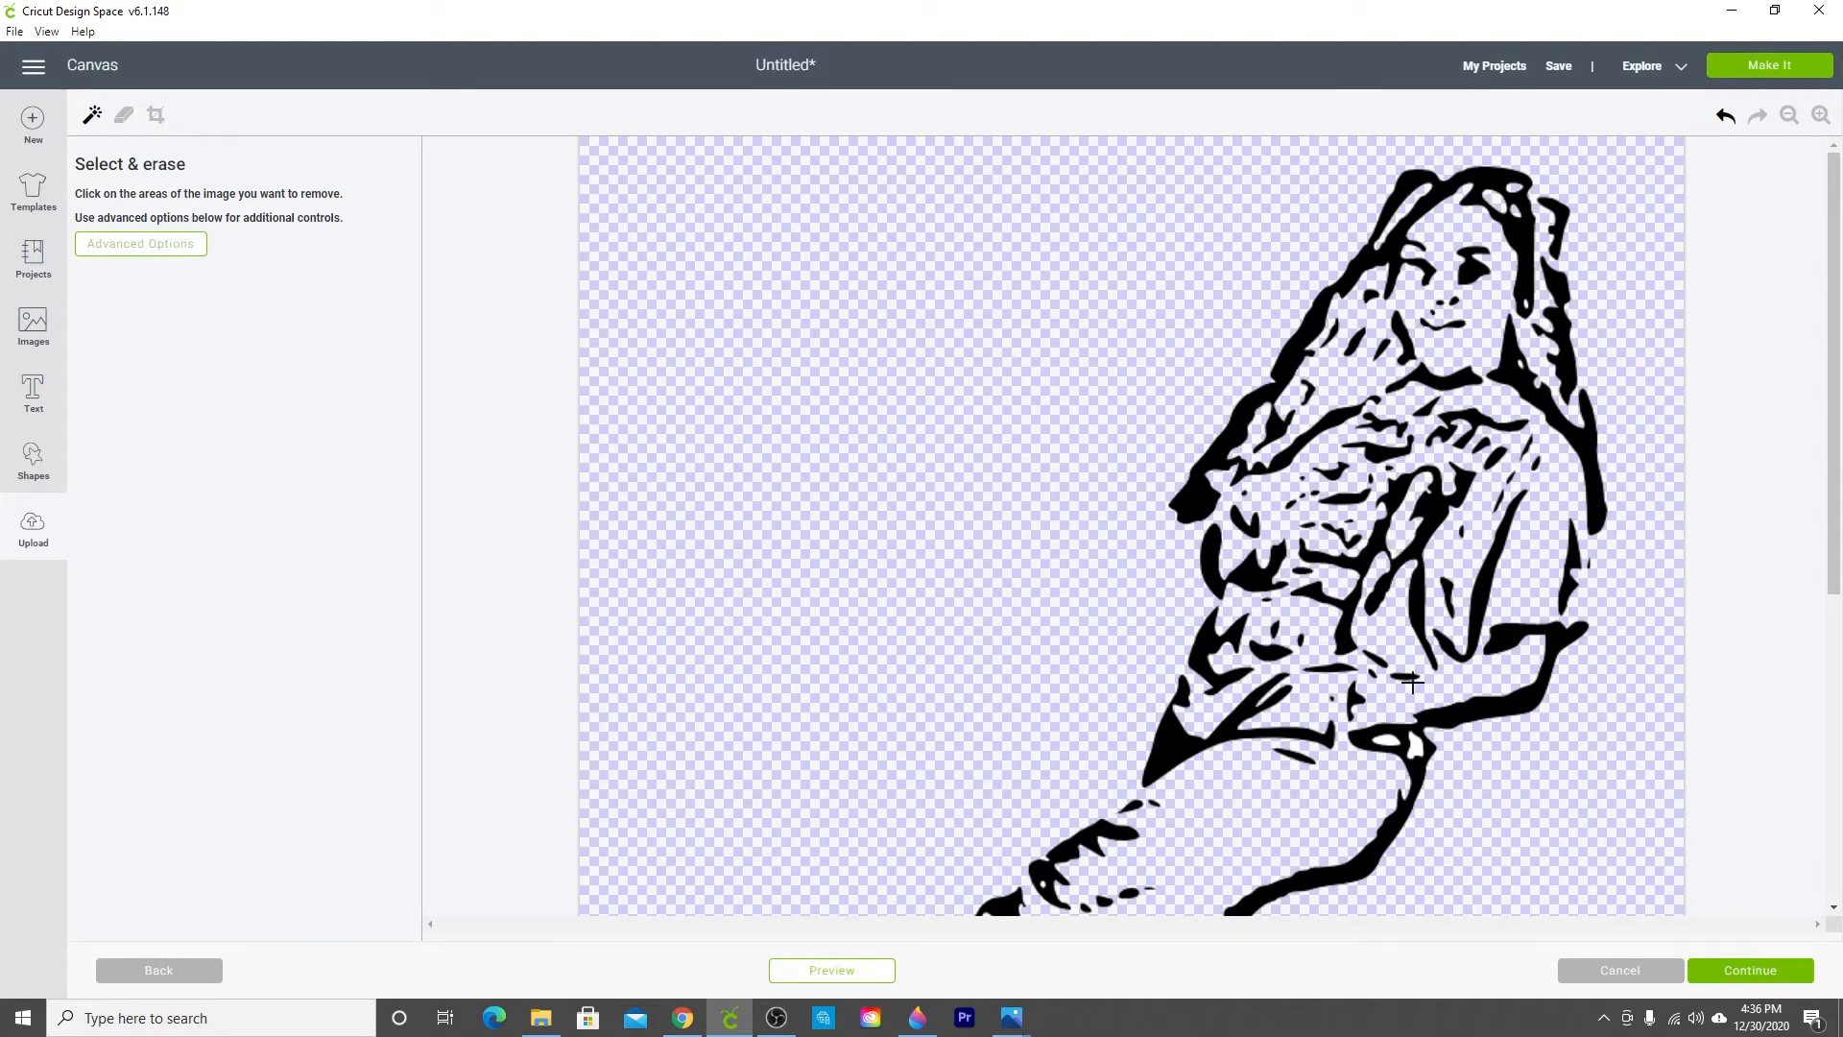
pyautogui.scroll(-5, 1184, 632)
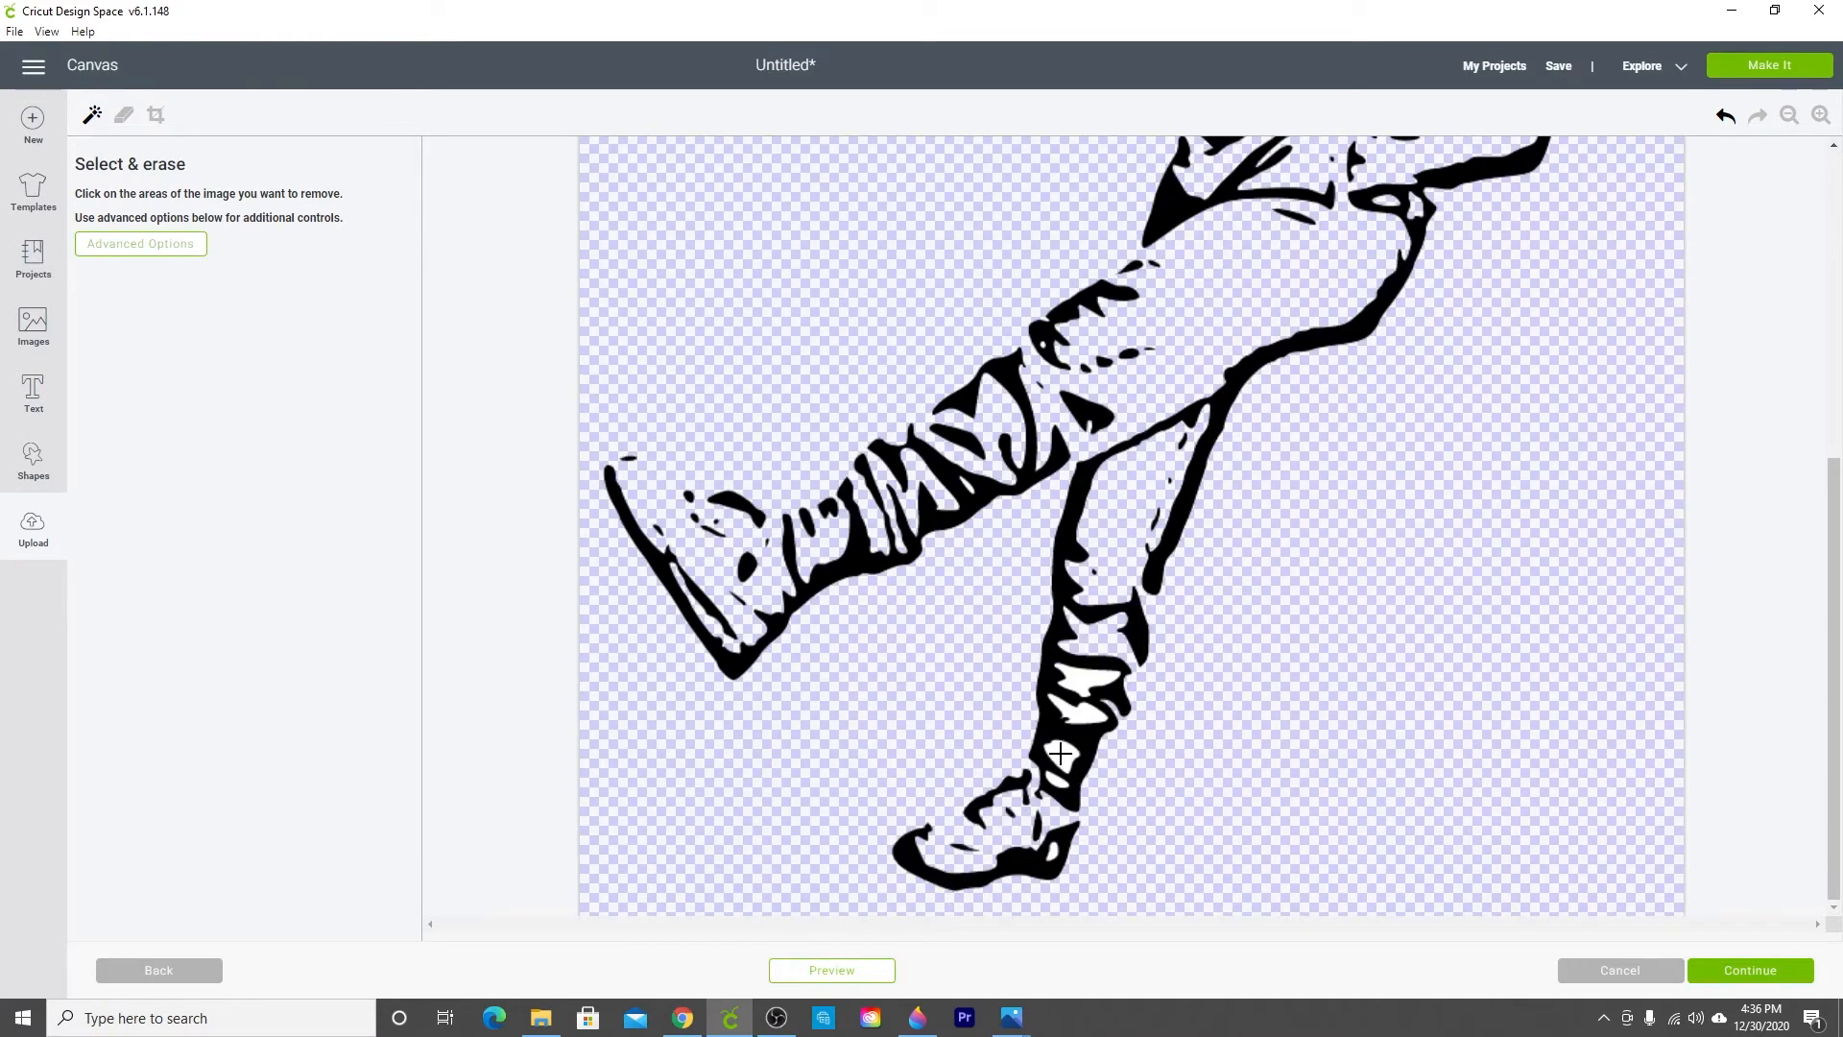
pyautogui.click(1060, 754)
pyautogui.click(1089, 718)
pyautogui.click(1084, 680)
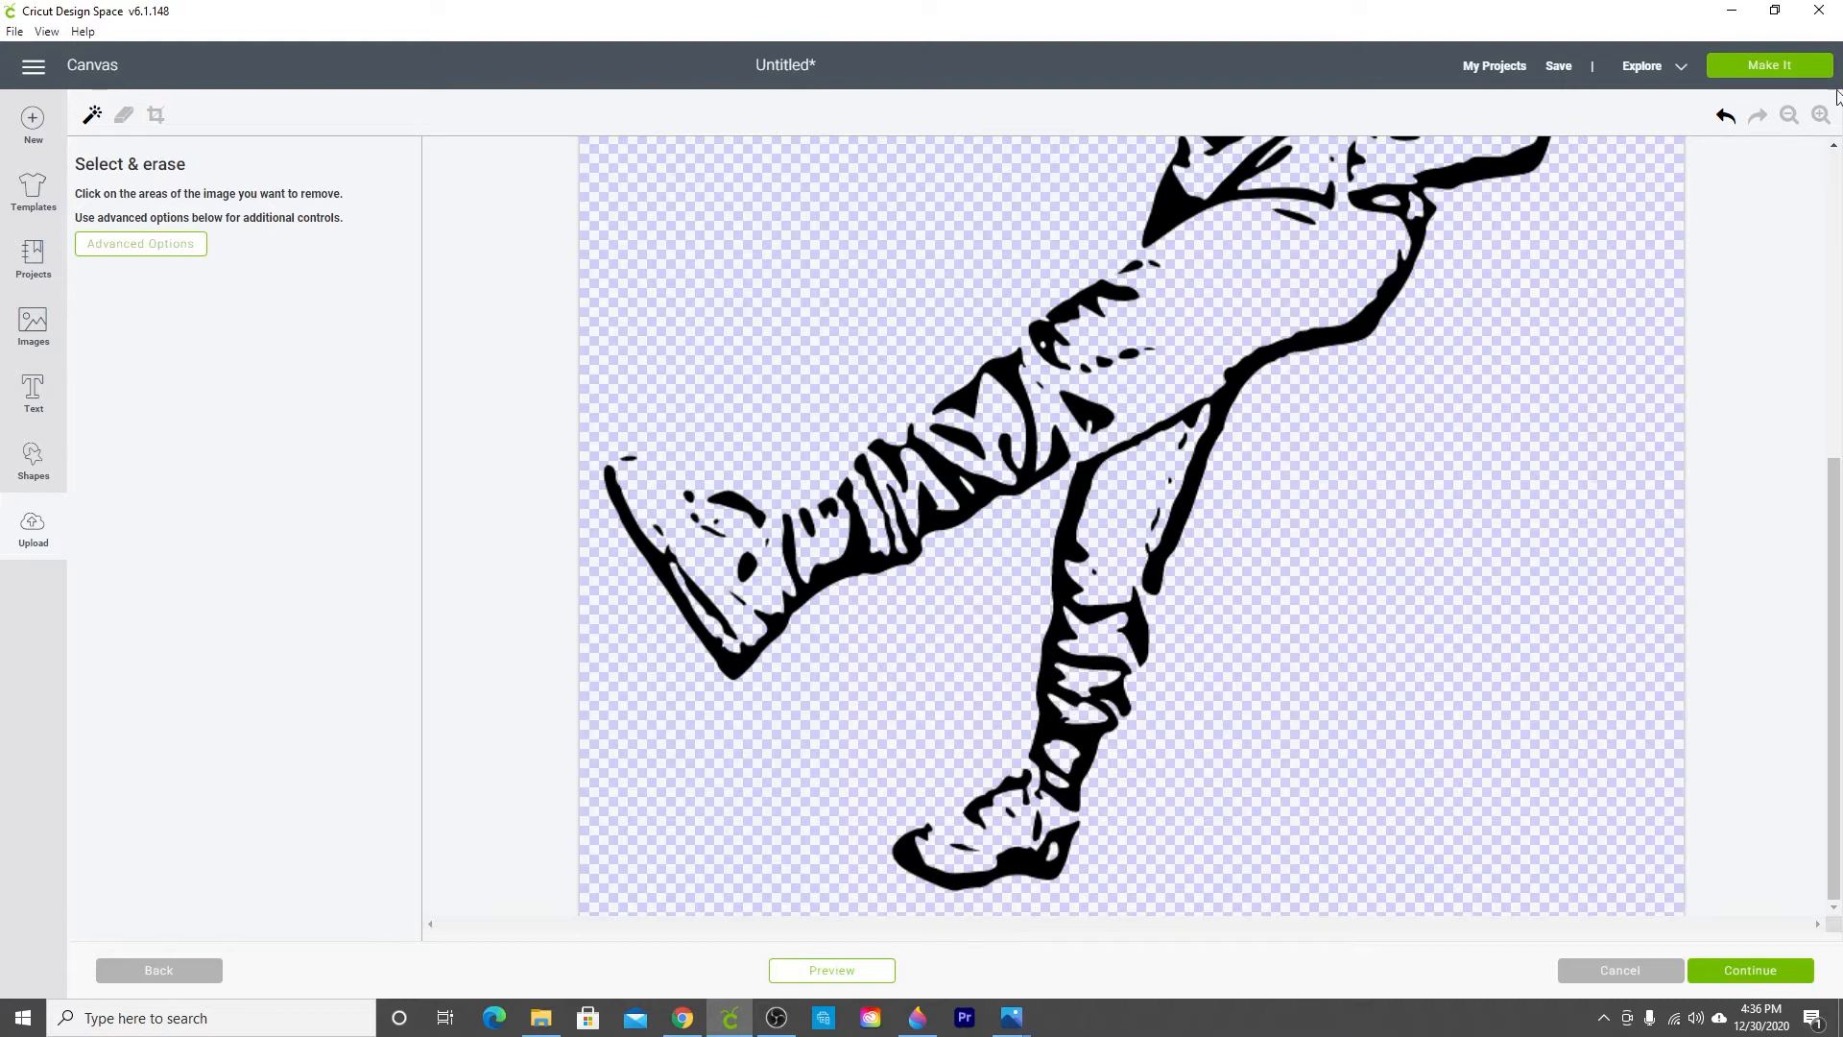
# Step: Continue and save the upload as a Print Then Cut image
pyautogui.click(1787, 116)
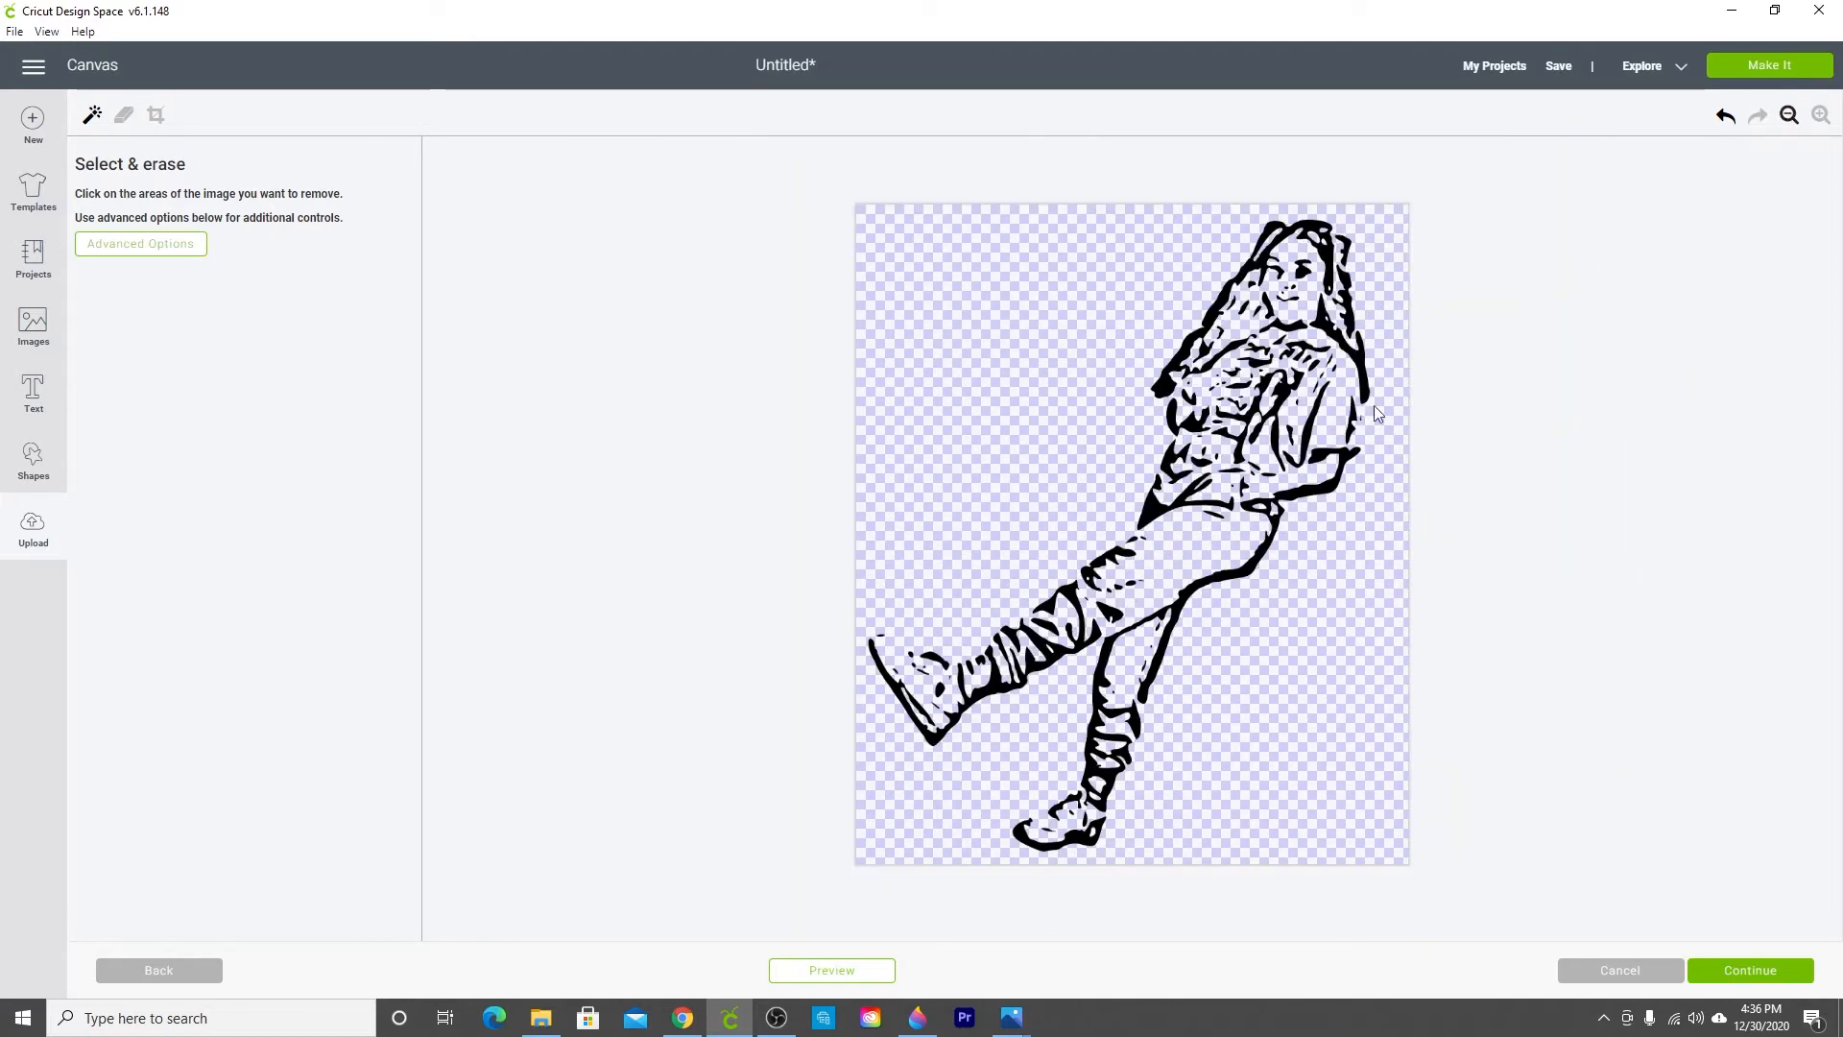
pyautogui.click(1749, 971)
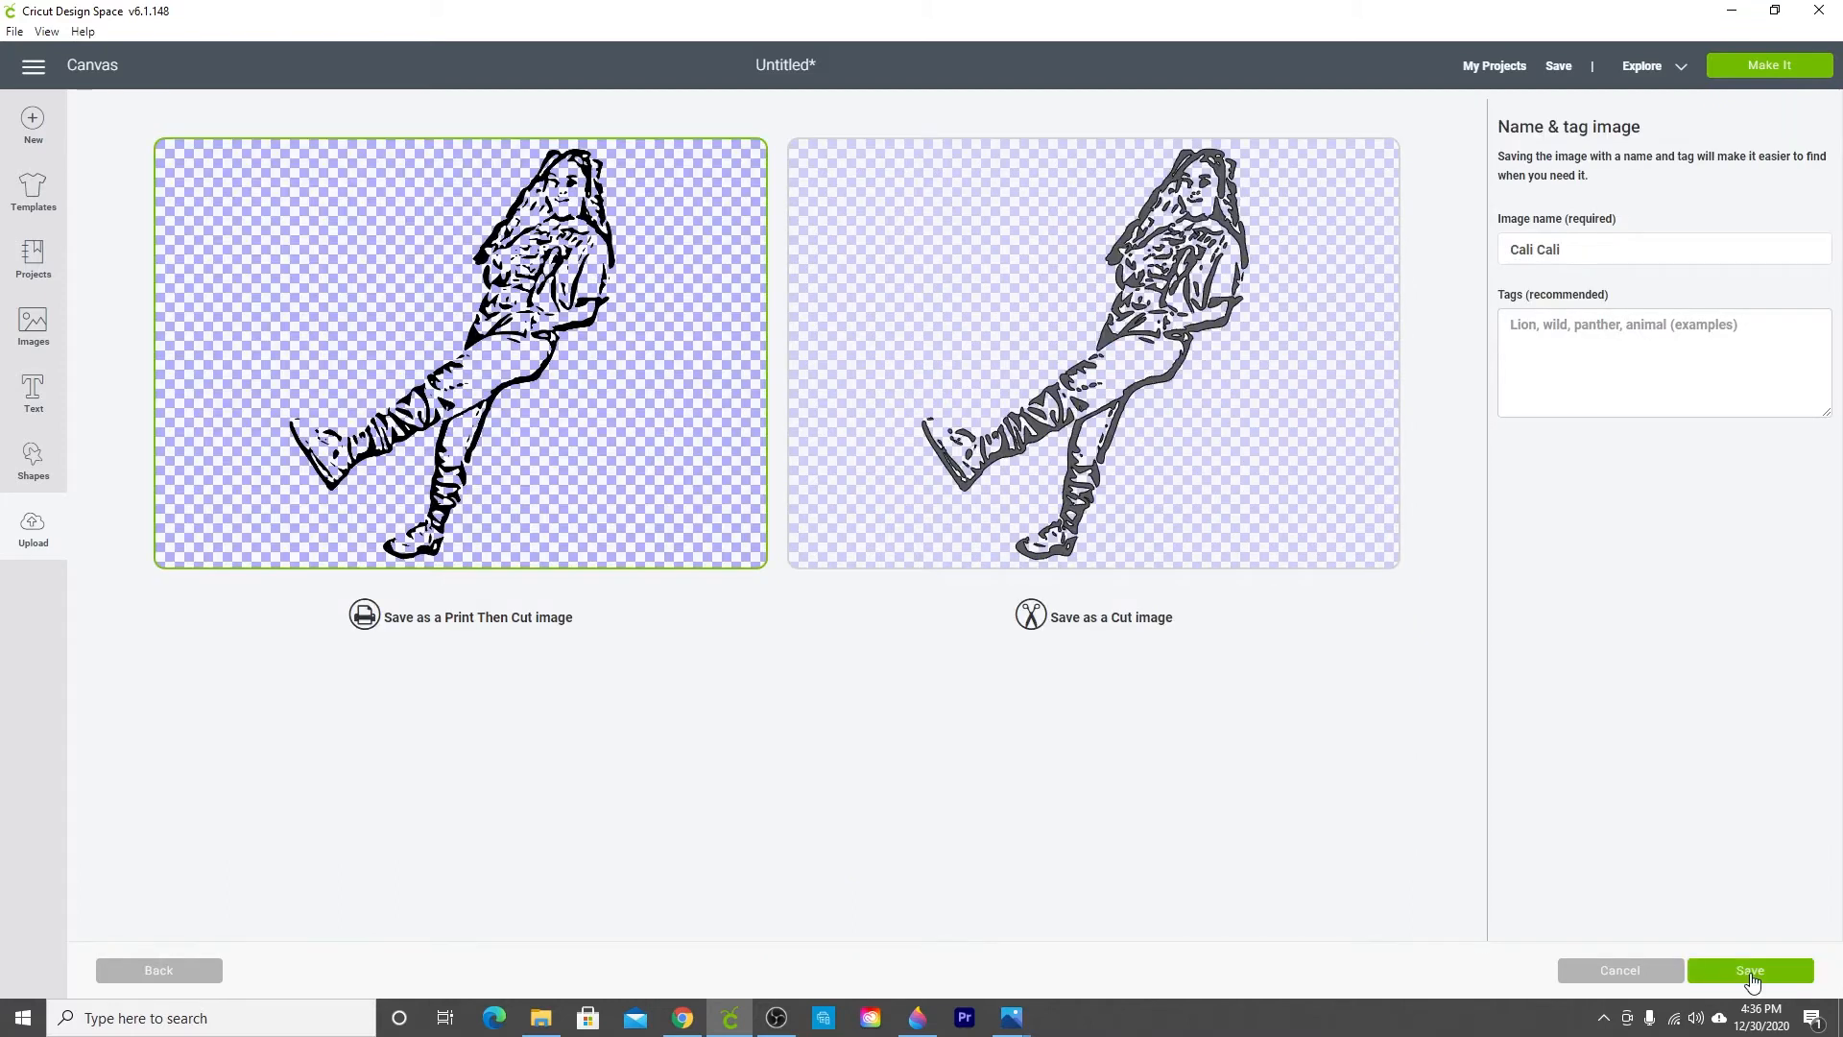
pyautogui.click(1750, 971)
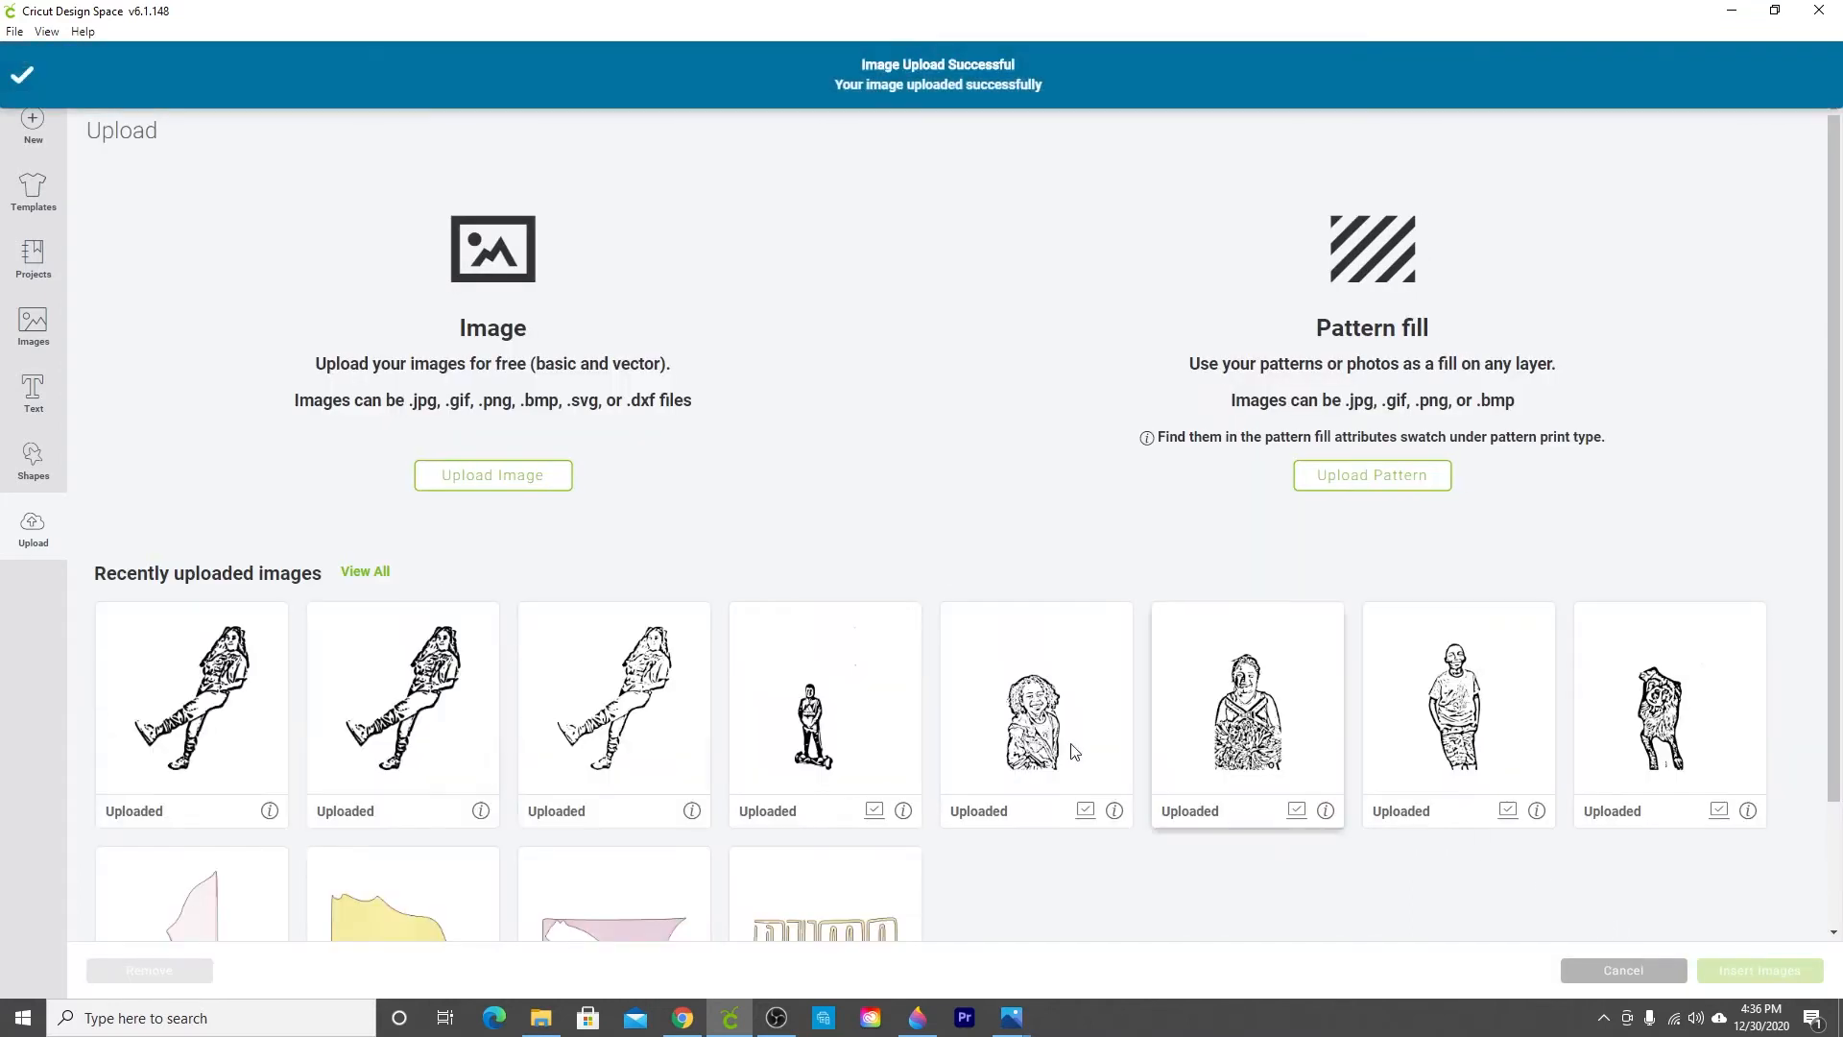
# Step: Insert the new Cali Cali image onto the canvas and delete the old SVG version
pyautogui.click(278, 658)
pyautogui.click(1764, 972)
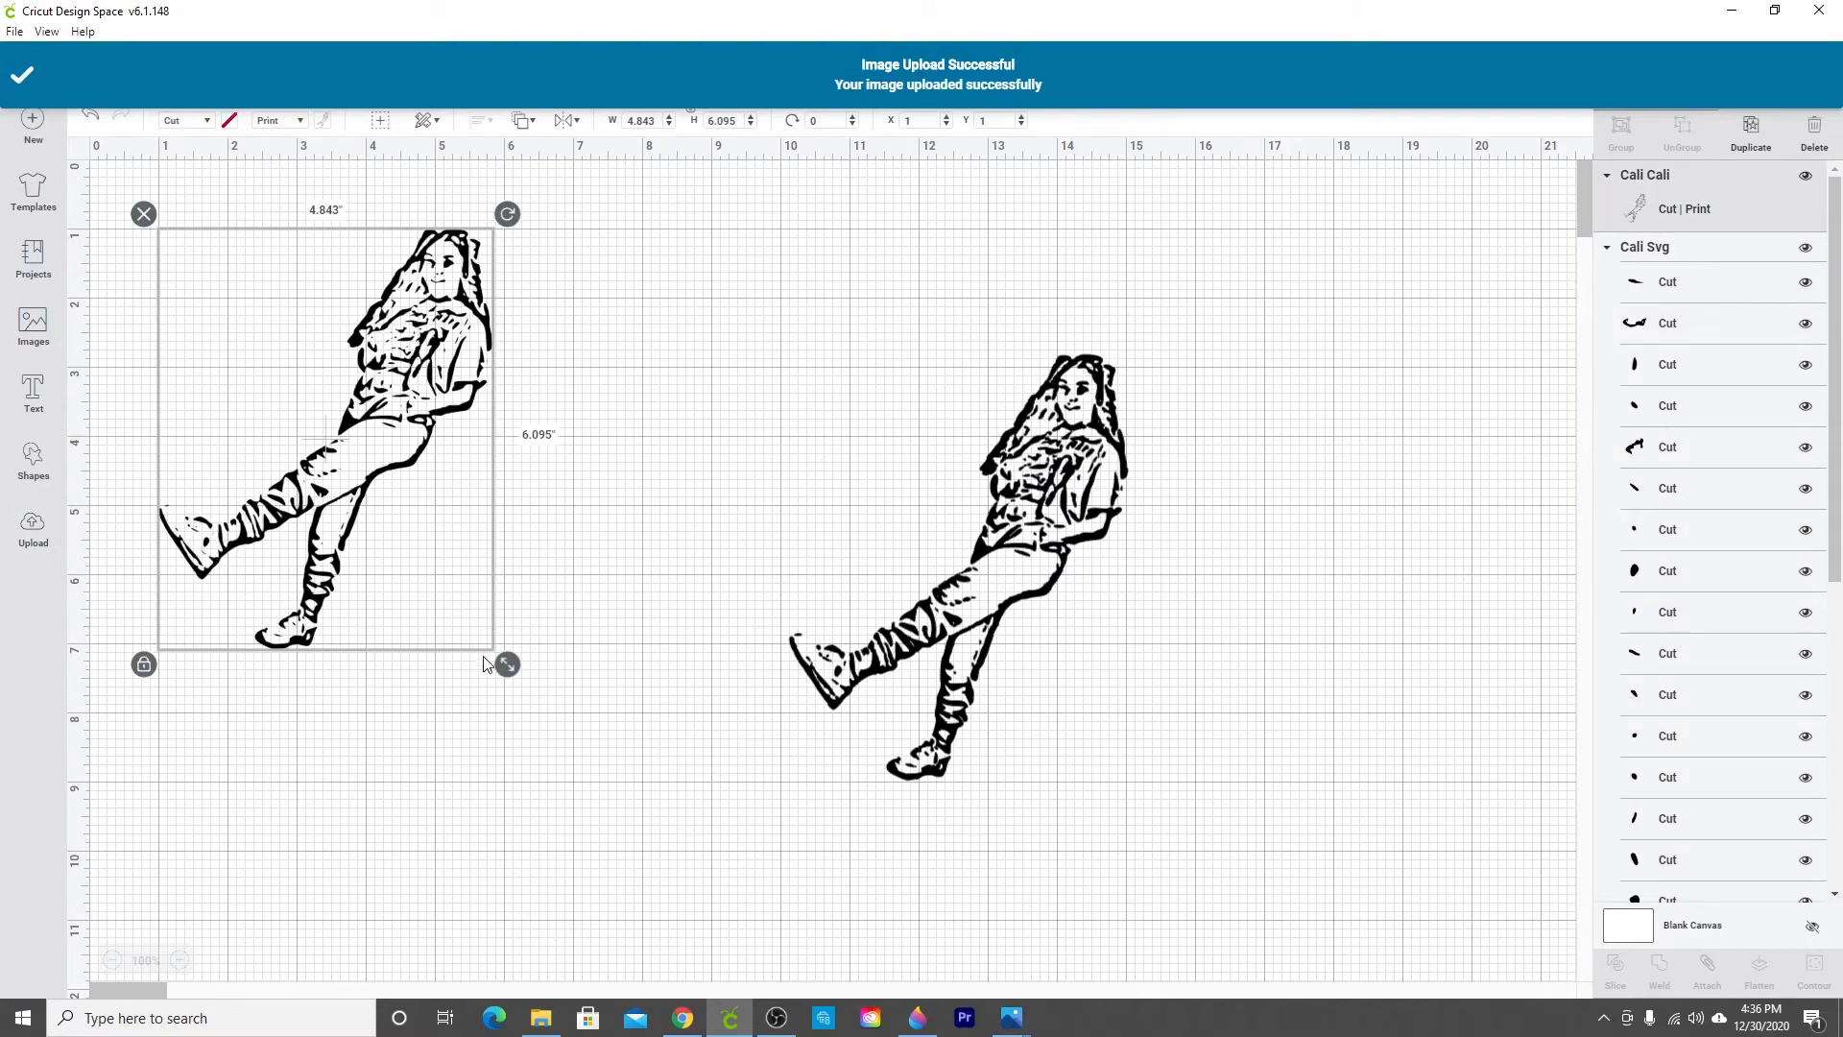
pyautogui.click(867, 403)
pyautogui.moveTo(868, 403); pyautogui.dragTo(948, 414)
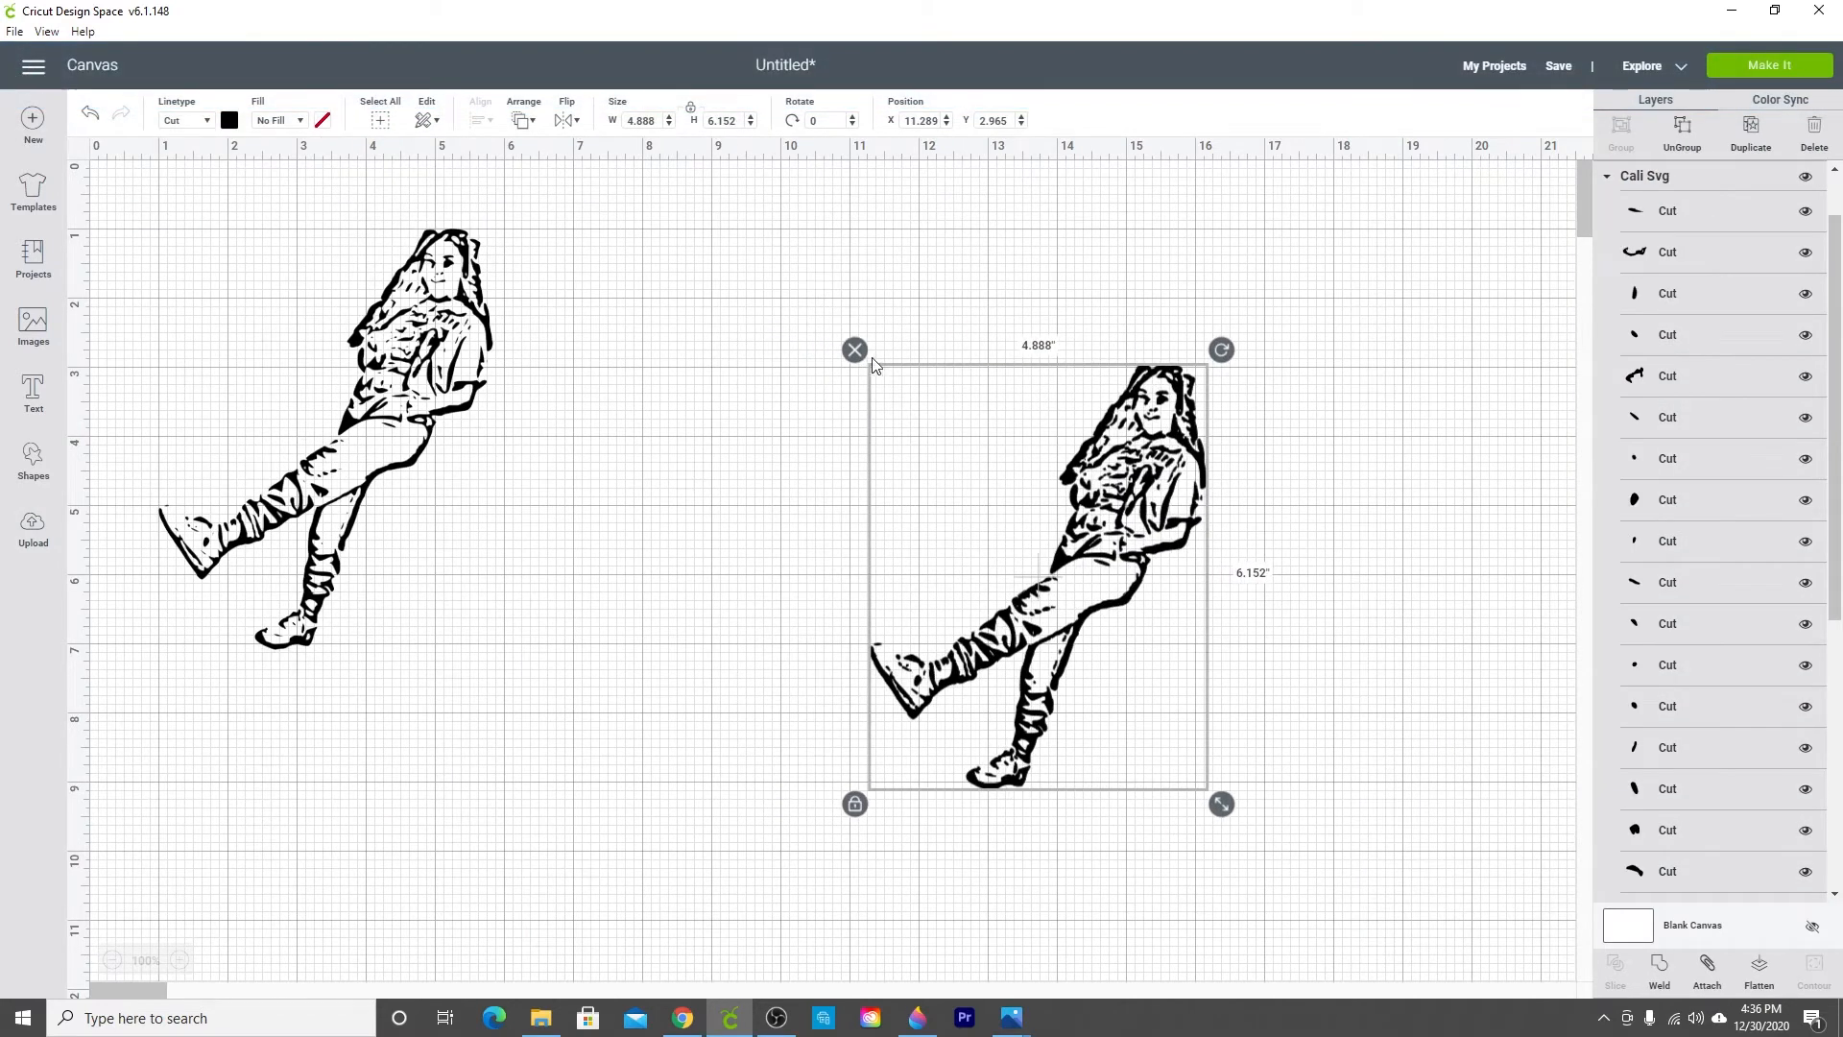
pyautogui.click(855, 350)
# Step: Rotate the Cali Cali image to about 342.65 degrees so the figure stands upright
pyautogui.click(390, 444)
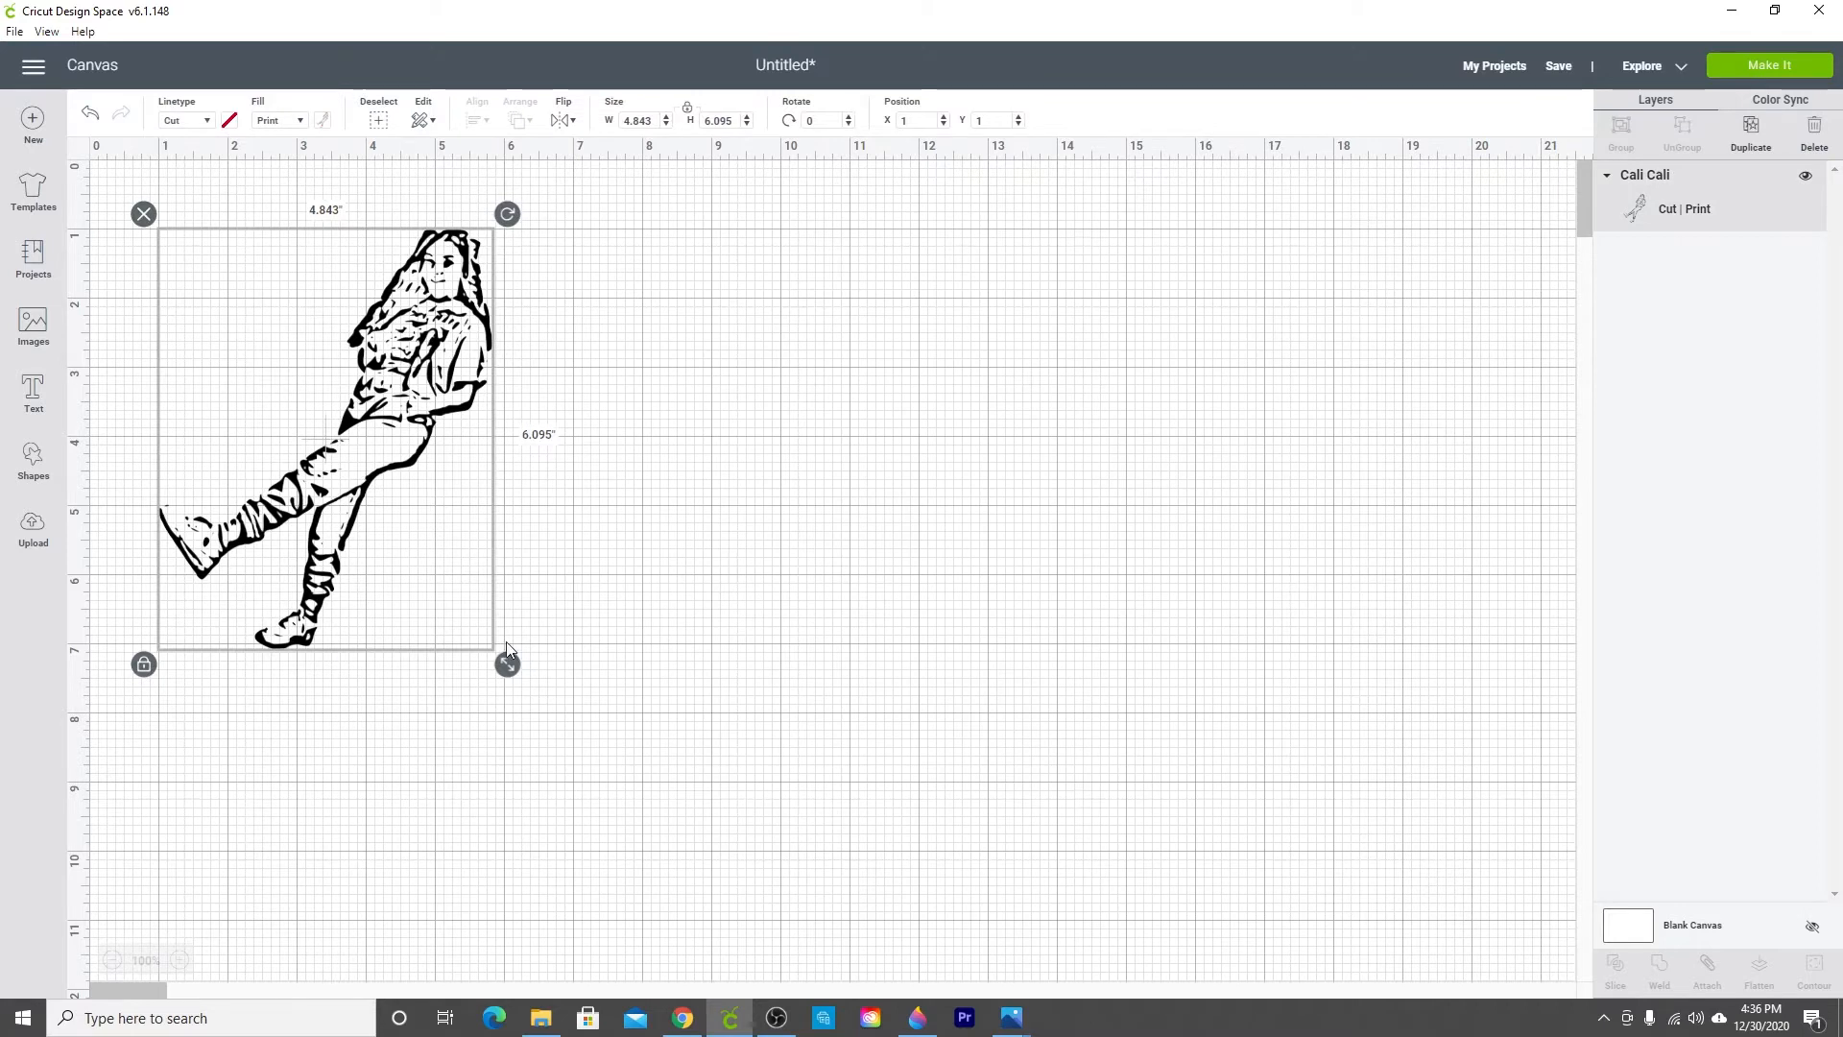
pyautogui.moveTo(507, 213); pyautogui.dragTo(431, 170)
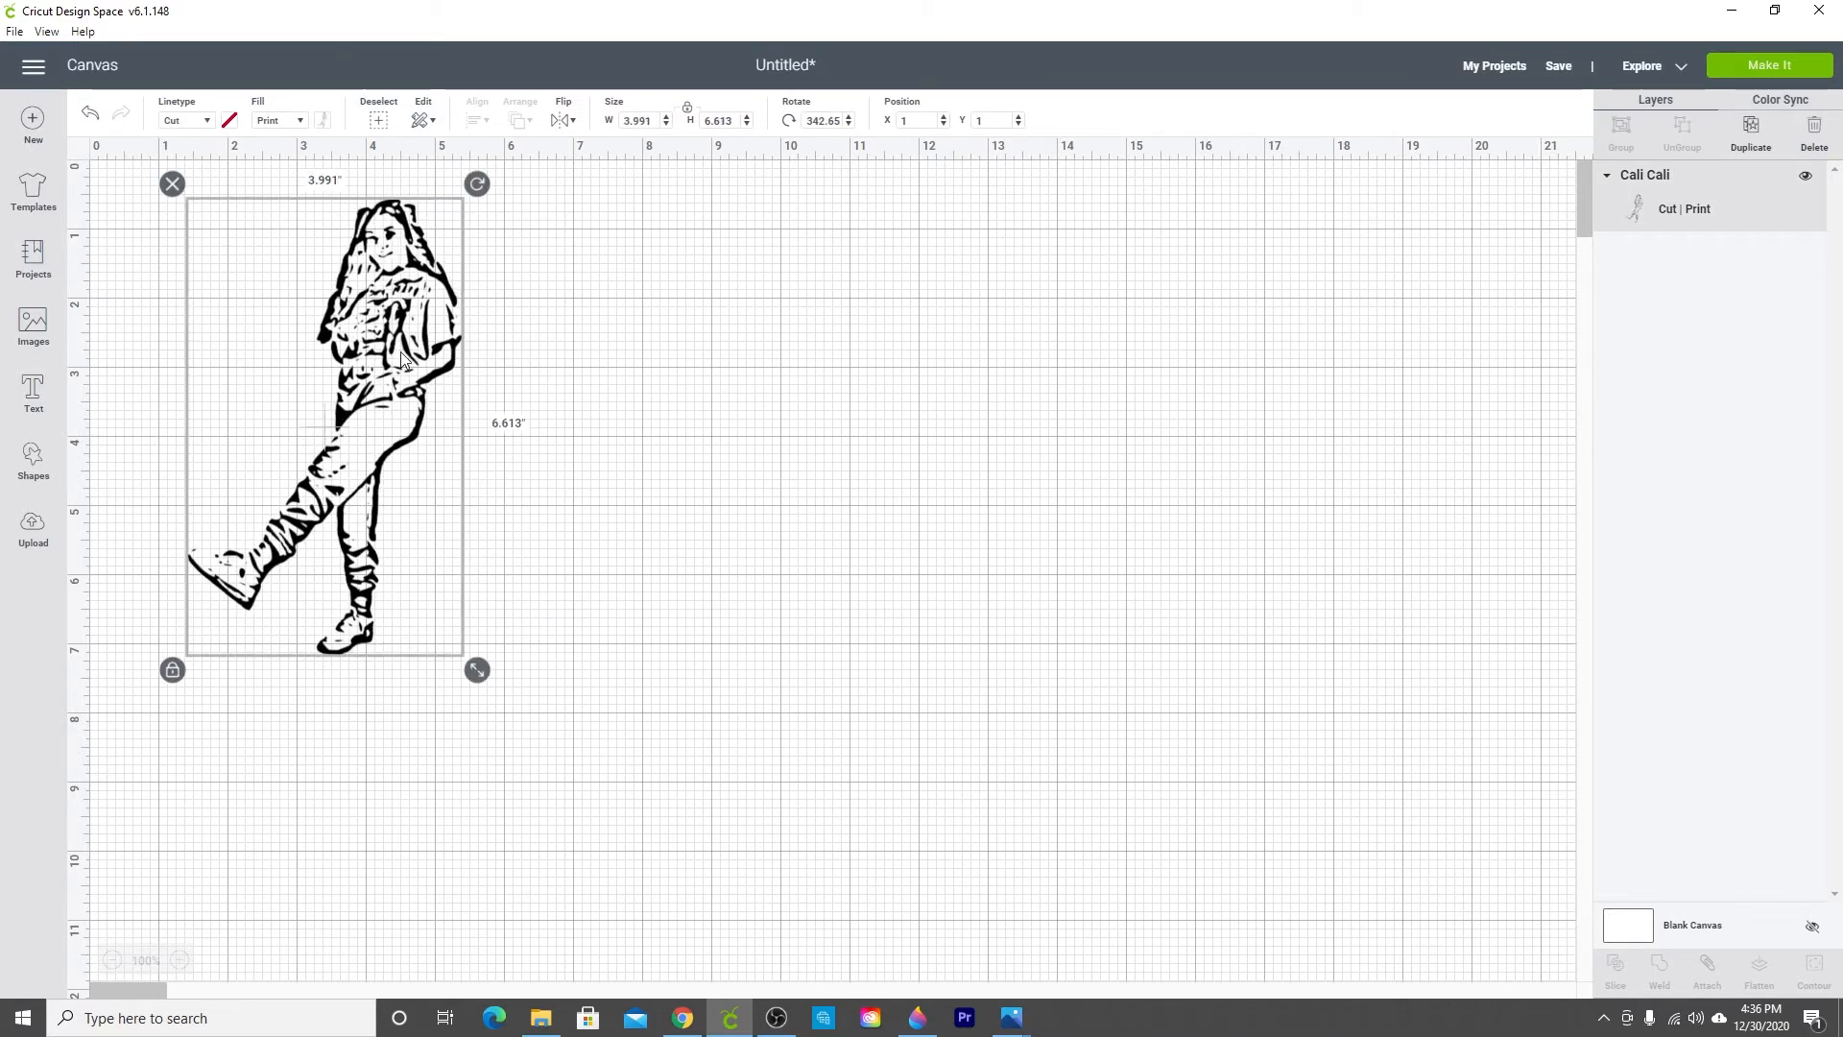
# Step: Scale the image to about 2.834 by 4.696 inches in the canvas's top-left corner and open Make It
pyautogui.moveTo(398, 344); pyautogui.dragTo(298, 321)
pyautogui.moveTo(379, 638); pyautogui.dragTo(295, 490)
pyautogui.moveTo(230, 377); pyautogui.dragTo(186, 359)
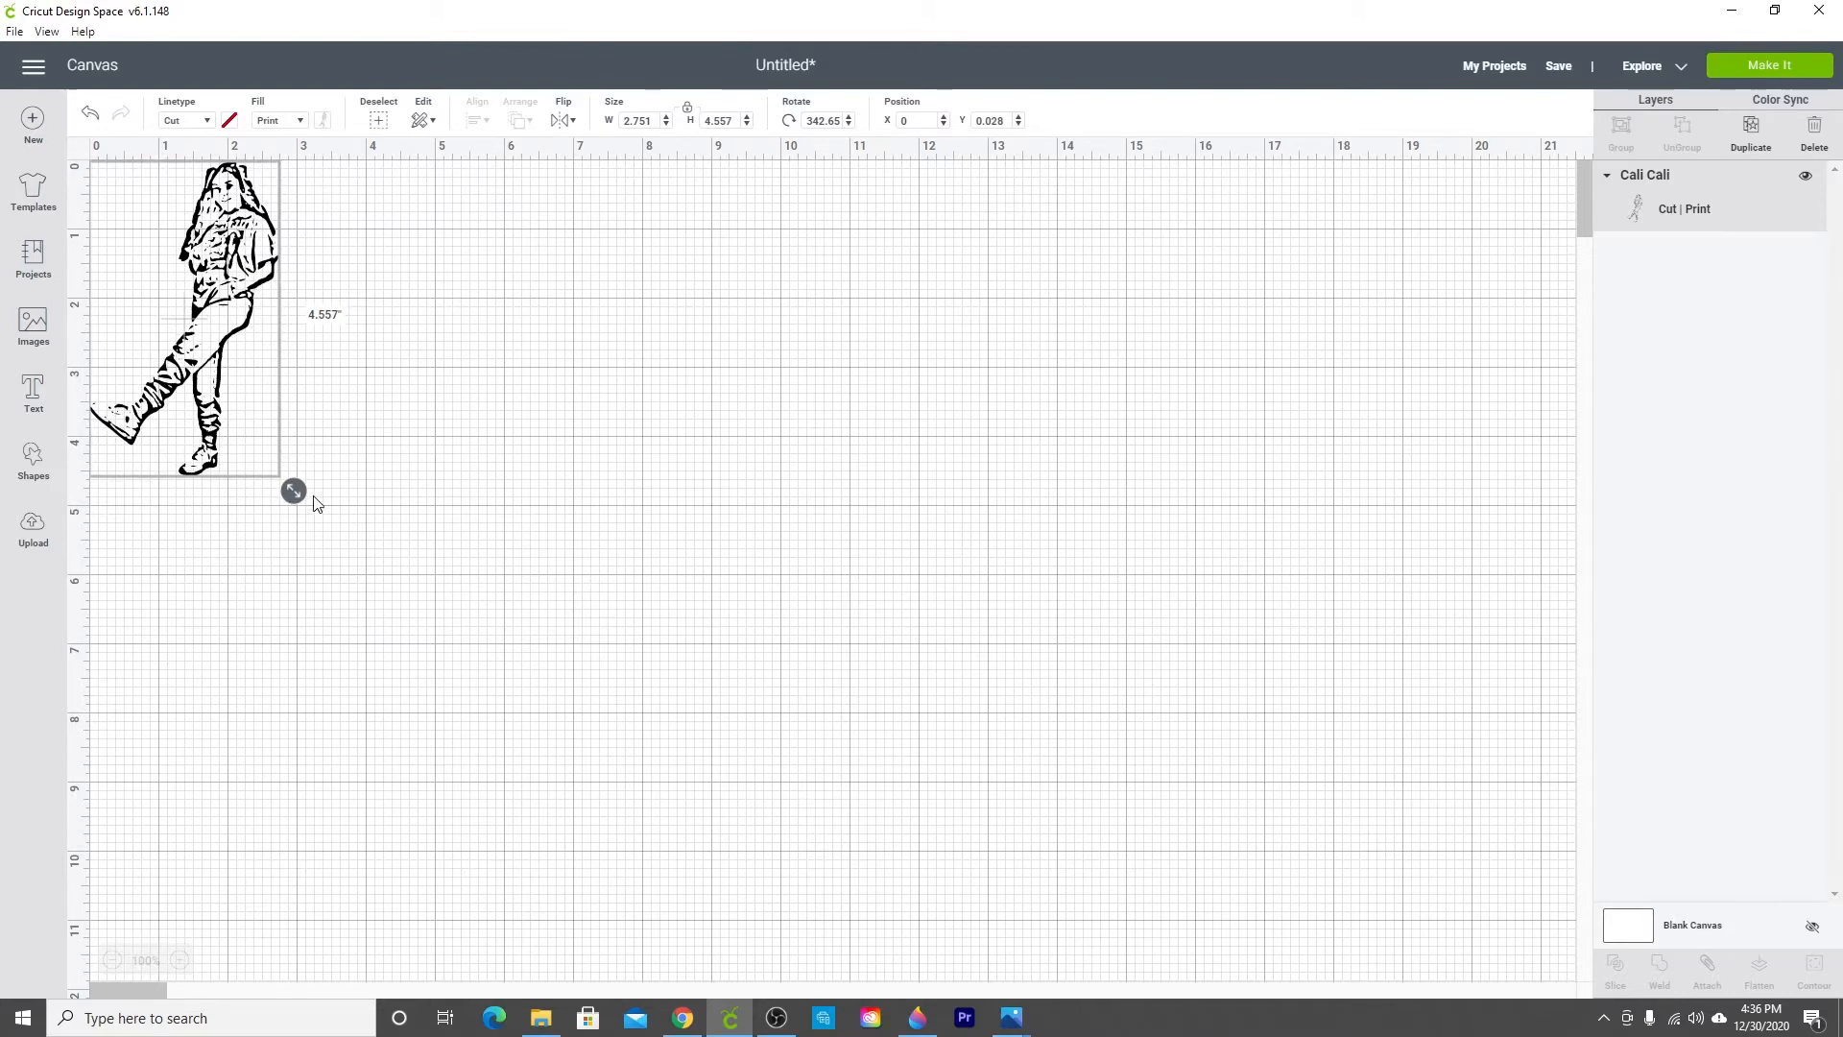
pyautogui.moveTo(293, 490); pyautogui.dragTo(297, 502)
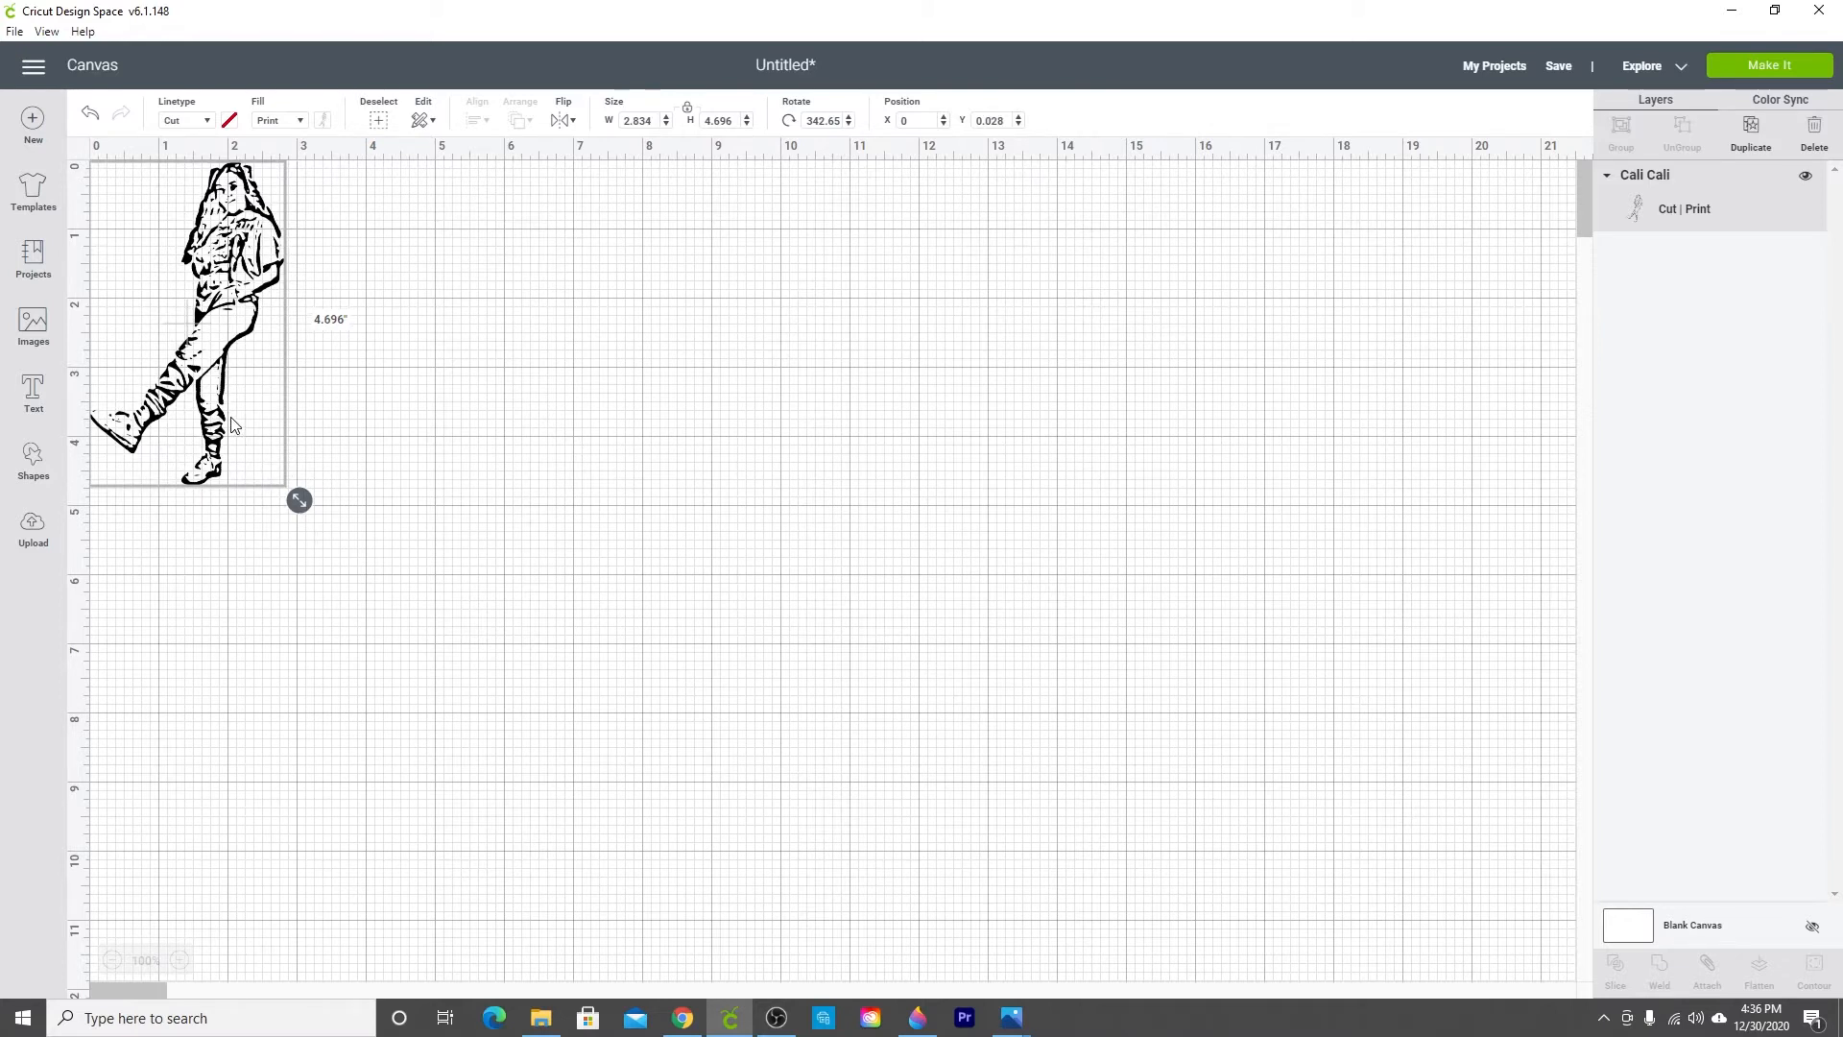
pyautogui.moveTo(233, 425); pyautogui.dragTo(232, 423)
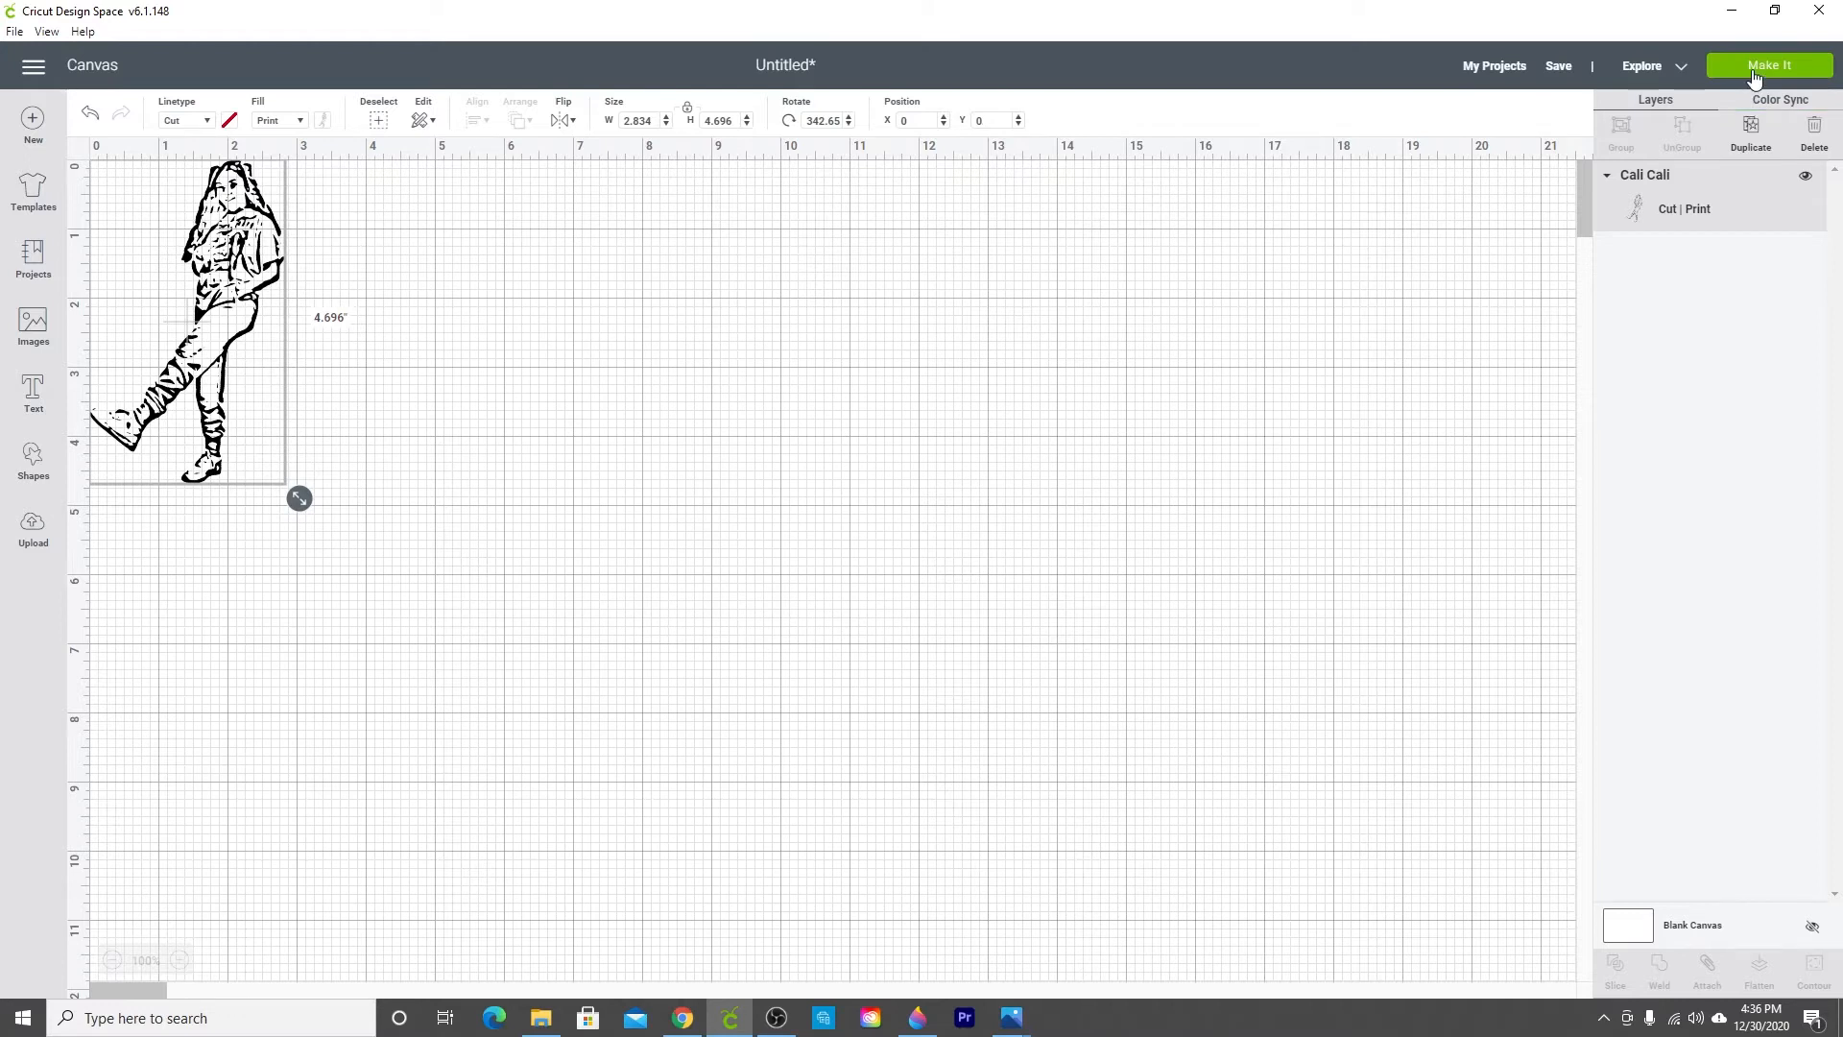
pyautogui.click(1754, 77)
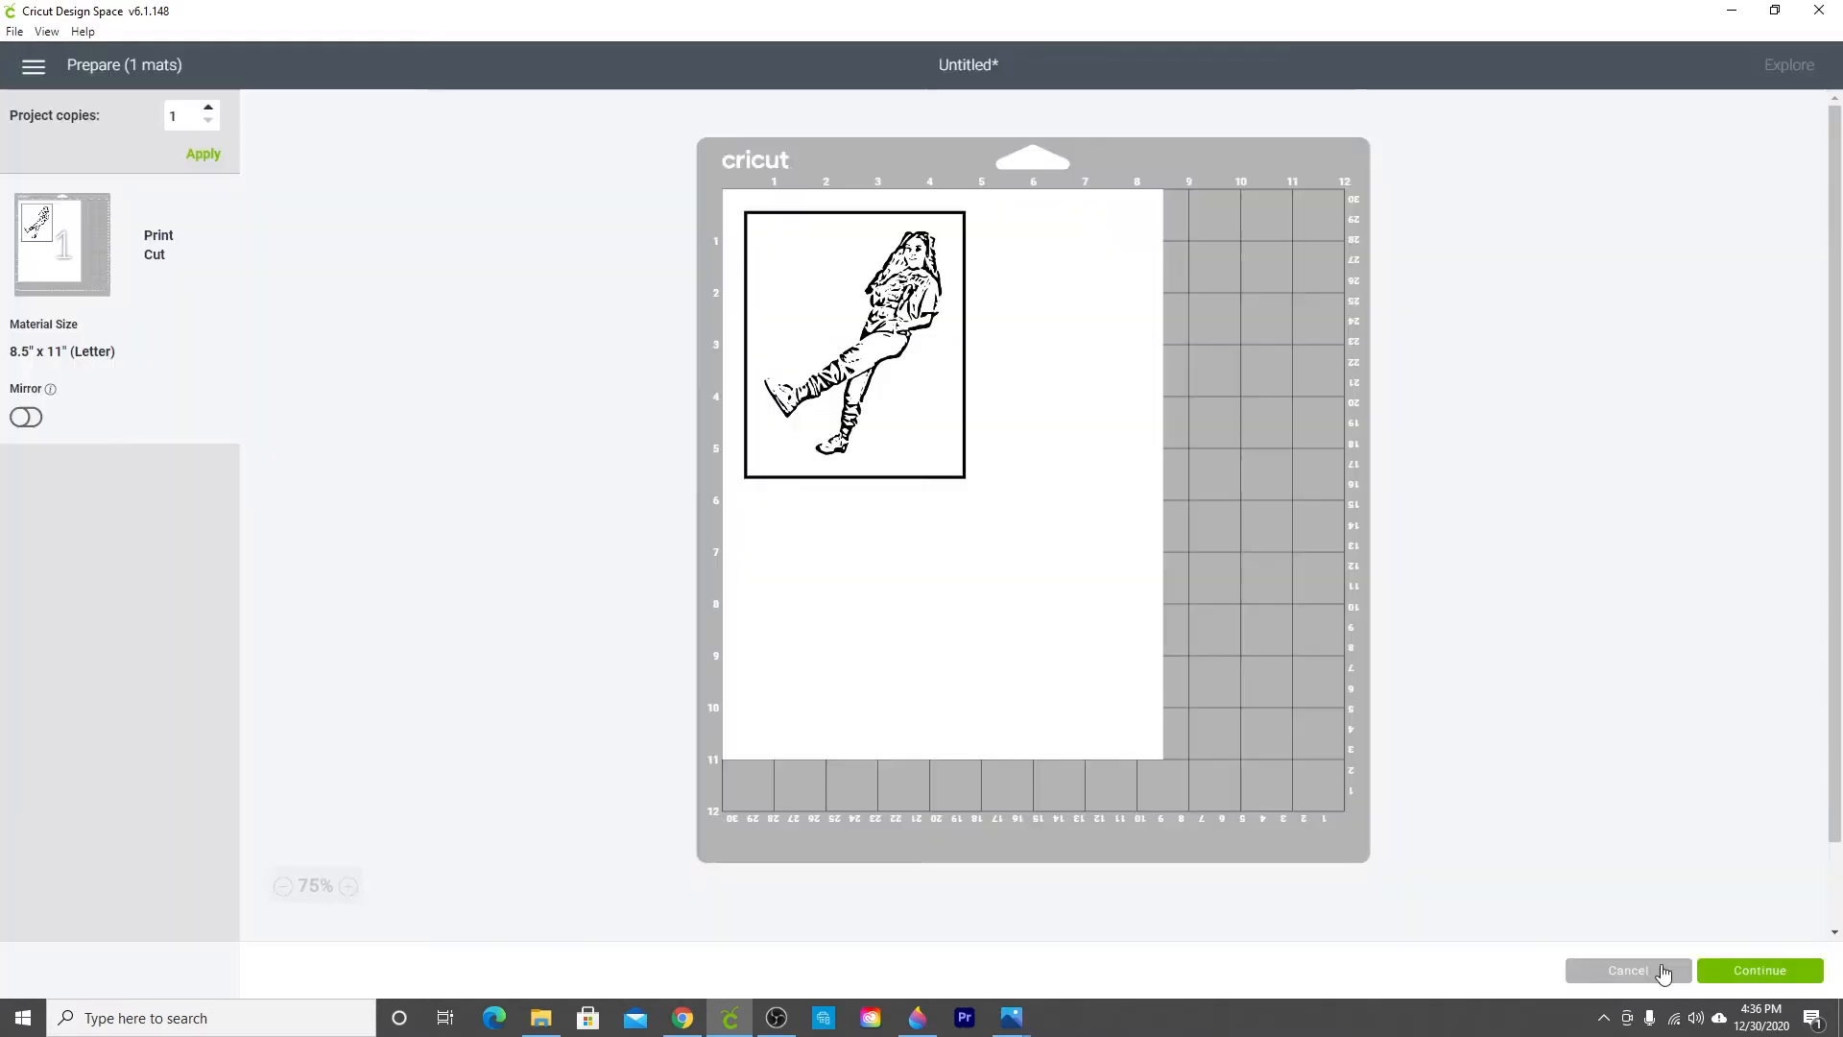
# Step: Leave the mat preview and change the image's fill from Print to No Fill
pyautogui.click(1664, 973)
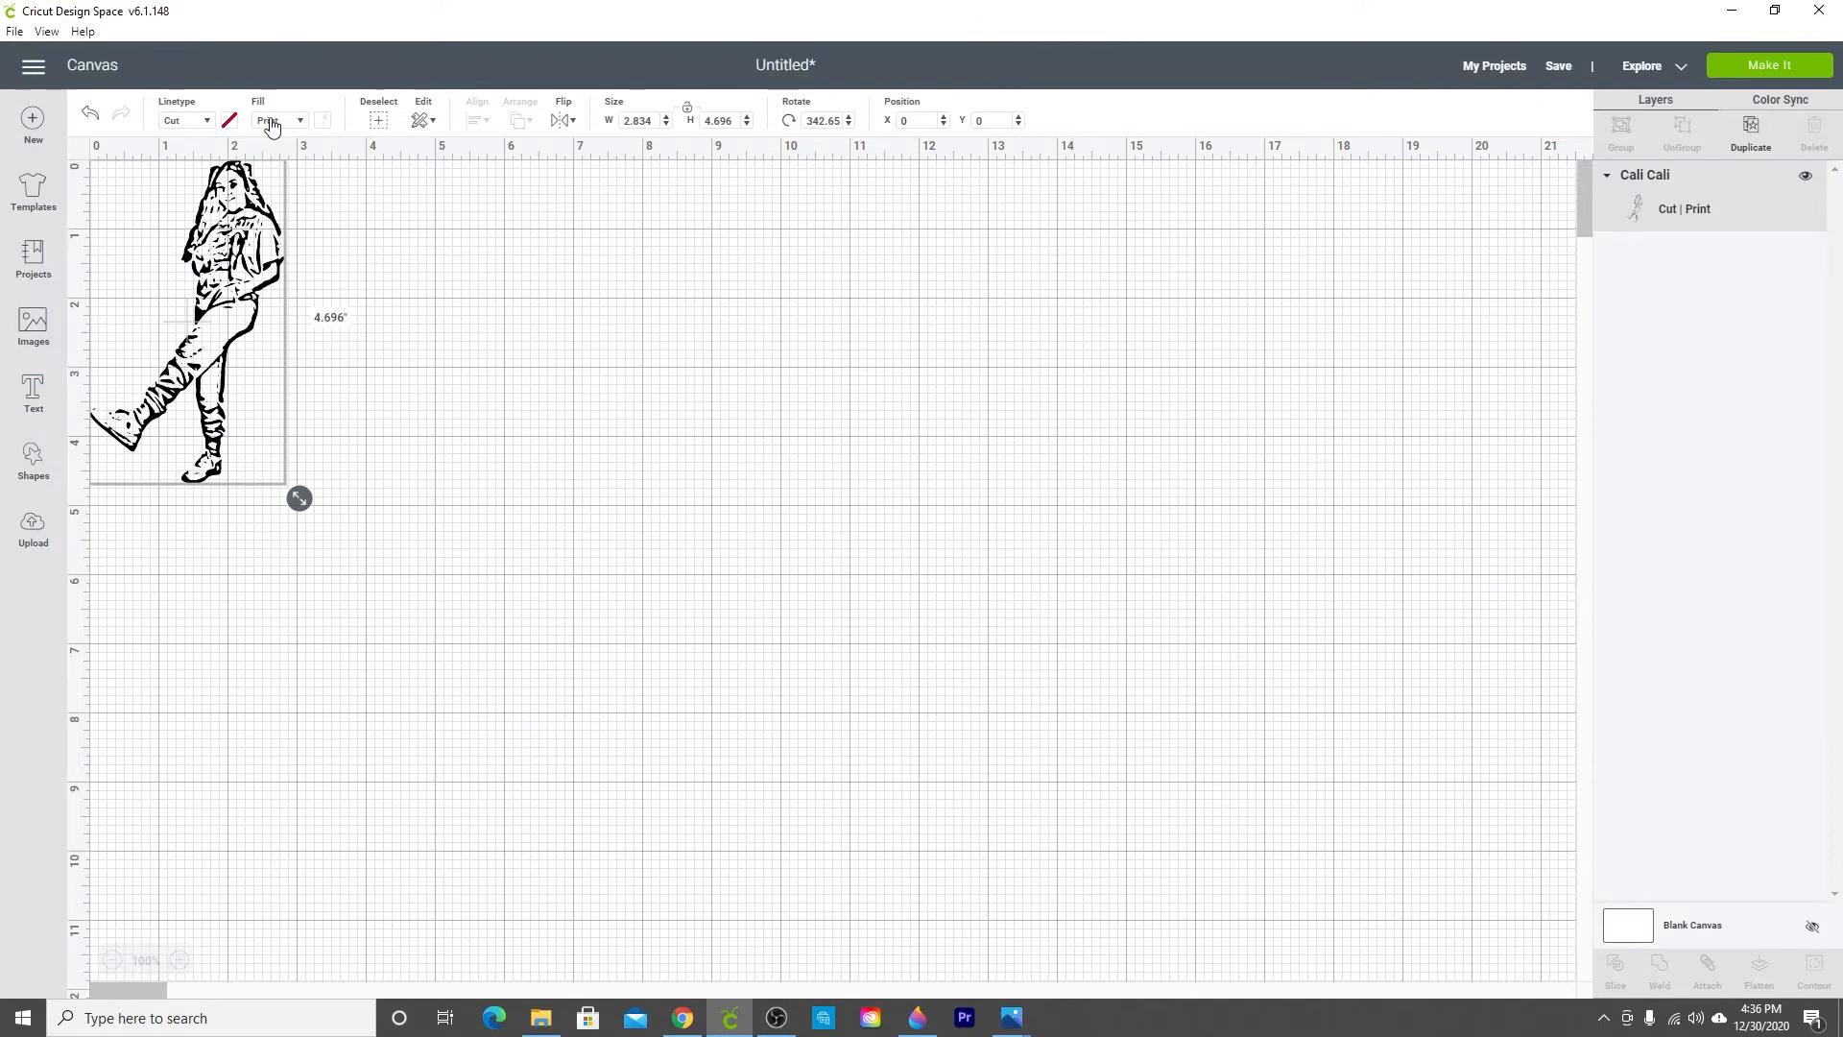
pyautogui.click(271, 122)
pyautogui.click(280, 153)
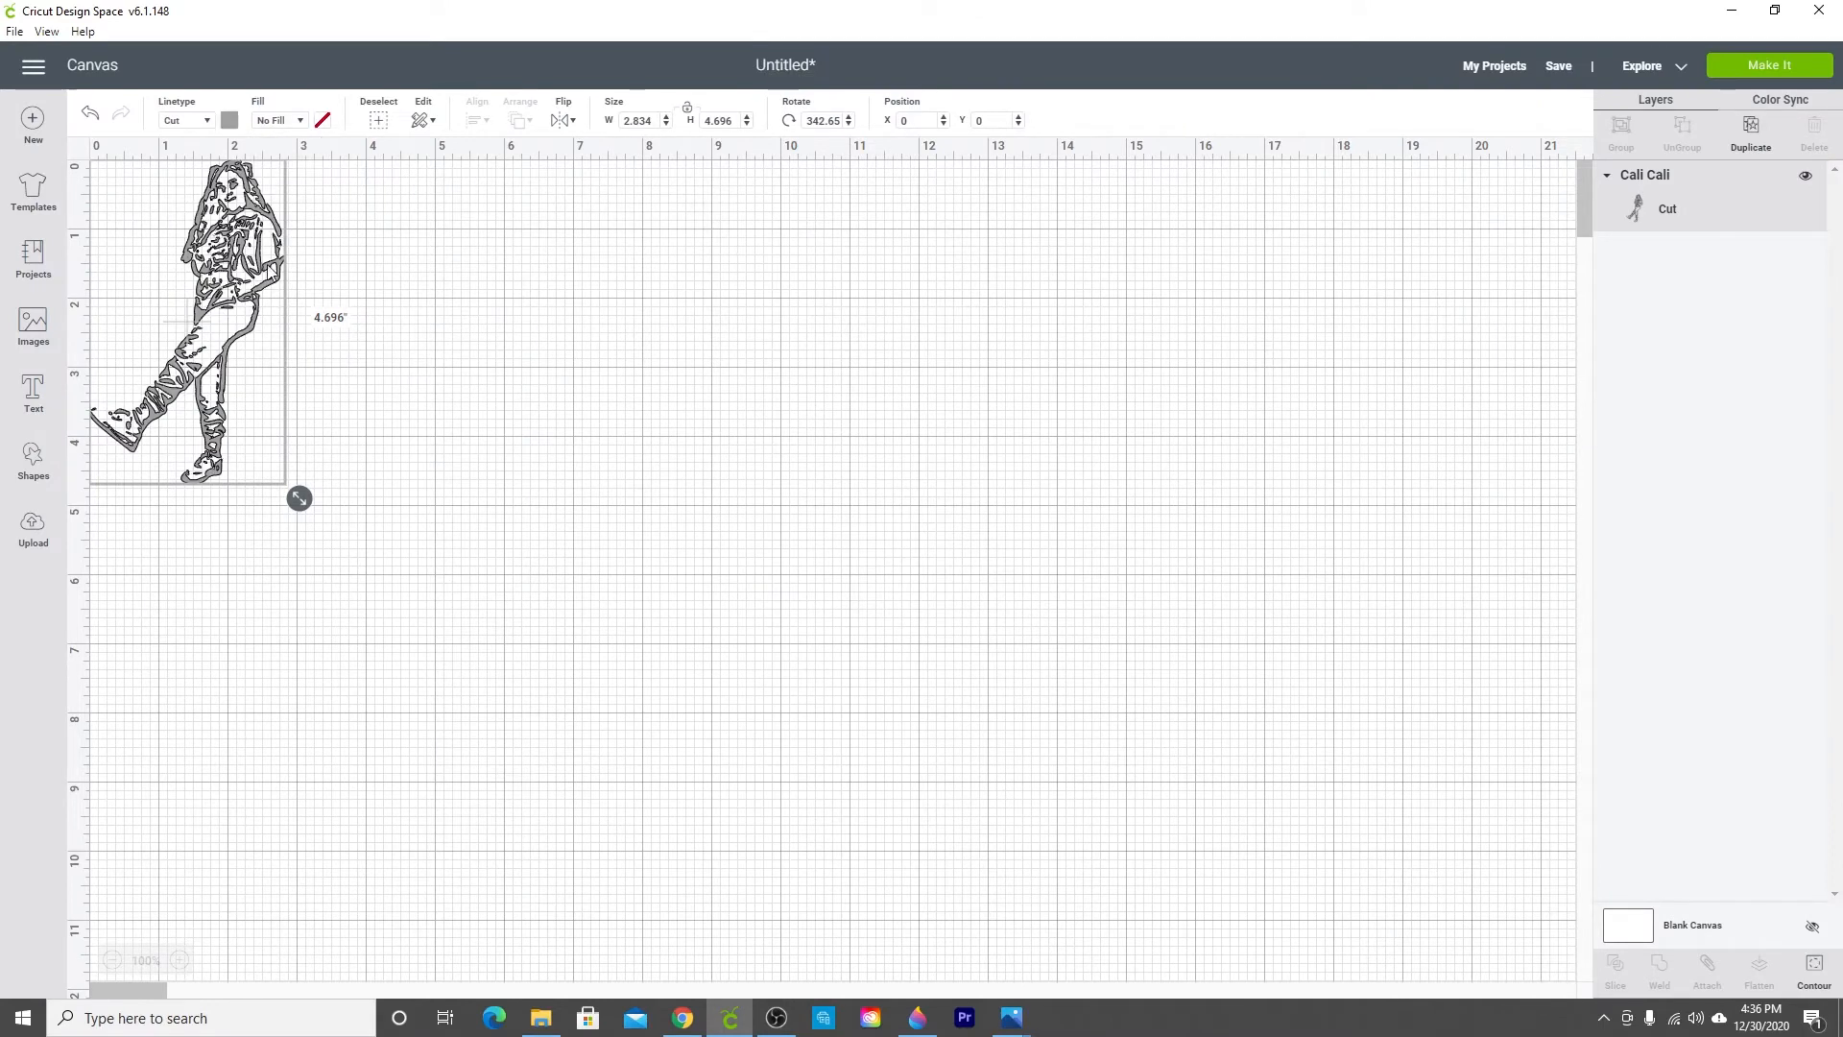
# Step: Open Make It and rotate the image upright on the 12" x 12" mat
pyautogui.click(1792, 68)
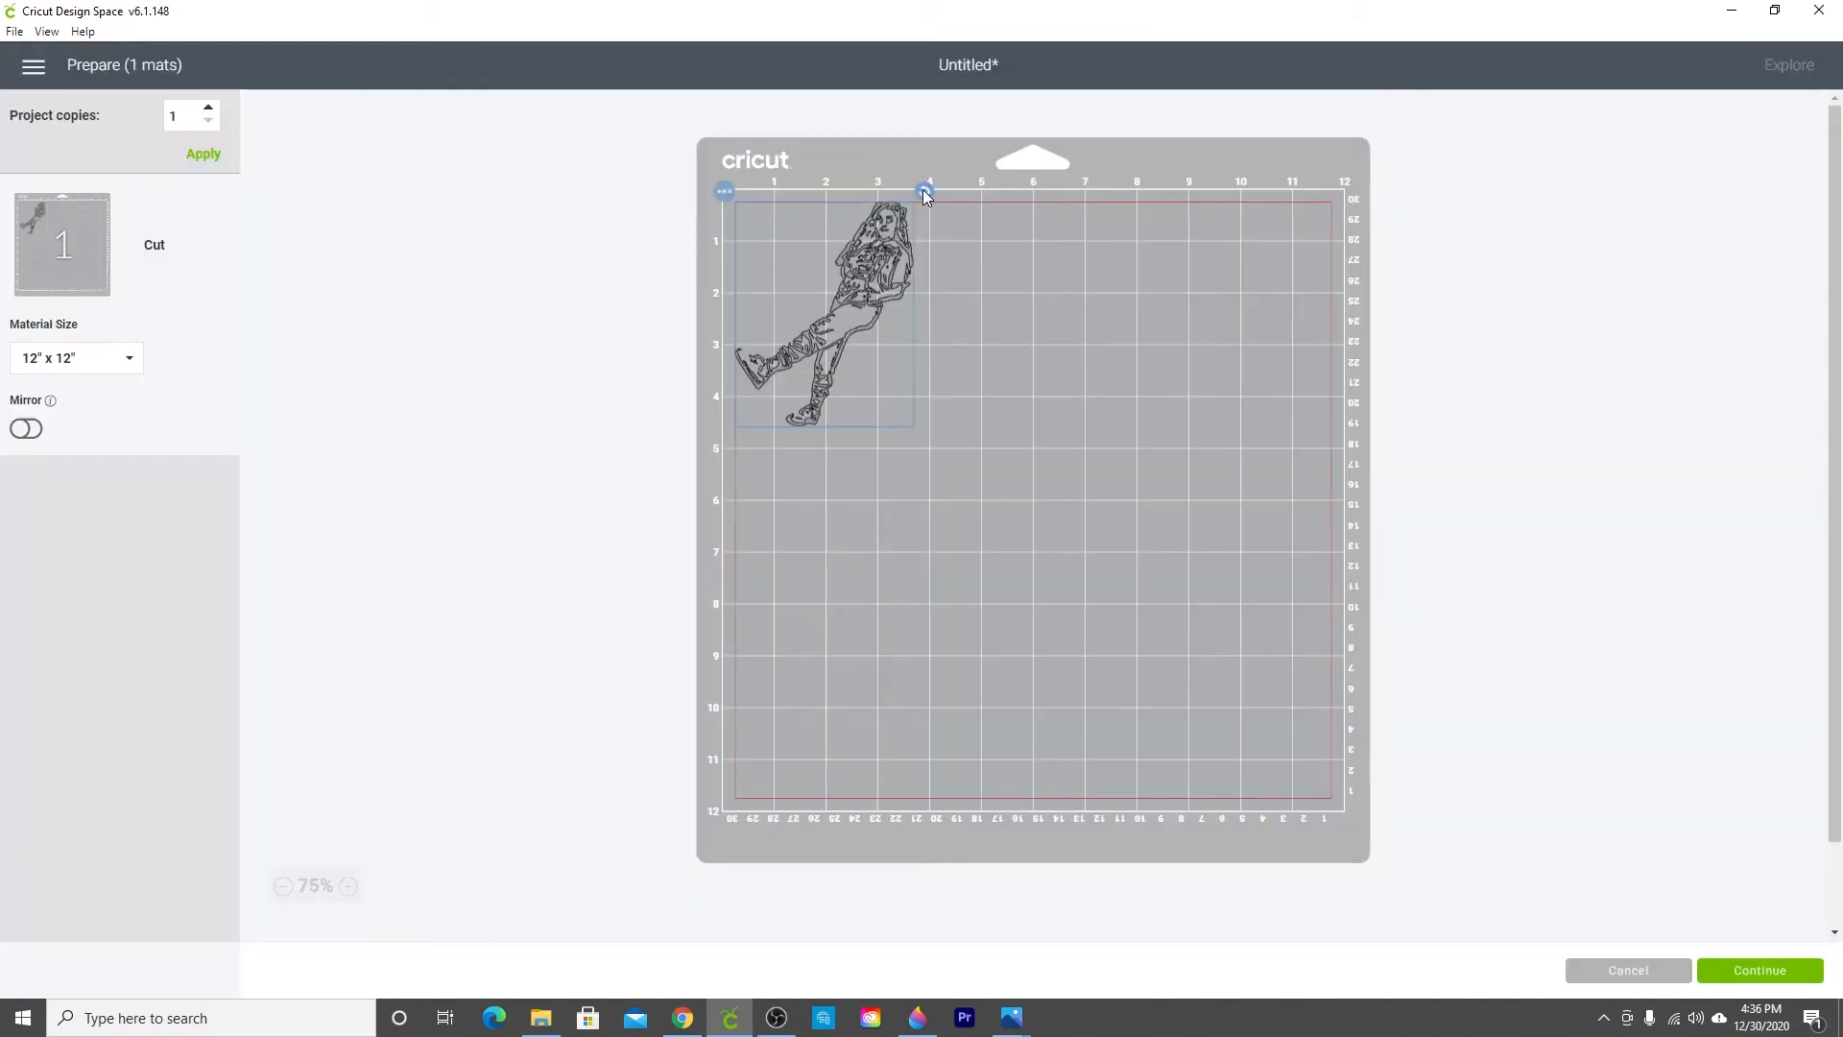
pyautogui.moveTo(924, 191); pyautogui.dragTo(868, 192)
pyautogui.moveTo(822, 286); pyautogui.dragTo(805, 287)
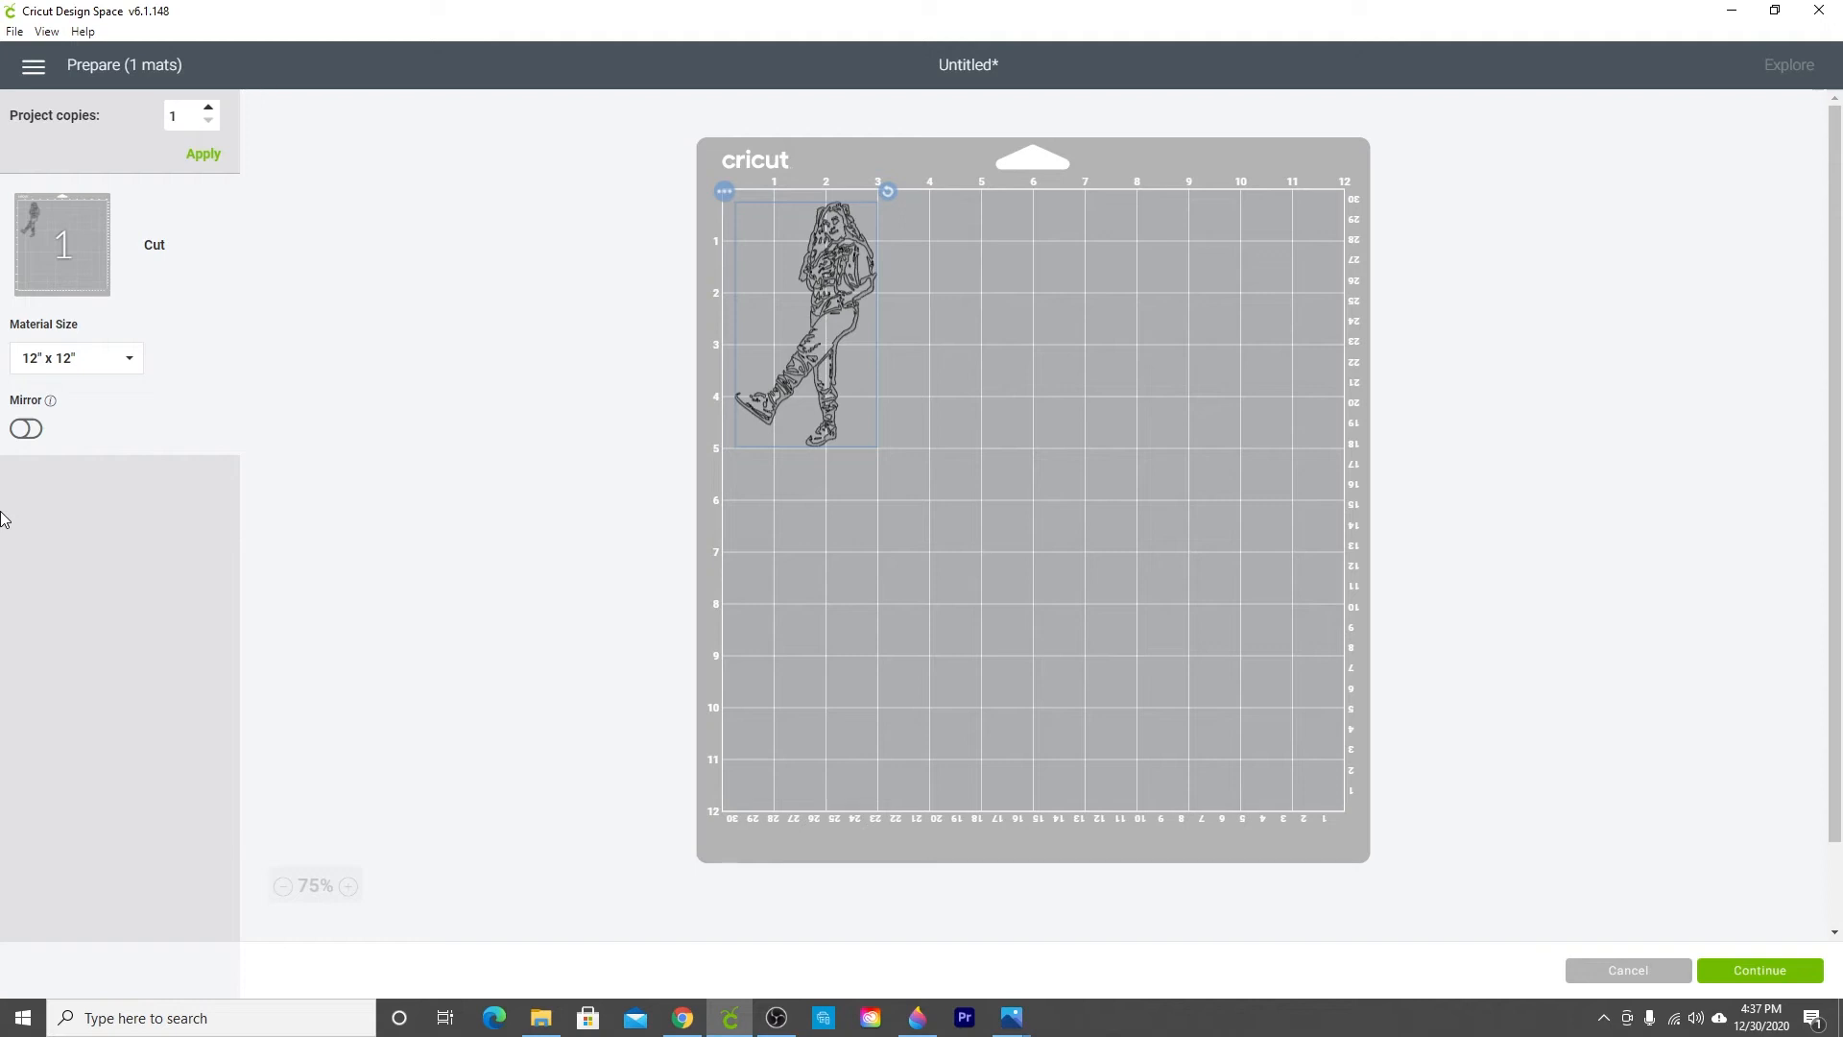
# Step: Turn on Mirror for the mat and continue to the material settings
pyautogui.click(26, 429)
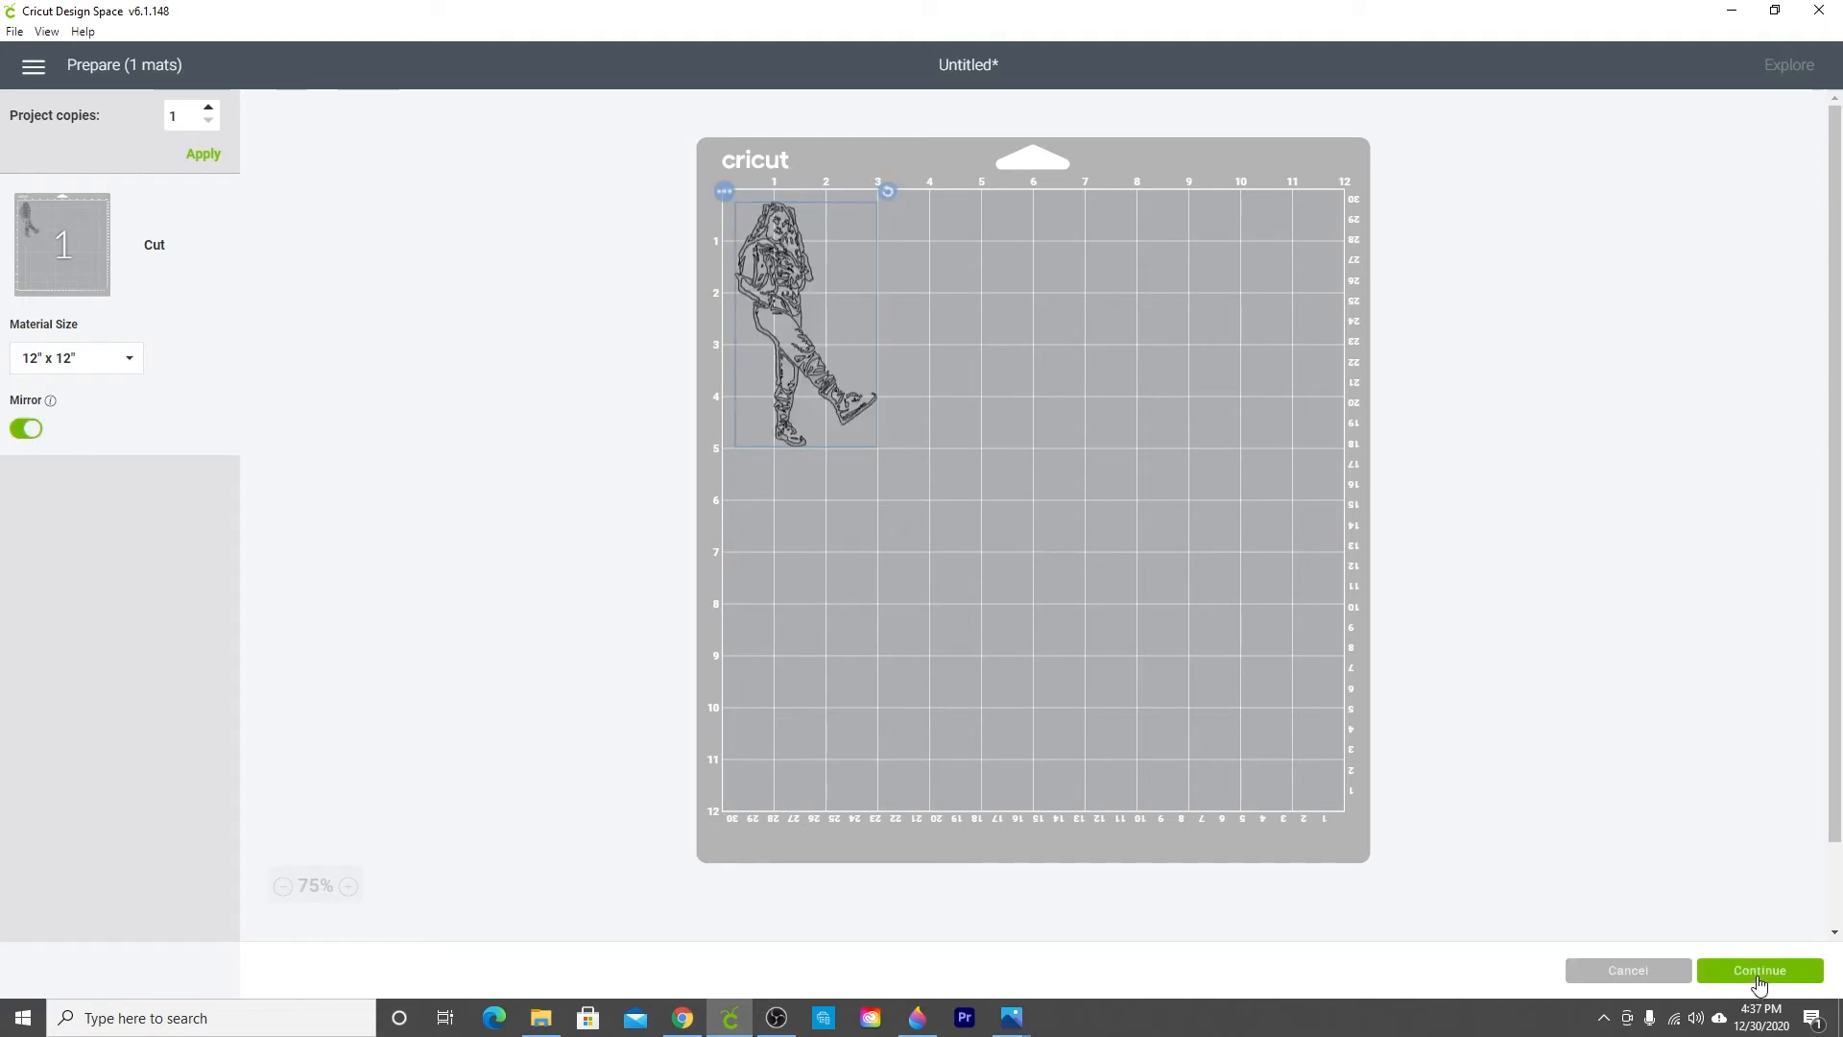
pyautogui.click(1758, 972)
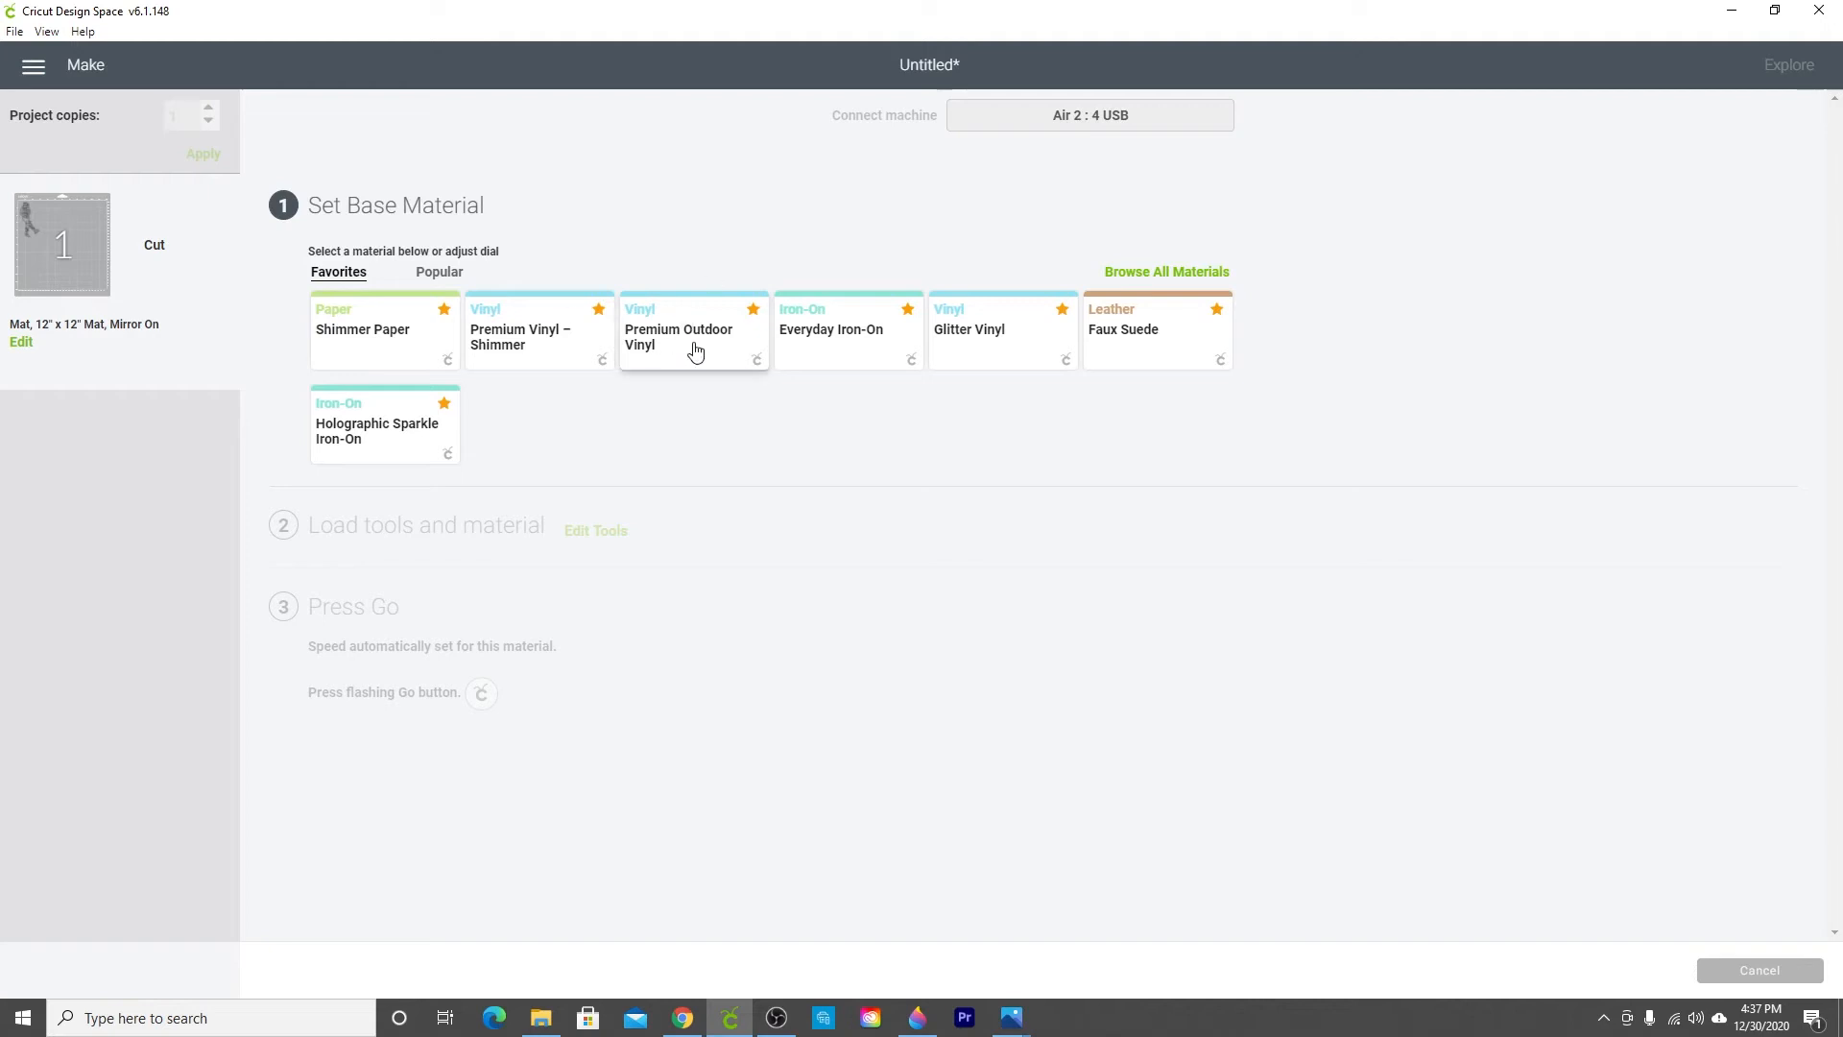
pyautogui.click(1151, 279)
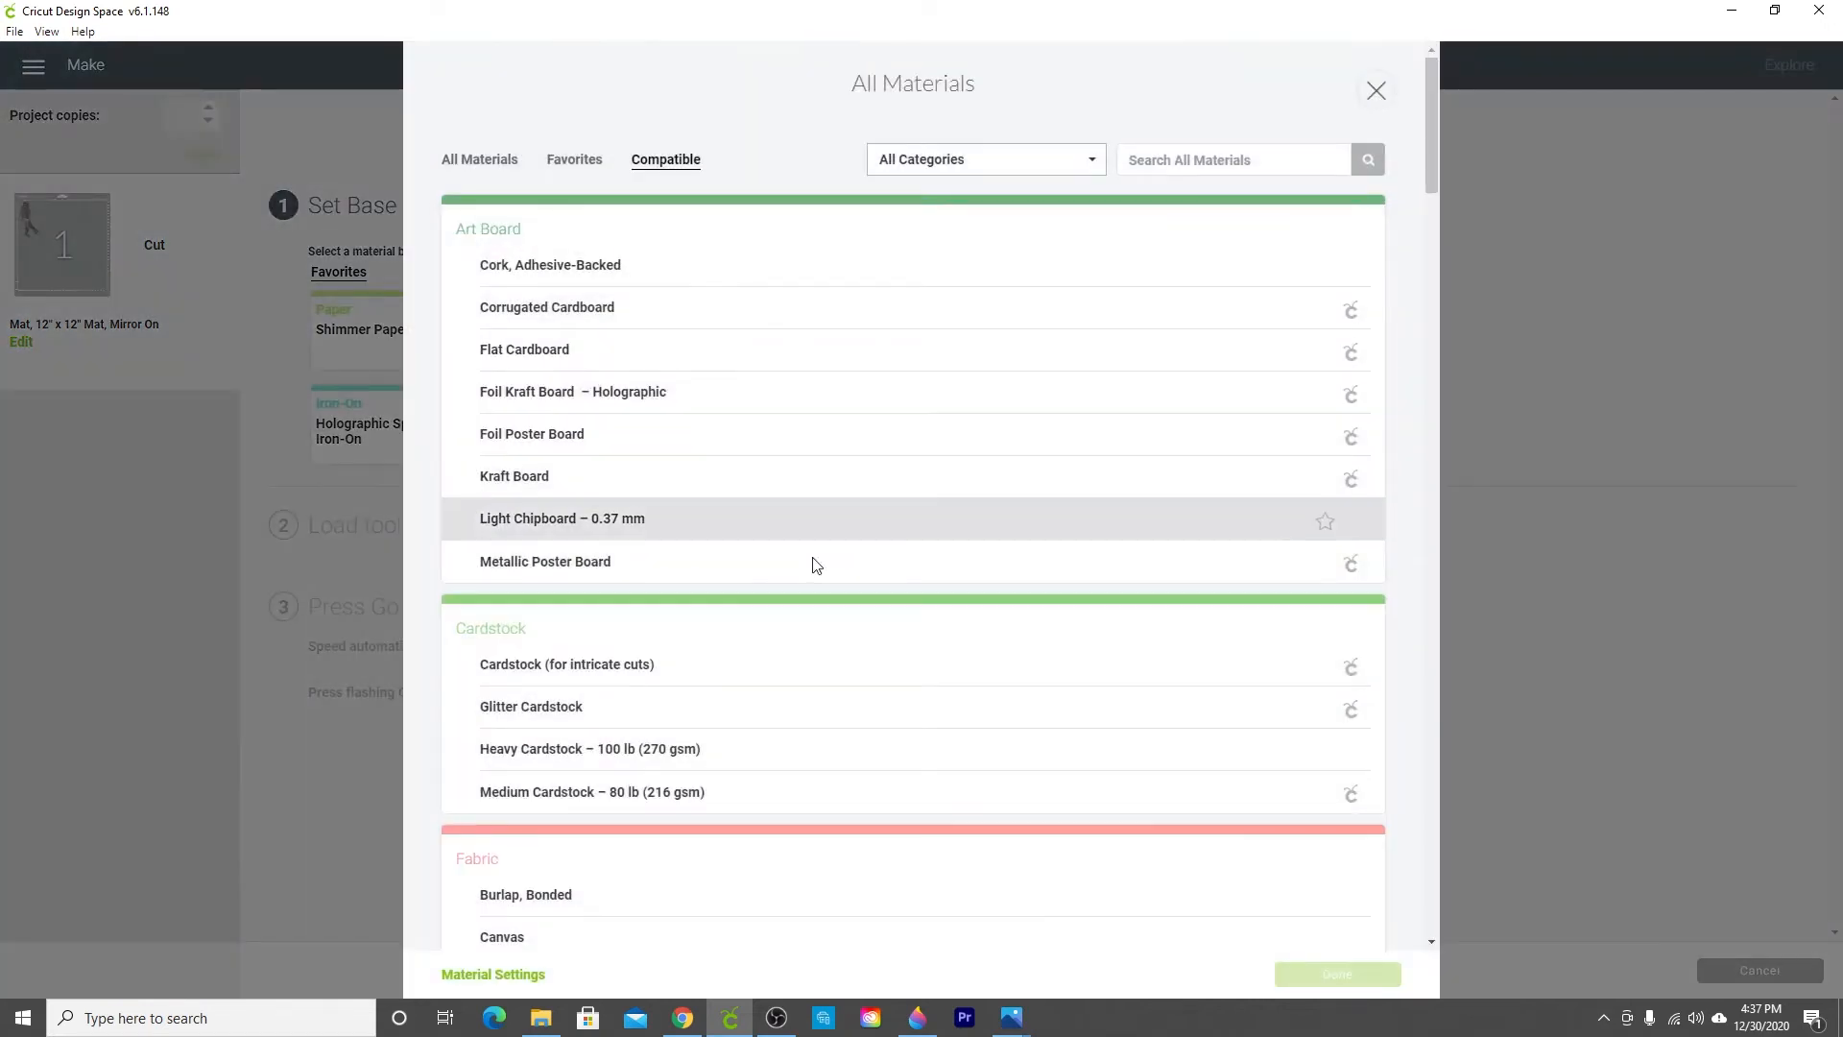
pyautogui.scroll(-10, 793, 748)
pyautogui.scroll(10, 793, 751)
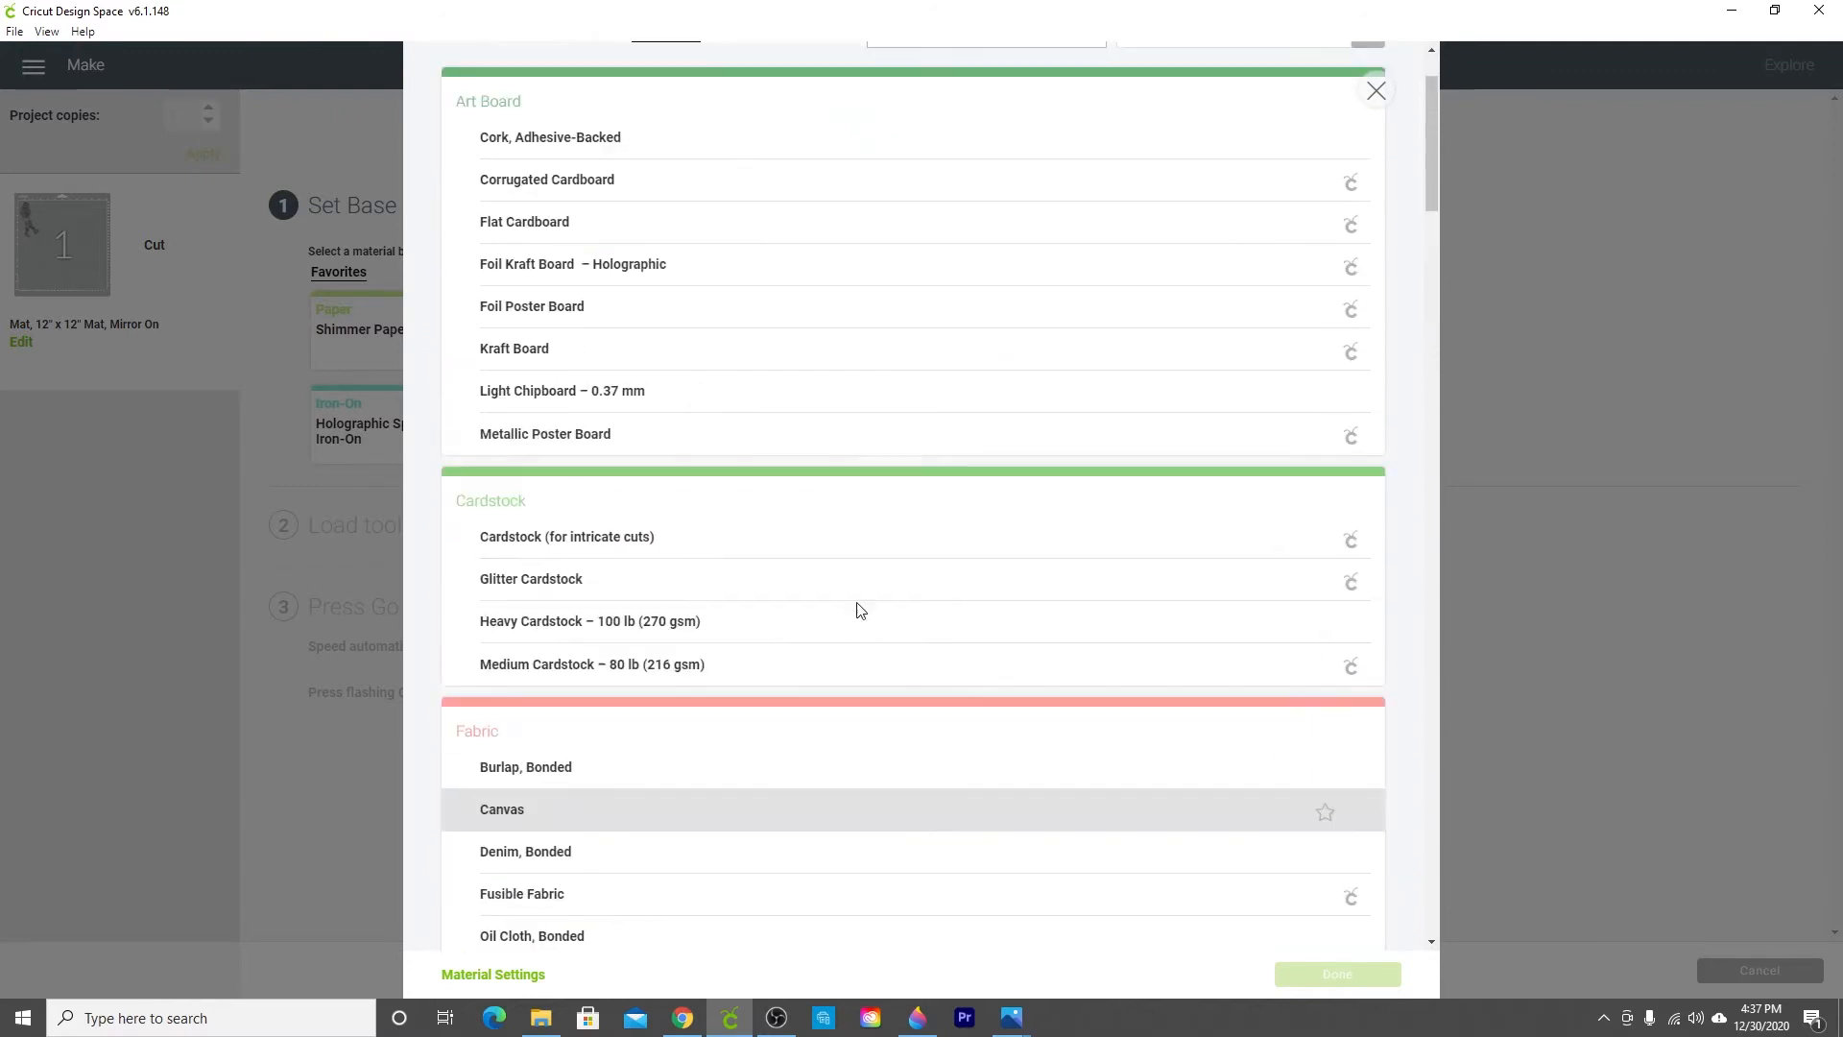
pyautogui.click(1377, 90)
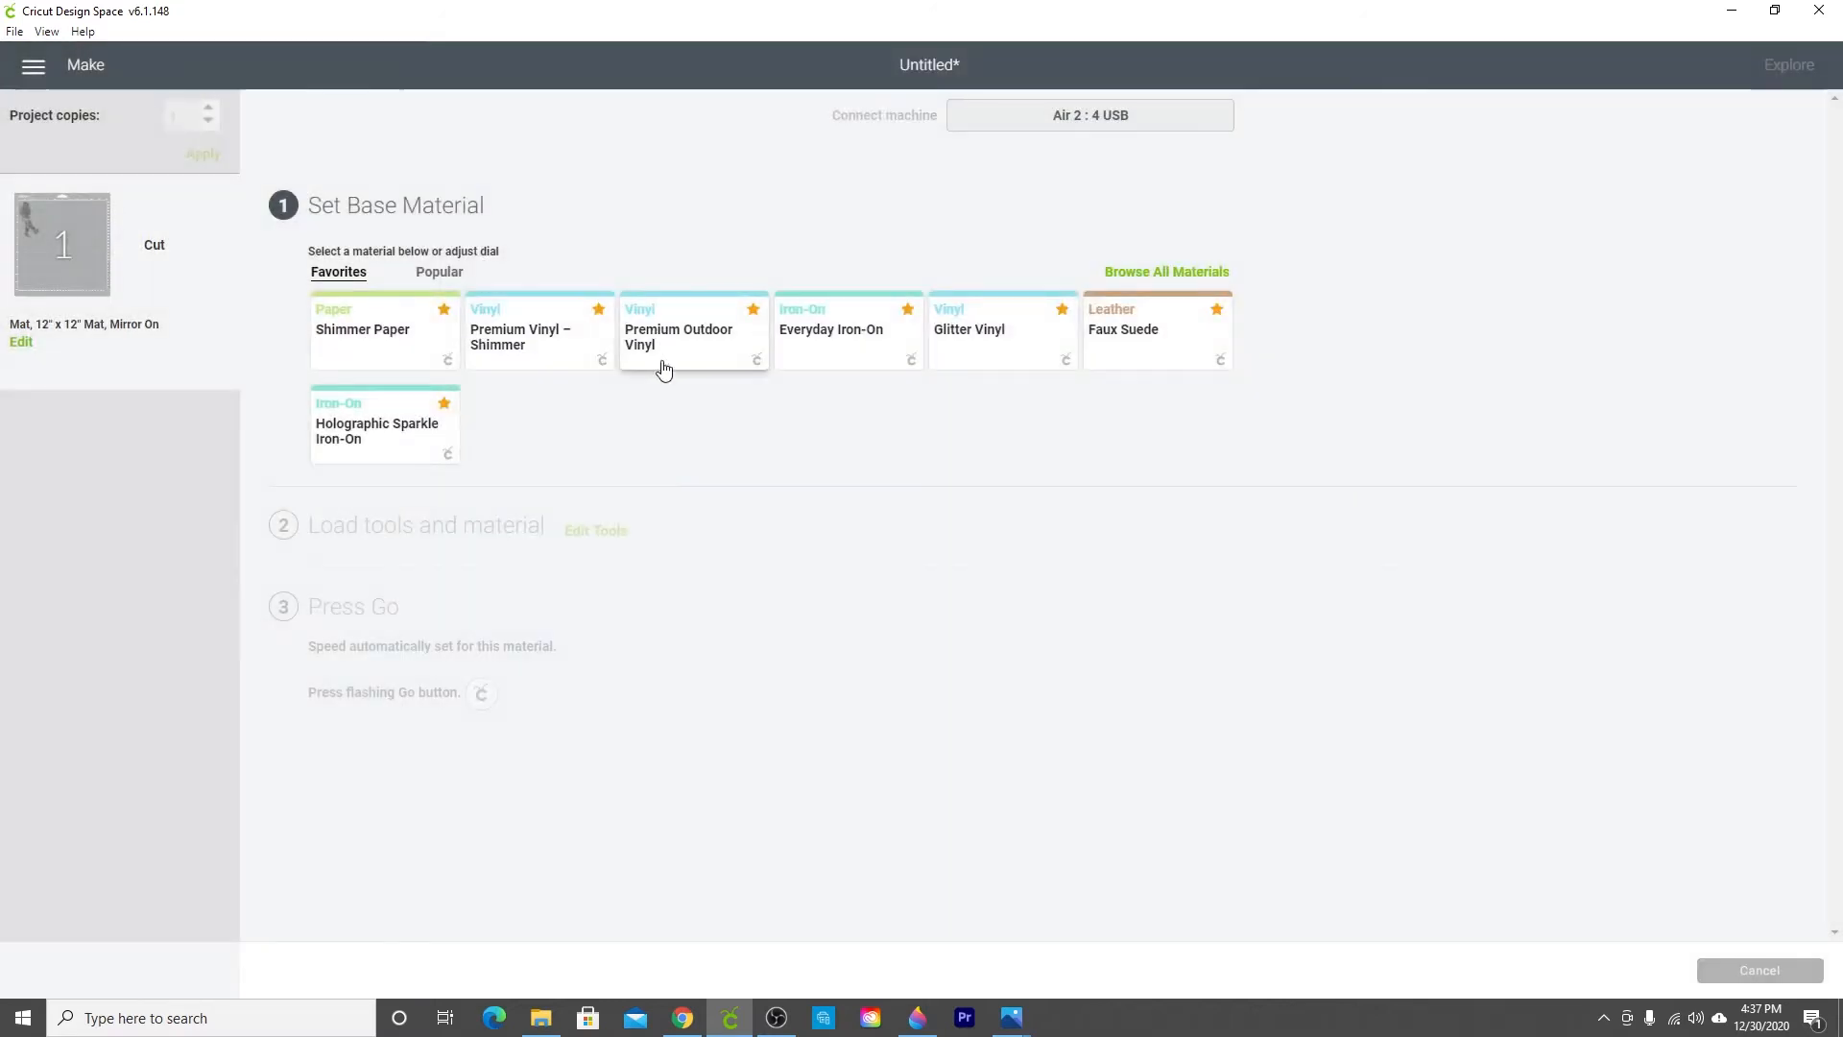
# Step: Choose Premium Outdoor Vinyl as the base material and set the pressure to More
pyautogui.click(720, 342)
pyautogui.click(443, 288)
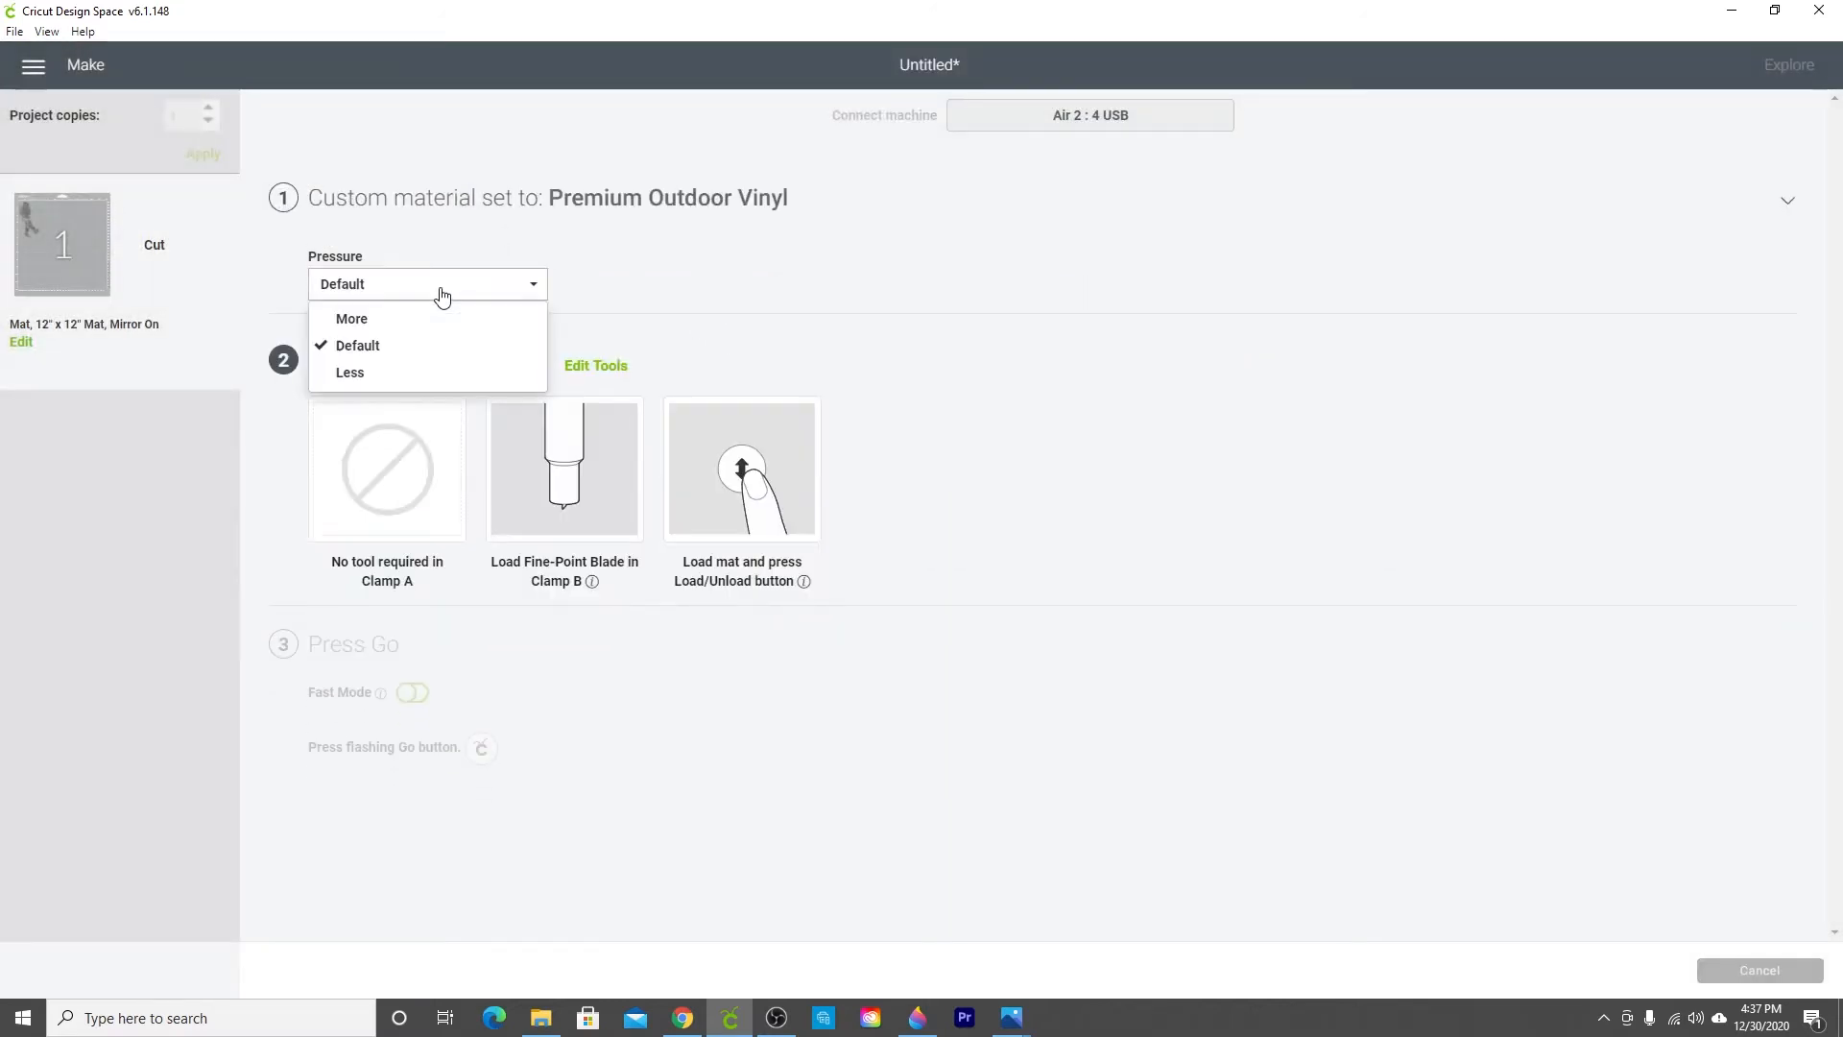
pyautogui.click(355, 330)
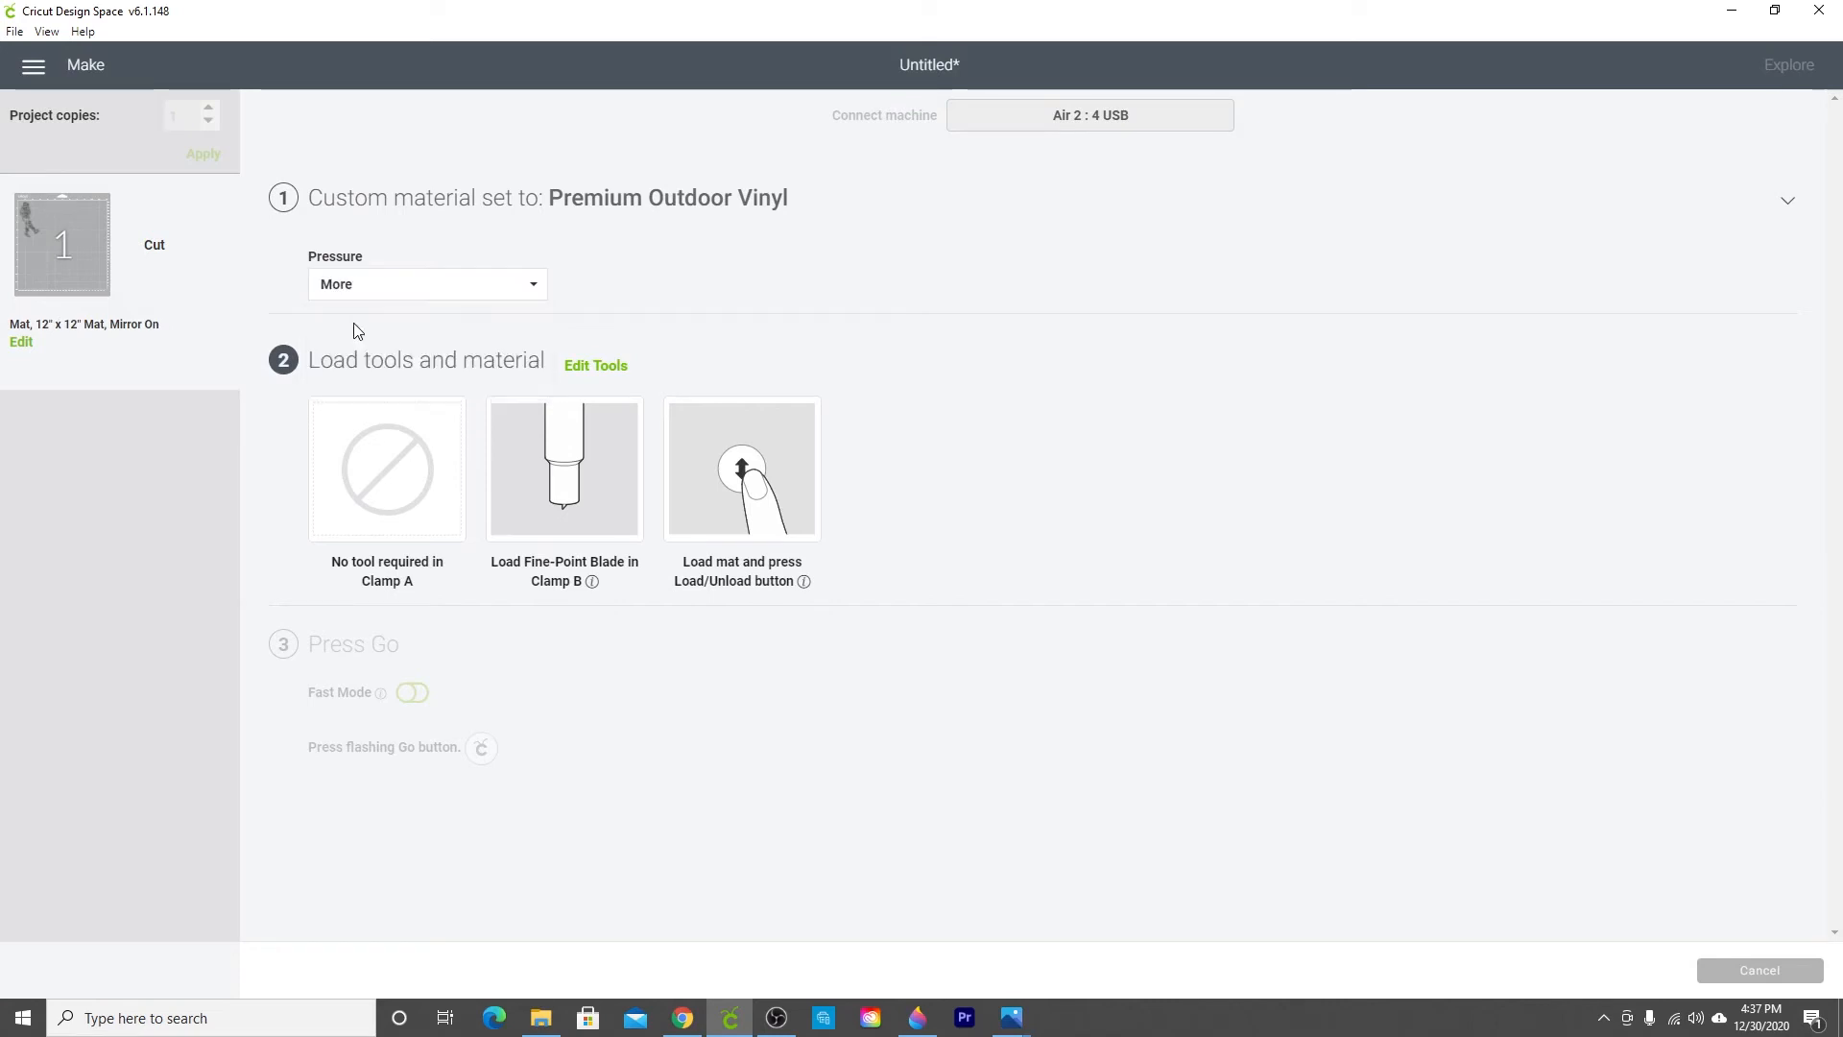